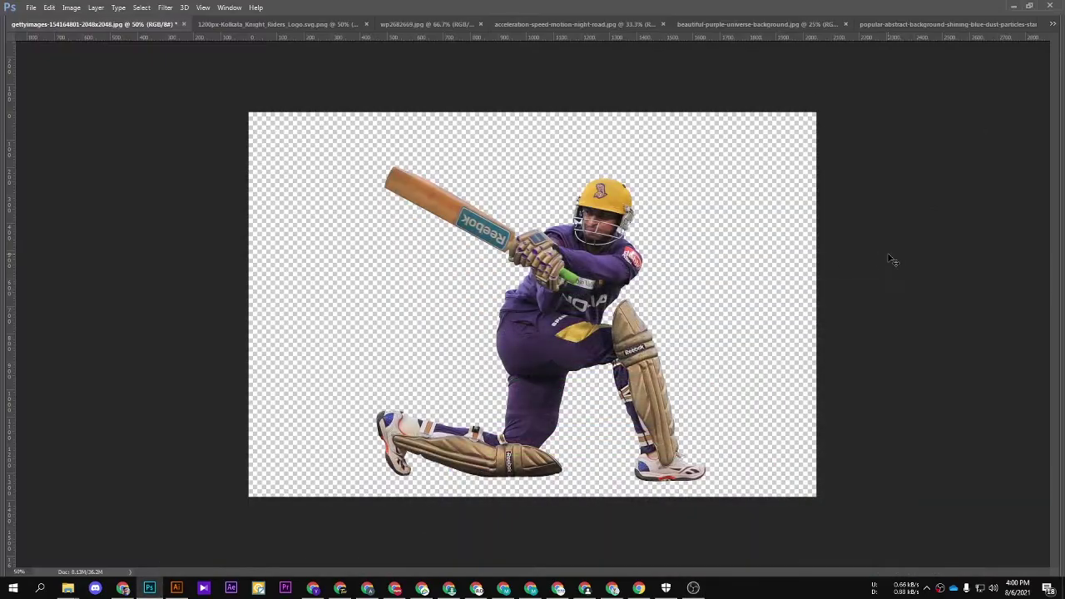
Step: Create a new 1080 × 1920 px white portrait document and zoom out to 33.3%
key("ctrl+n")
type("1920")
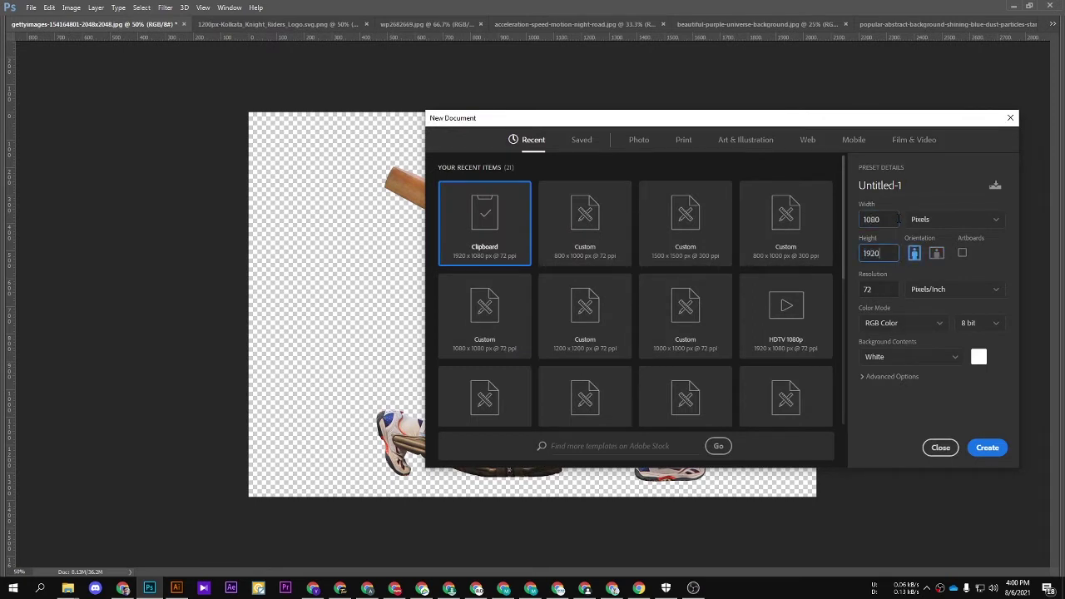
key("Return")
key("ctrl+minus")
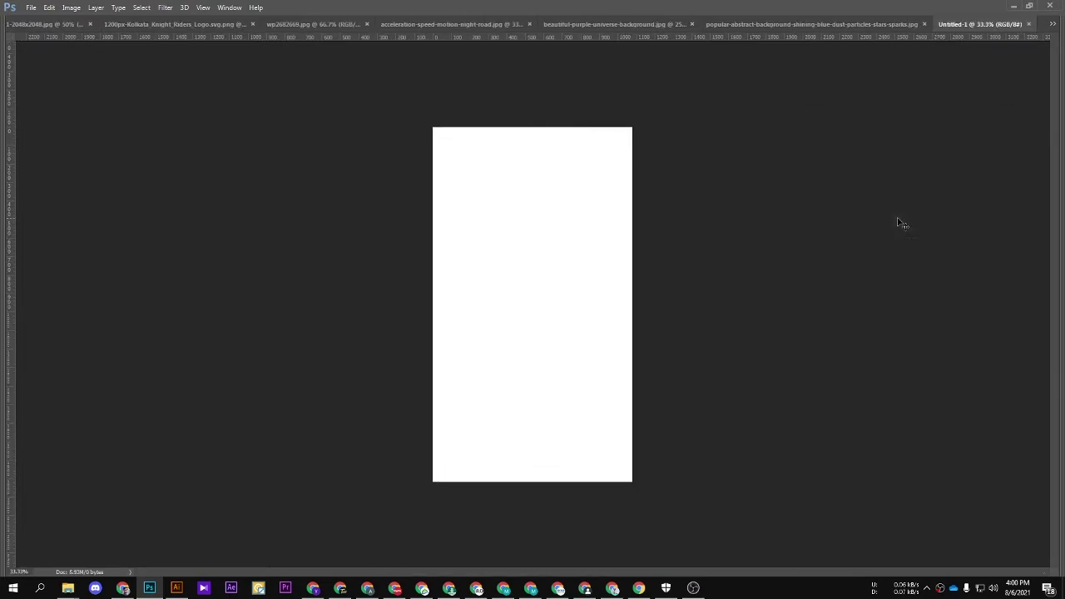
Step: Bring the cricketer cut-out into Untitled-1 and convert its layer to a smart object
left_click(32, 21)
mouse_move(596, 281)
left_mouse_down()
mouse_move(1040, 35)
mouse_move(525, 325)
left_mouse_up()
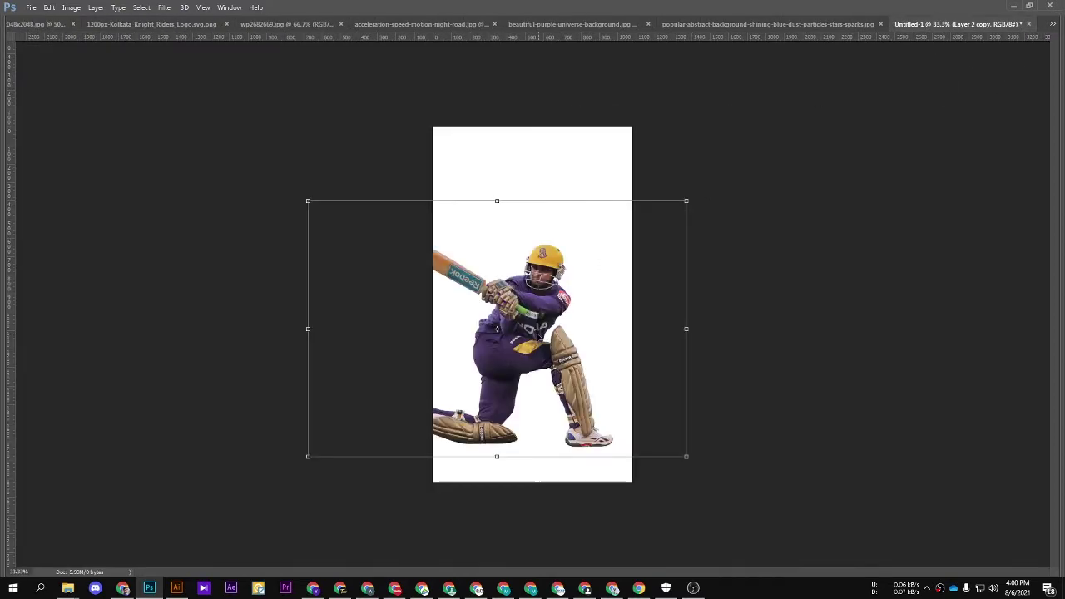
key("ctrl+plus")
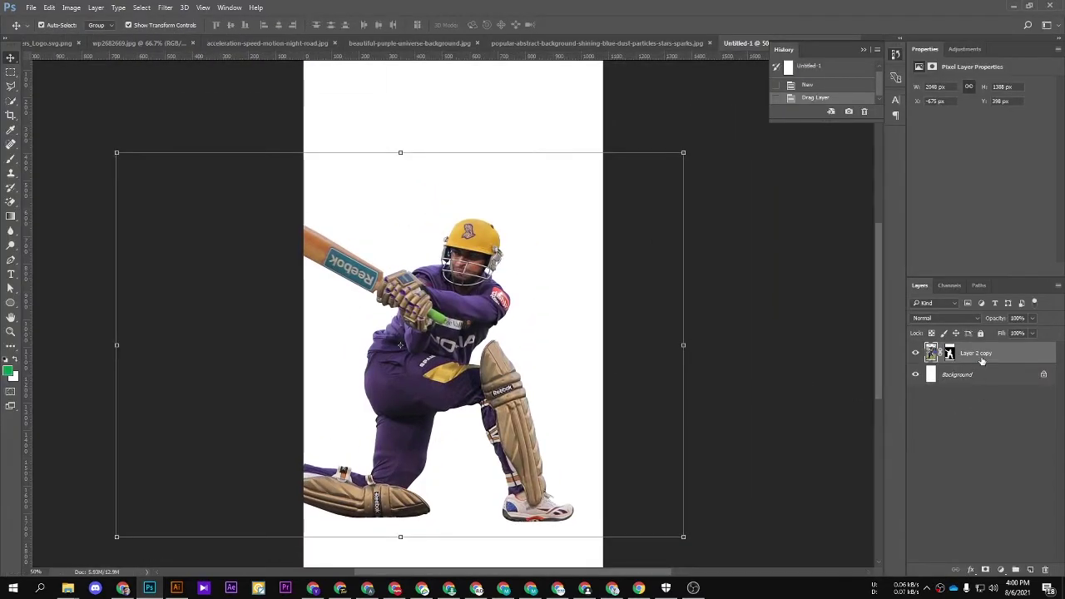
right_click(978, 359)
left_click(871, 188)
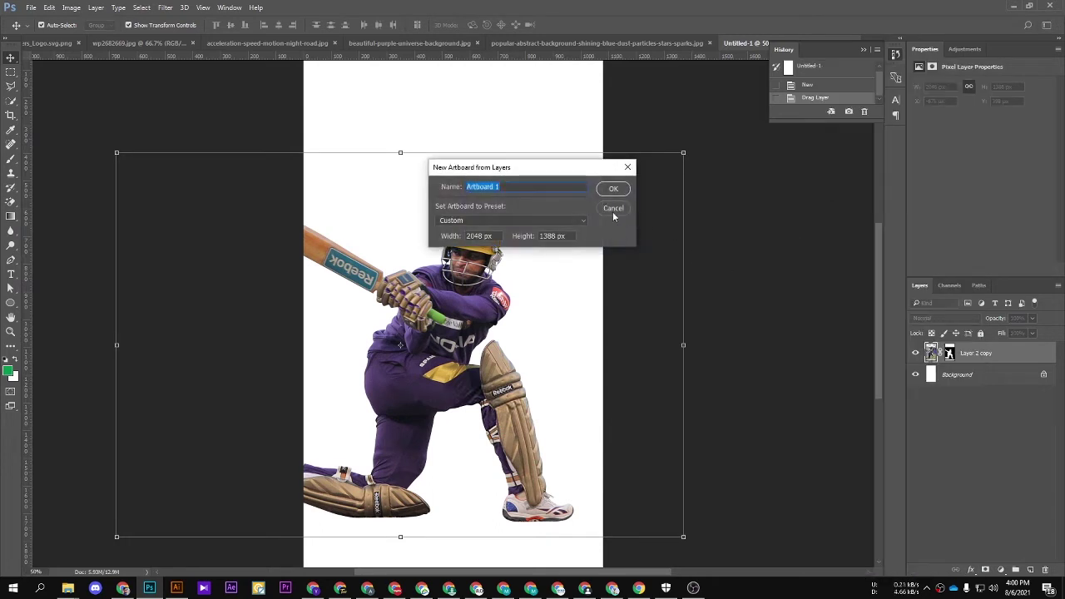
left_click(613, 210)
right_click(990, 357)
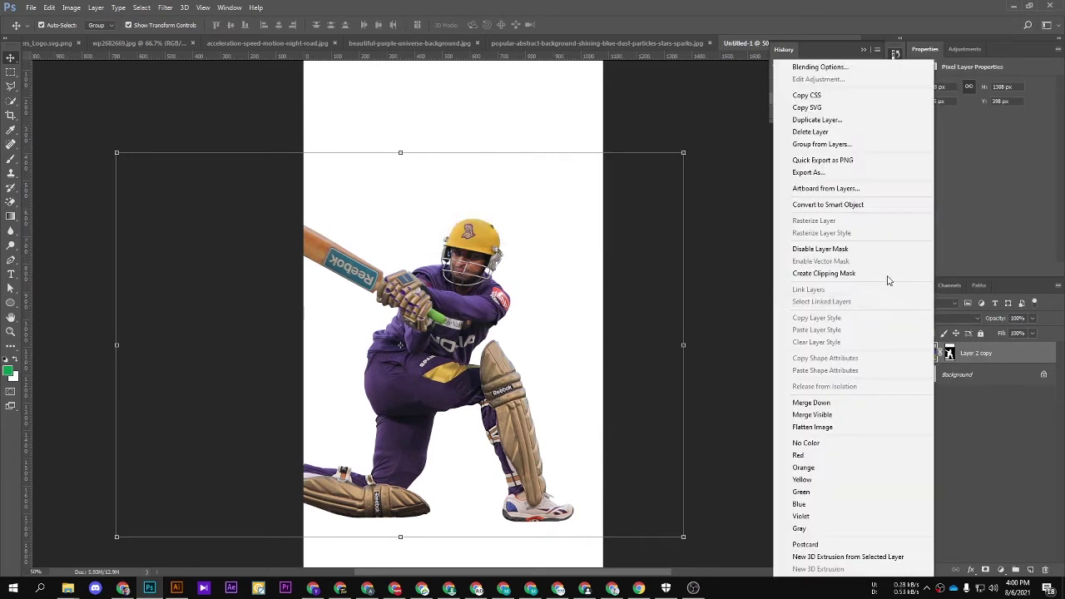
left_click(839, 206)
Step: Scale the batsman to about two-thirds size and move it lower on the canvas
left_click_drag(466, 333, 511, 328)
key("ctrl+t")
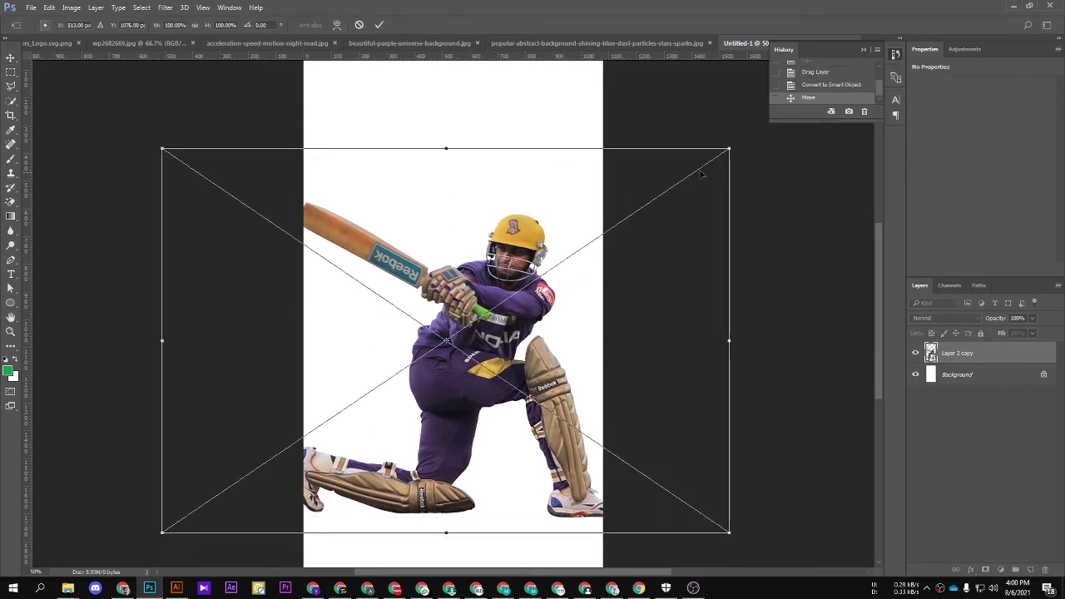
left_click_drag(725, 149, 639, 212)
left_click_drag(553, 328, 563, 353)
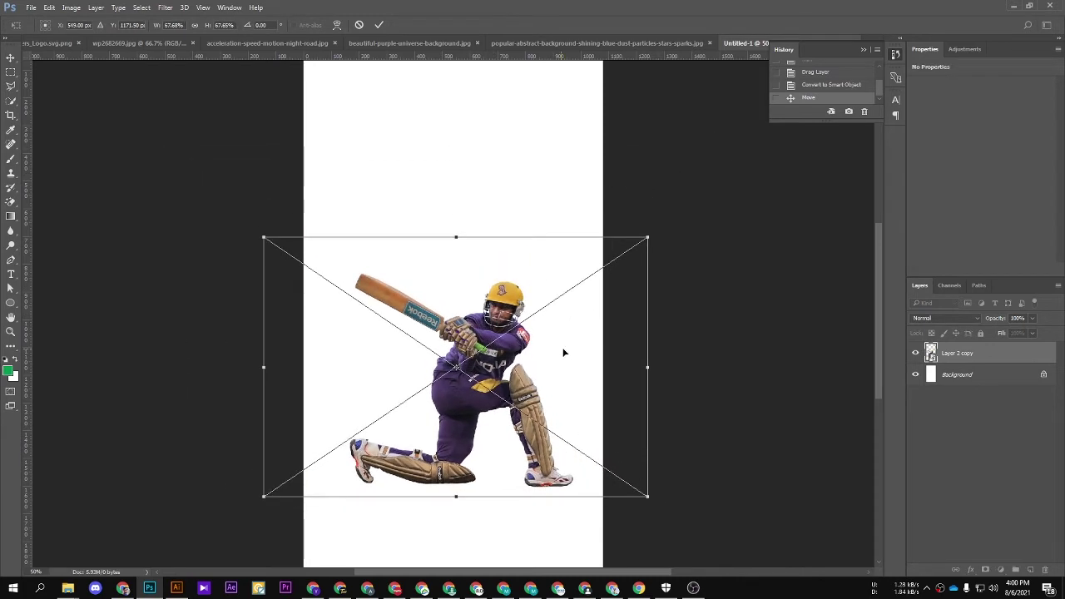
key("ctrl+minus")
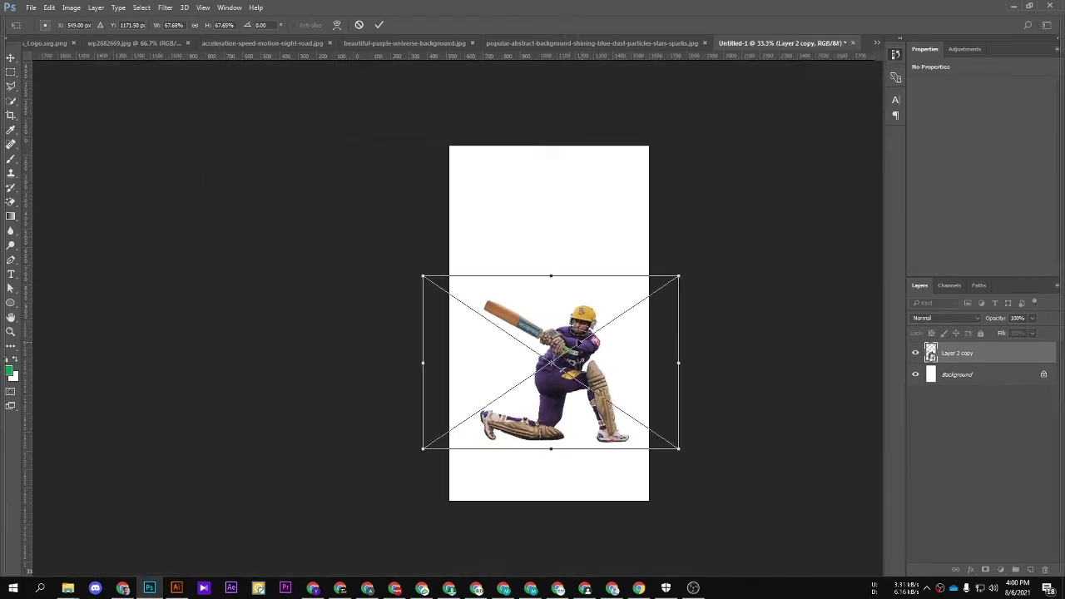
key("Tab")
scroll(574, 312, "up", 3)
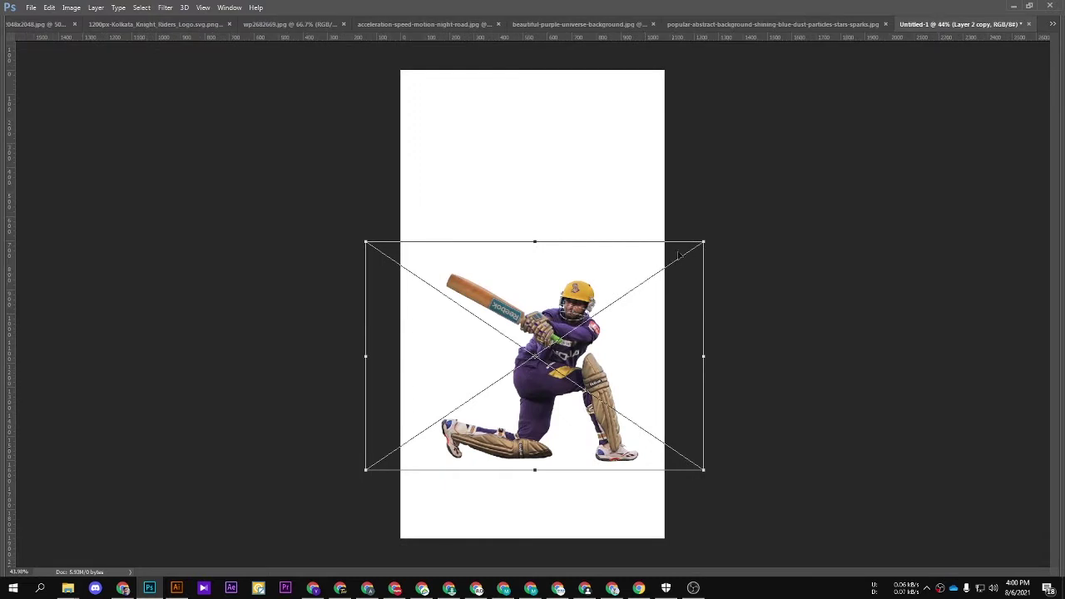
Step: Shrink the batsman slightly more, settle it lower-middle, and apply the transform
key("shift+Left")
key("shift+Left")
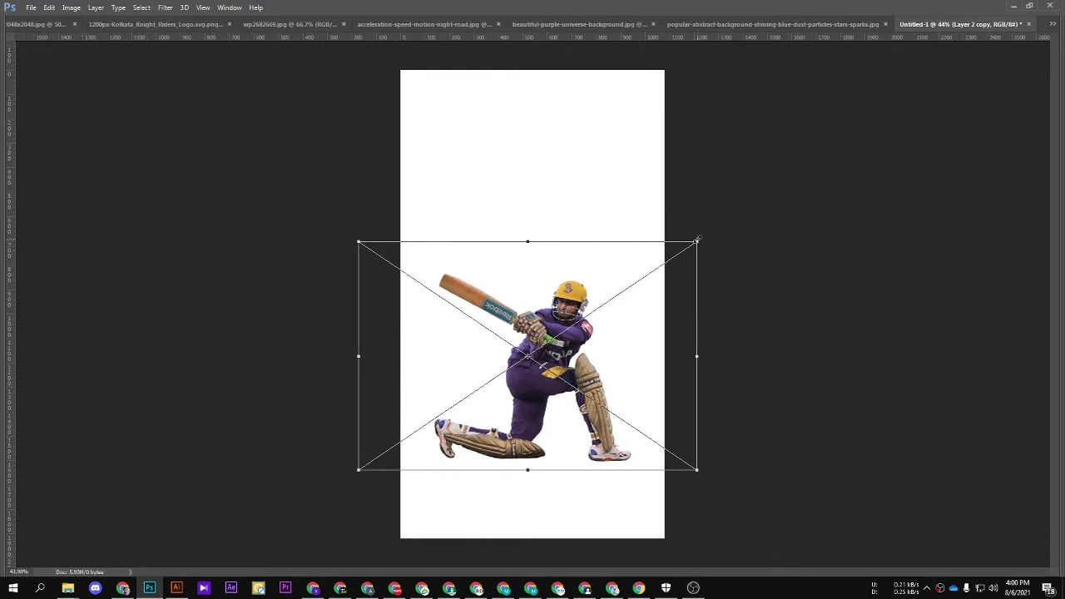
left_click_drag(697, 240, 666, 261)
left_click_drag(634, 306, 649, 314)
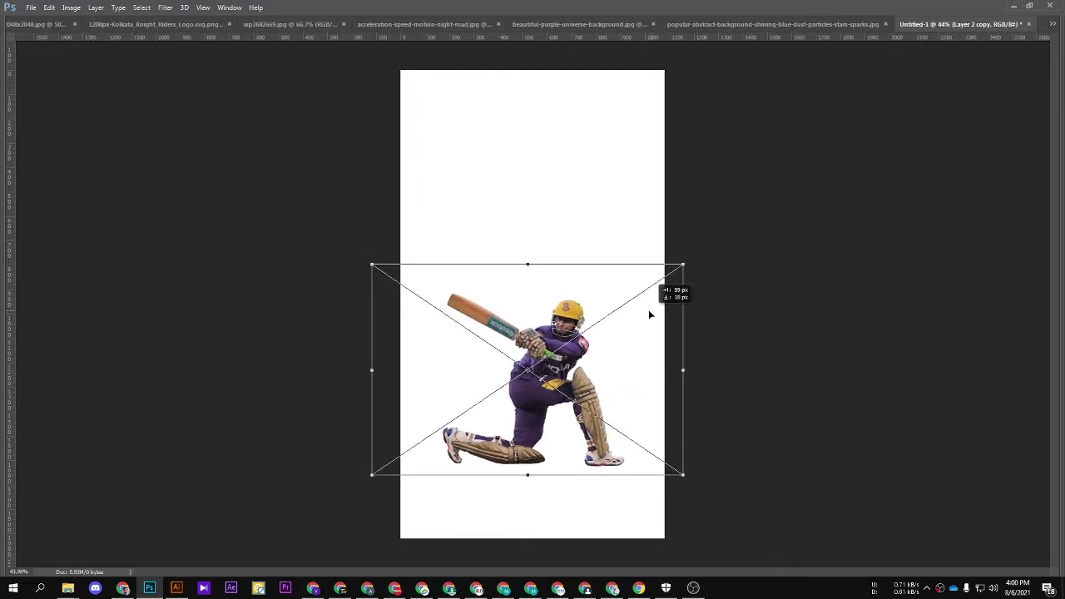
key("Return")
left_click(748, 380)
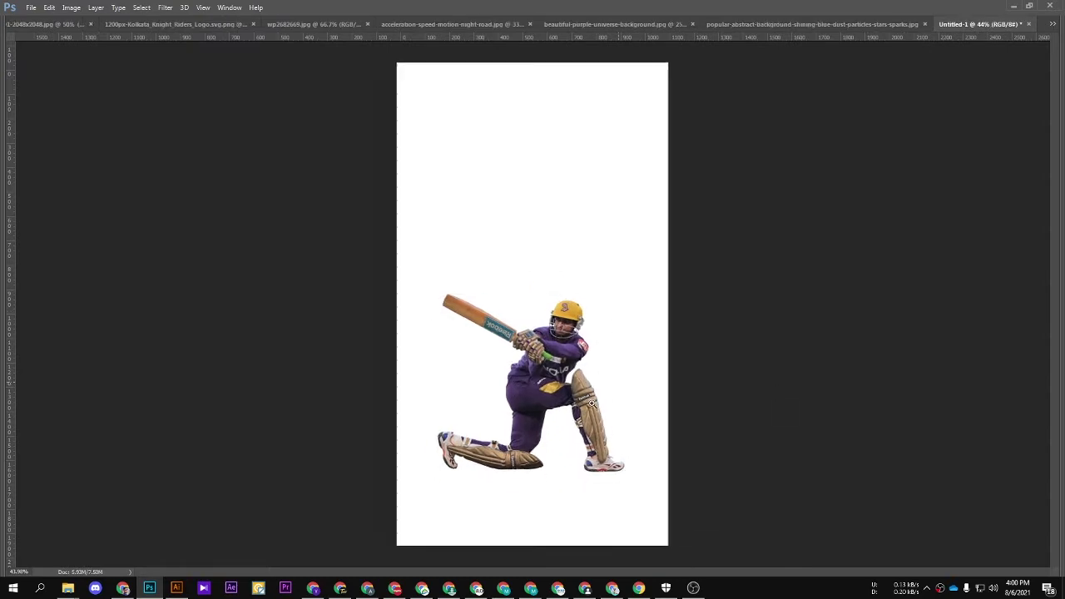
scroll(592, 405, "up", 1)
scroll(546, 418, "up", 2)
scroll(532, 440, "up", 2)
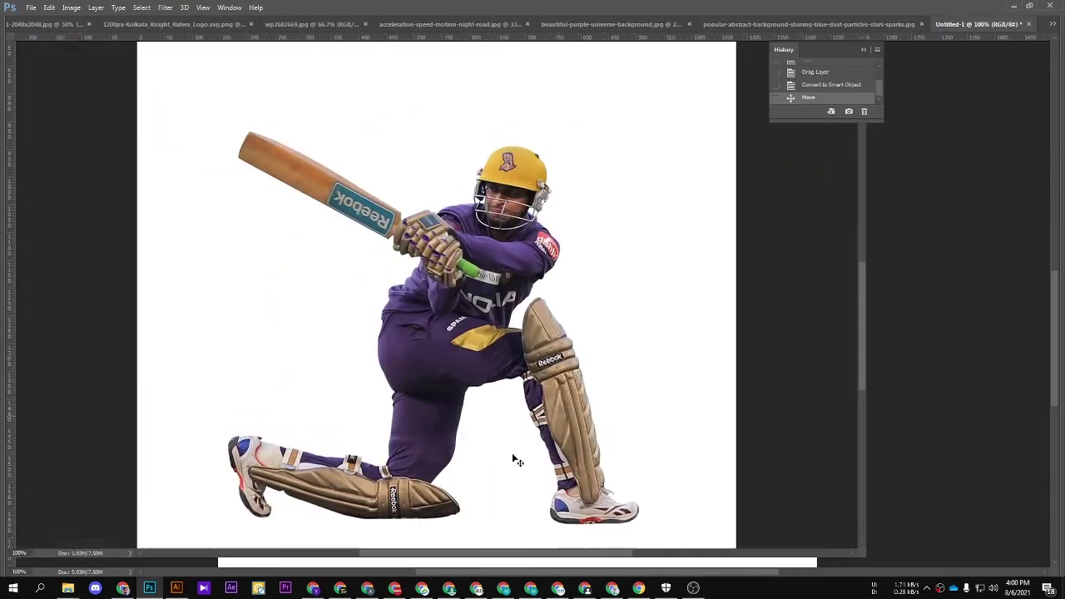
key("Tab")
scroll(513, 459, "up", 1)
scroll(532, 462, "up", 1)
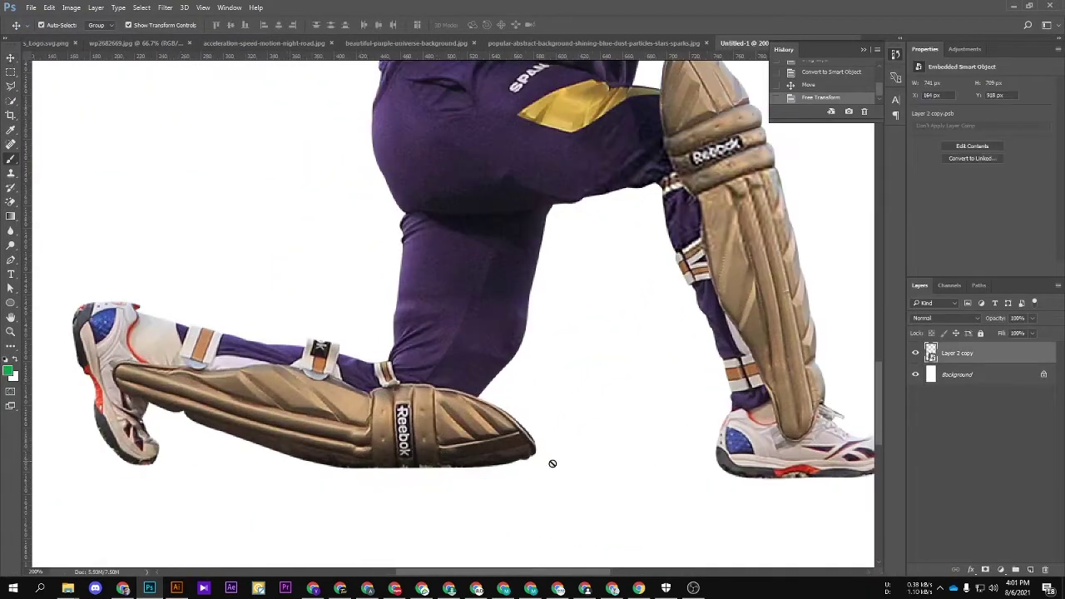
Step: Add a new layer beneath the batsman and set up a soft flattened black brush
left_click(967, 375)
left_click(1030, 569)
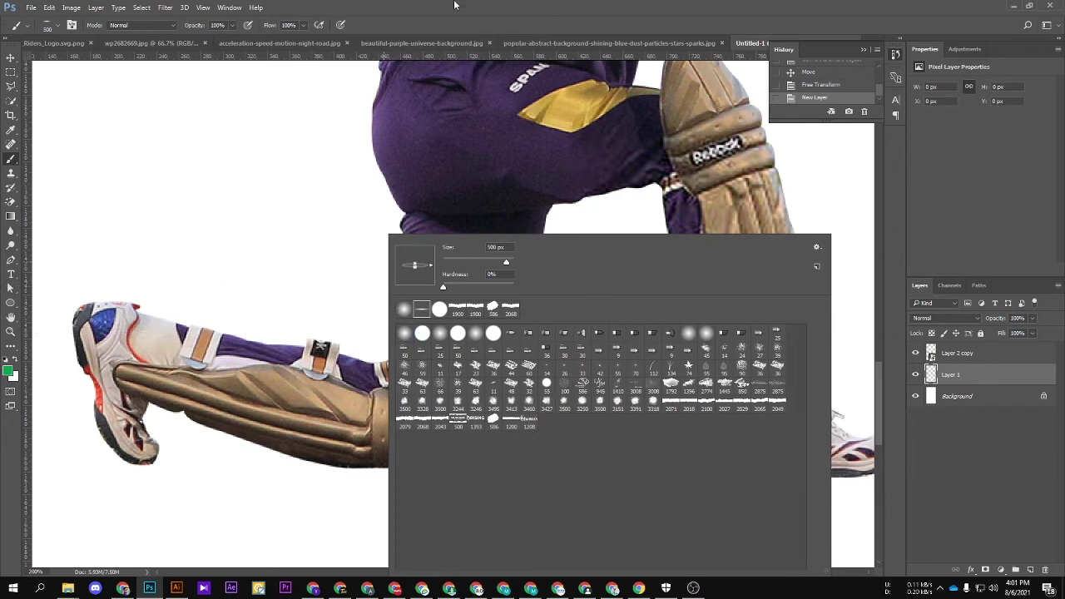
key("Return")
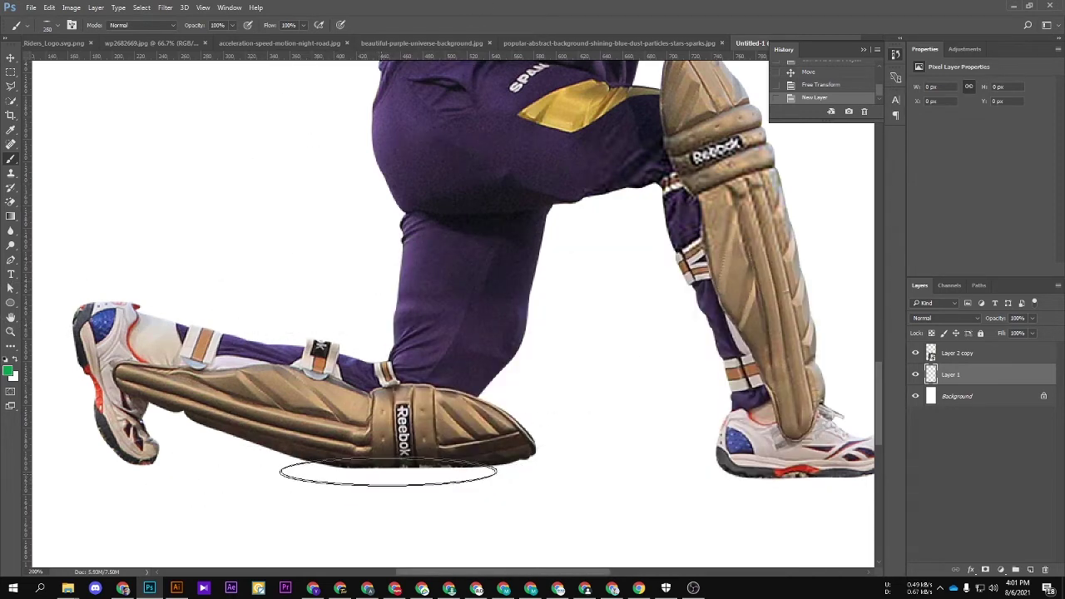
left_click(392, 474)
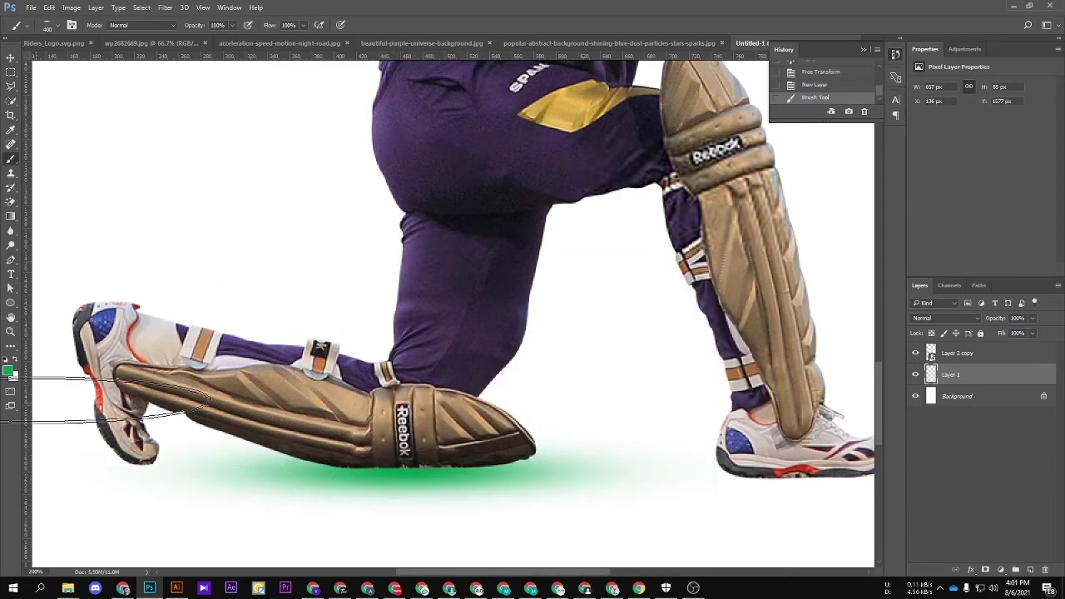
key("ctrl+z")
key("d")
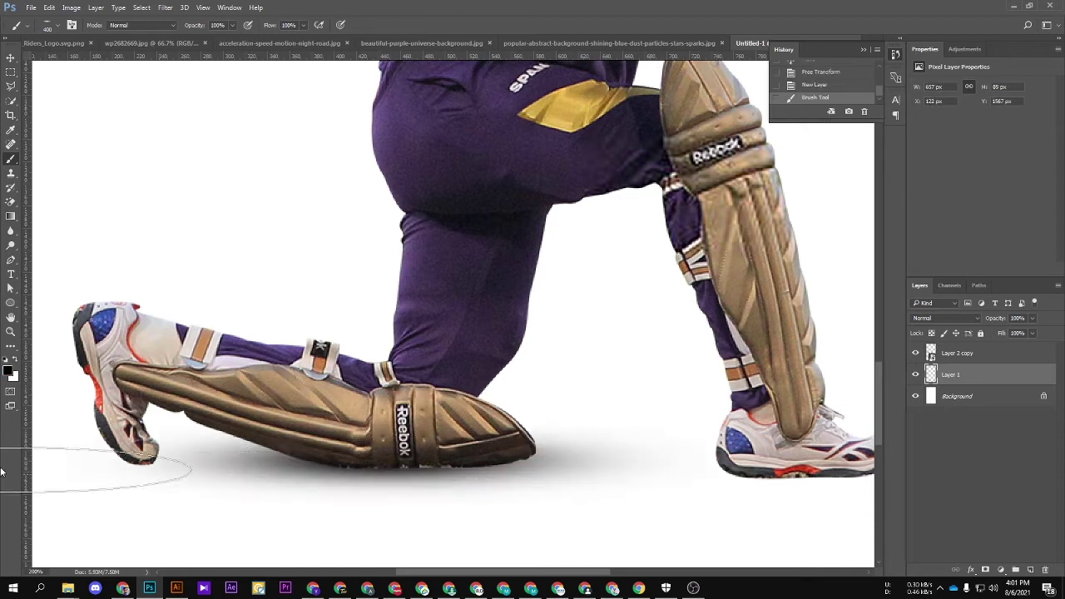
left_click(393, 463)
key("ctrl+z")
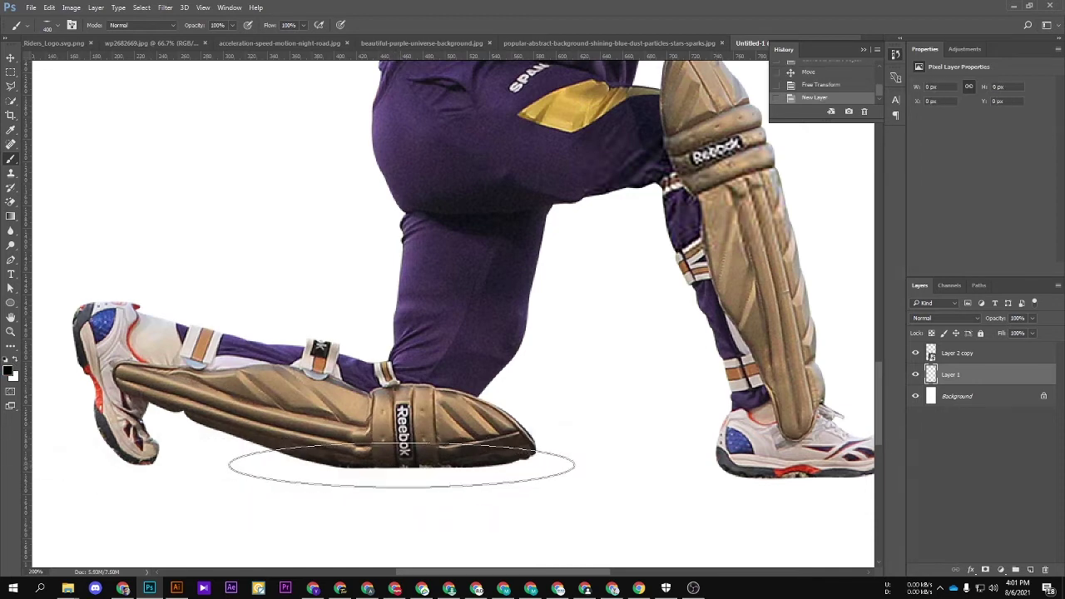
Step: Tune the brush size and flattened shape for painting ground shadows
right_click(394, 470)
key("Escape")
key("bracketleft")
key("bracketleft")
key("bracketleft")
key("bracketright")
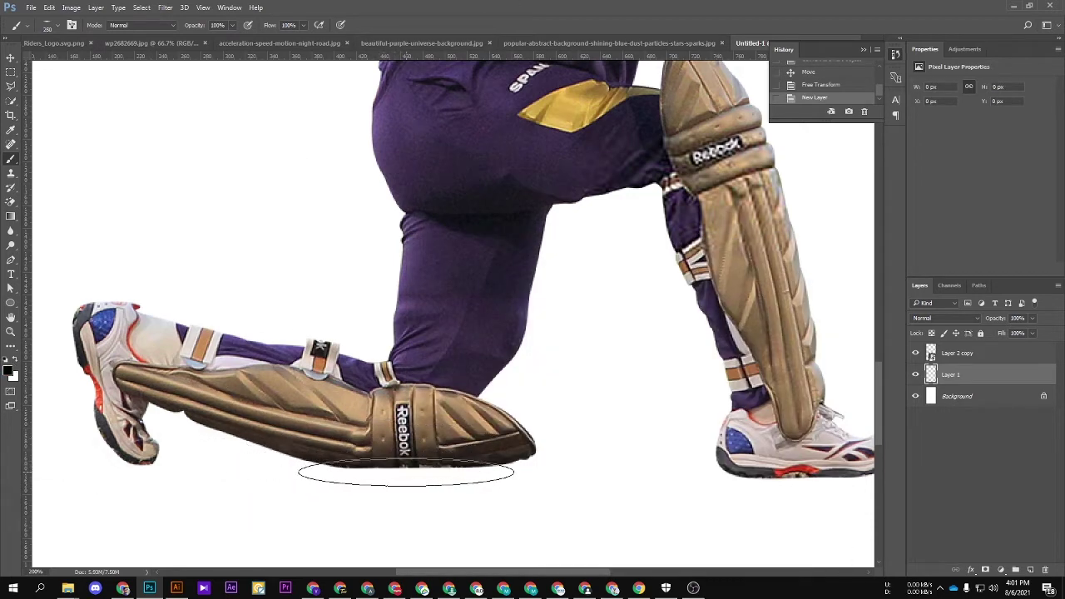
left_click(403, 470)
key("ctrl+z")
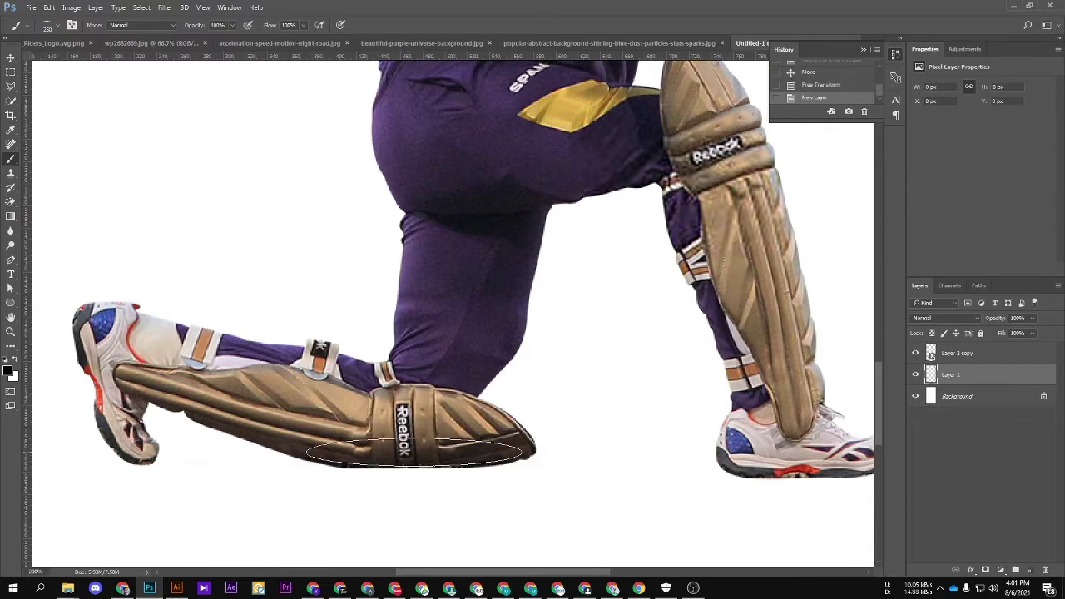
right_click(523, 217)
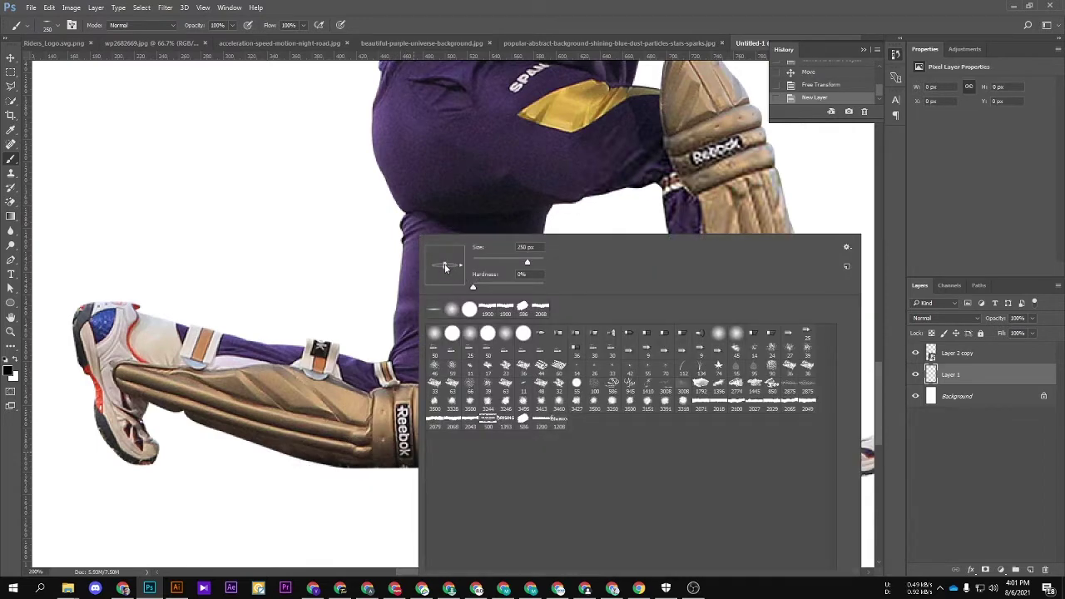
key("Return")
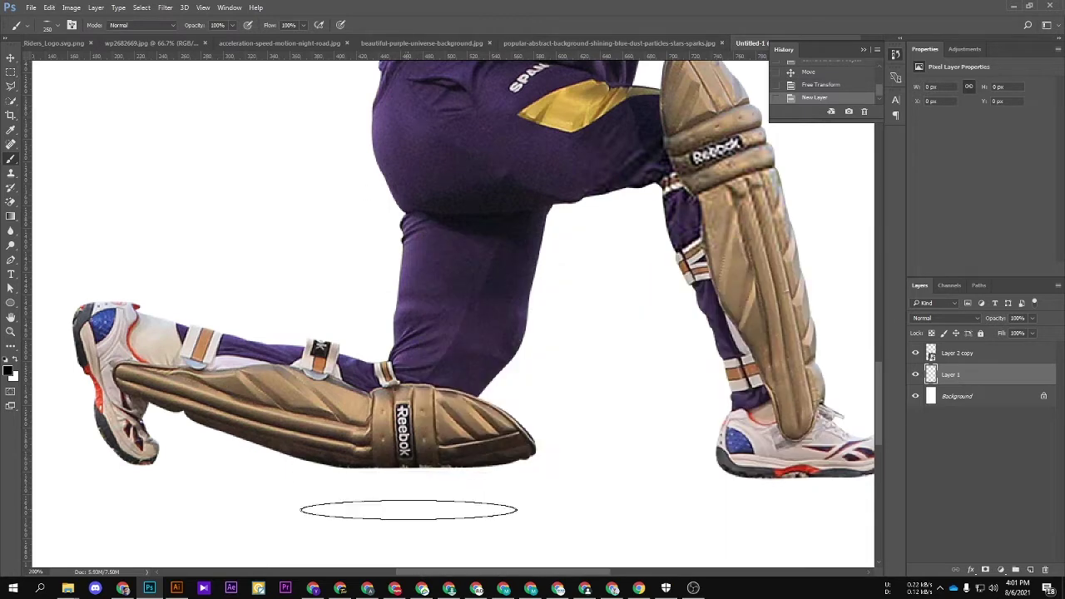
Step: Paint soft dark shadows under the knee pad, back shoe and front shoe
left_click_drag(383, 468, 283, 468)
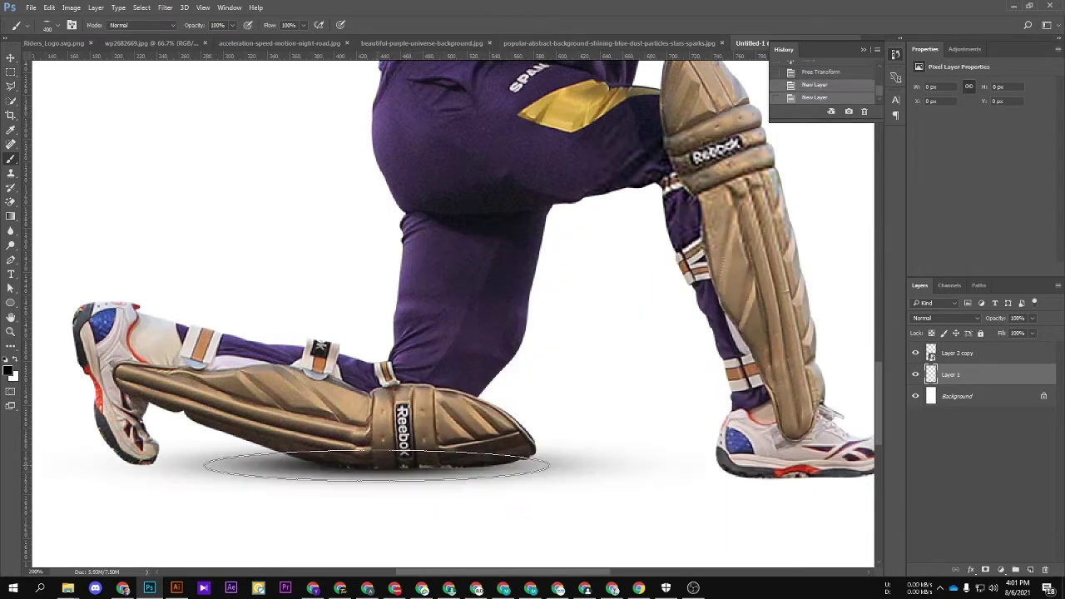
key("bracketleft")
key("bracketleft")
key("bracketleft")
key("bracketleft")
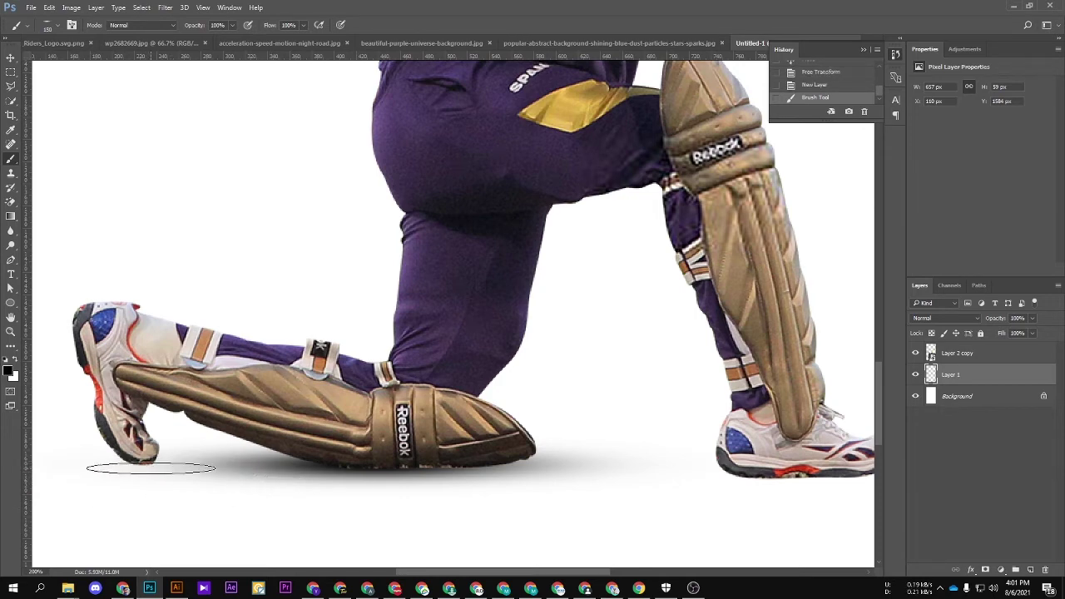
left_click_drag(144, 470, 308, 469)
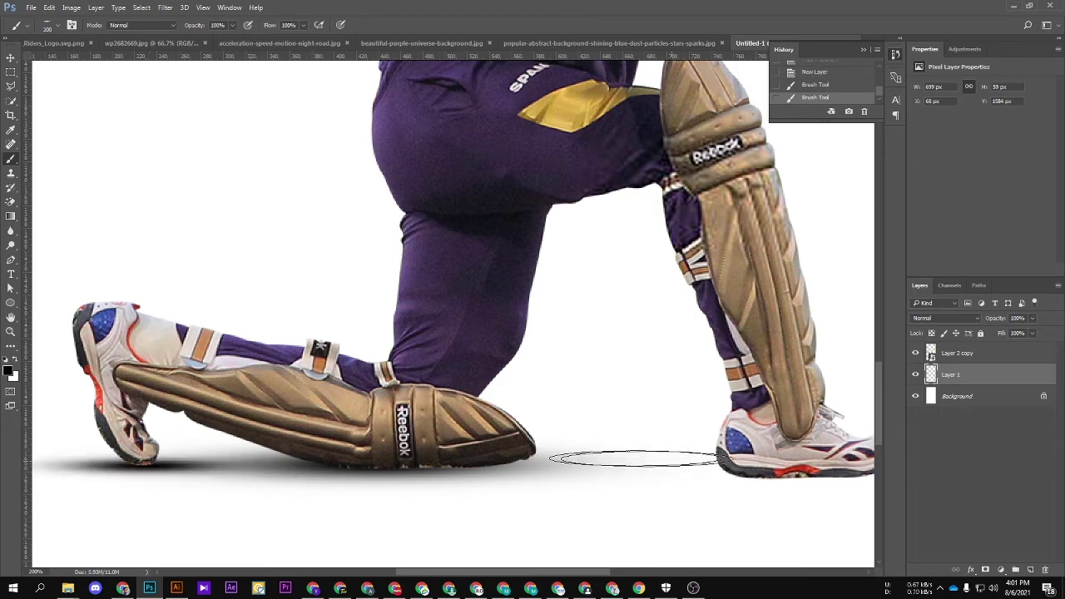
left_click_drag(667, 485, 526, 485)
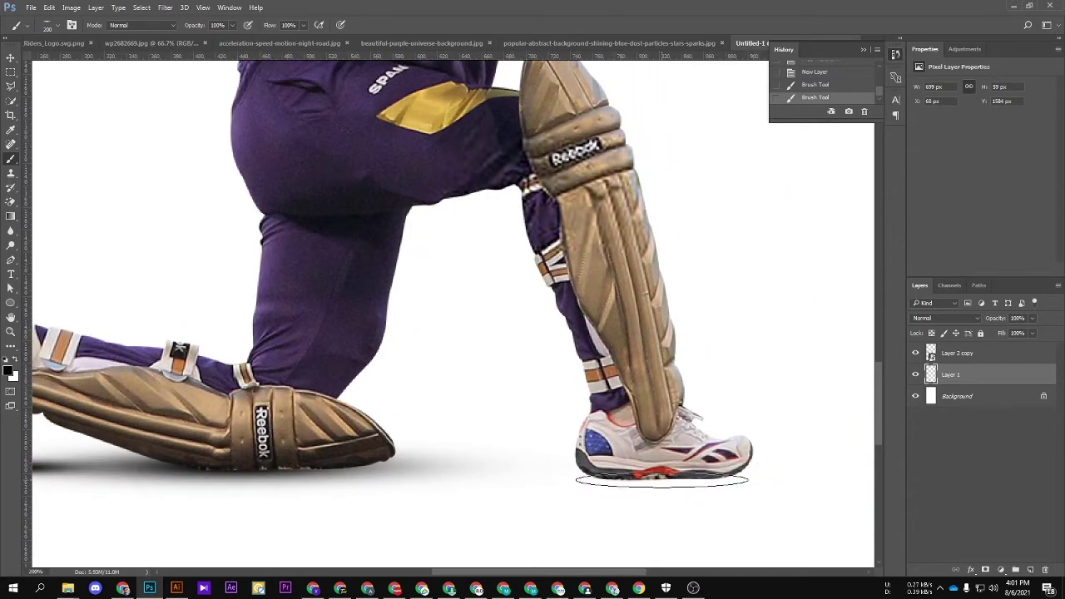
left_click_drag(658, 480, 620, 482)
key("ctrl+minus")
key("ctrl+minus")
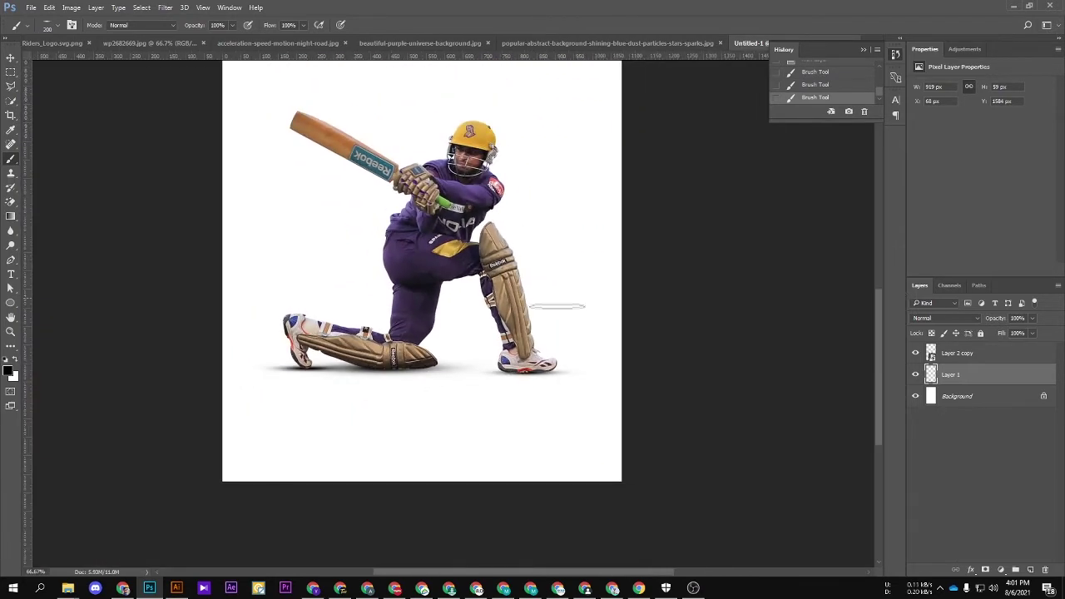
scroll(508, 380, "up", 1)
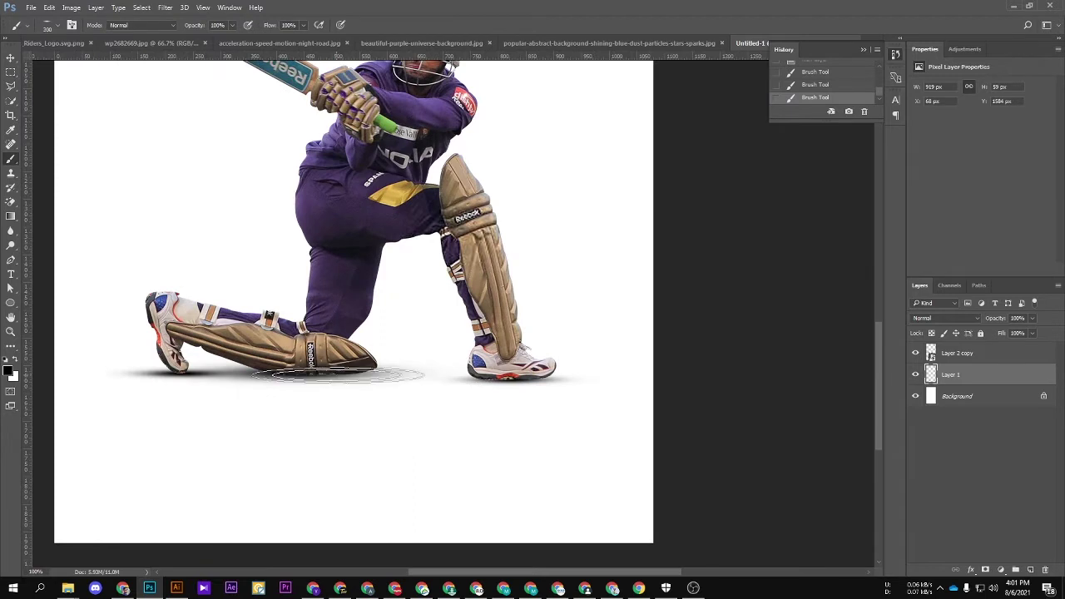
key("bracketright")
key("bracketright")
key("bracketright")
Step: Paint a dark shadow under the feet on a new layer, lower its opacity, and nudge it into place
left_click(1029, 569)
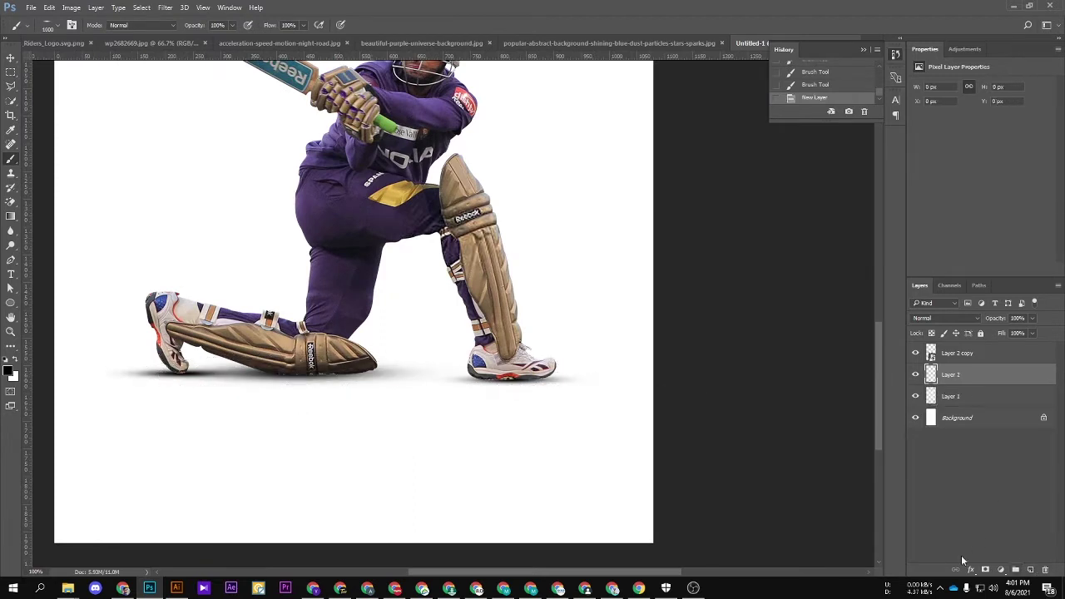
left_click_drag(324, 371, 582, 374)
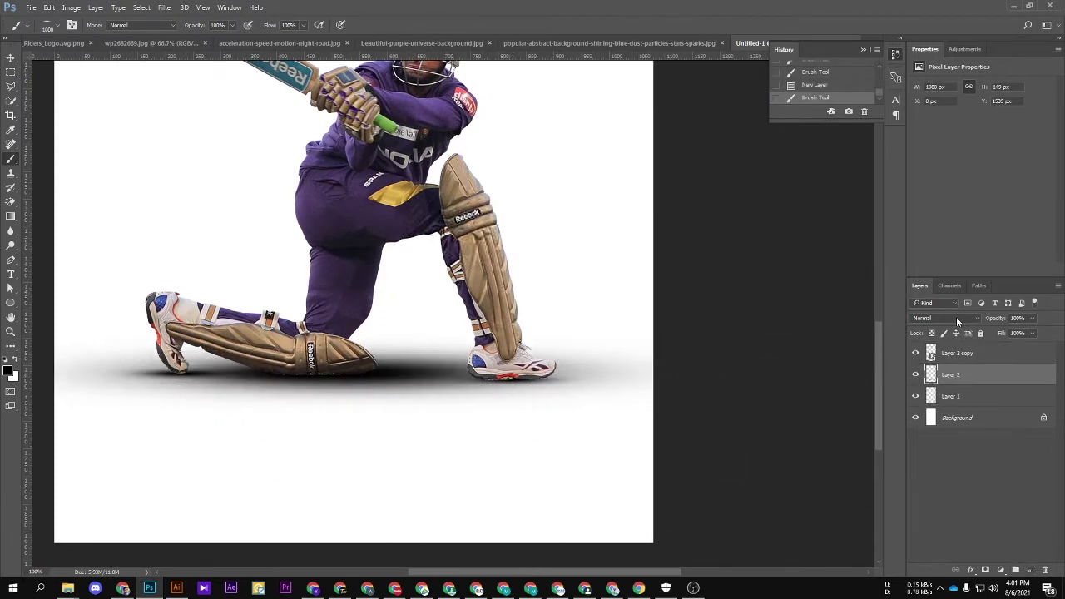
left_click_drag(1009, 318, 968, 321)
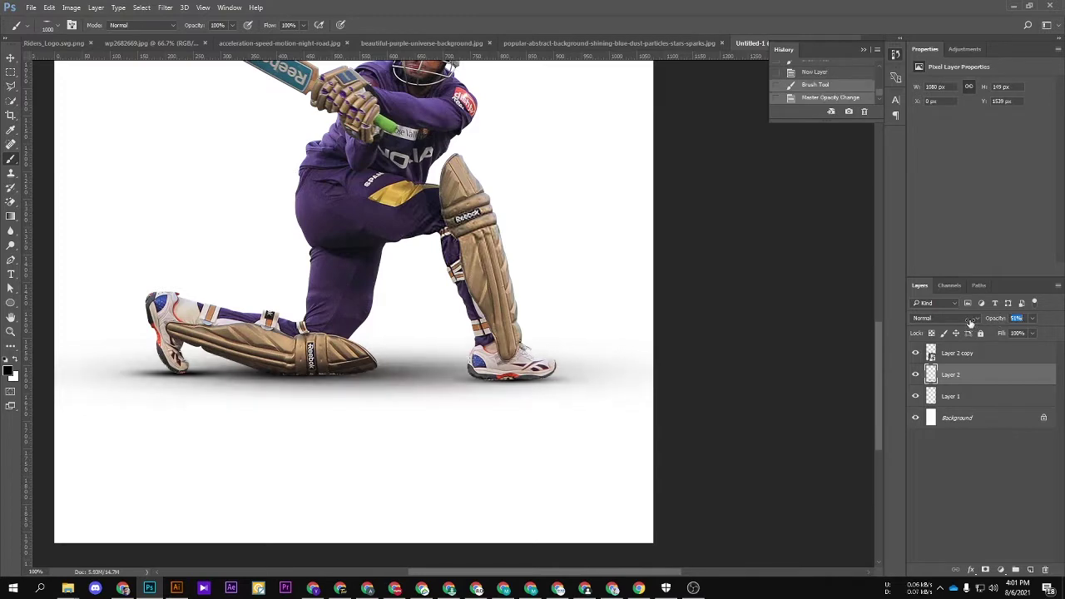
key("v")
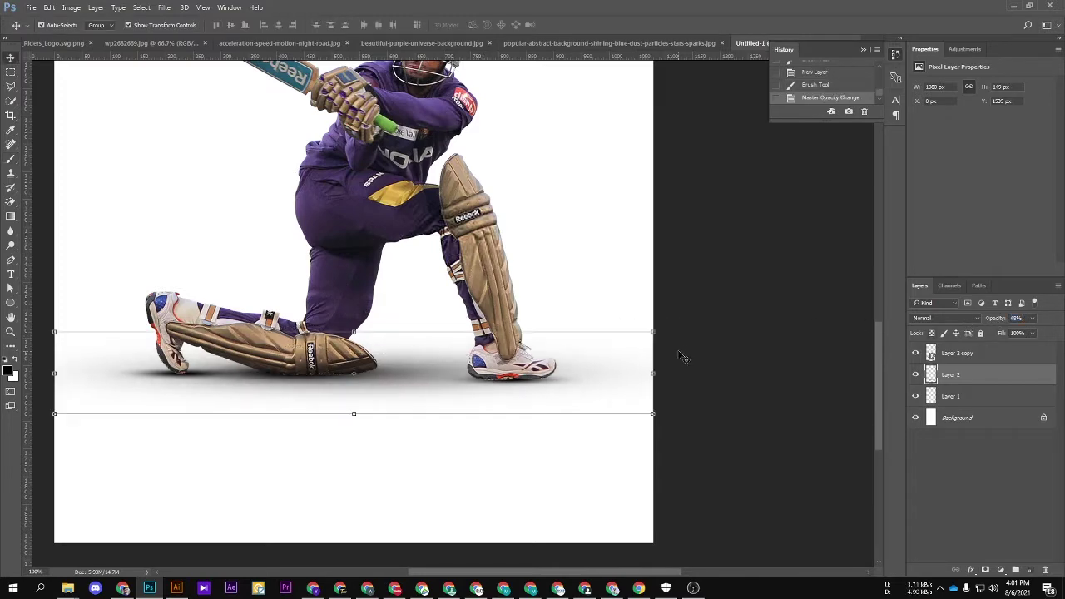
left_click(432, 340)
left_click_drag(433, 341, 565, 428)
scroll(309, 468, "up", 1)
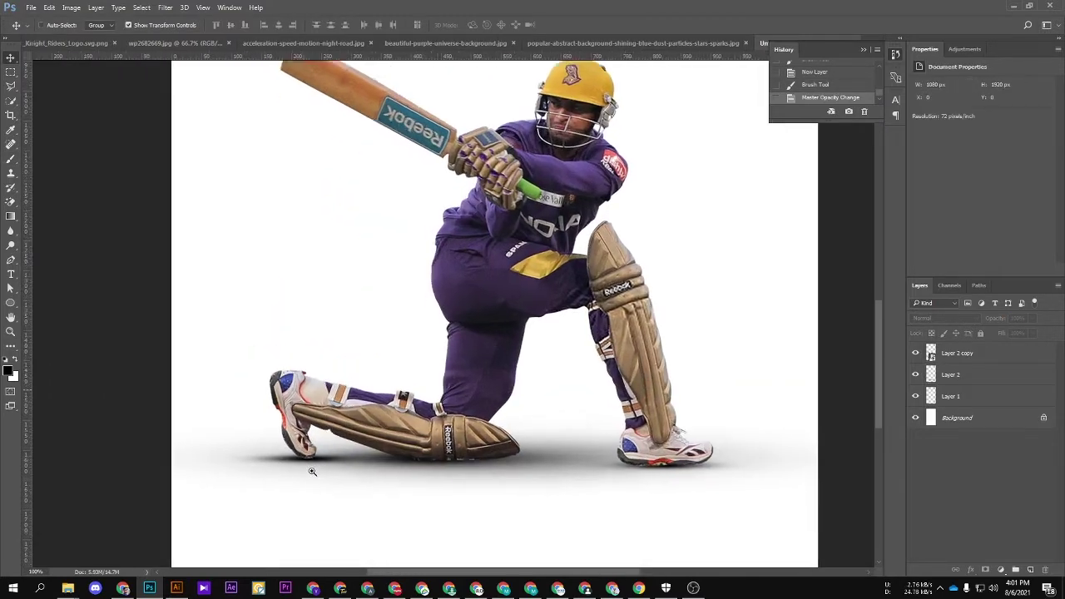
mouse_move(331, 456)
left_mouse_down()
mouse_move(358, 449)
mouse_move(348, 463)
left_mouse_up()
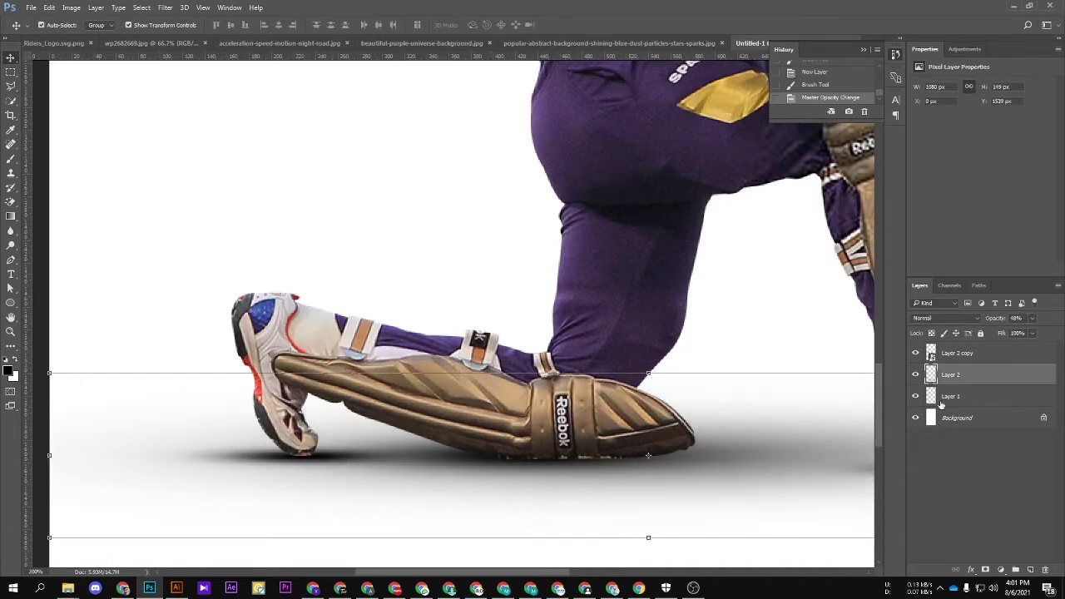
Step: Add Layer 3 above Layer 2 copy and clip it to the batsman layer
left_click(979, 399)
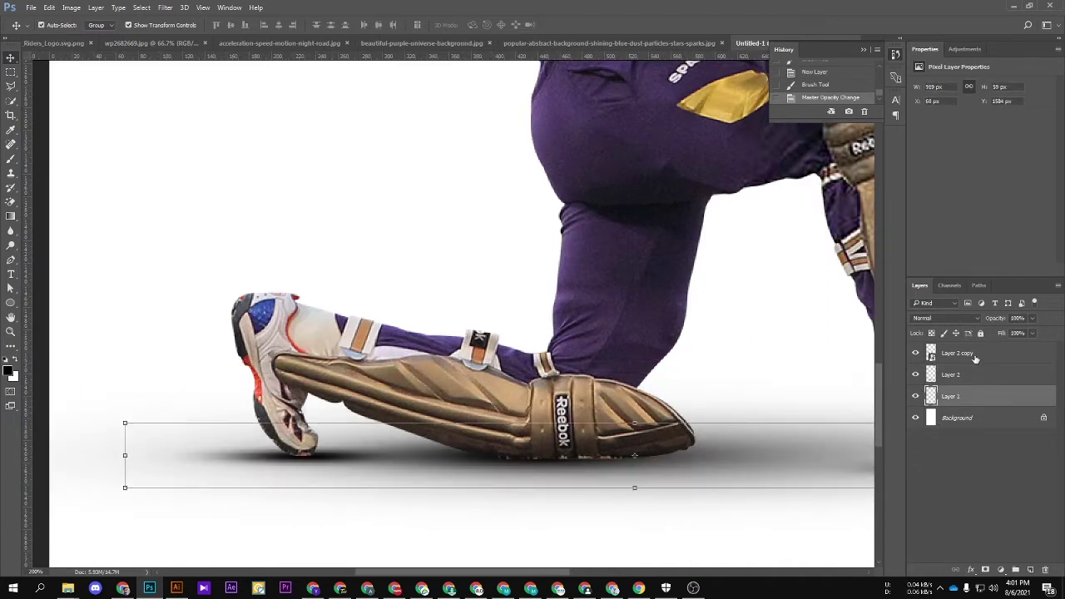
left_click(973, 354)
left_click(1030, 571)
right_click(978, 353)
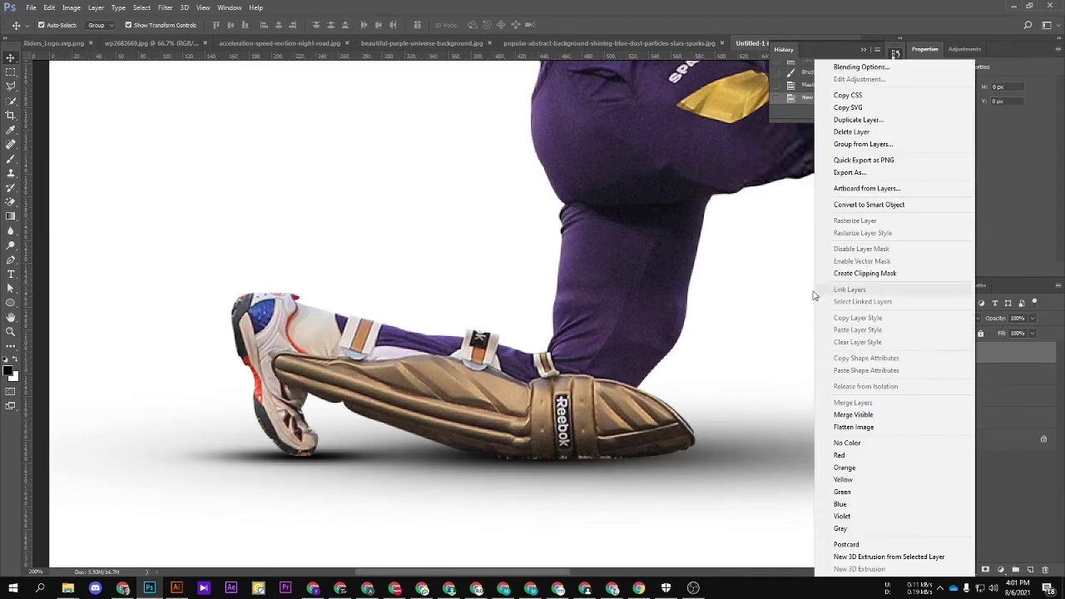
left_click(856, 274)
Step: Paint dark contact shadows under the left heel, pad and right shoe with a small soft brush
key("b")
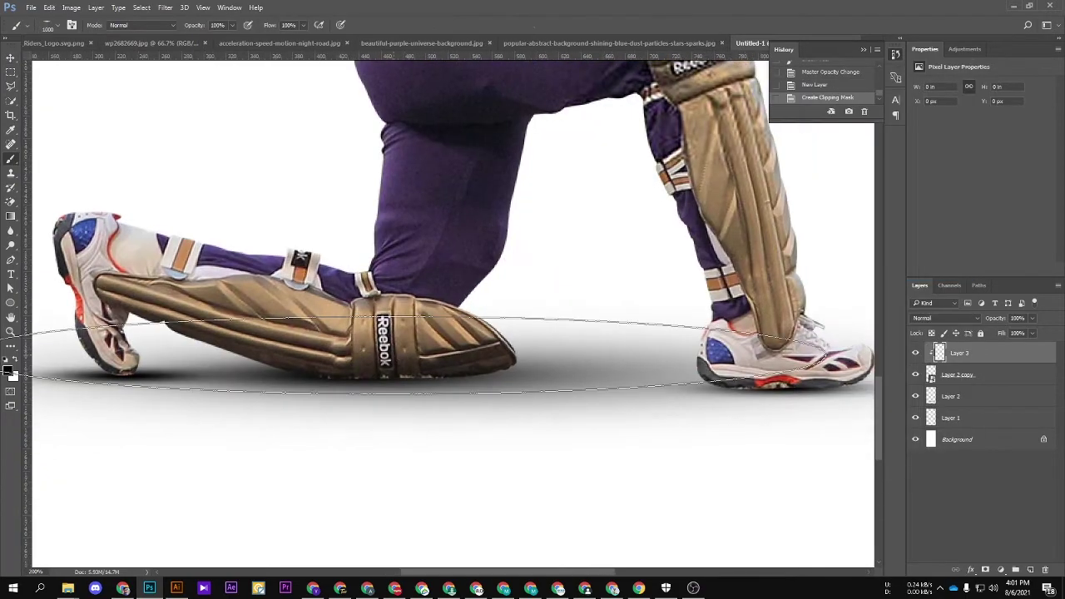
right_click(445, 340)
key("Escape")
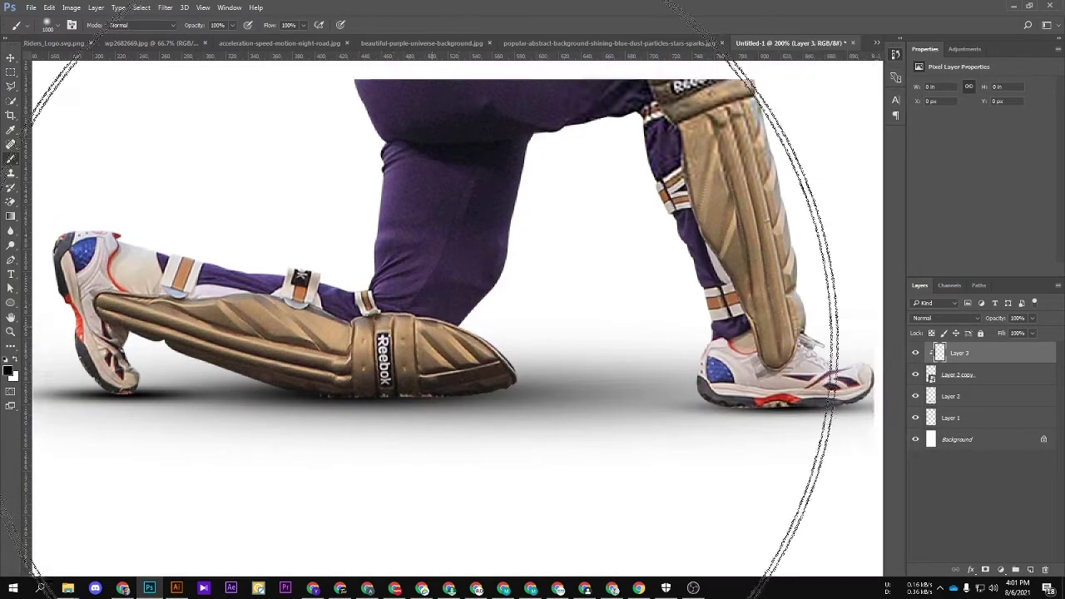
key("Tab")
key("bracketleft")
key("bracketleft")
key("bracketleft")
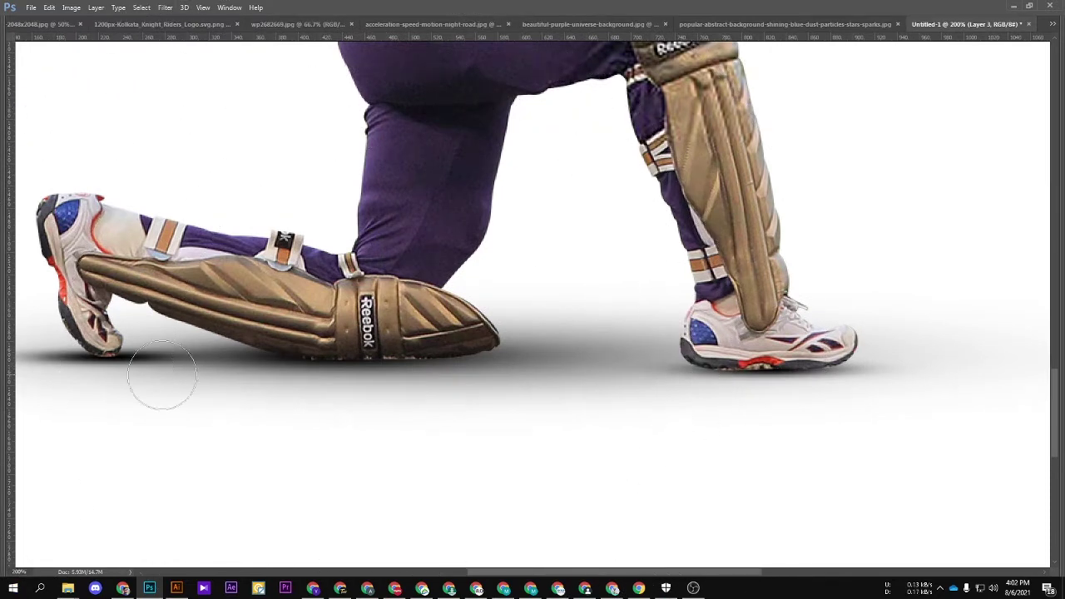
left_click_drag(83, 375, 94, 392)
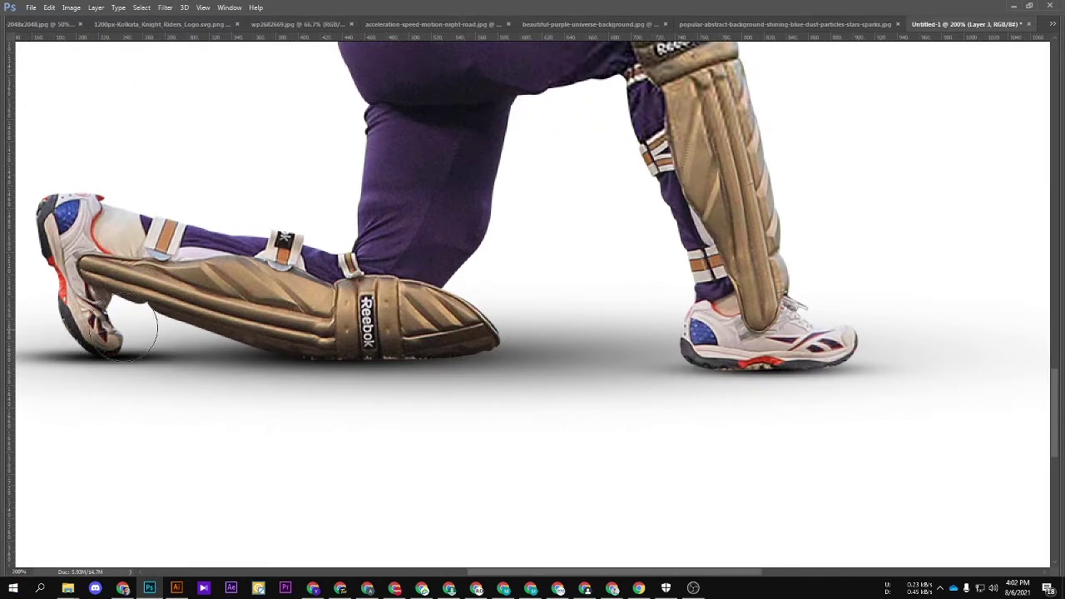
left_click_drag(118, 316, 331, 383)
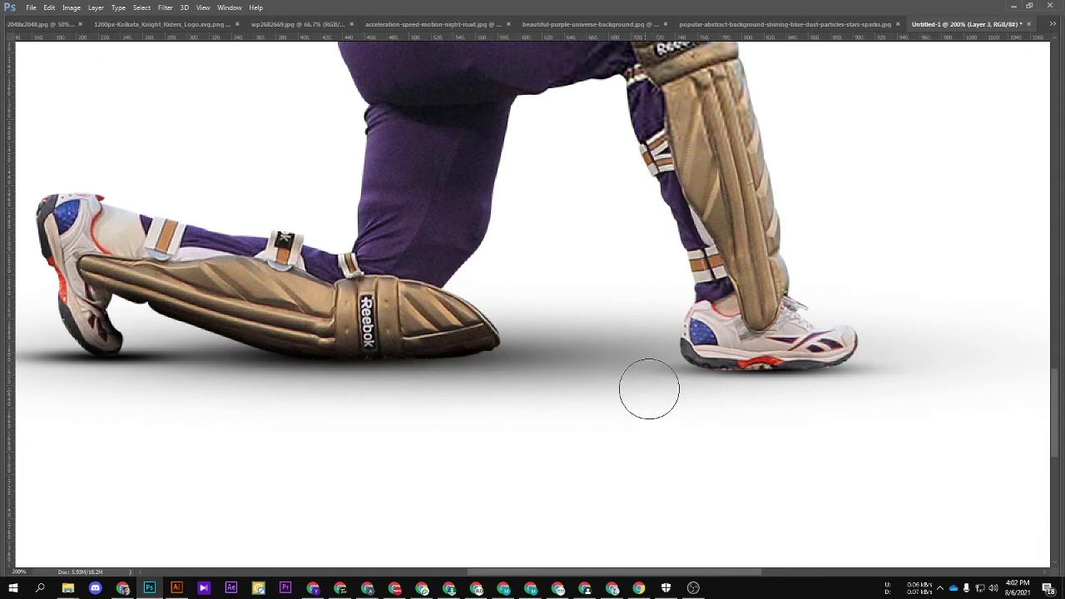
mouse_move(694, 416)
left_mouse_down()
mouse_move(801, 412)
mouse_move(938, 333)
mouse_move(898, 373)
mouse_move(815, 414)
left_mouse_up()
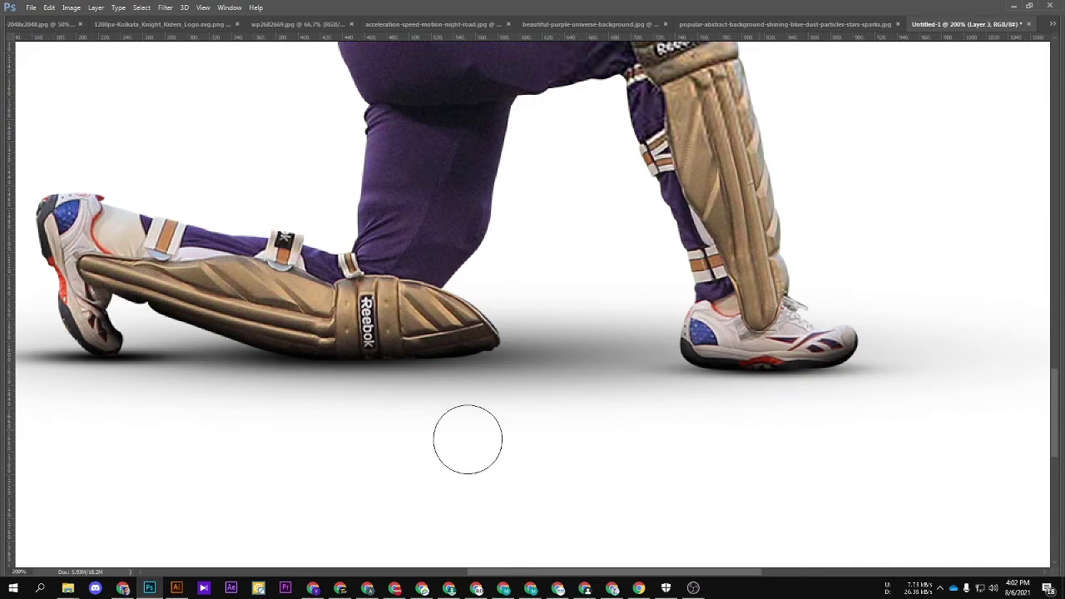
Step: Zoom out, restore the panels, and select the batsman layer with the Move tool
key("ctrl+minus")
scroll(585, 411, "up", 2)
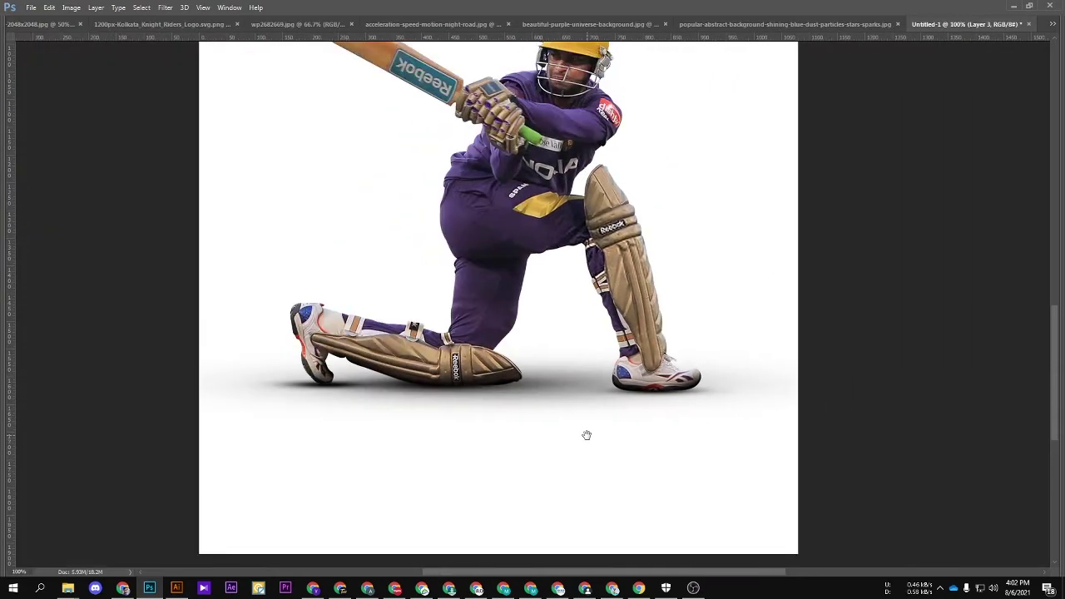
key("Tab")
scroll(299, 322, "up", 2)
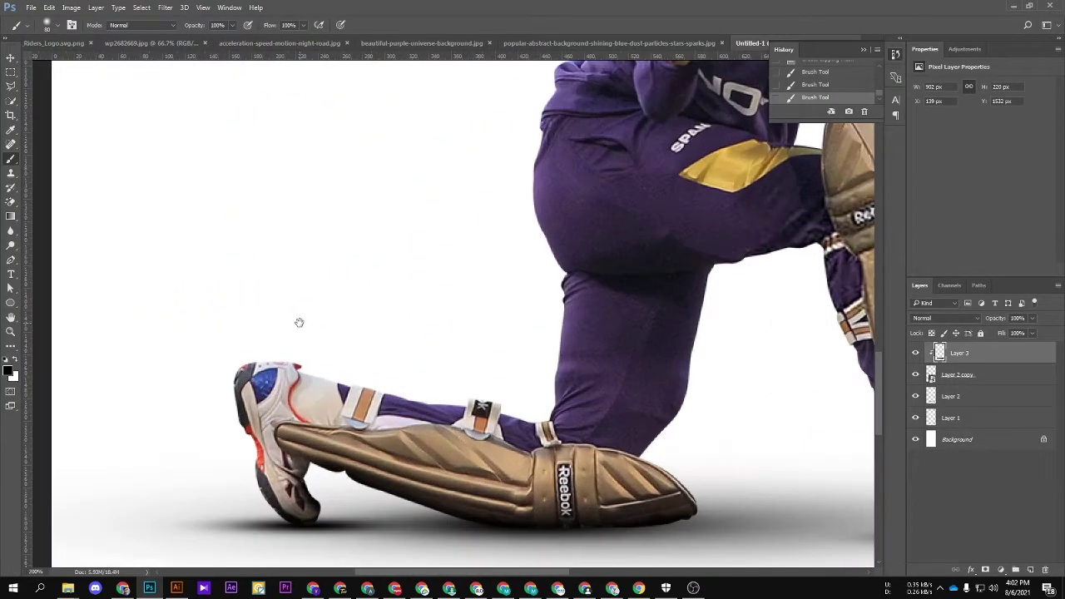
scroll(303, 327, "down", 2)
left_click_drag(359, 307, 344, 351)
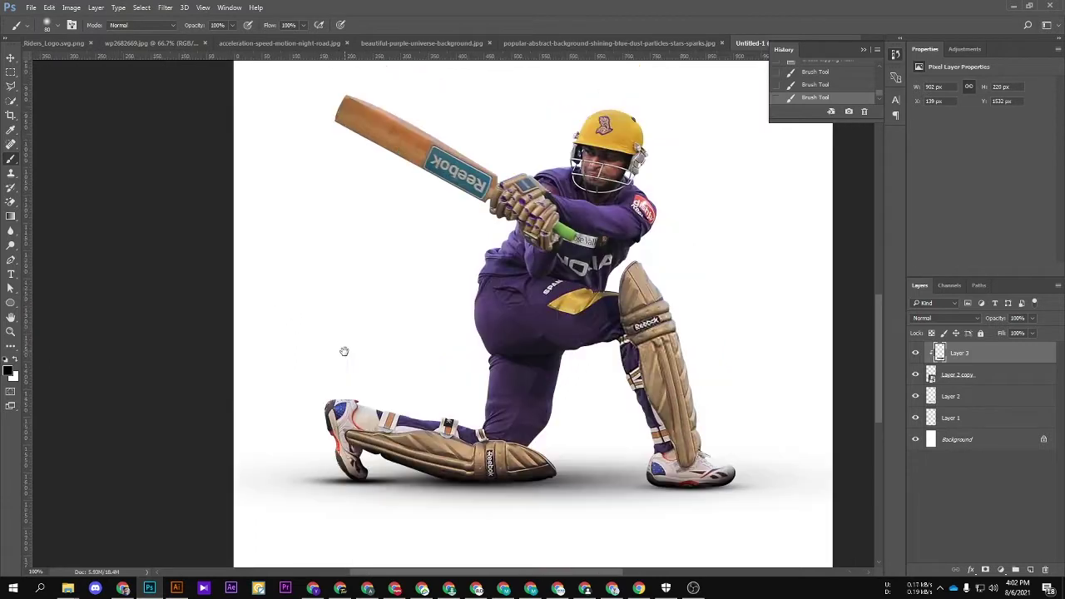
key("v")
left_click(622, 209)
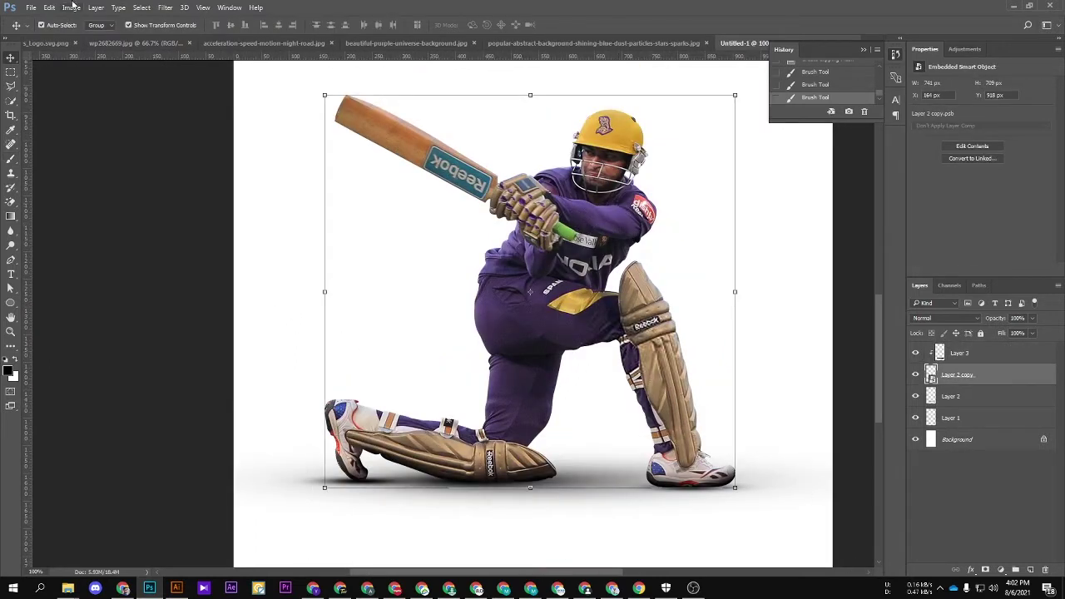
Step: Launch the Camera Raw Filter on the batsman and expand the Basic panel
left_click(163, 7)
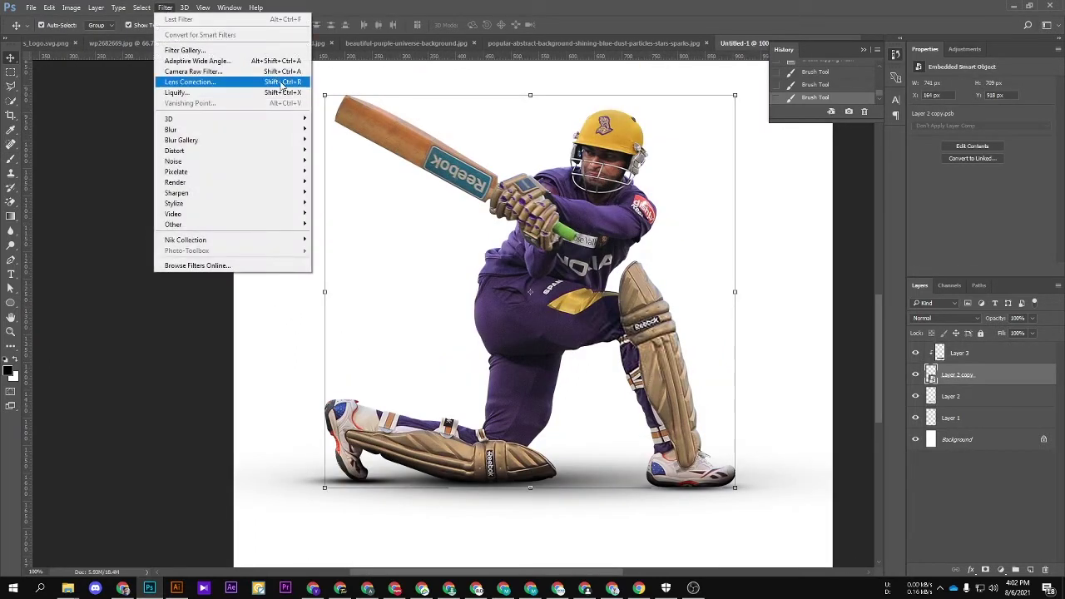
left_click(281, 85)
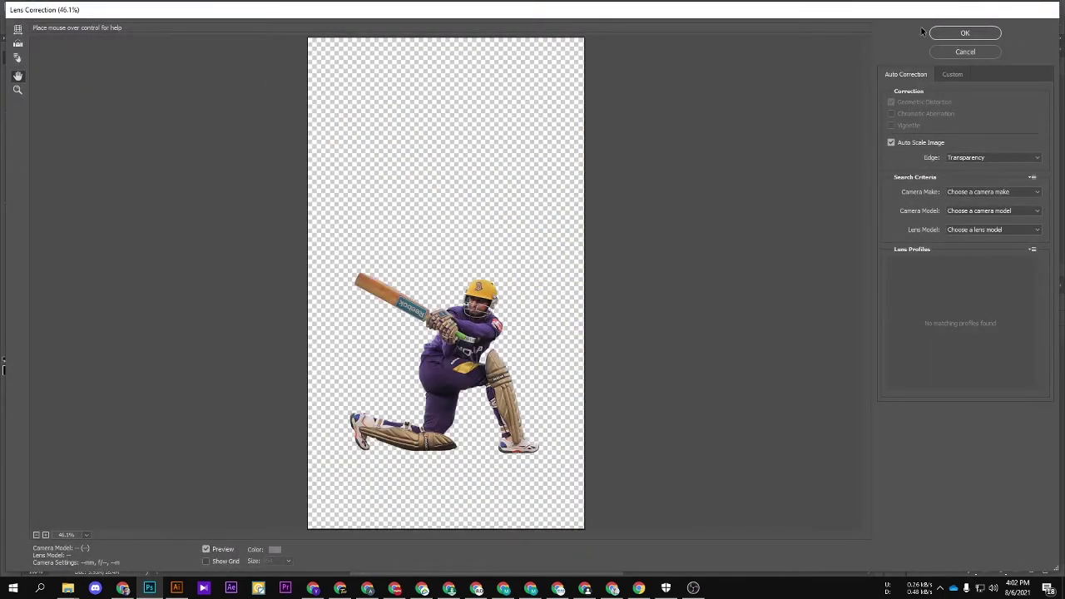
left_click(965, 53)
left_click(163, 8)
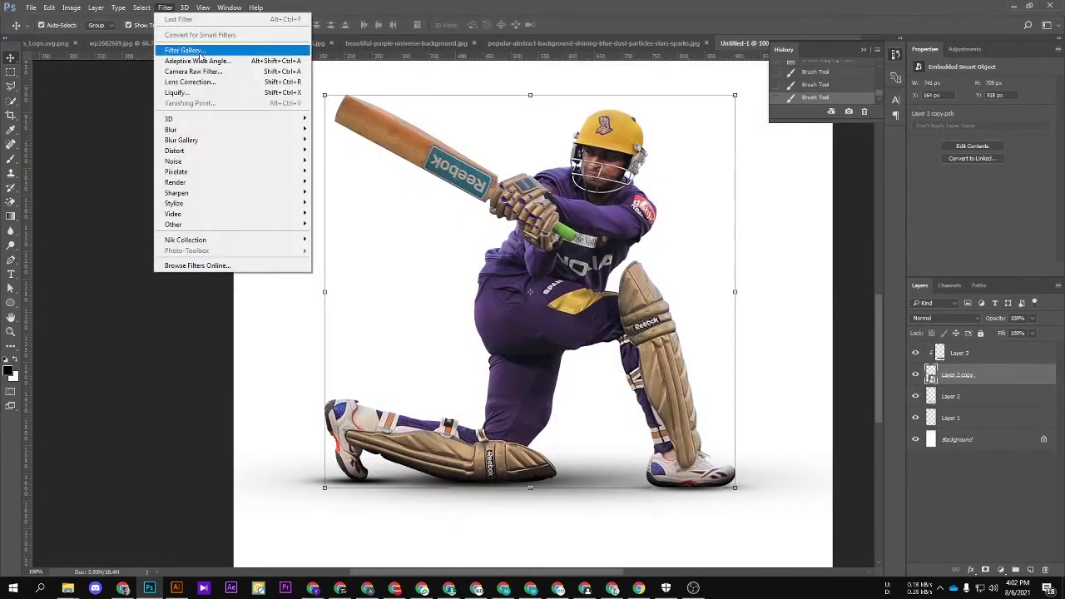
left_click(195, 73)
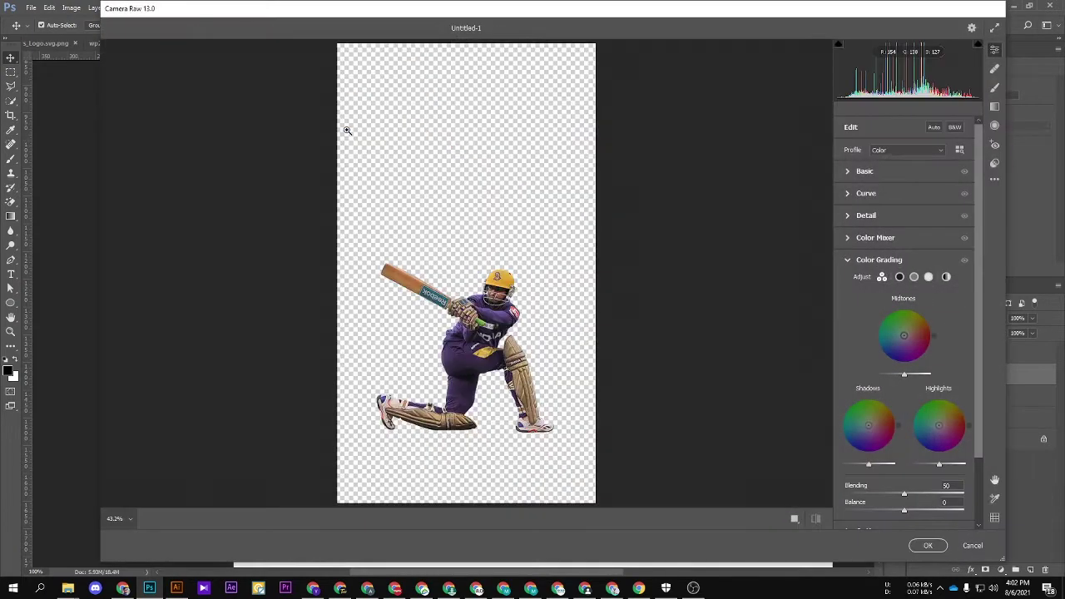
left_click(471, 331)
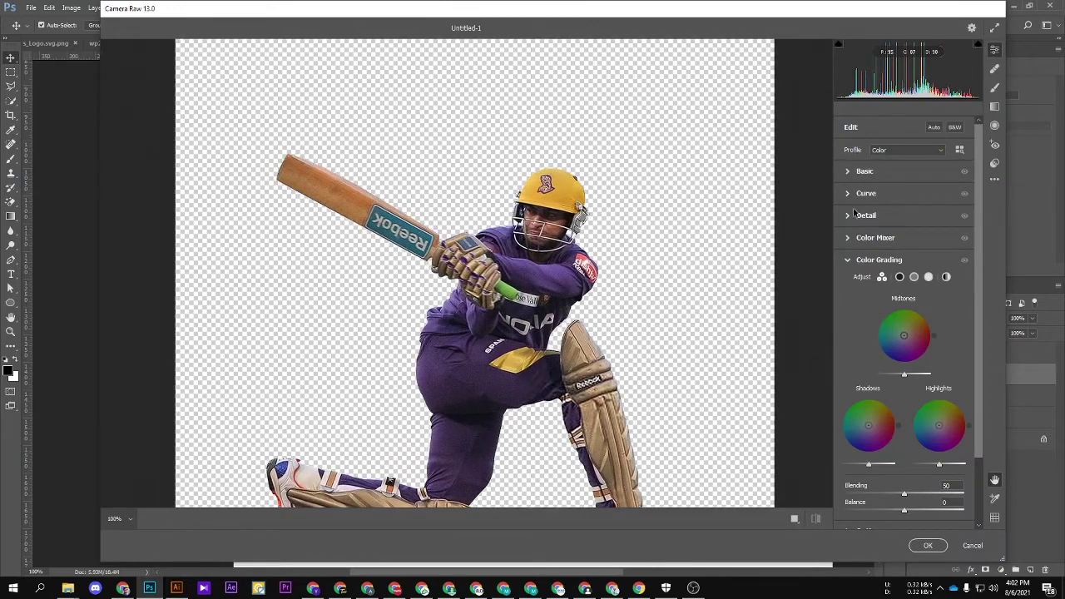
left_click(856, 172)
Step: Set Blacks -24, Shadows +24, Texture +7, Clarity -31, Exposure +0.10 and Saturation -15
mouse_move(904, 341)
left_mouse_down()
mouse_move(866, 341)
mouse_move(889, 339)
left_mouse_up()
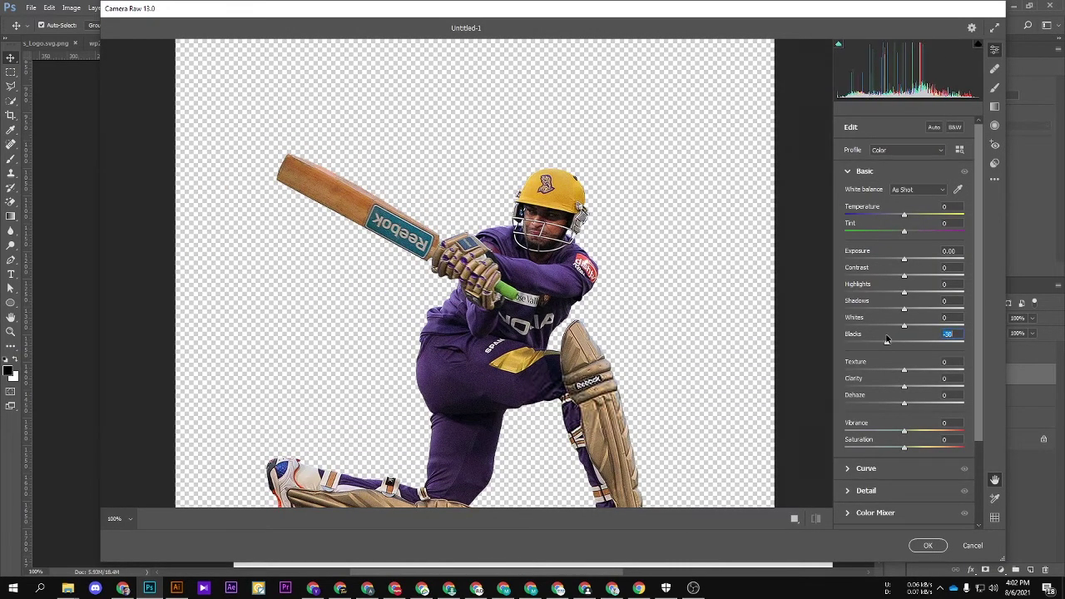
left_click_drag(918, 307, 918, 308)
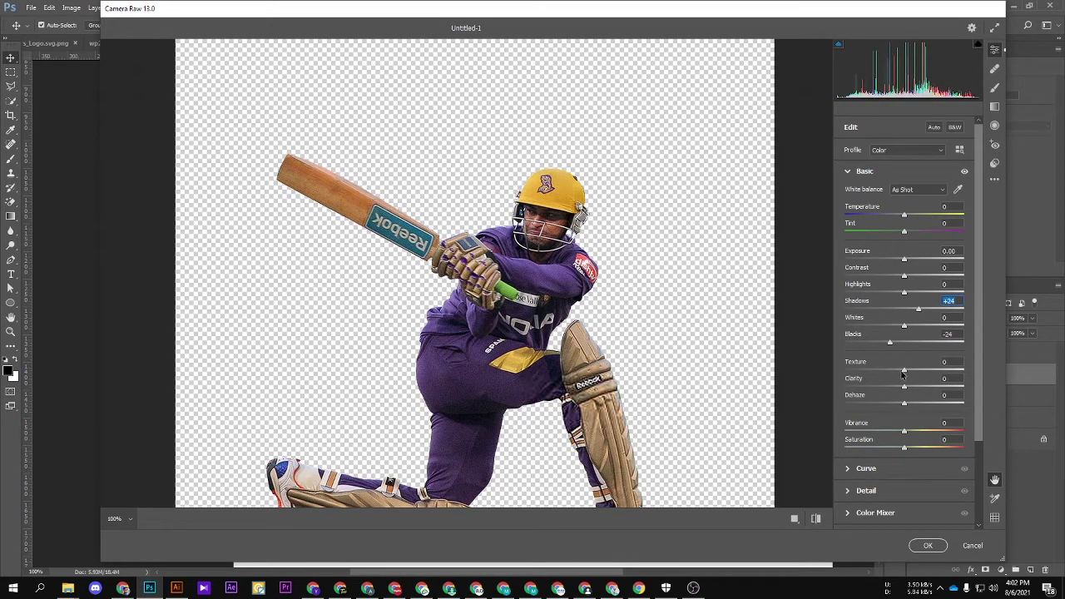
mouse_move(902, 371)
left_mouse_down()
mouse_move(853, 388)
mouse_move(919, 371)
mouse_move(907, 384)
left_mouse_up()
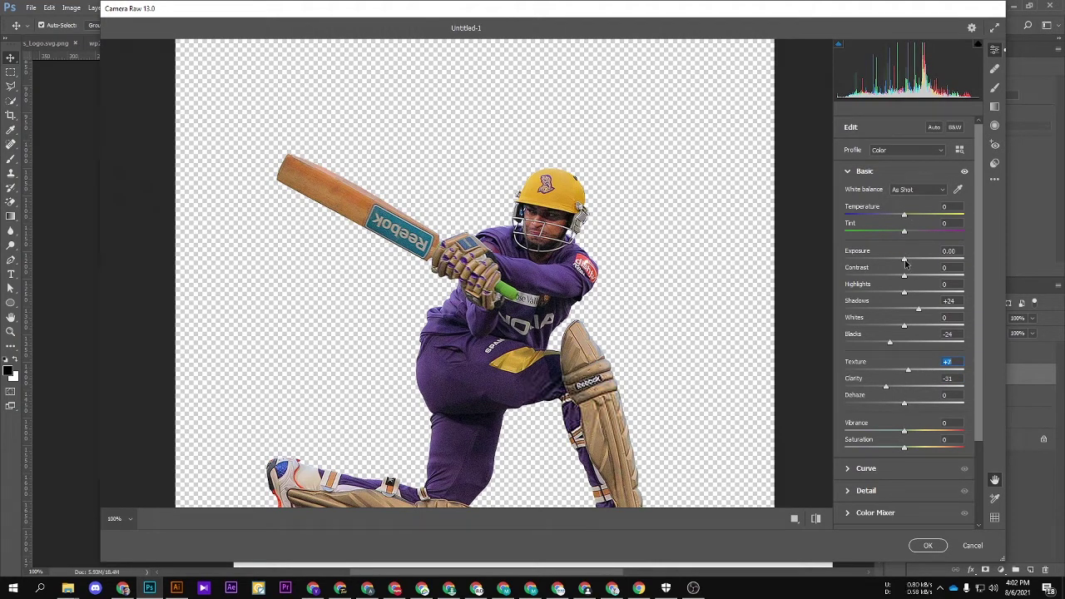
left_click_drag(904, 259, 905, 259)
key("ctrl+0")
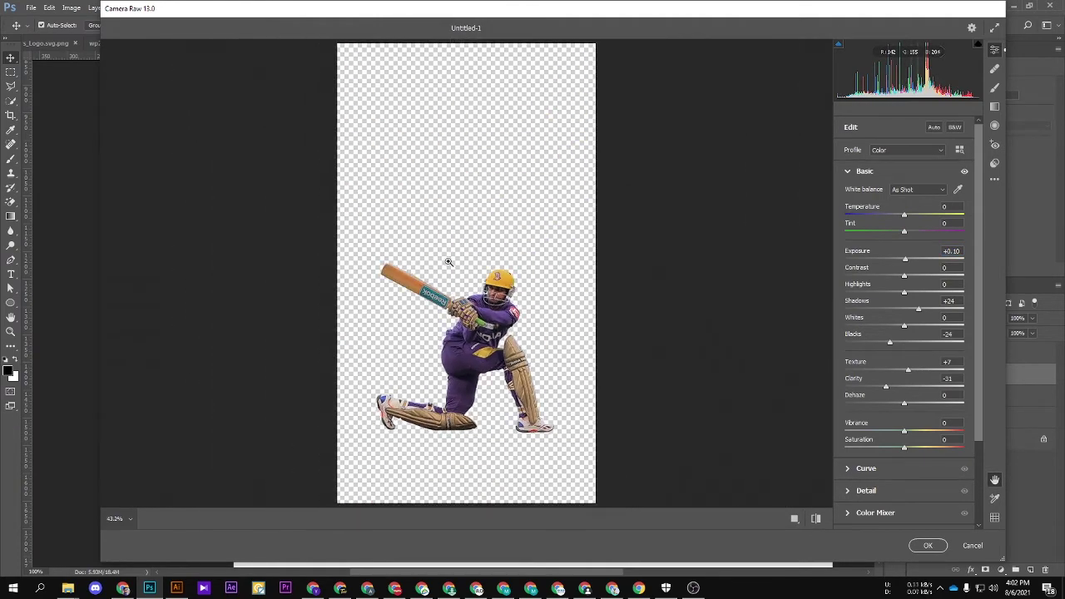
left_click(434, 288)
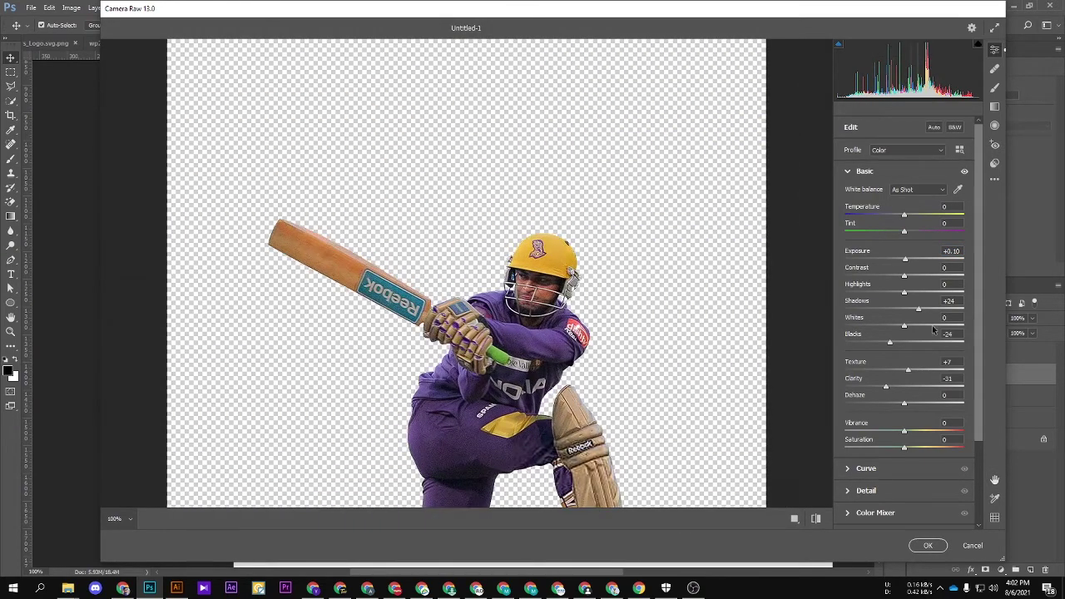
left_click(904, 433)
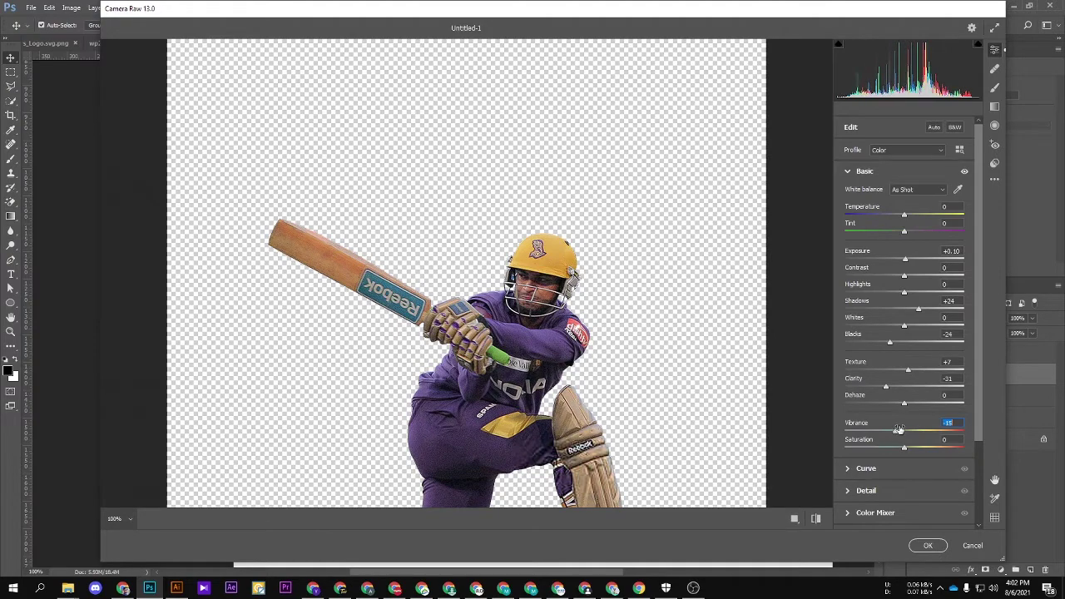
left_click_drag(904, 450, 896, 450)
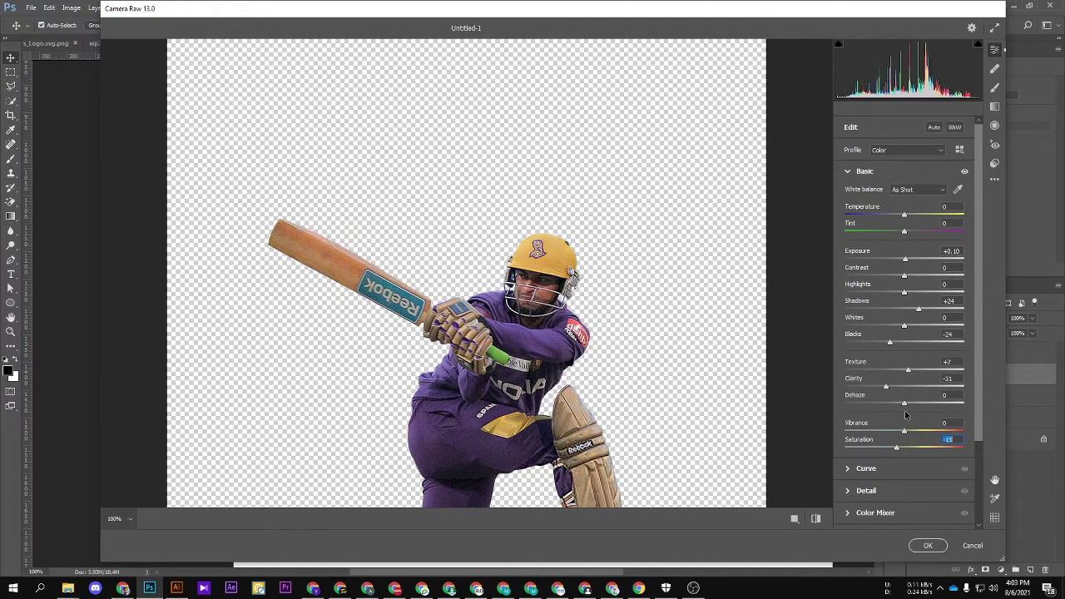
Step: Brush a local Camera Raw adjustment along the bat and set its Exposure to +0.65
left_click(993, 87)
key("ctrl+0")
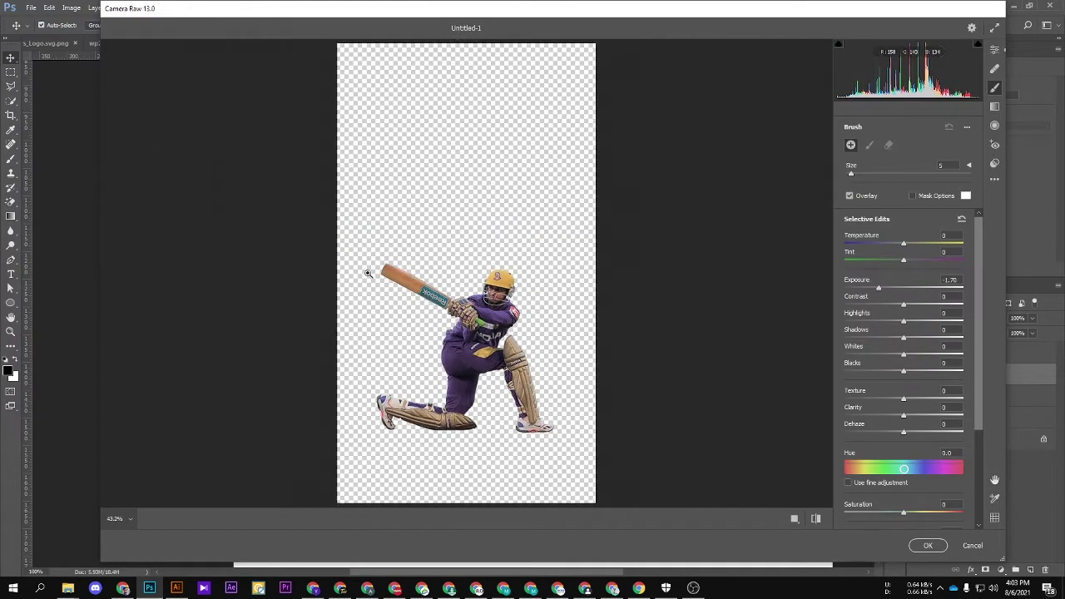
key("ctrl+alt+0")
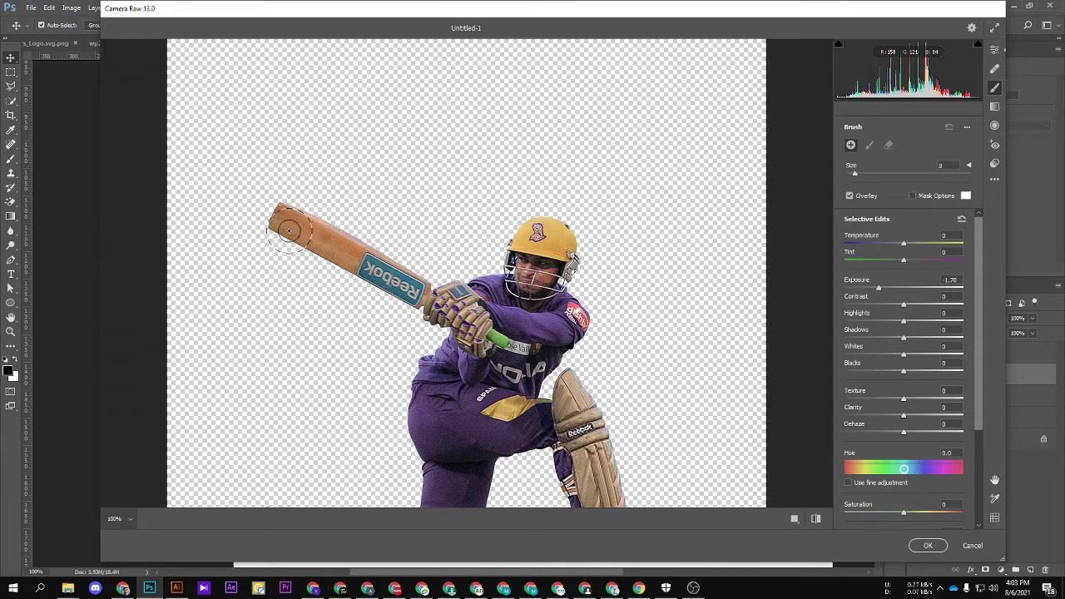
left_click_drag(264, 200, 392, 280)
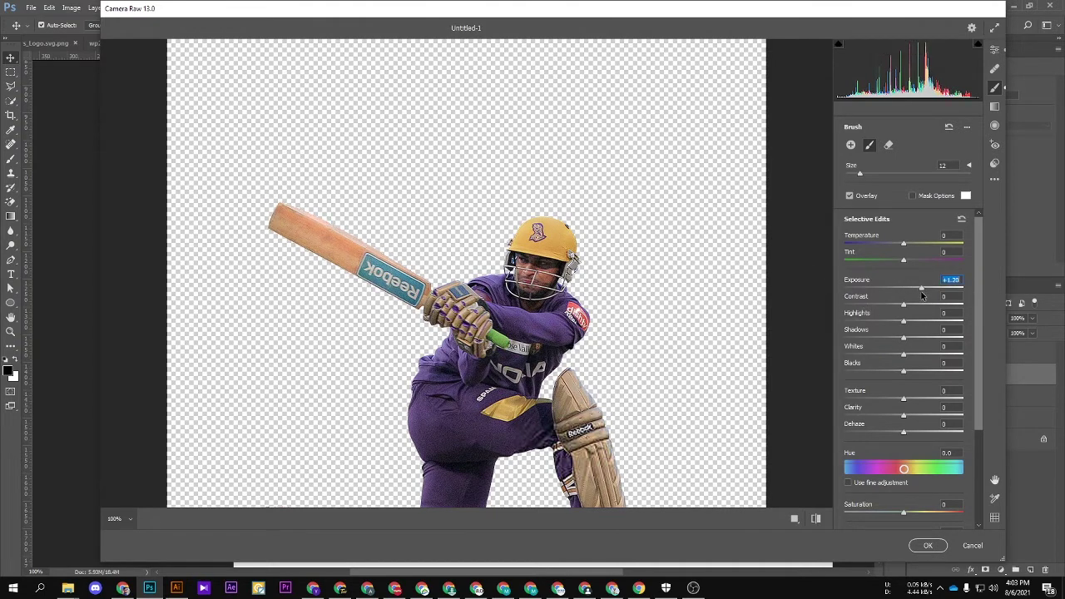
left_click_drag(915, 289, 900, 301)
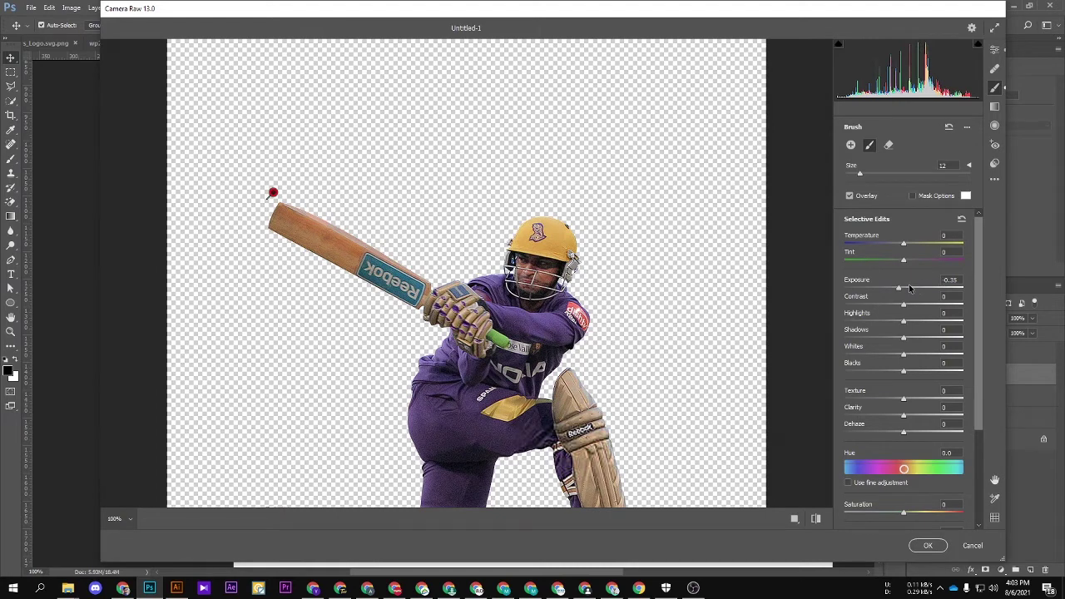
left_click_drag(910, 287, 914, 293)
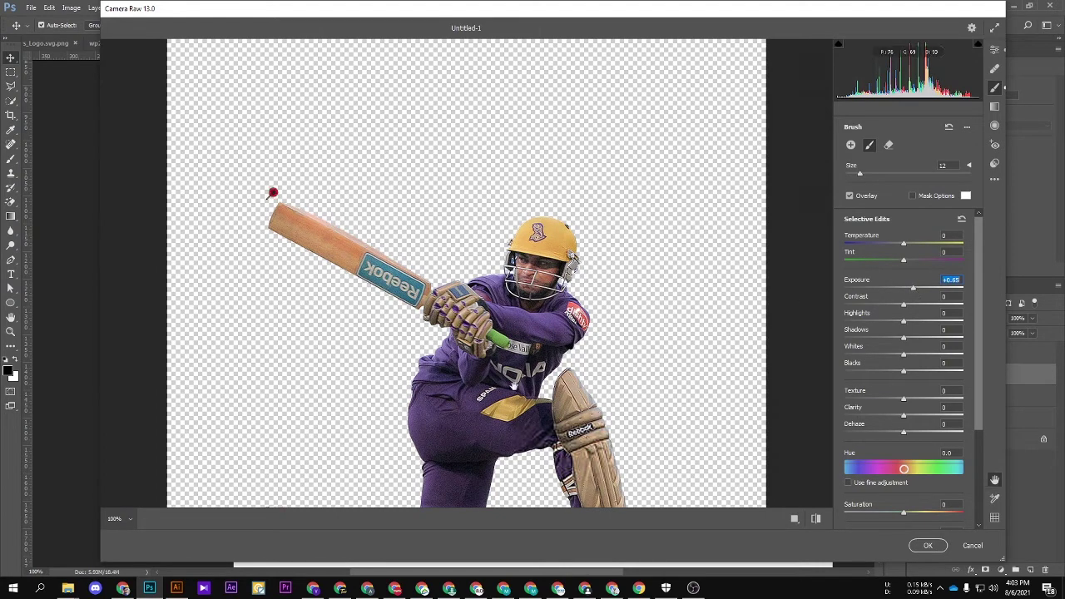
scroll(514, 384, "down", 2)
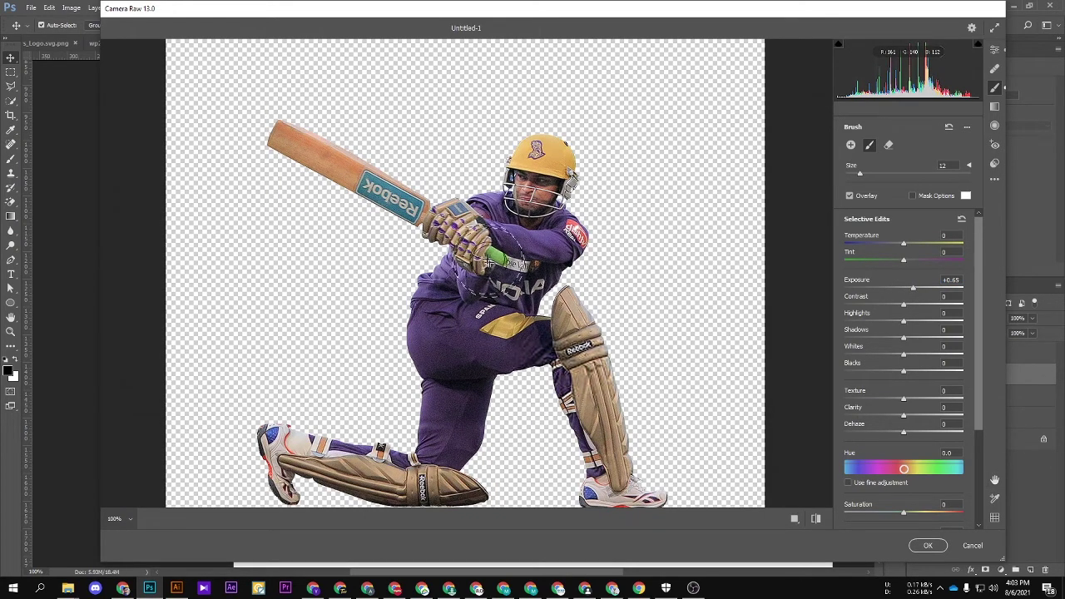
Step: Apply the Camera Raw filter and reselect the batsman layer
left_click(929, 545)
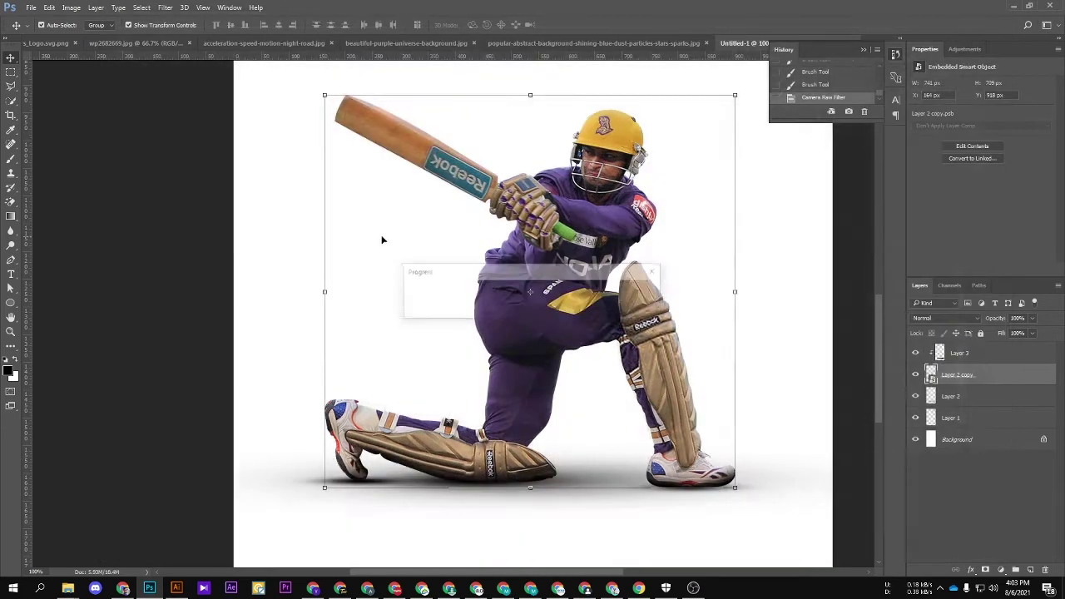
key("ctrl+minus")
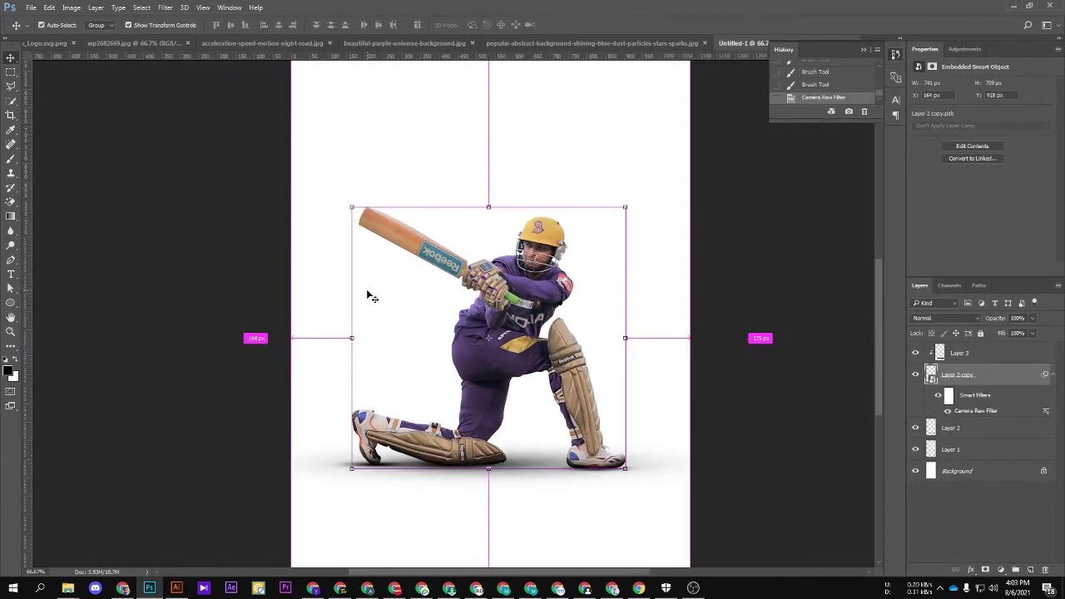
left_click(705, 352)
key("ctrl+plus")
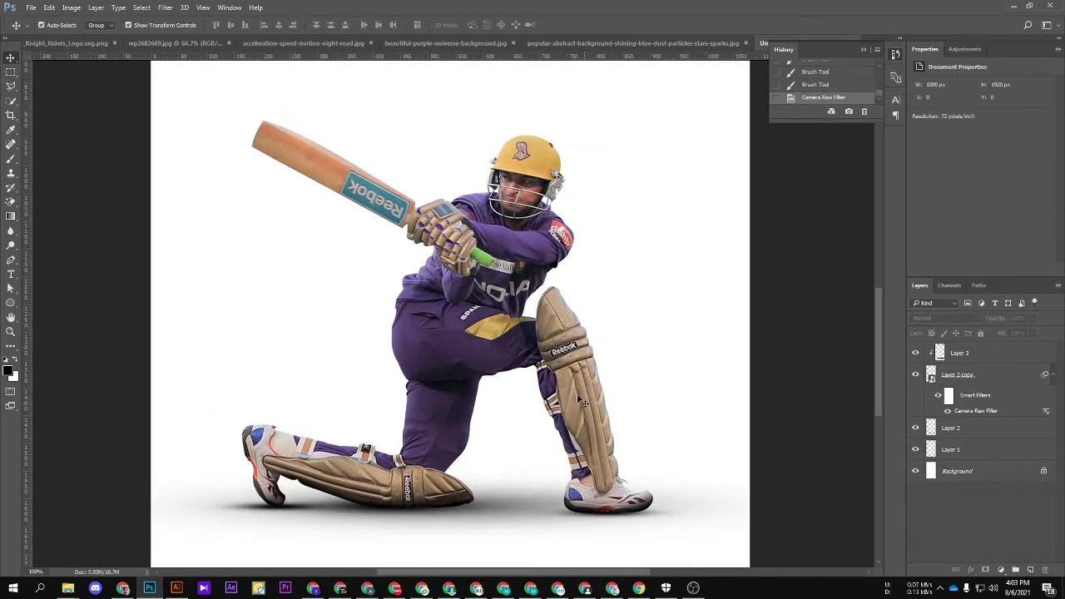
left_click(632, 399)
Step: Add Layer 4 filled with 50% gray and set its blend mode to Linear Light
left_click(1031, 568)
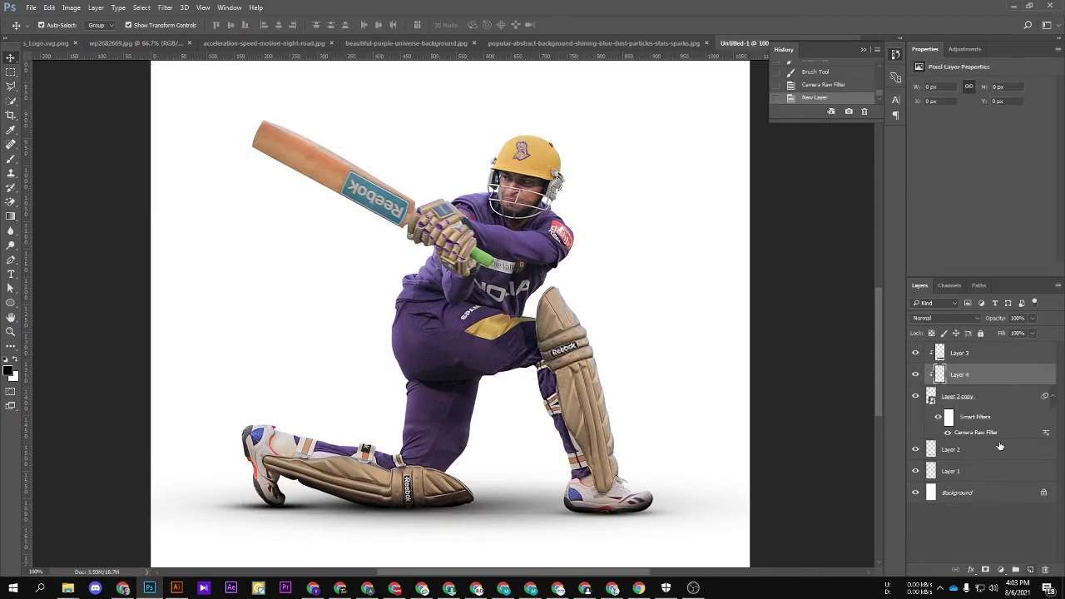
left_click(50, 7)
left_click(81, 173)
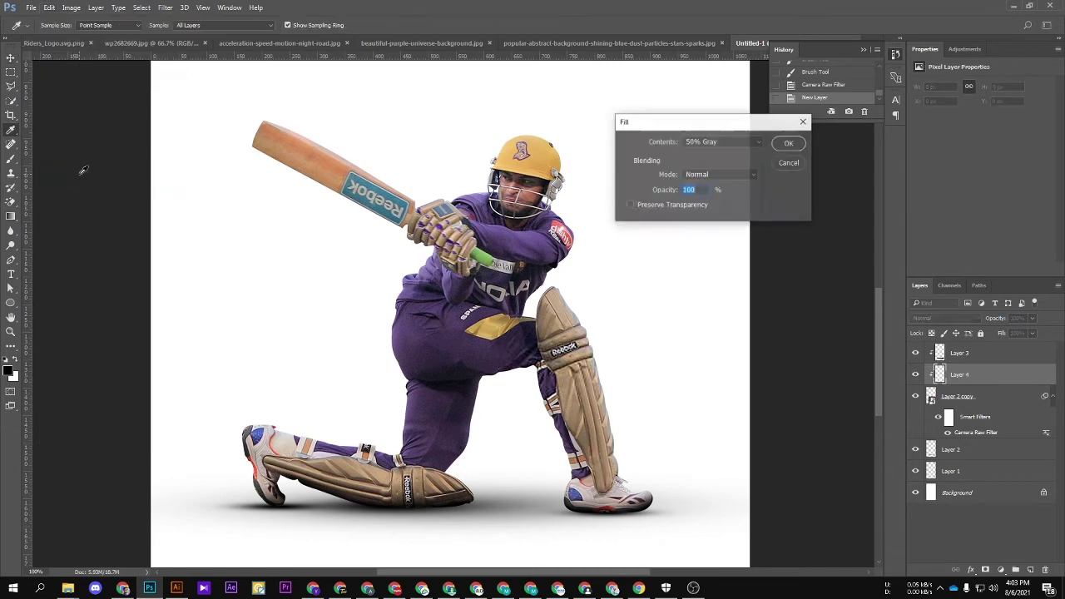
left_click(719, 143)
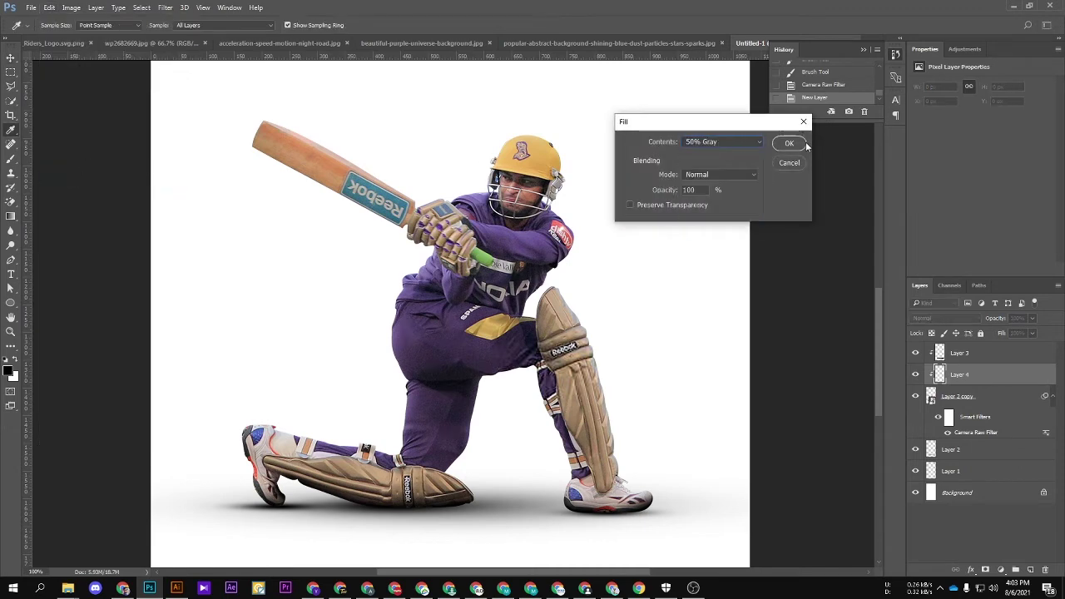
left_click(788, 142)
key("v")
left_click(944, 318)
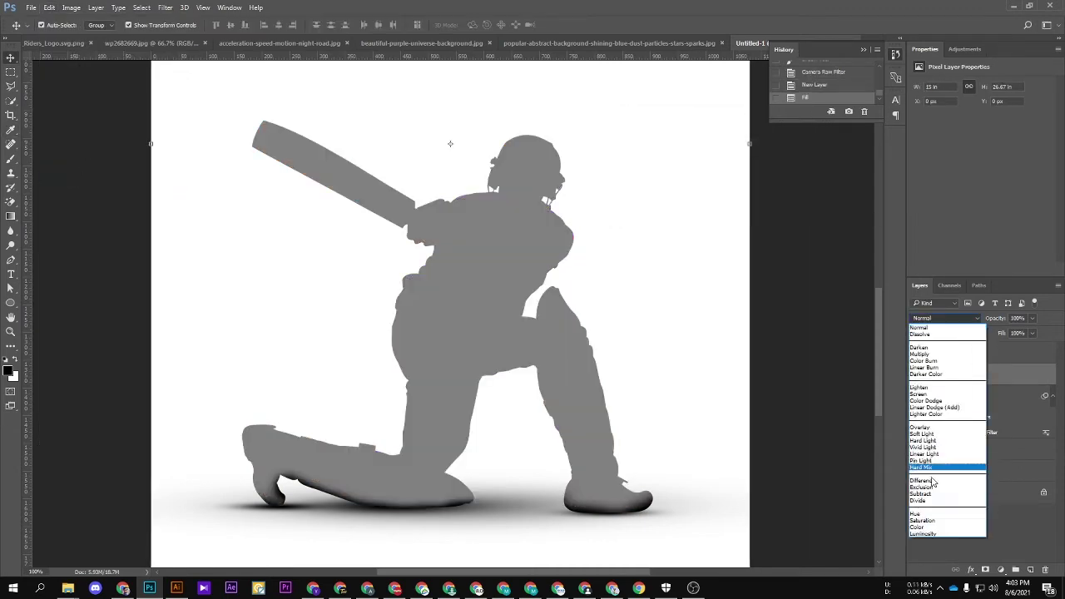
left_click(923, 455)
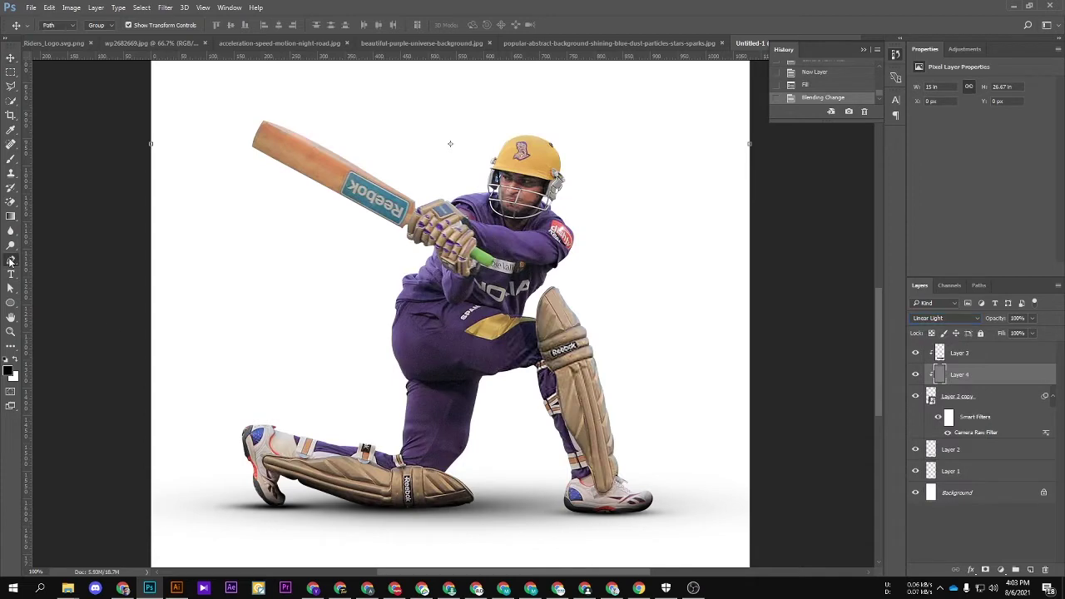
Step: Pick the Dodge tool with a small brush and brighten the knee pad
left_click(11, 248)
left_click(37, 248)
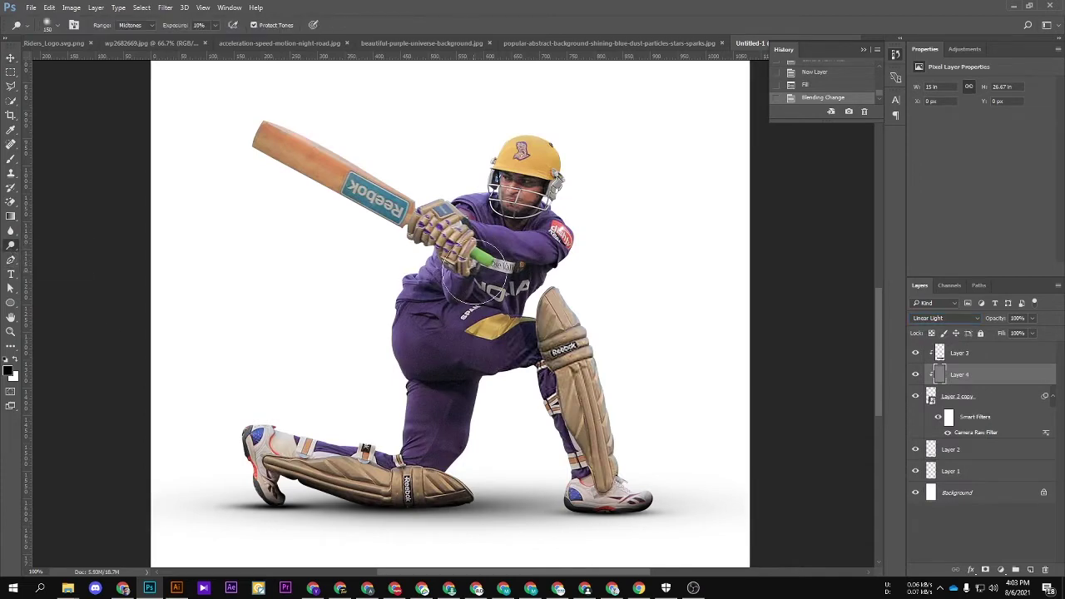
scroll(639, 337, "up", 2)
scroll(639, 337, "up", 2)
scroll(639, 337, "up", 2)
key("bracketleft")
key("bracketleft")
key("bracketleft")
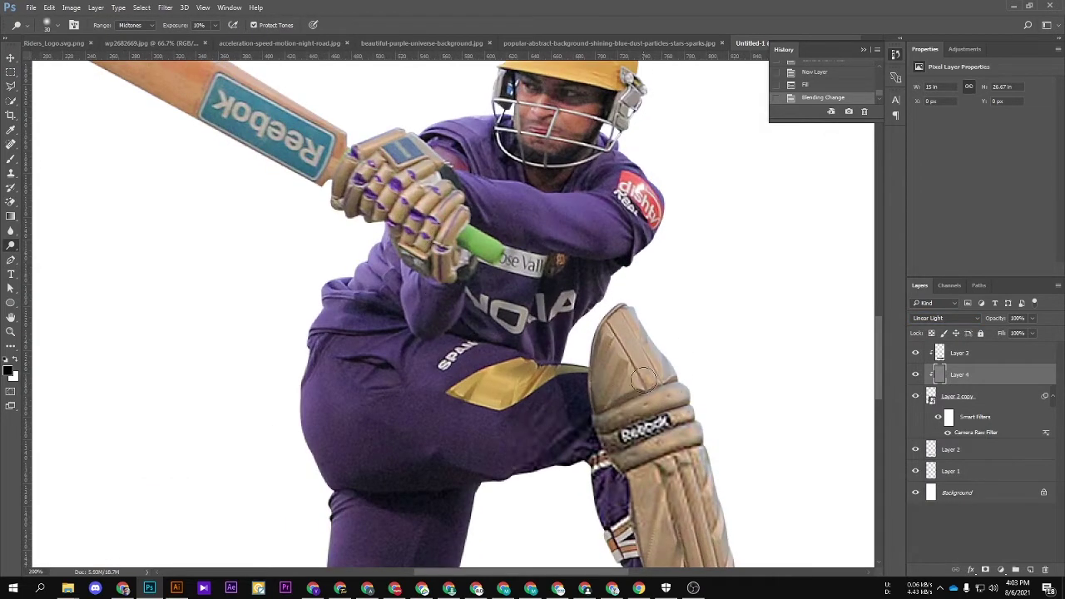
left_click_drag(660, 398, 591, 329)
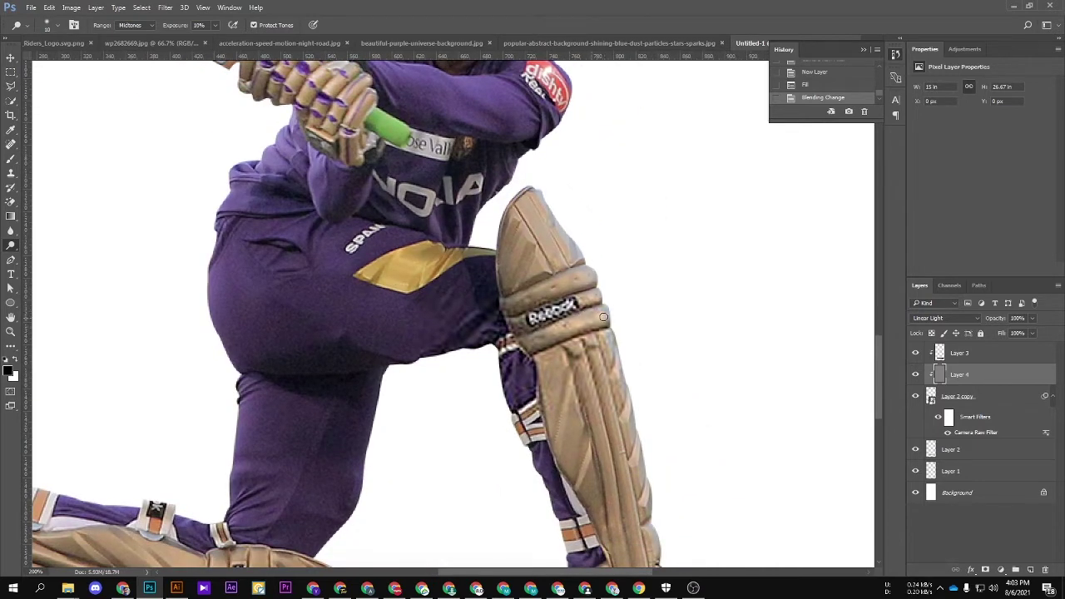
left_click_drag(590, 324, 595, 279)
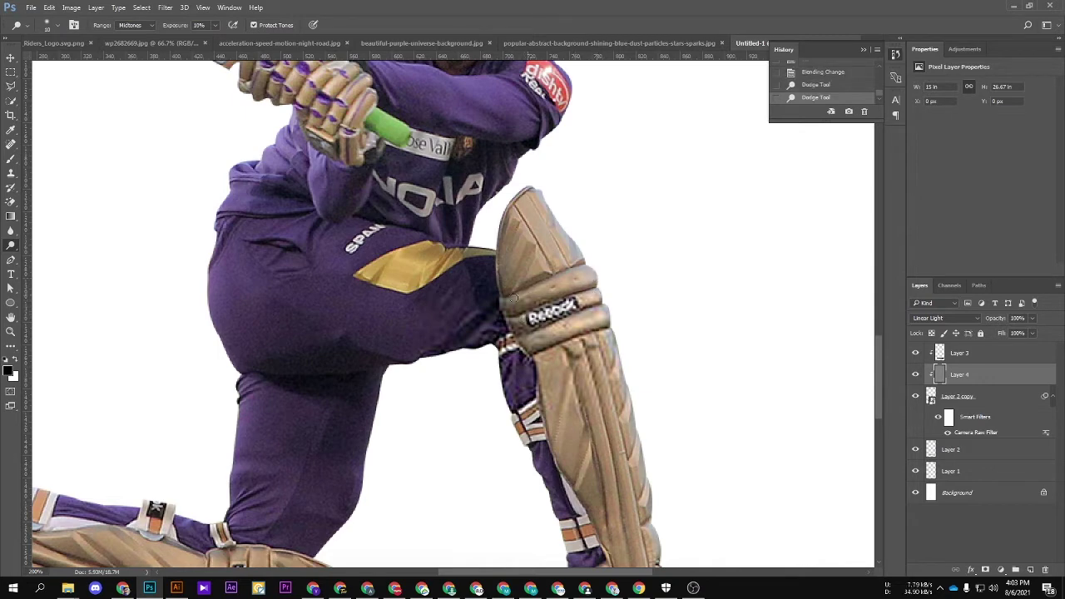
left_click_drag(513, 297, 580, 274)
mouse_move(529, 212)
left_mouse_down()
mouse_move(561, 256)
mouse_move(528, 201)
mouse_move(555, 339)
mouse_move(513, 202)
mouse_move(575, 418)
mouse_move(542, 223)
mouse_move(500, 329)
mouse_move(511, 243)
left_mouse_up()
Step: Dodge the shin pad edge, both shoes and the purple thigh, redoing one thigh stroke
scroll(541, 233, "down", 5)
left_click_drag(529, 293, 517, 359)
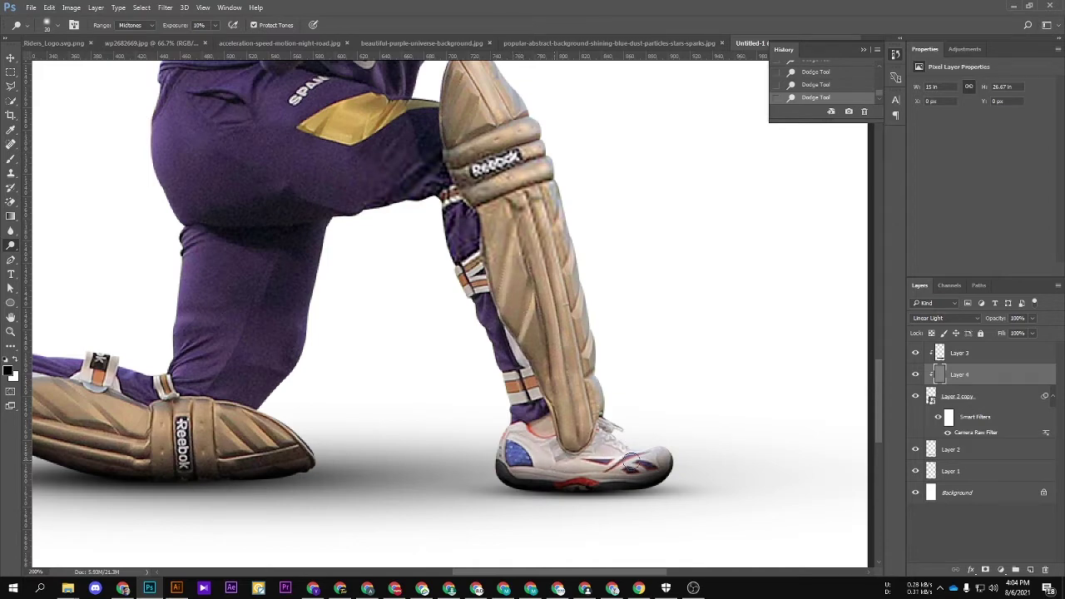
left_click_drag(518, 455, 657, 457)
left_click_drag(368, 422, 660, 425)
mouse_move(200, 387)
left_mouse_down()
mouse_move(179, 358)
mouse_move(199, 450)
mouse_move(187, 353)
mouse_move(242, 379)
mouse_move(272, 357)
mouse_move(373, 399)
mouse_move(305, 378)
mouse_move(465, 412)
left_mouse_up()
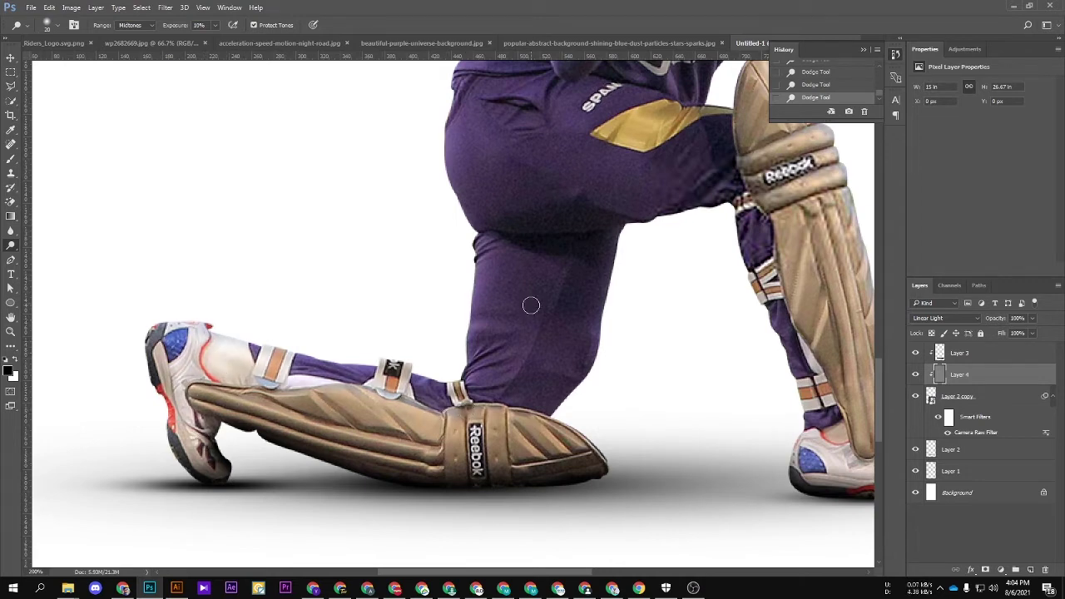
mouse_move(534, 273)
left_mouse_down()
mouse_move(494, 309)
mouse_move(537, 247)
mouse_move(521, 274)
left_mouse_up()
mouse_move(490, 150)
left_mouse_down()
mouse_move(565, 153)
mouse_move(465, 153)
mouse_move(682, 181)
mouse_move(657, 164)
mouse_move(575, 247)
left_mouse_up()
key("ctrl+z")
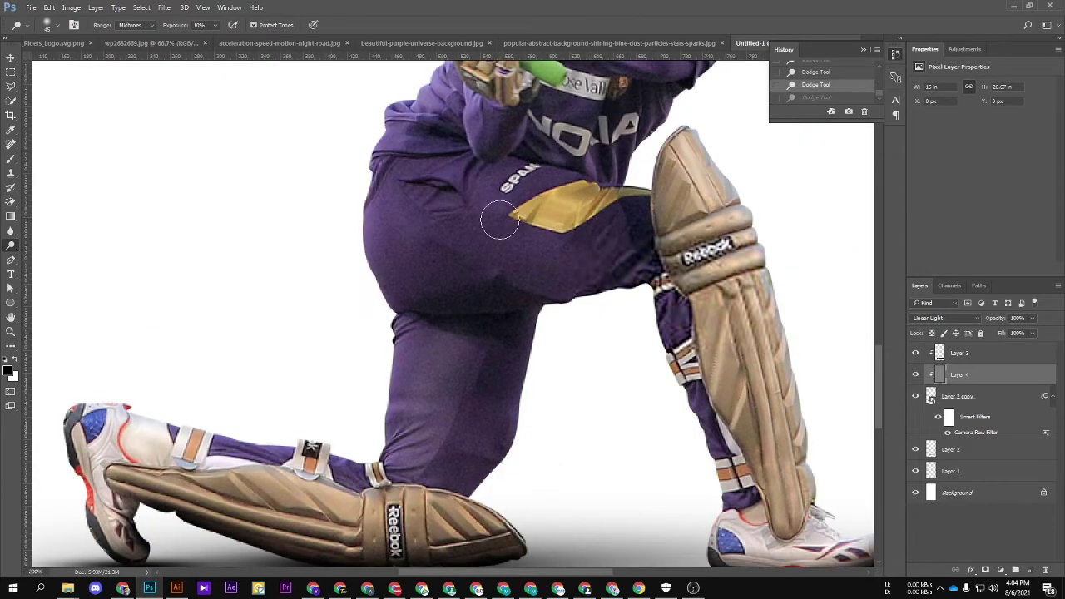
left_click_drag(385, 199, 424, 230)
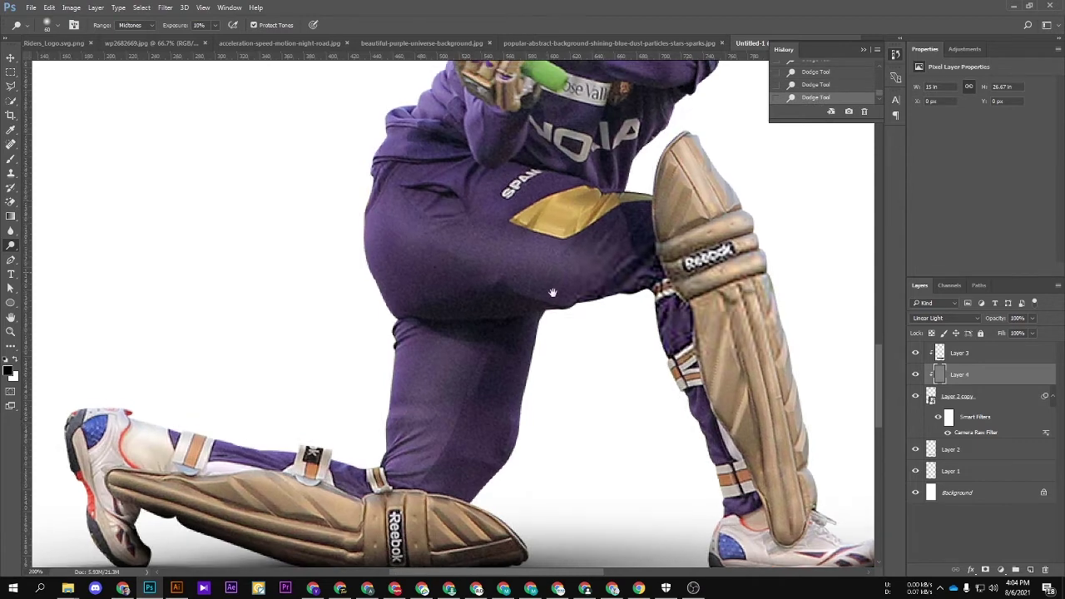
mouse_move(531, 88)
left_mouse_down()
mouse_move(577, 191)
mouse_move(490, 294)
left_mouse_up()
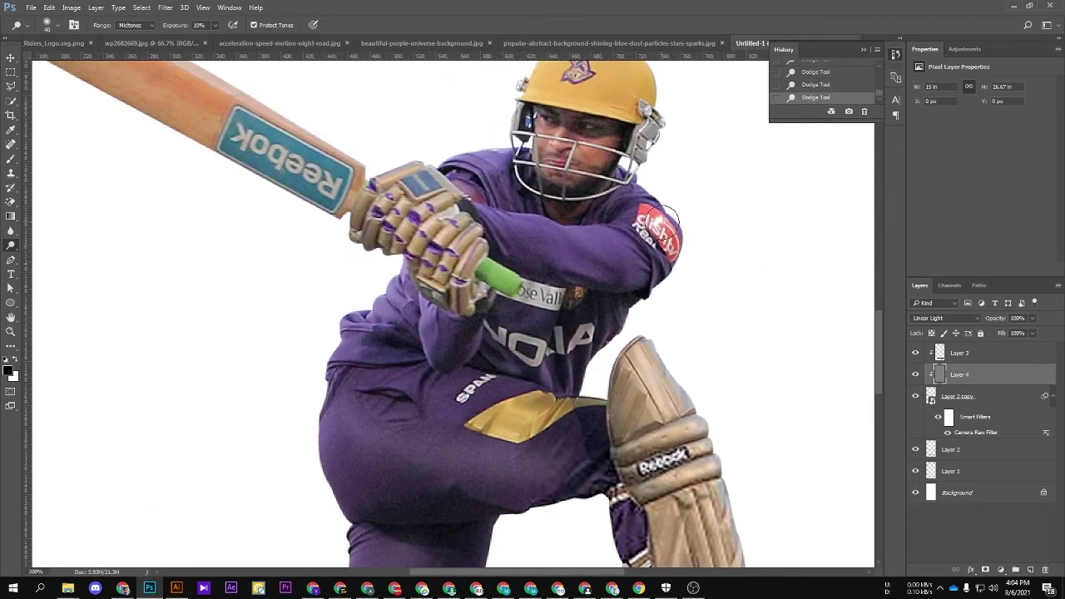
Step: Dodge the purple sleeve, the forearm and the bat along its length, redoing one bat stroke
left_click_drag(495, 239, 573, 245)
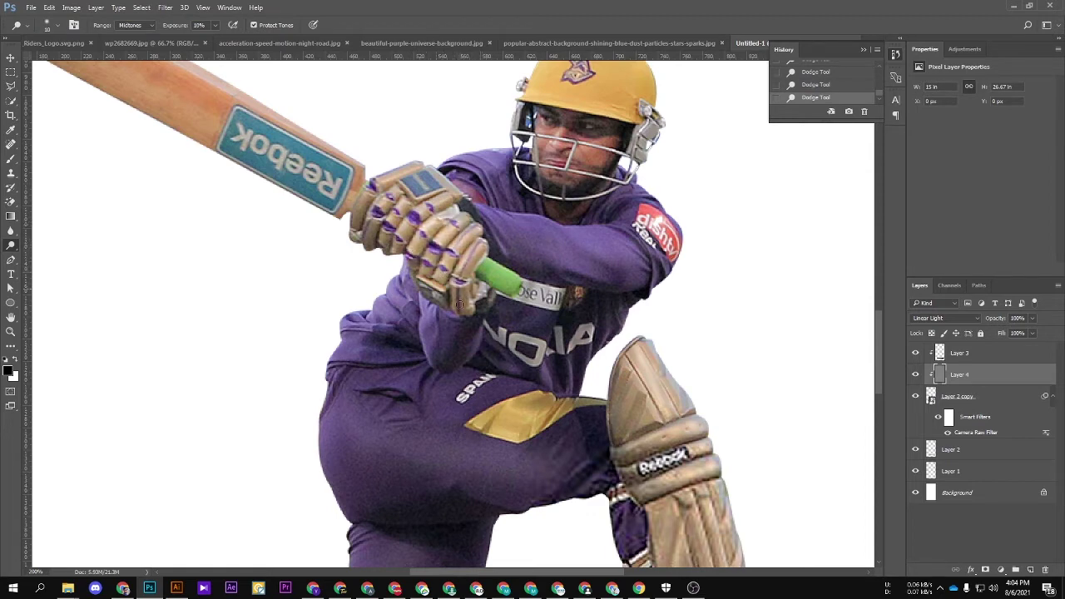
left_click_drag(438, 349, 441, 363)
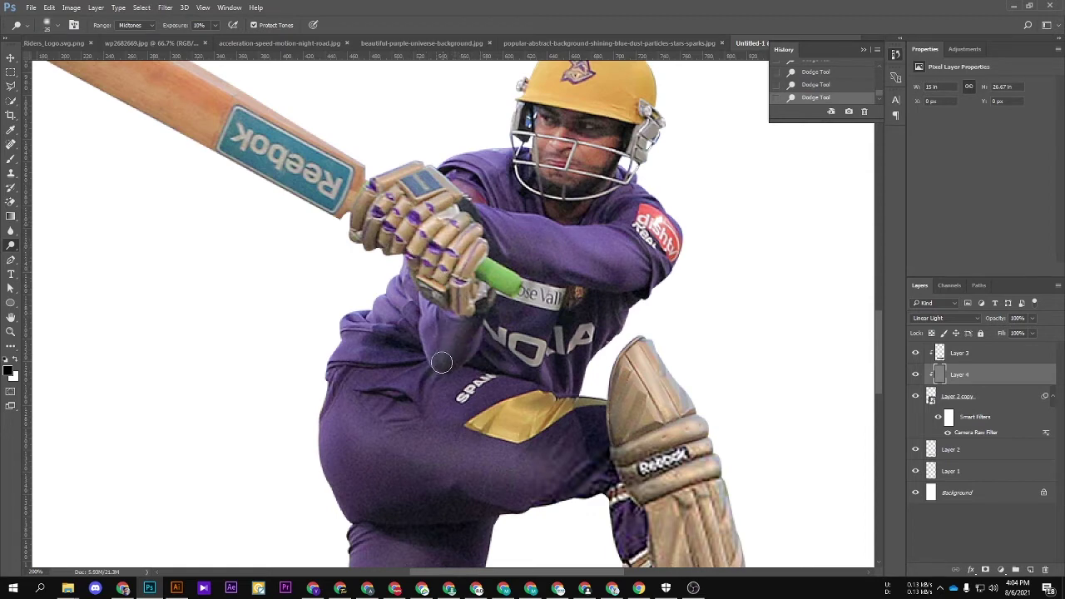
left_click_drag(314, 156, 496, 322)
left_click_drag(247, 200, 509, 341)
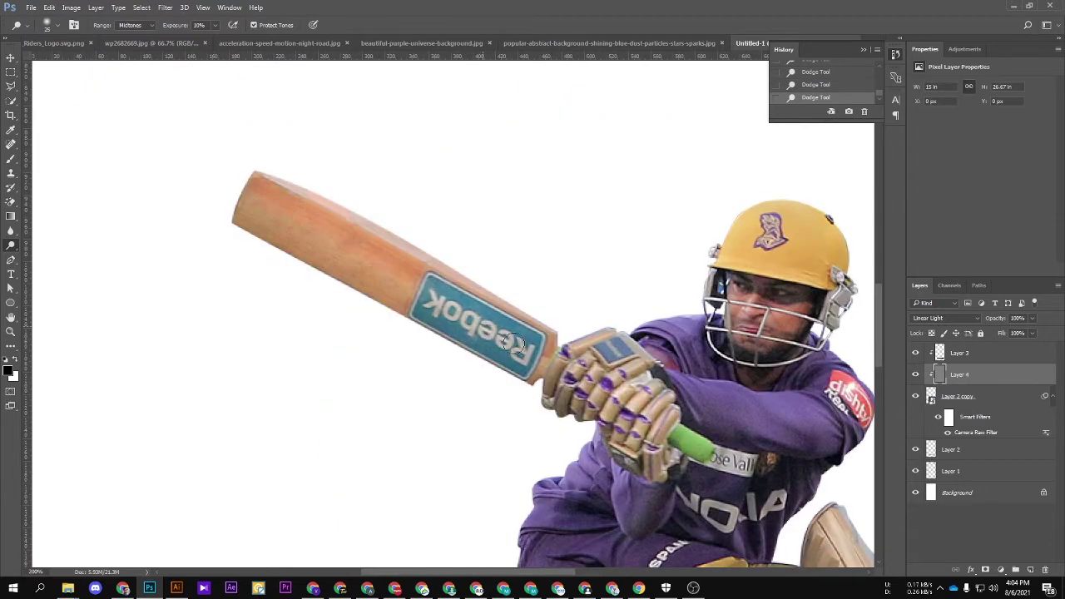
key("ctrl+z")
left_click_drag(303, 246, 249, 195)
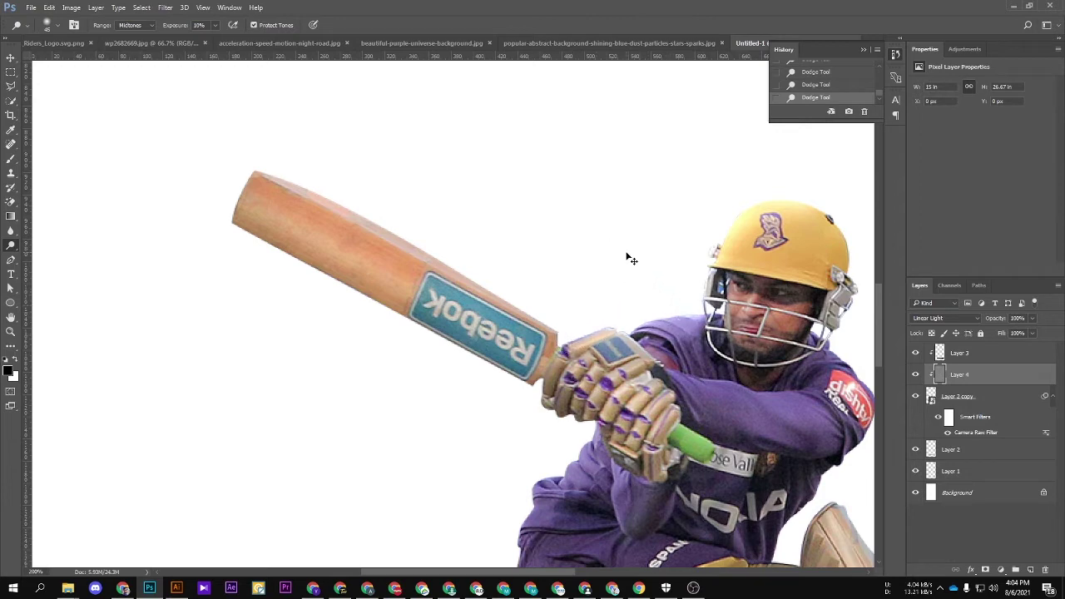
key("ctrl+minus")
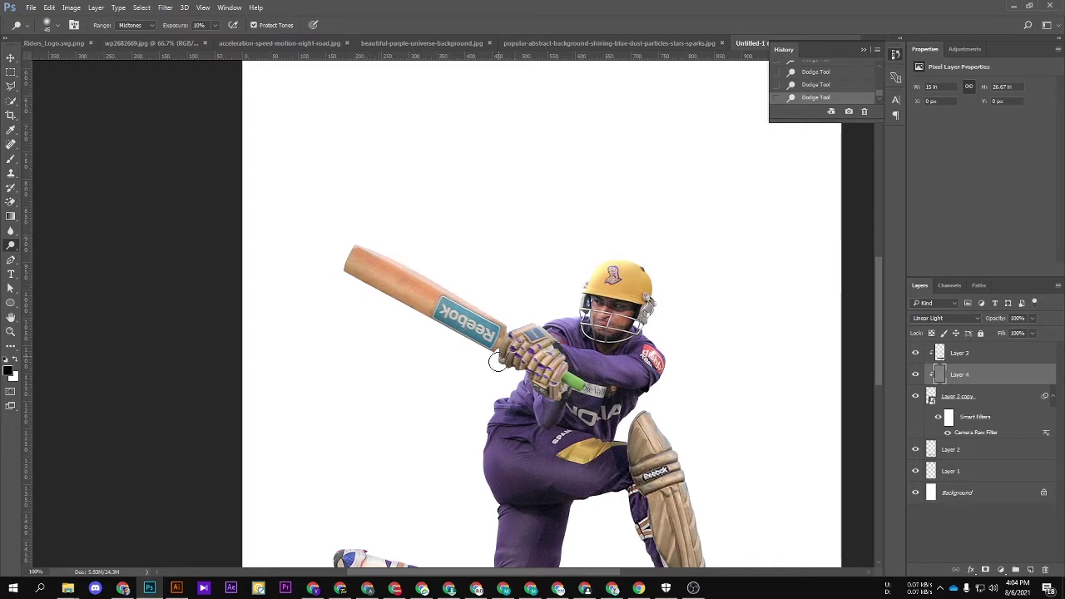
Step: Dodge highlights onto the knee pad, its band beside the Reebok logo and the shin pads
left_click_drag(462, 366, 434, 269)
scroll(451, 539, "up", 2)
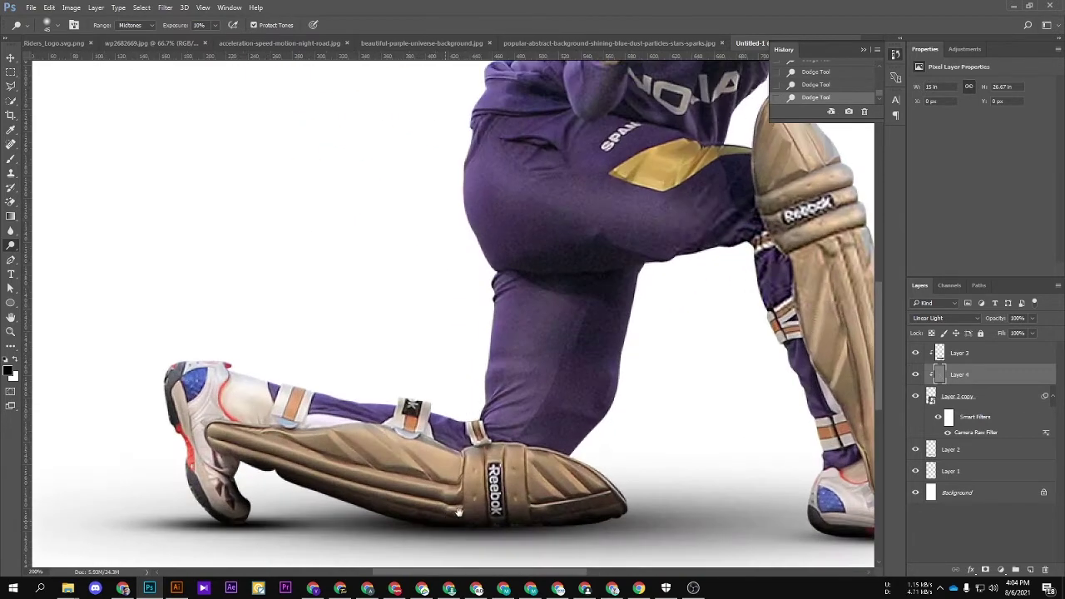
mouse_move(539, 478)
left_mouse_down()
mouse_move(552, 473)
mouse_move(593, 502)
left_mouse_up()
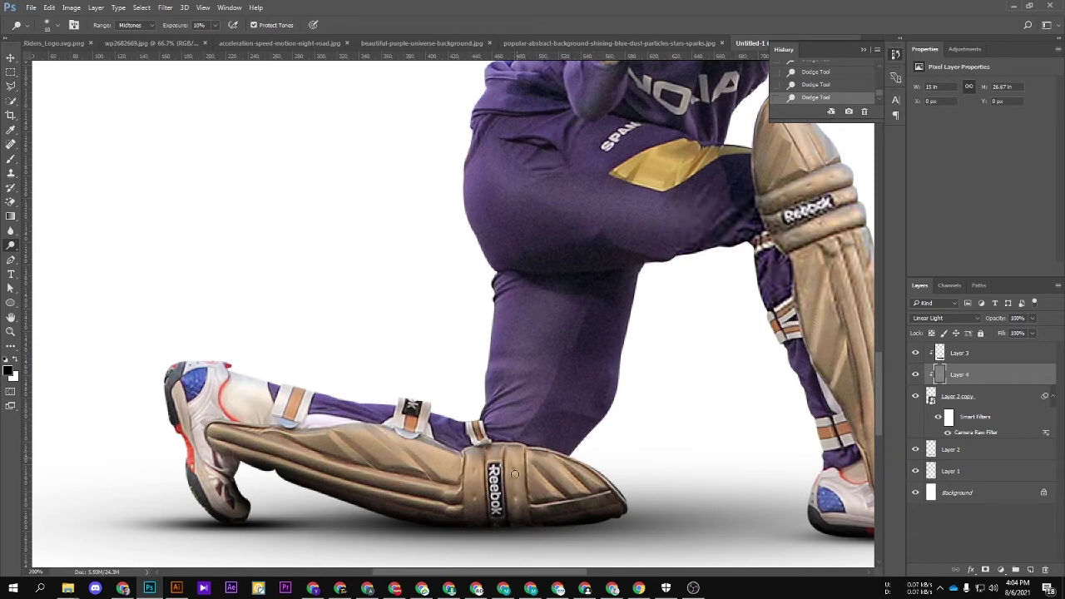
left_click_drag(477, 473, 479, 511)
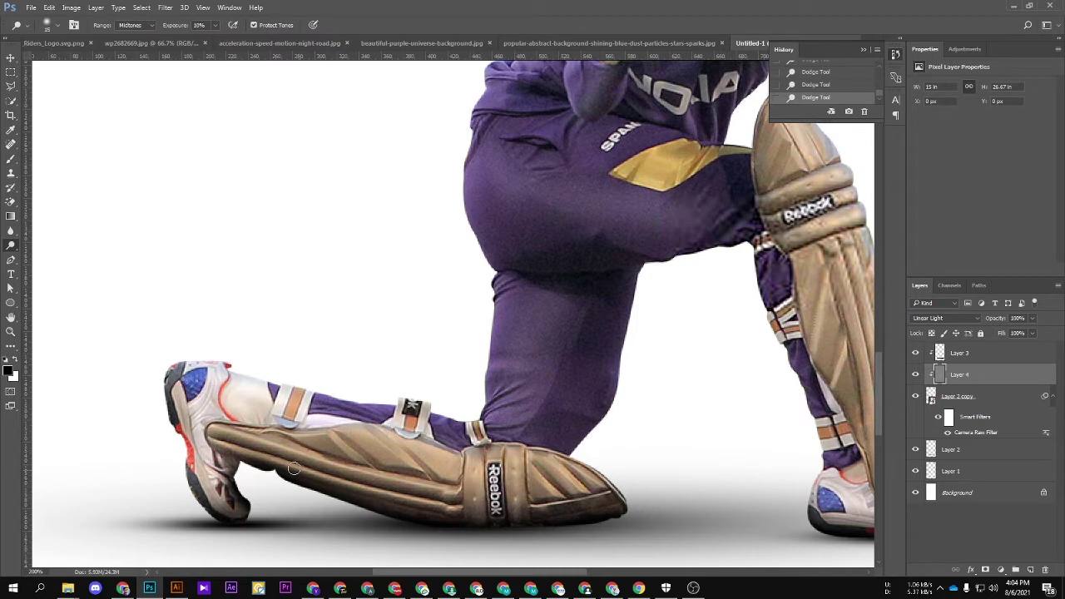
mouse_move(222, 433)
left_mouse_down()
mouse_move(449, 499)
mouse_move(245, 449)
left_mouse_up()
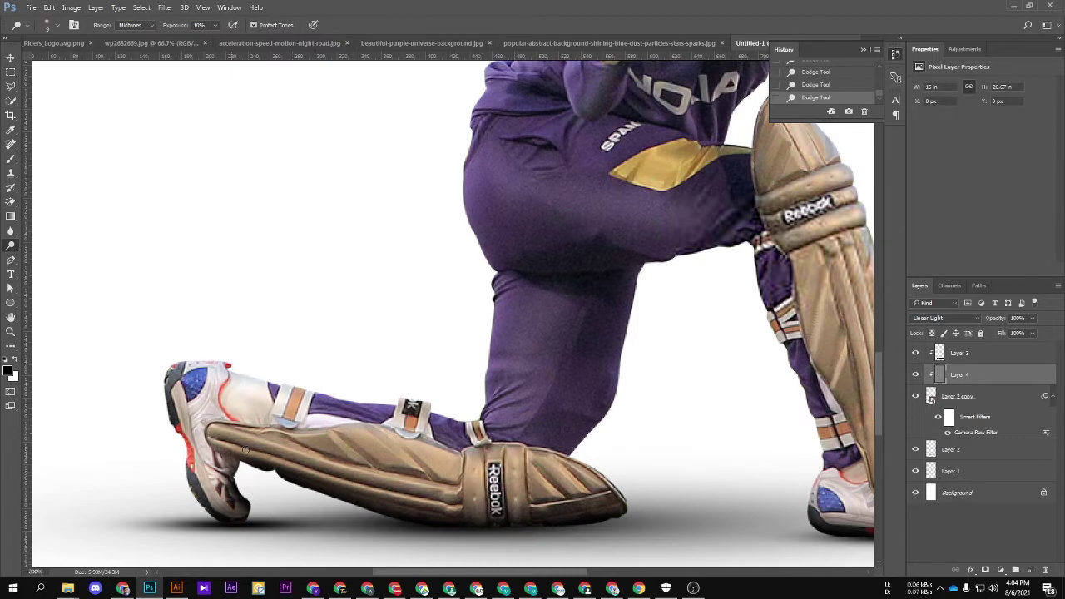
left_click_drag(379, 447, 420, 471)
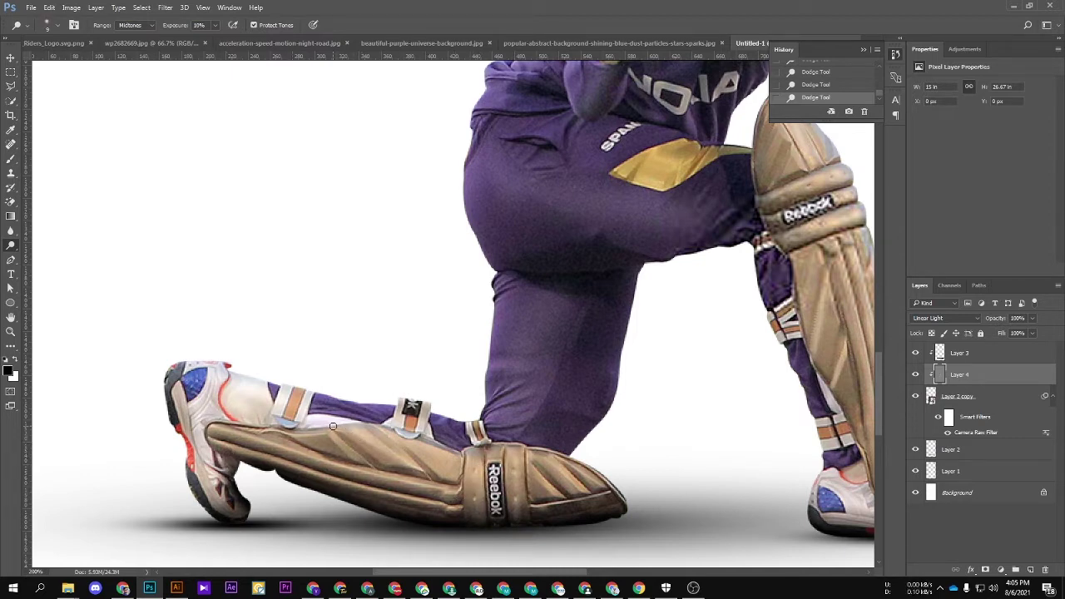
left_click_drag(333, 426, 315, 431)
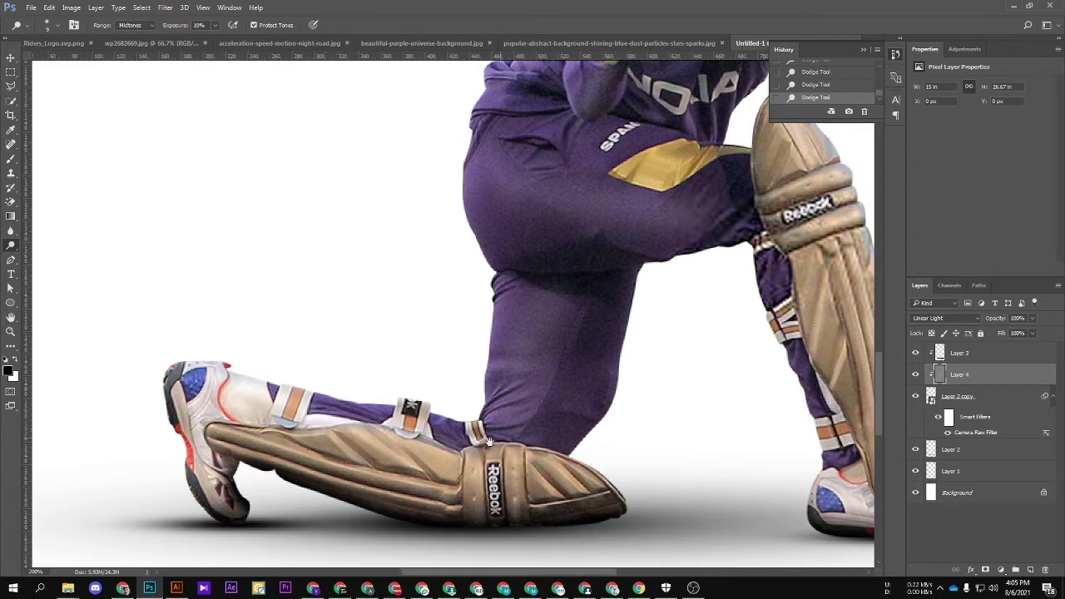
left_click_drag(616, 390, 491, 439)
key("ctrl+minus")
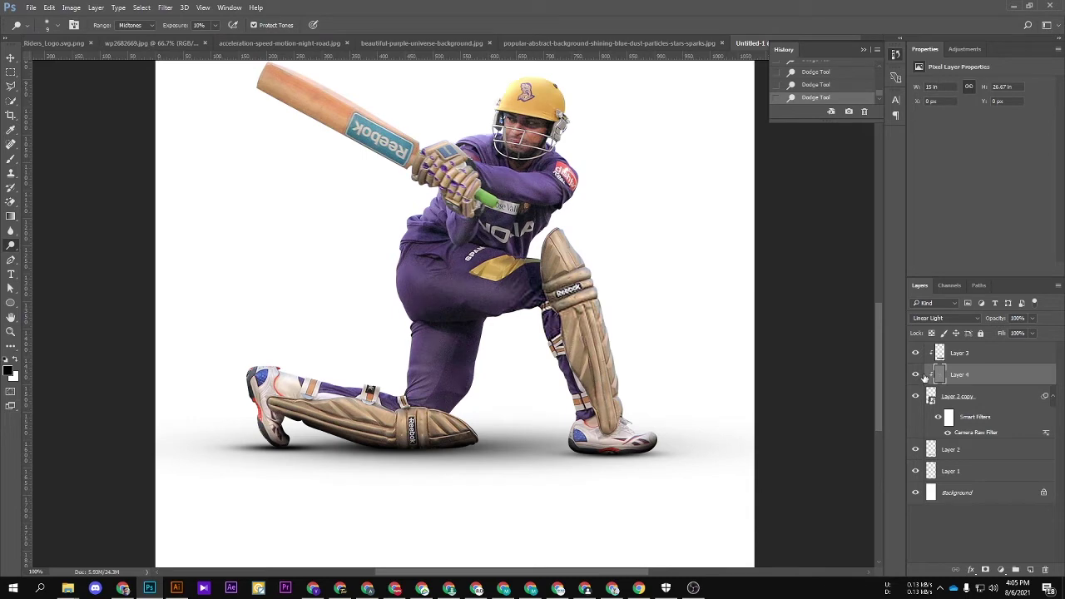
Step: Compare Layer 4's shading on and off, then lighten the arm sleeve and the gold jersey patch
left_click(915, 374)
left_click(915, 374)
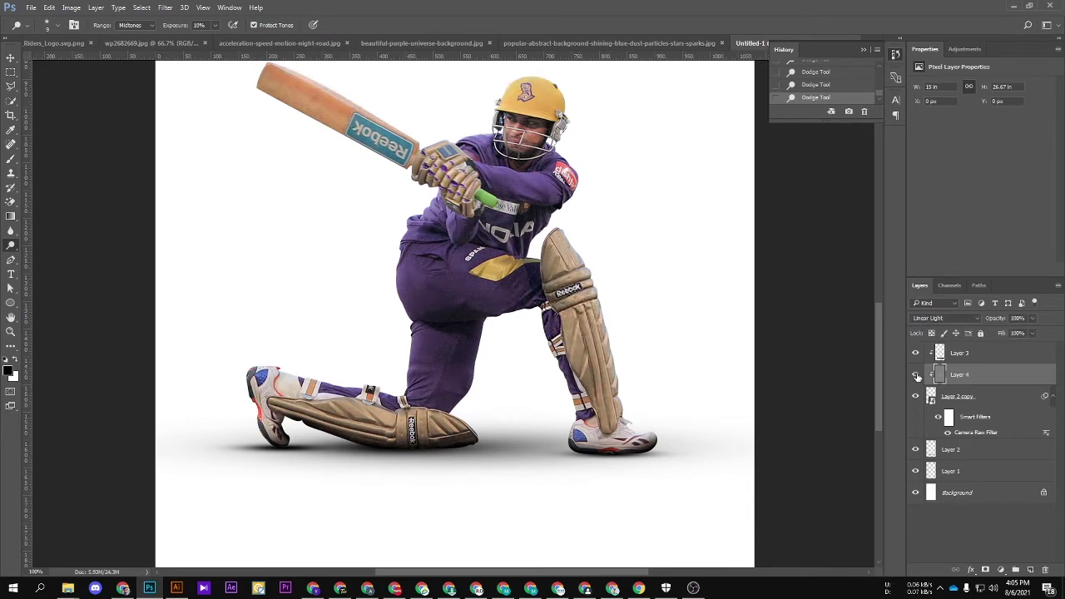
scroll(506, 176, "up", 2)
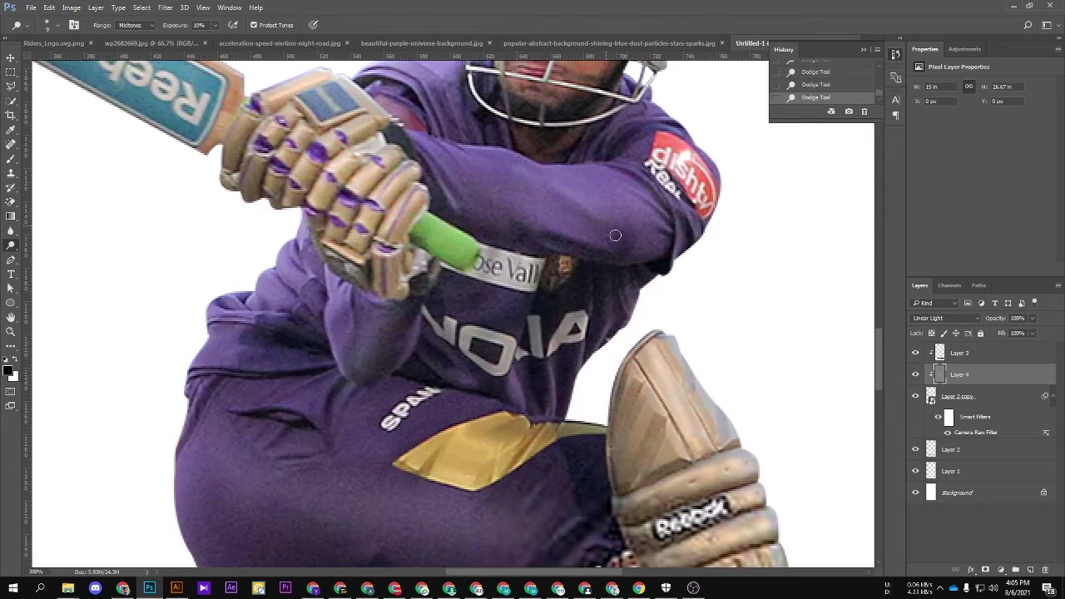
left_click_drag(494, 204, 600, 257)
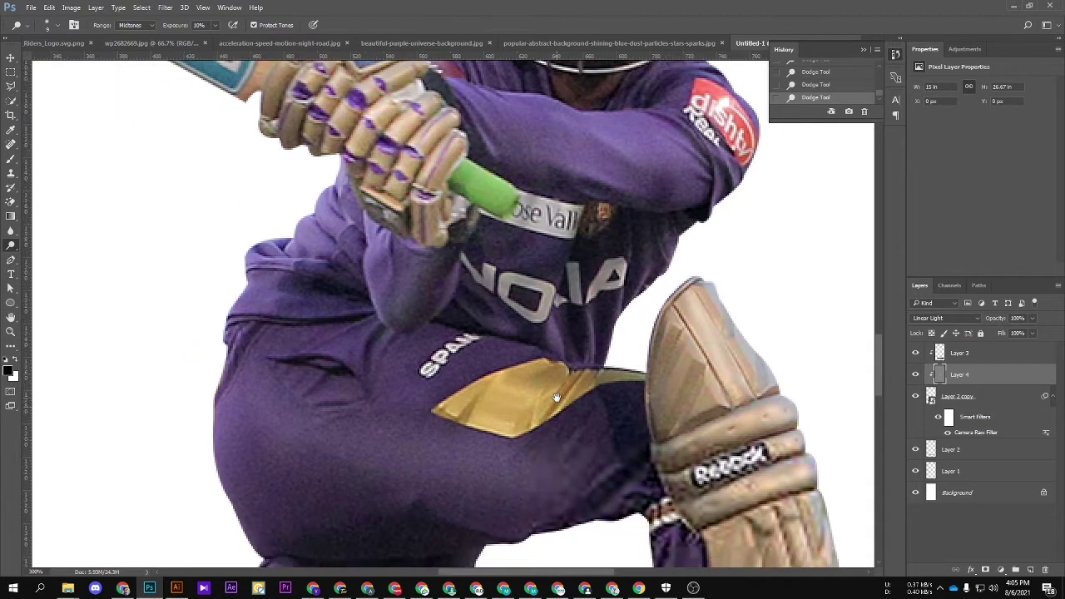
left_click_drag(378, 443, 416, 391)
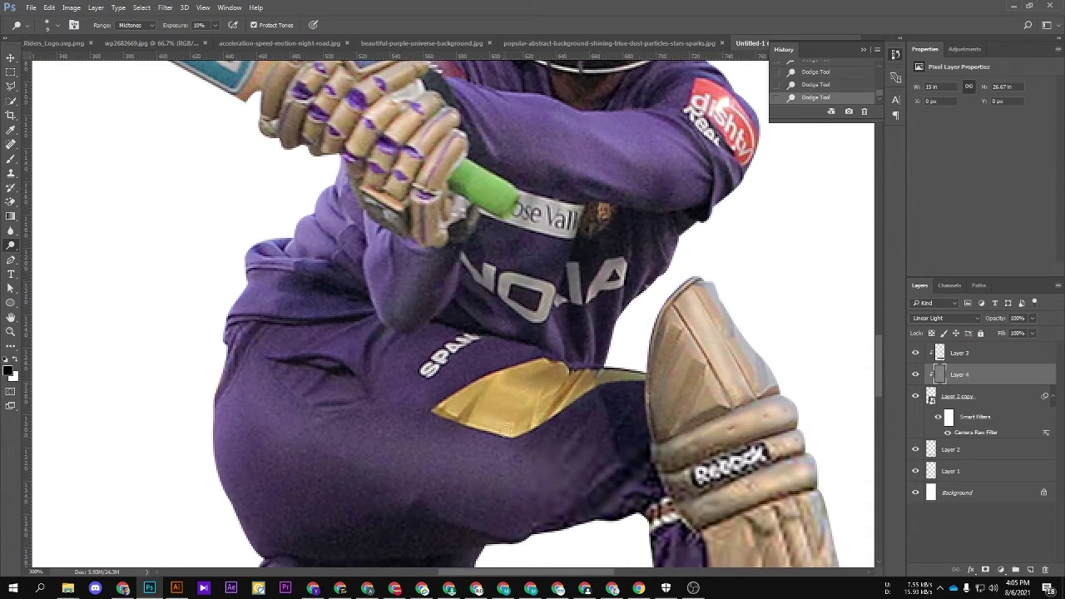
left_click_drag(503, 433, 474, 382)
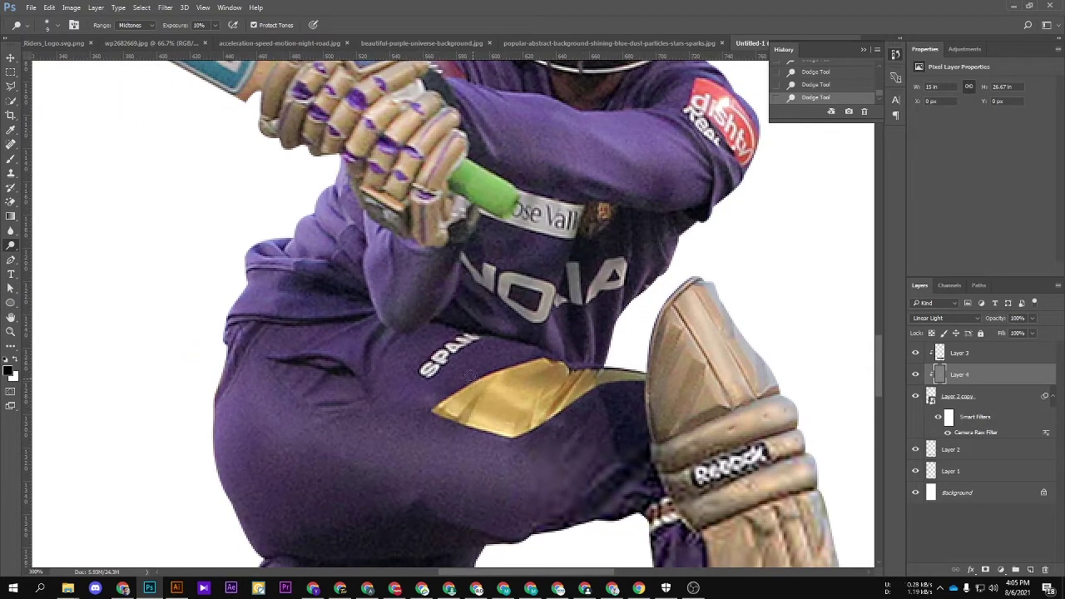
Step: Lighten the sleeve below the gloves, the arm and the purple shoulder area
left_click_drag(416, 270, 400, 326)
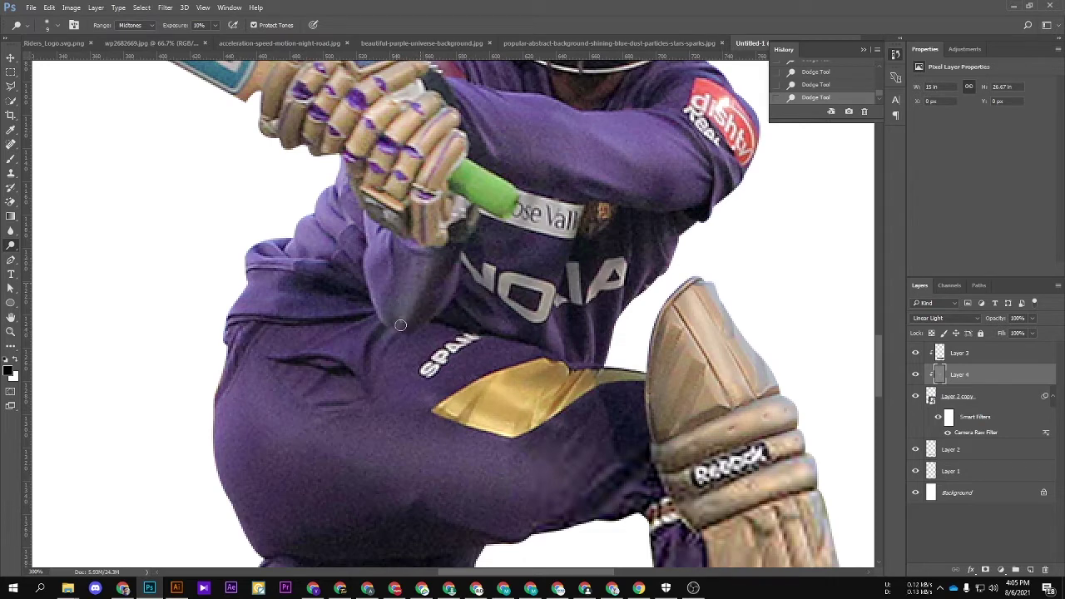
mouse_move(278, 265)
left_mouse_down()
mouse_move(344, 258)
mouse_move(328, 204)
mouse_move(376, 243)
left_mouse_up()
left_click_drag(255, 272, 258, 265)
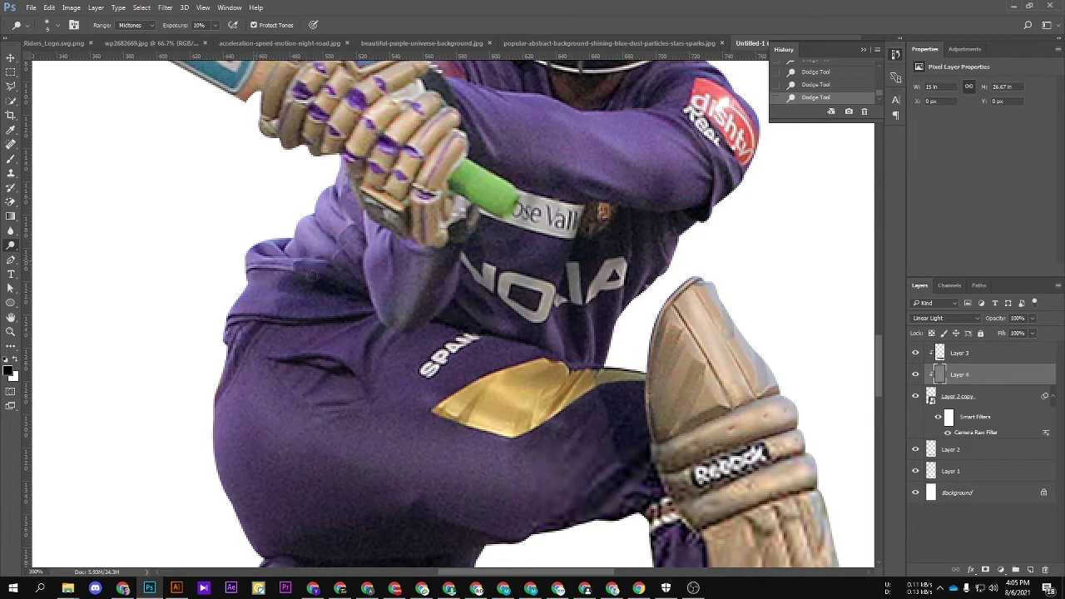
left_click_drag(241, 302, 252, 303)
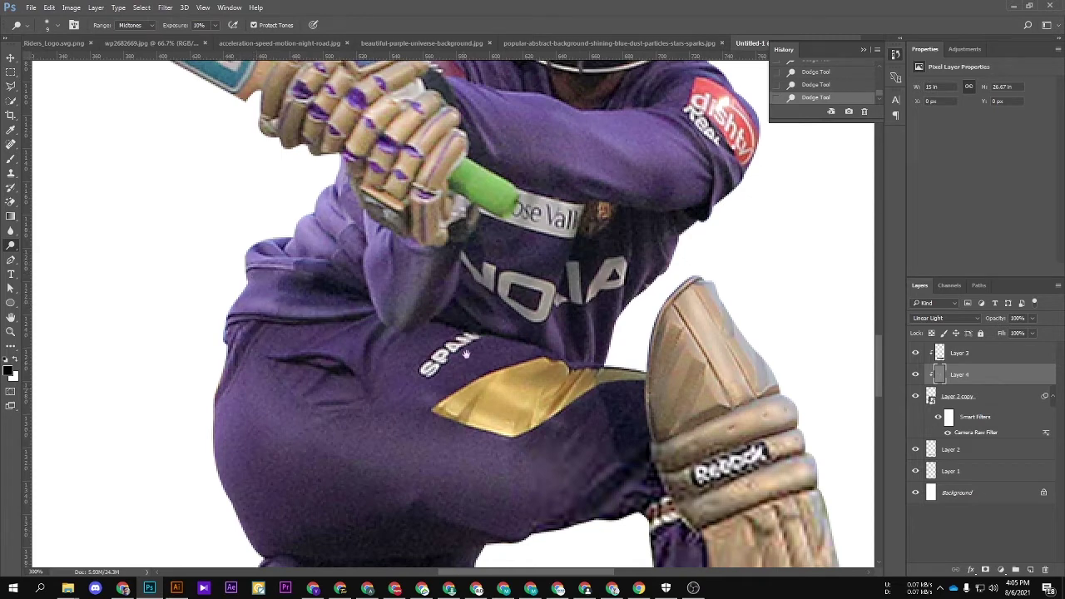
scroll(417, 311, "down", 3)
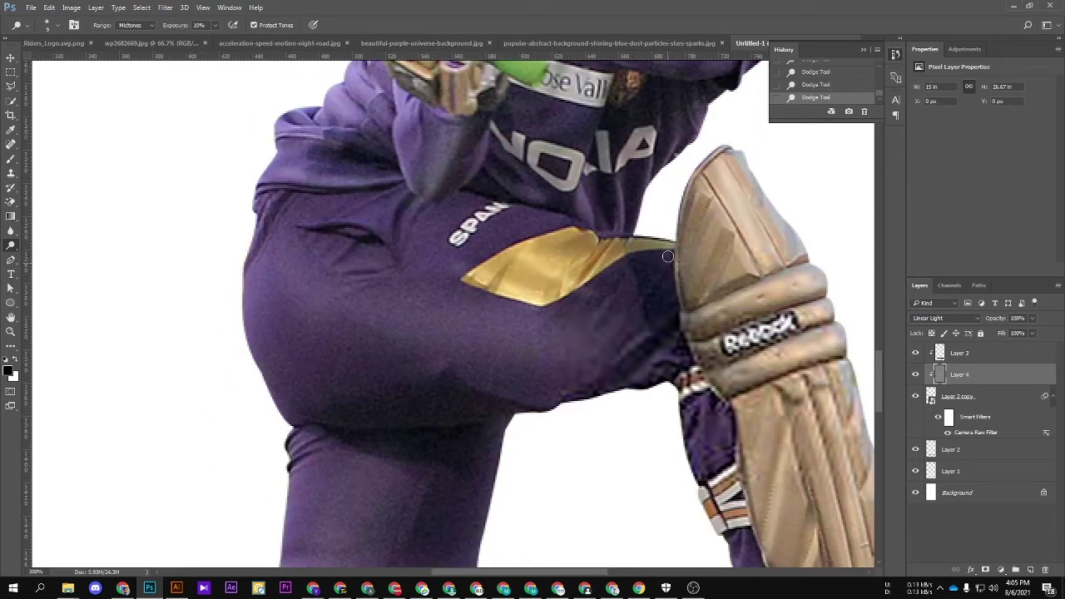
key("ctrl+1")
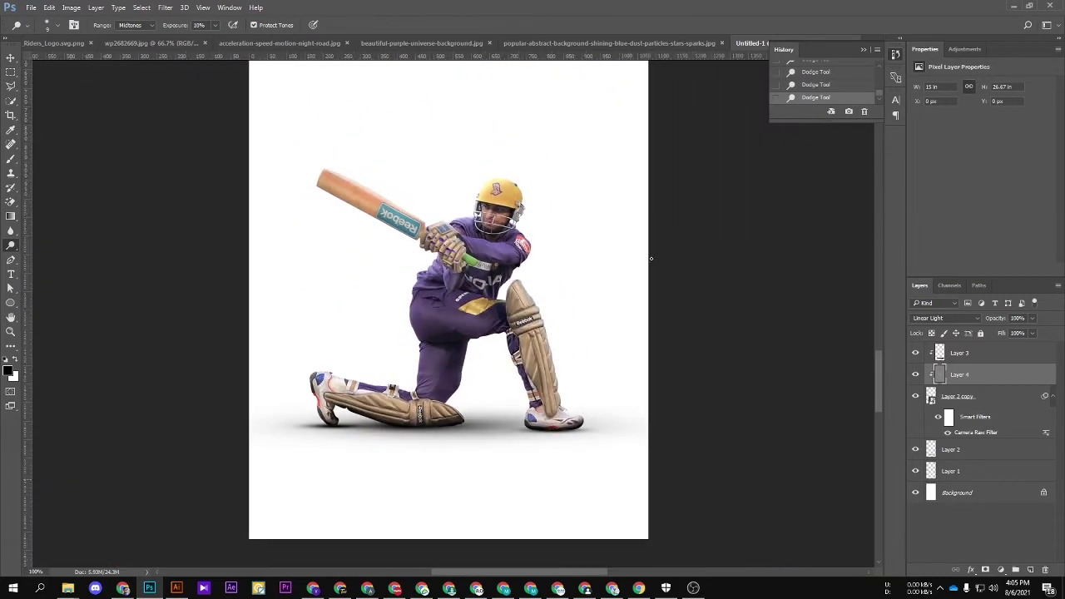
key("ctrl+minus")
Step: With the Burn tool, darken the trousers from knee to thigh, the back leg and the shin-pad edge
right_click(18, 247)
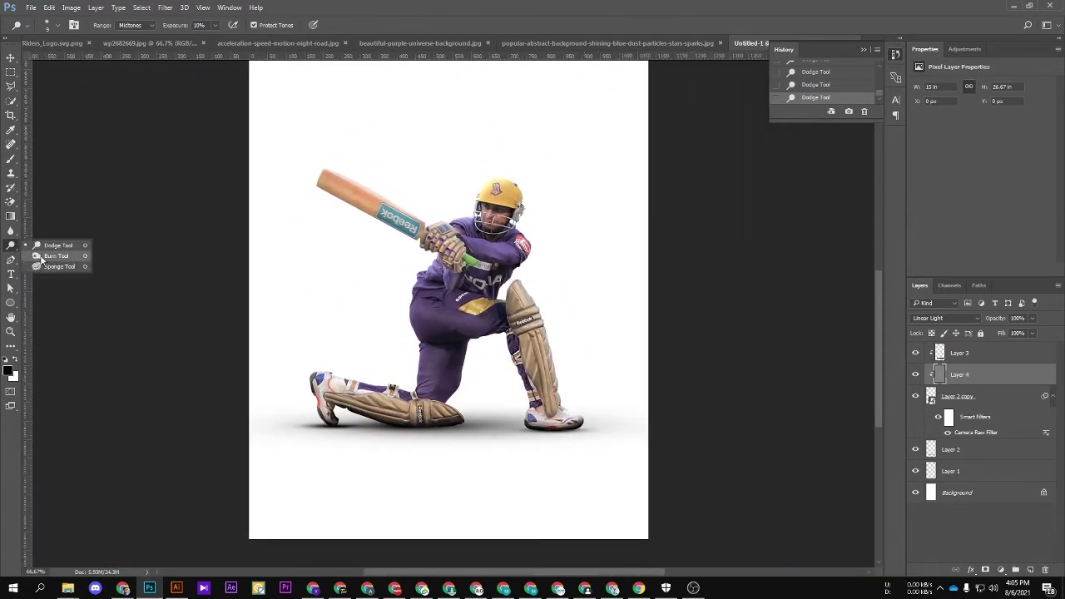
left_click(40, 260)
scroll(334, 366, "up", 3)
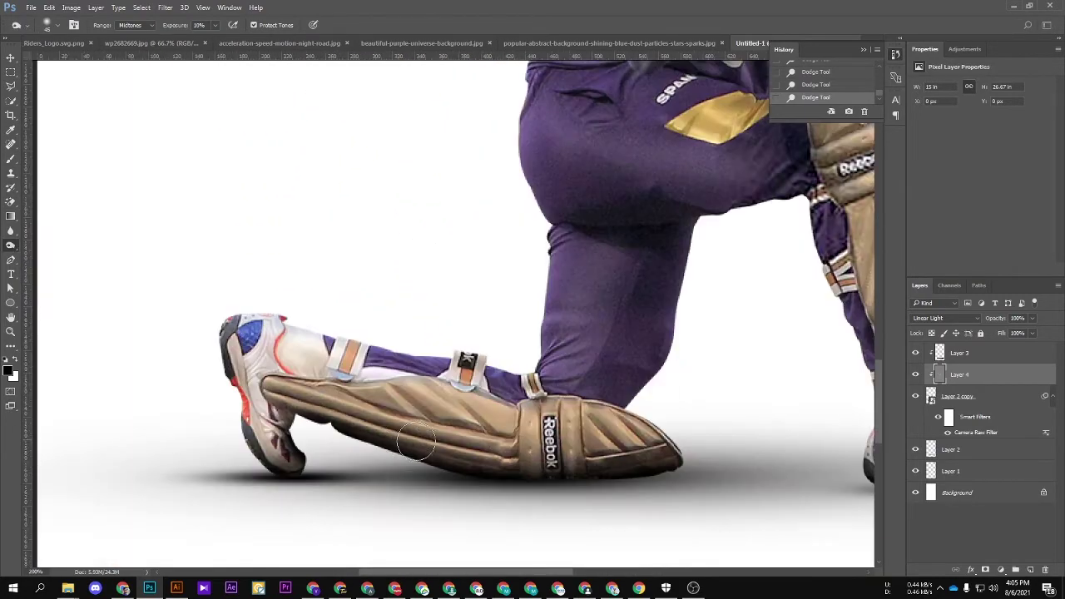
mouse_move(586, 416)
left_mouse_down()
mouse_move(690, 202)
mouse_move(815, 193)
left_mouse_up()
left_click_drag(514, 254, 226, 183)
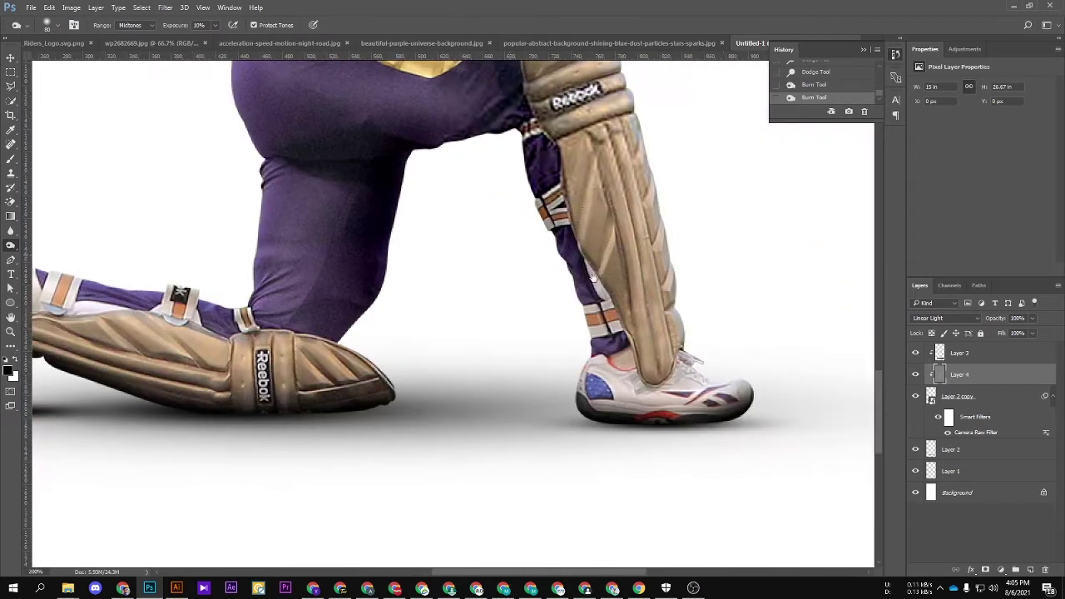
left_click_drag(527, 161, 503, 121)
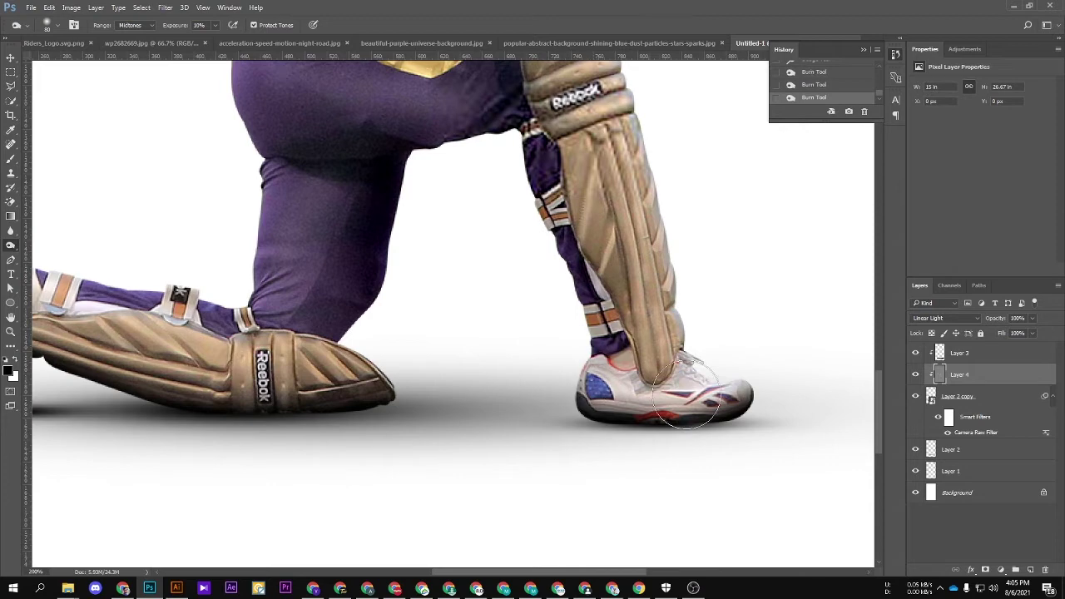
left_click_drag(645, 93, 697, 250)
Step: Burn shadows into the jersey across chest, shoulder, forearm and torso, and the trouser leg above the knee
scroll(697, 249, "up", 3)
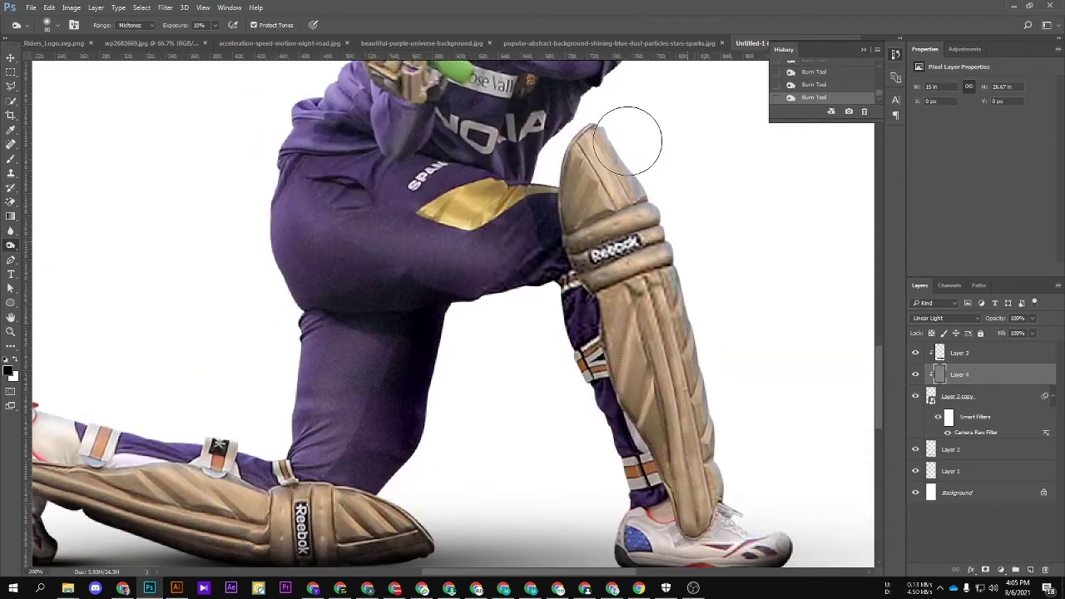
scroll(608, 187, "up", 3)
mouse_move(608, 187)
left_mouse_down()
mouse_move(491, 316)
mouse_move(590, 200)
left_mouse_up()
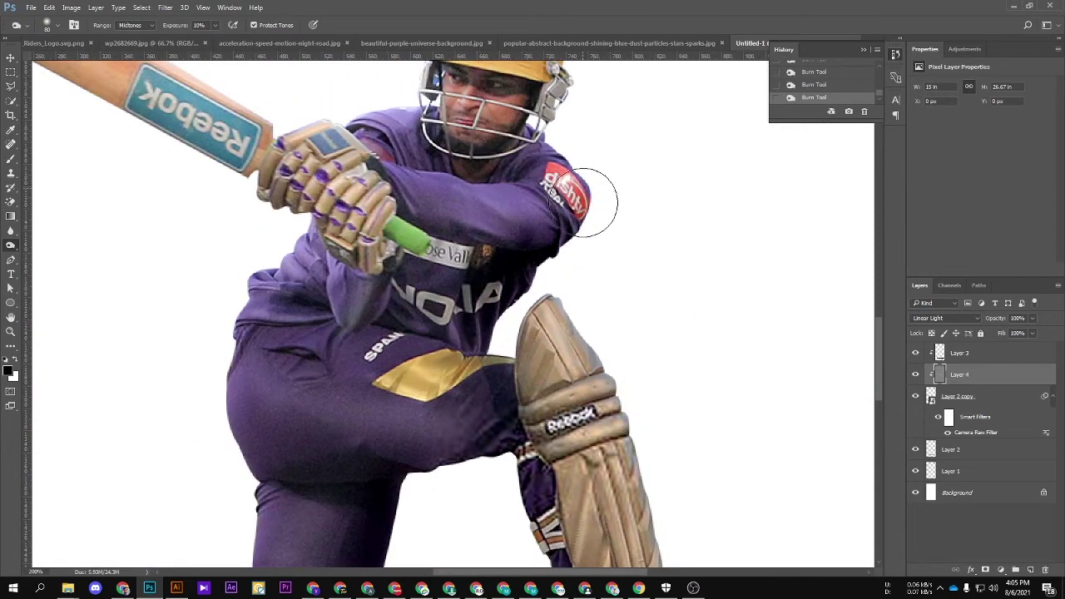
left_click_drag(451, 168, 412, 178)
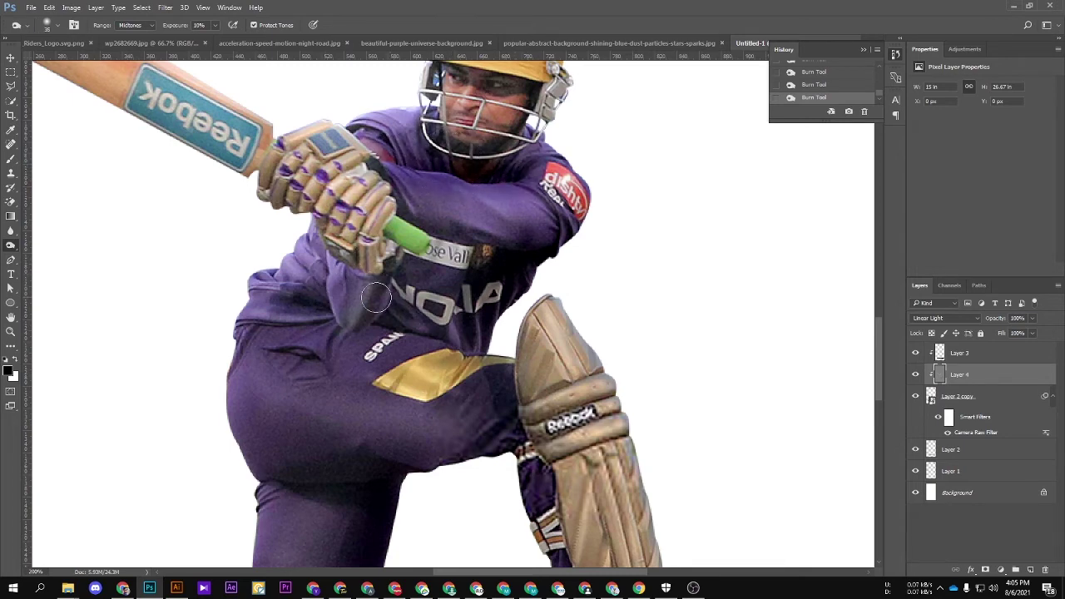
mouse_move(376, 266)
left_mouse_down()
mouse_move(391, 333)
mouse_move(337, 286)
mouse_move(332, 304)
left_mouse_up()
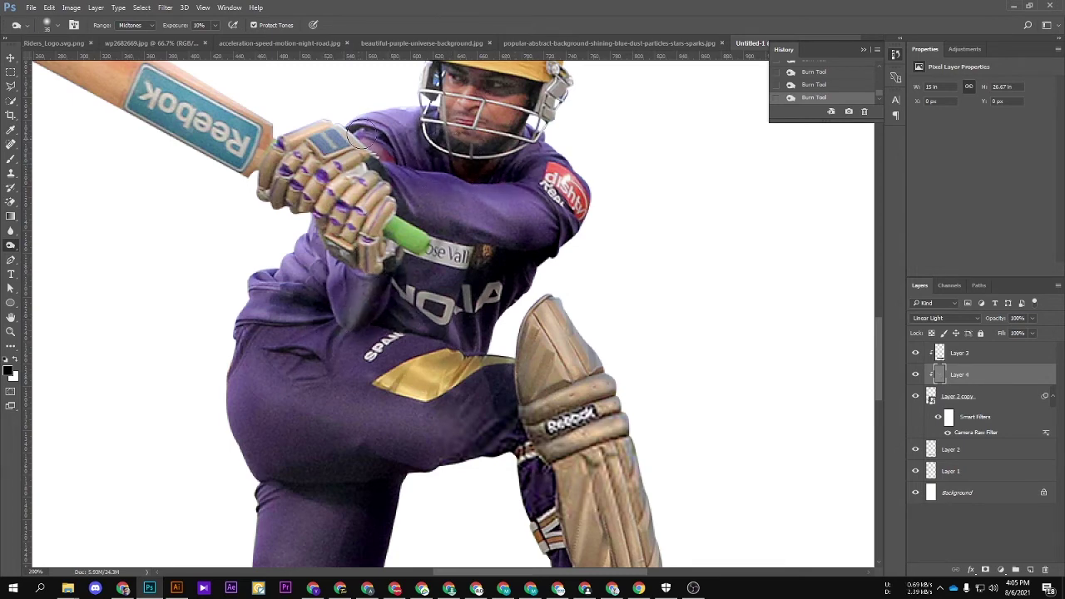
mouse_move(433, 133)
left_mouse_down()
mouse_move(413, 192)
mouse_move(538, 13)
left_mouse_up()
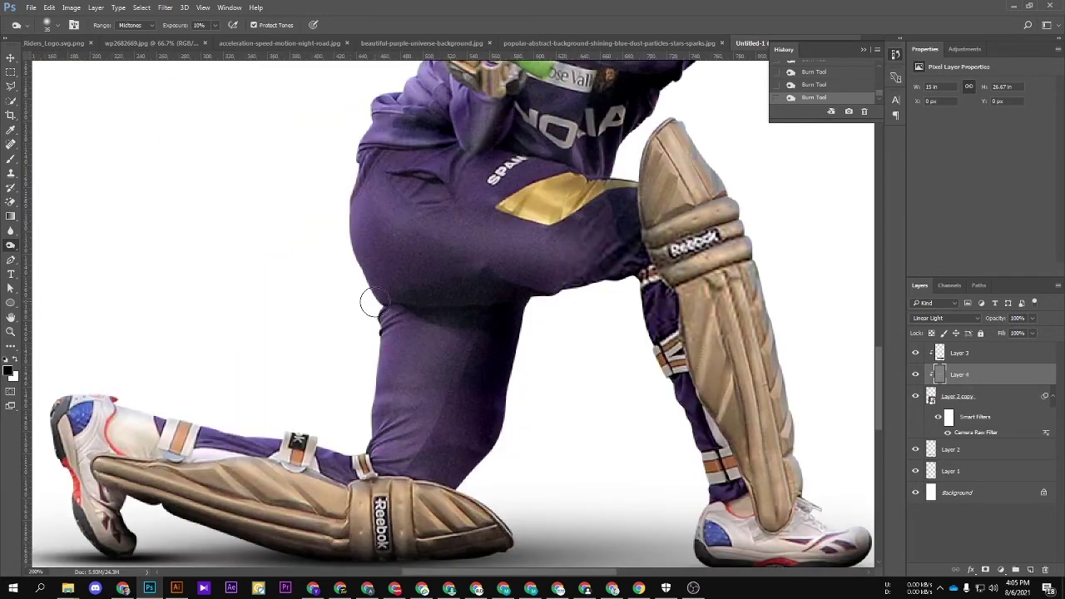
mouse_move(370, 291)
left_mouse_down()
mouse_move(383, 341)
mouse_move(377, 462)
left_mouse_up()
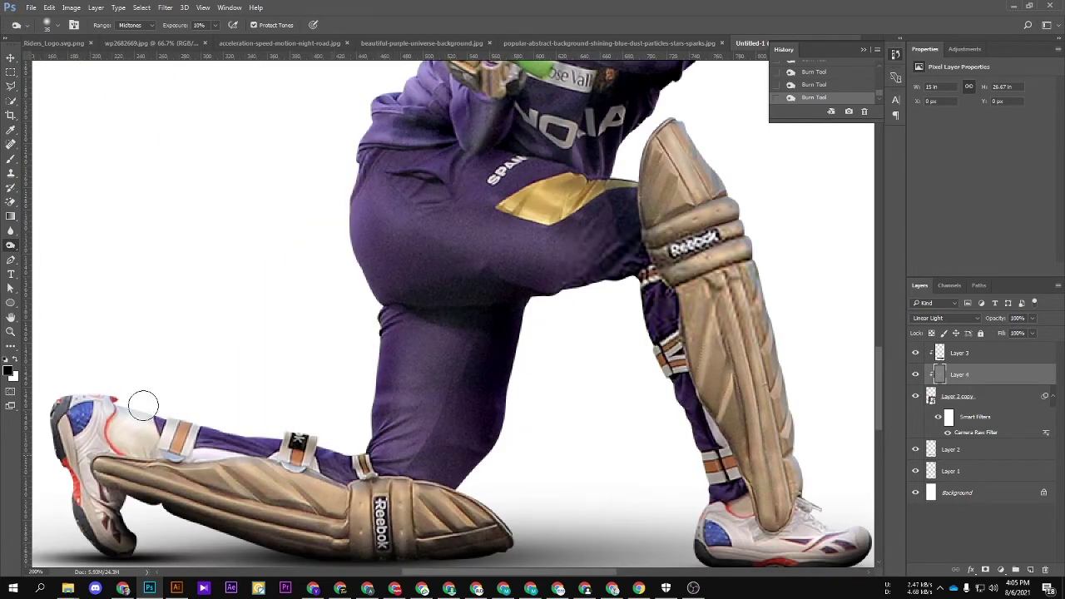
Step: Resize the brush to about 45 and switch back to Dodge to lighten the batsman's face
left_click_drag(83, 472, 248, 398)
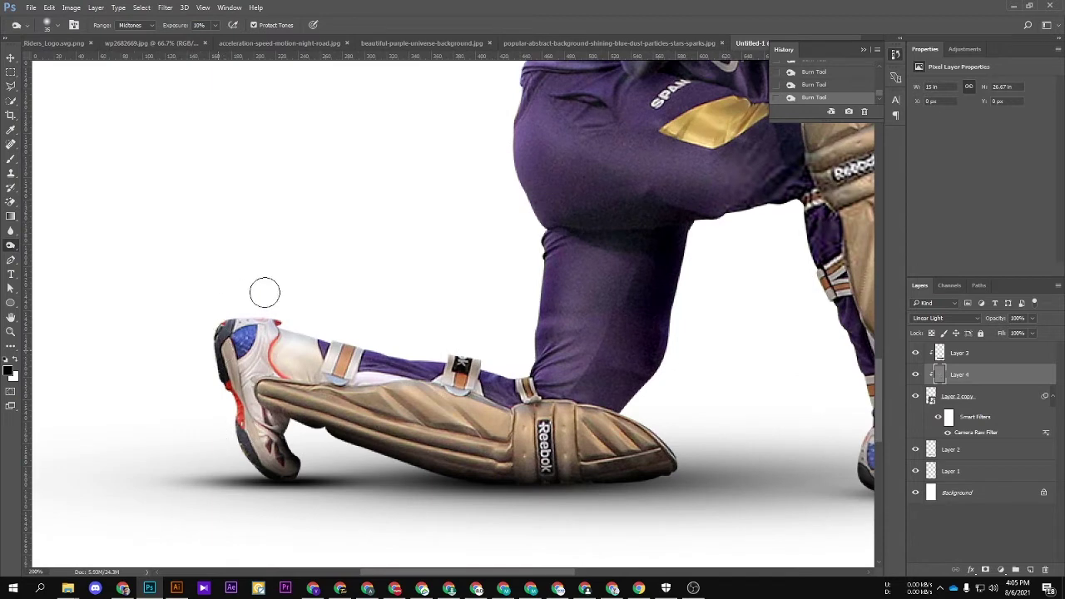
left_click_drag(458, 370, 408, 445)
scroll(408, 444, "up", 2)
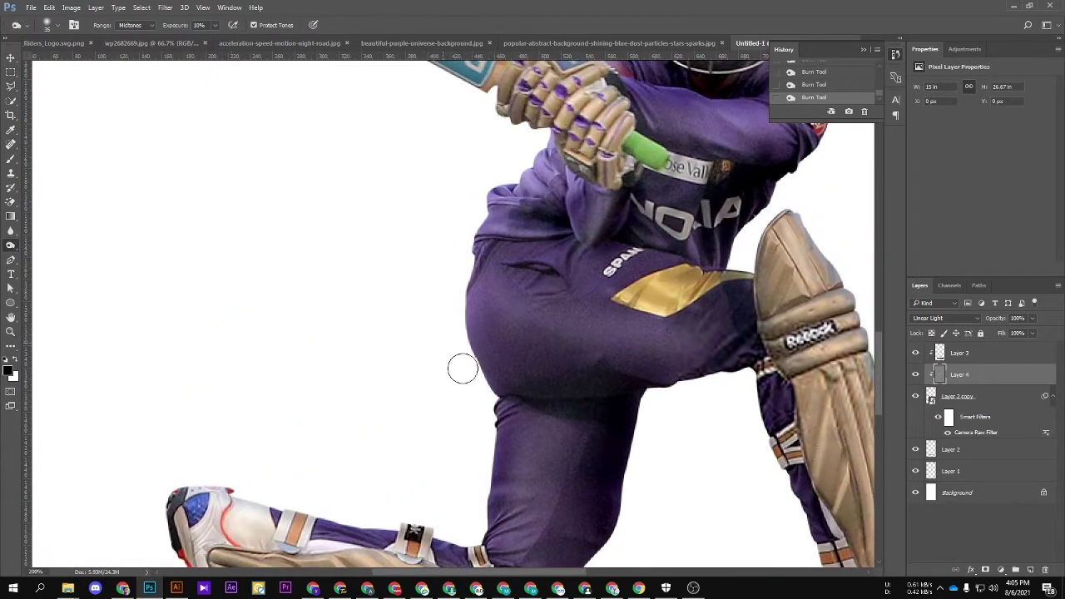
scroll(511, 449, "up", 3)
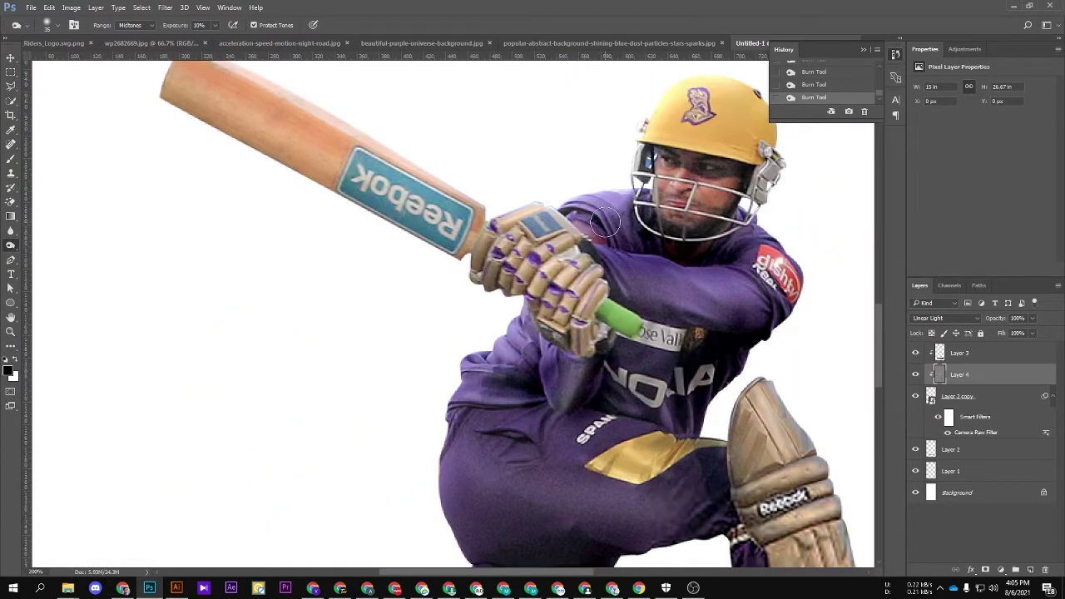
left_click_drag(725, 206, 657, 280)
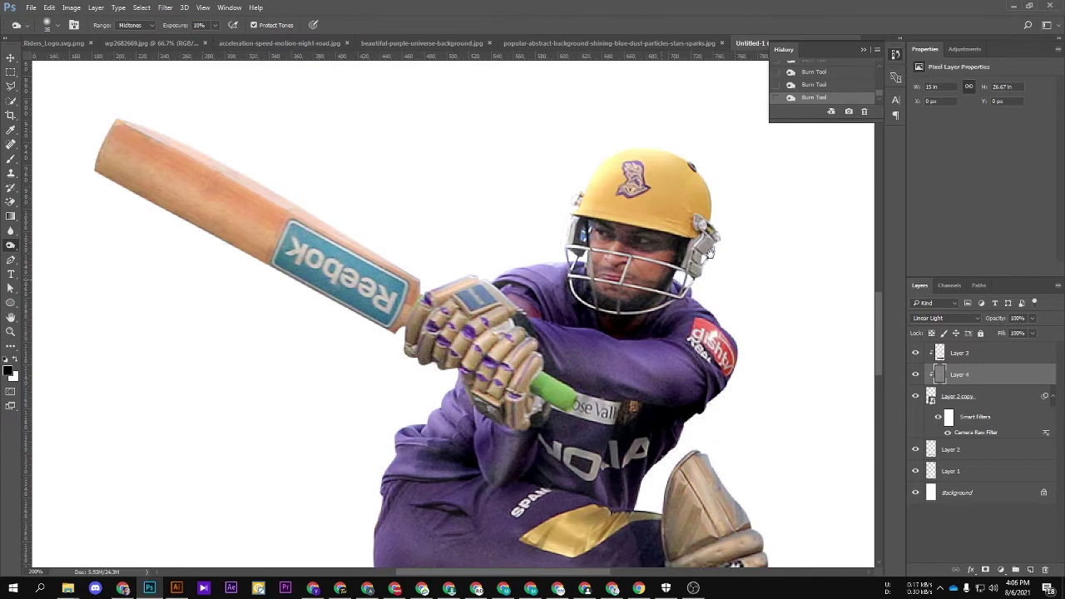
key("bracketright")
key("bracketright")
key("bracketright")
key("bracketright")
key("bracketright")
key("bracketright")
key("bracketleft")
key("bracketleft")
key("bracketleft")
key("bracketleft")
key("bracketleft")
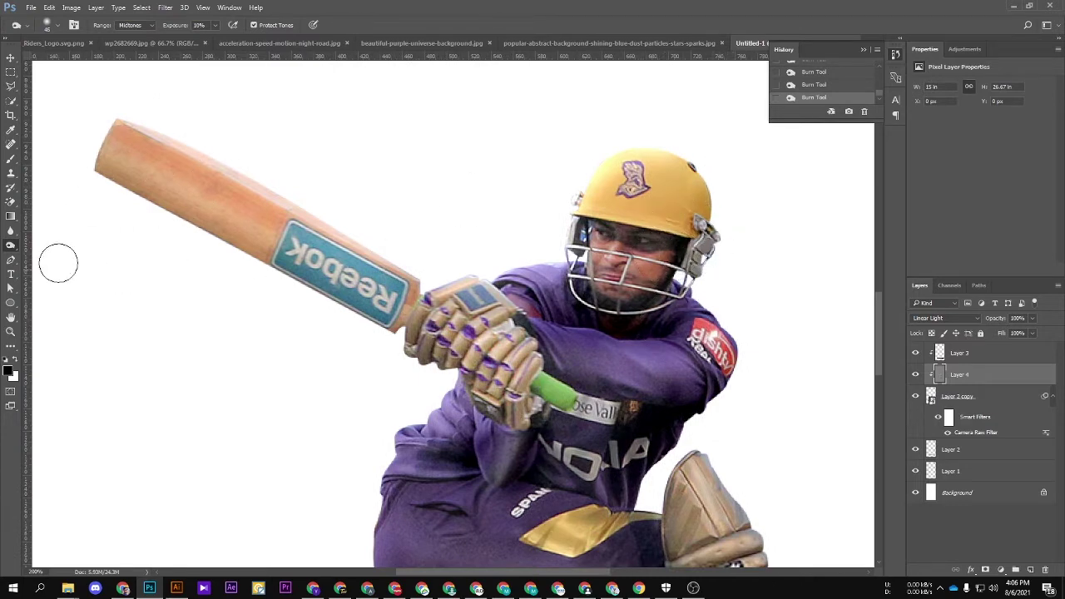
right_click(10, 243)
left_click(50, 241)
mouse_move(615, 251)
left_mouse_down()
mouse_move(609, 271)
mouse_move(675, 259)
mouse_move(661, 246)
left_mouse_up()
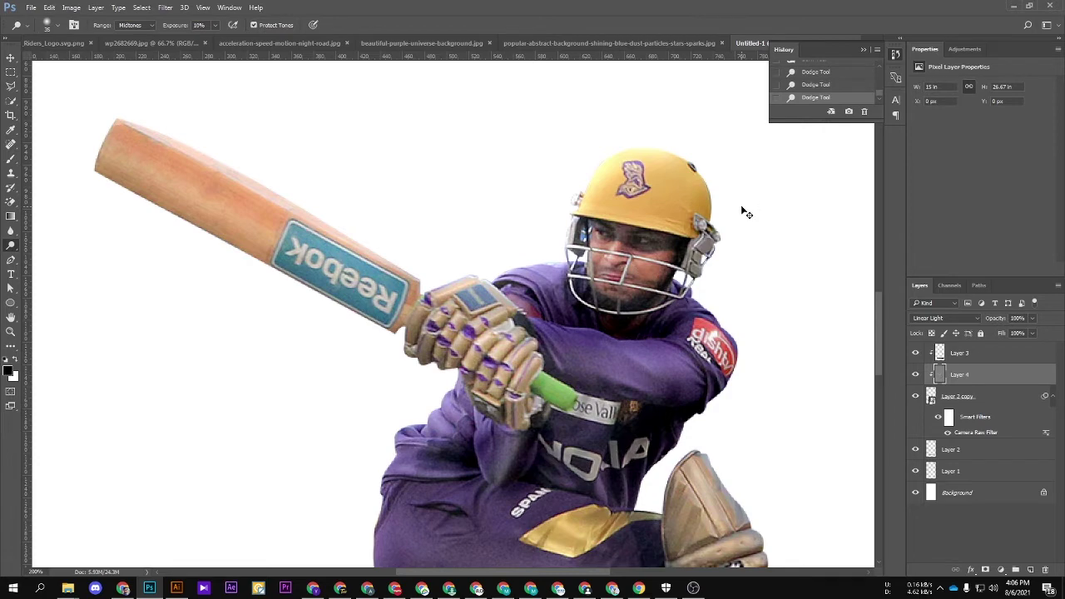
Step: Toggle Layer 4 several times to compare, leave it visible, and bring up the adjustment layer types
key("ctrl+minus")
key("ctrl+minus")
key("ctrl+minus")
key("ctrl+plus")
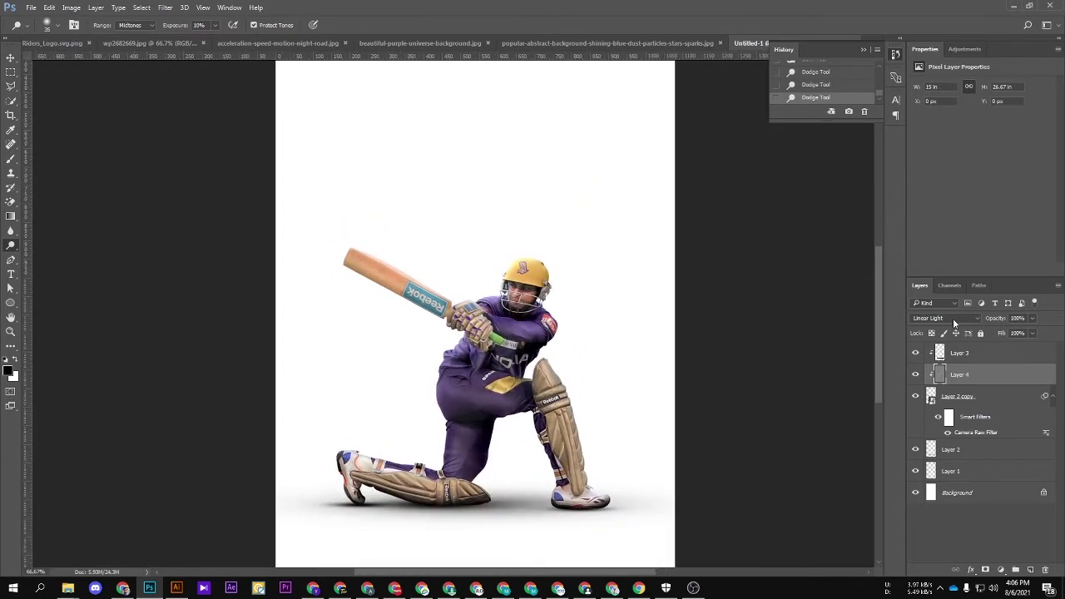
left_click(916, 375)
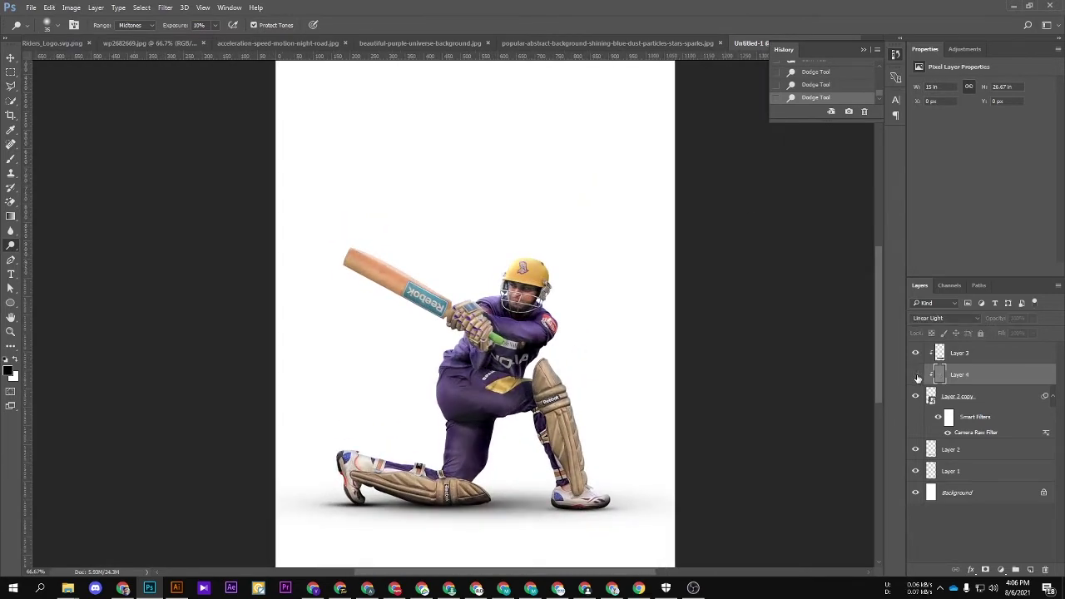
left_click(915, 375)
left_click(915, 375)
left_click(917, 377)
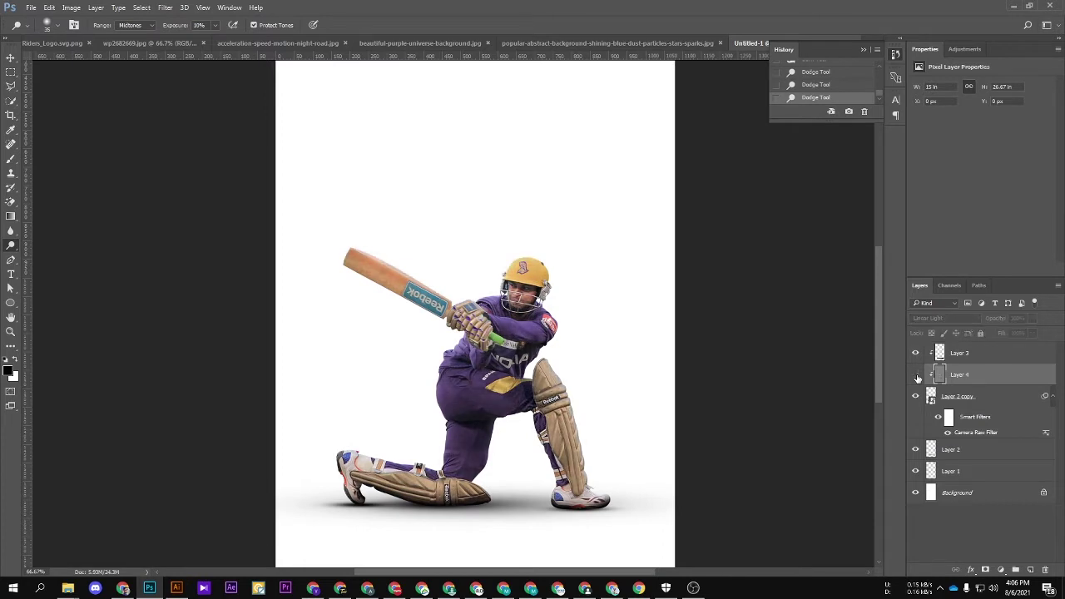
left_click(916, 377)
left_click(916, 377)
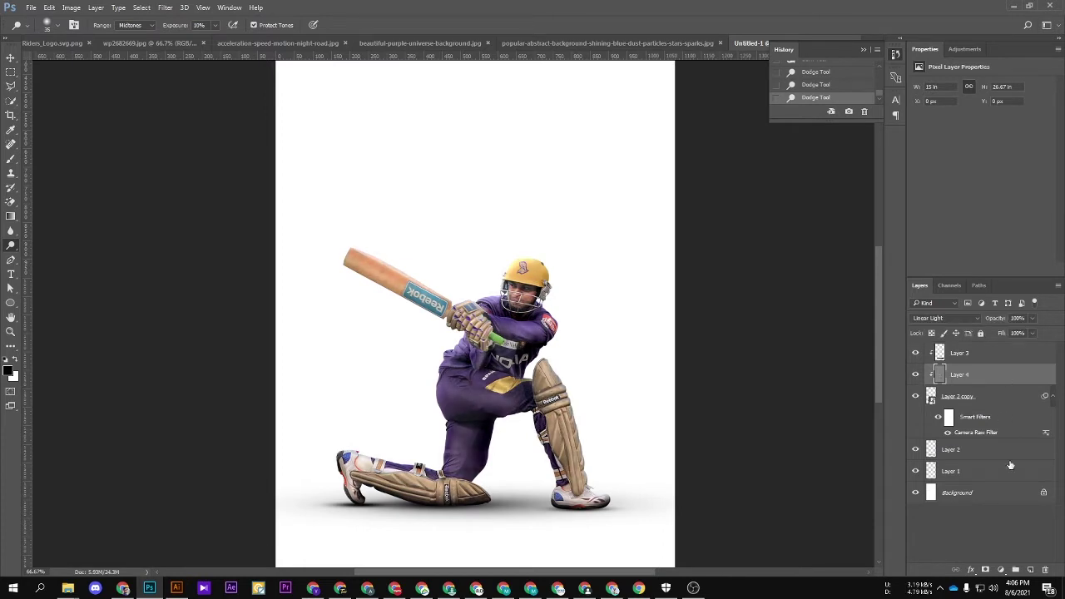
left_click(1001, 571)
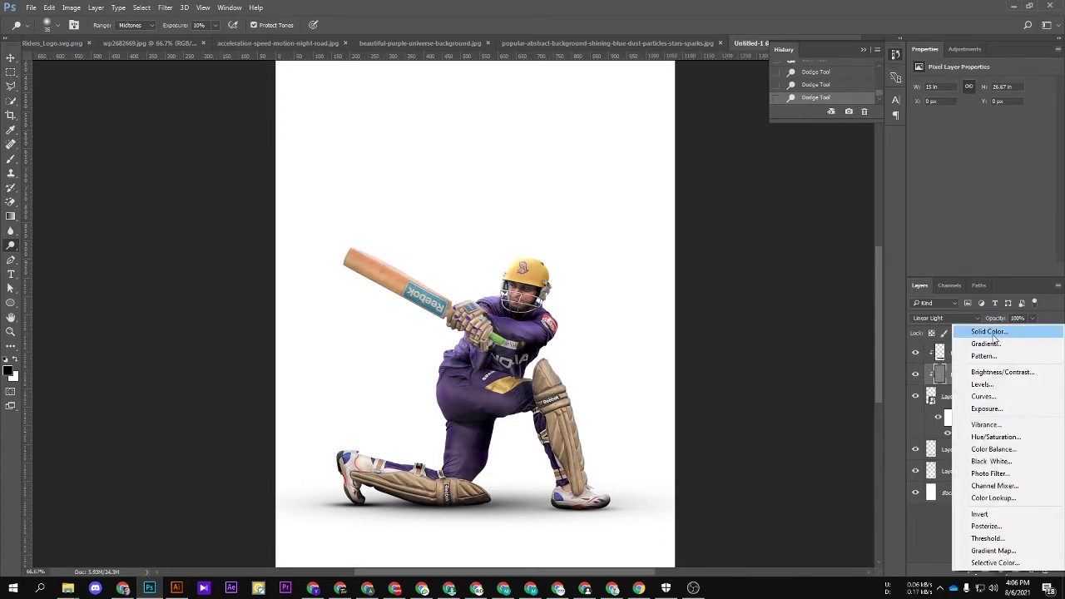
Step: Add a Curves adjustment layer and set its blend mode to Screen
left_click(982, 397)
left_click(935, 319)
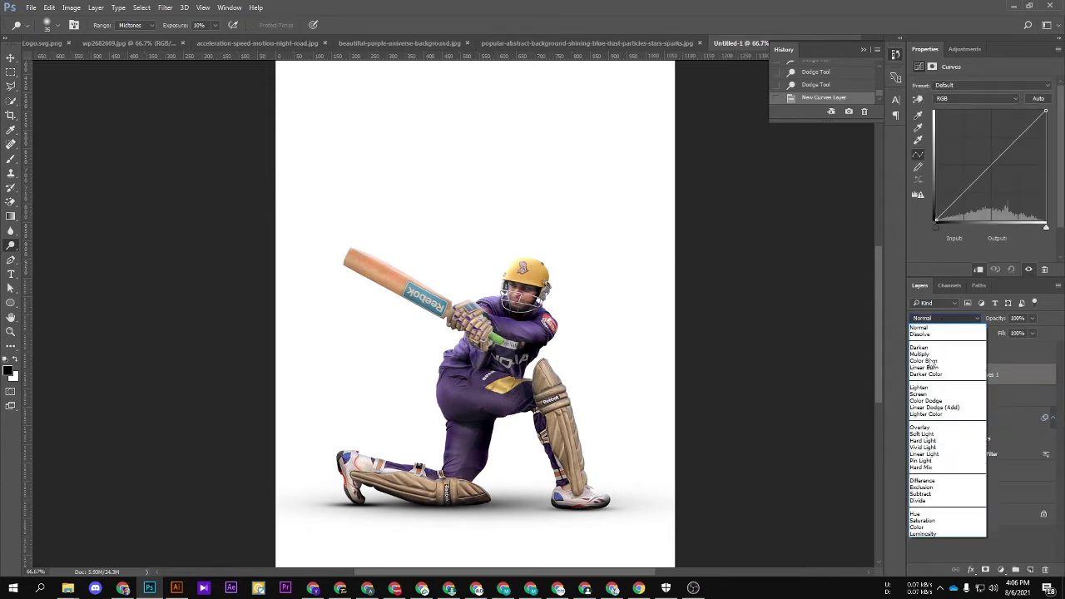
left_click(918, 394)
scroll(479, 319, "up", 1)
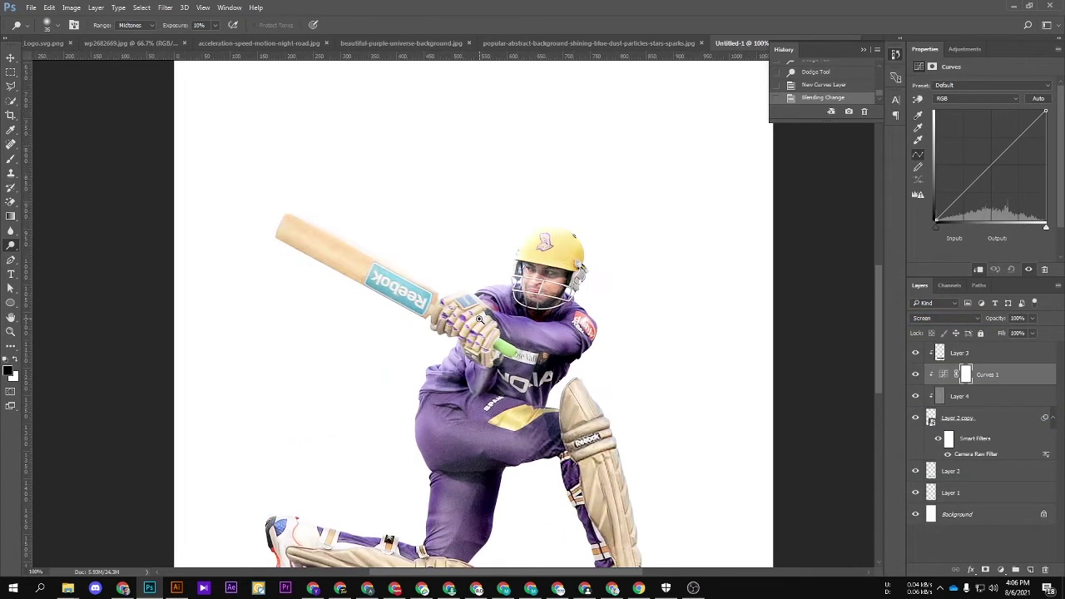
Step: In Blending Options, split the Underlying Layer black slider so the effect fades over dark tones
right_click(981, 380)
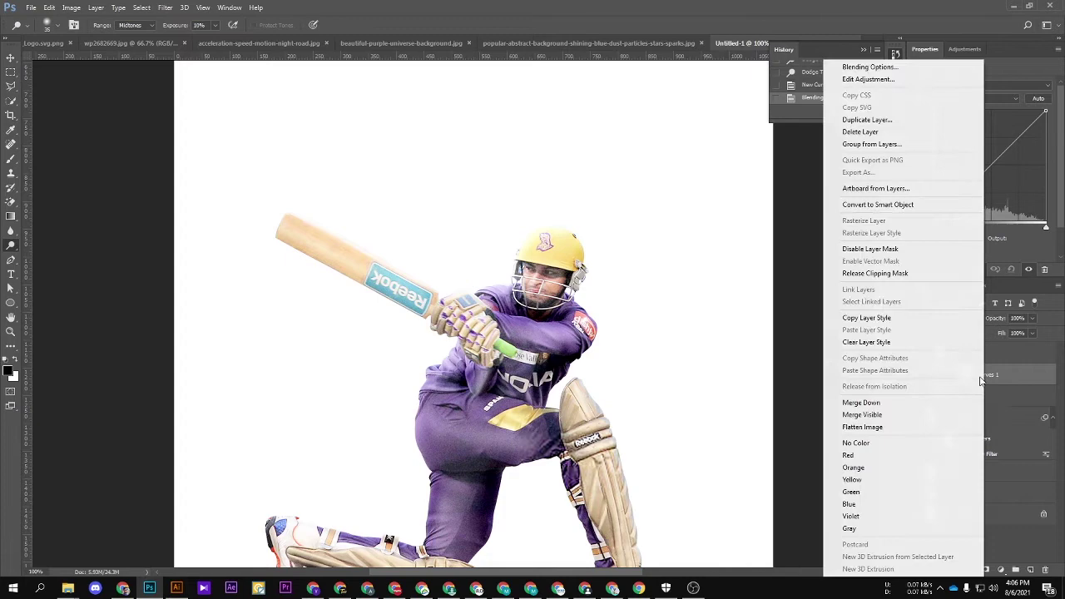
left_click(881, 67)
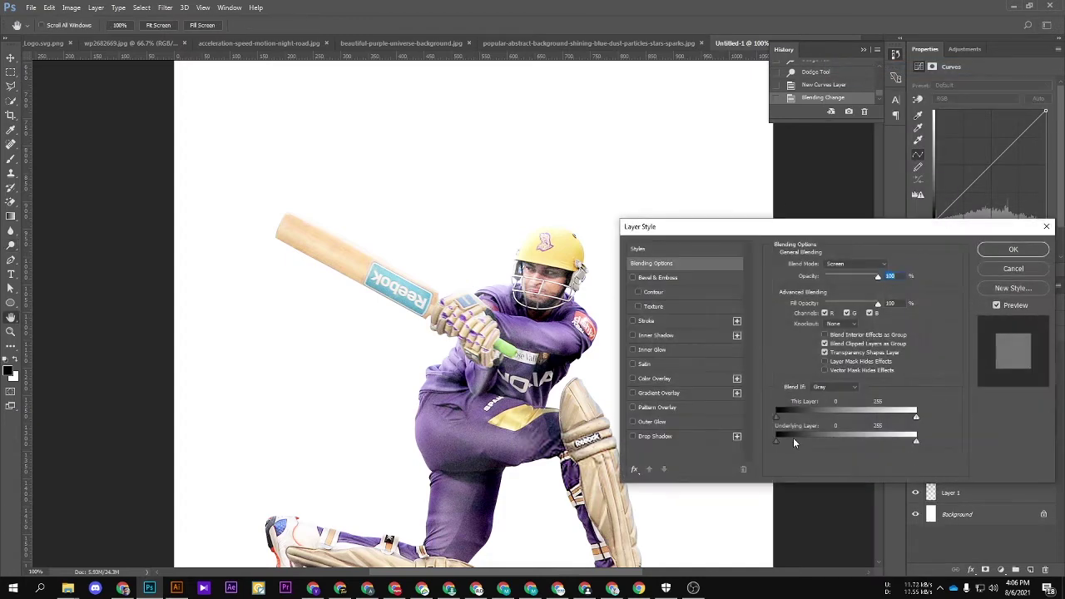
left_click_drag(776, 441, 880, 439)
mouse_move(805, 441)
left_mouse_down()
mouse_move(836, 442)
mouse_move(822, 443)
left_mouse_up()
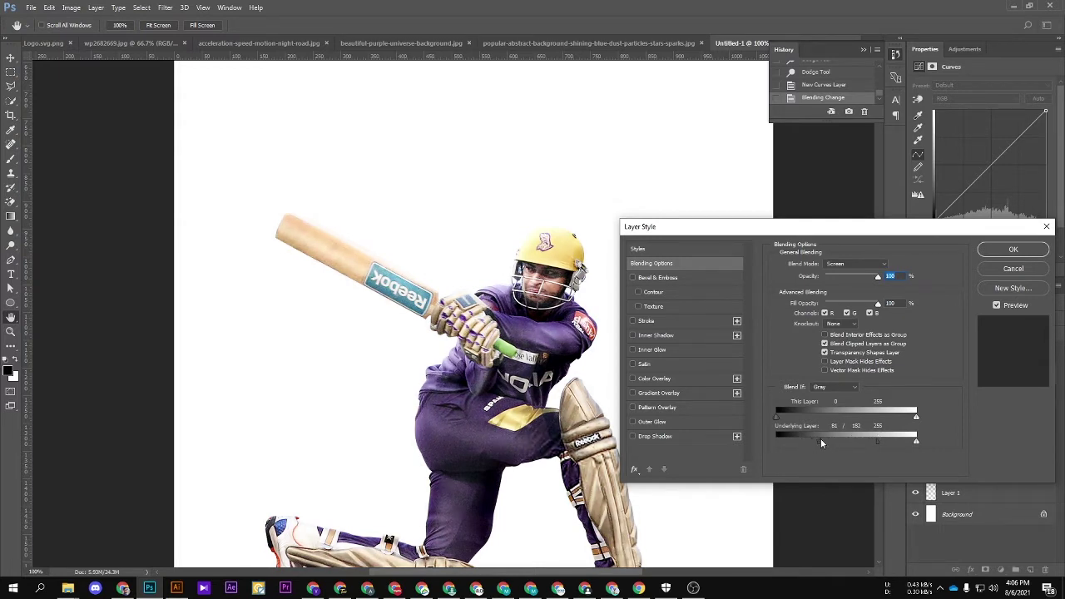
left_click(1012, 249)
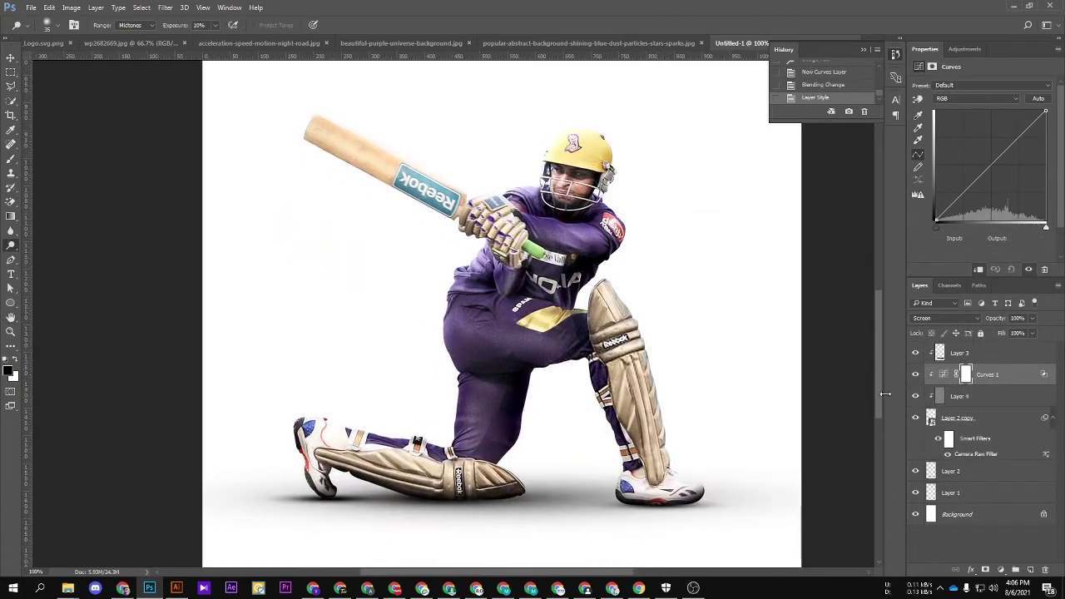
Step: Compare with and without Curves 1, lower its opacity to about 57%, and dodge lightly
left_click(915, 375)
left_click_drag(997, 321, 973, 319)
left_click_drag(849, 357, 834, 369)
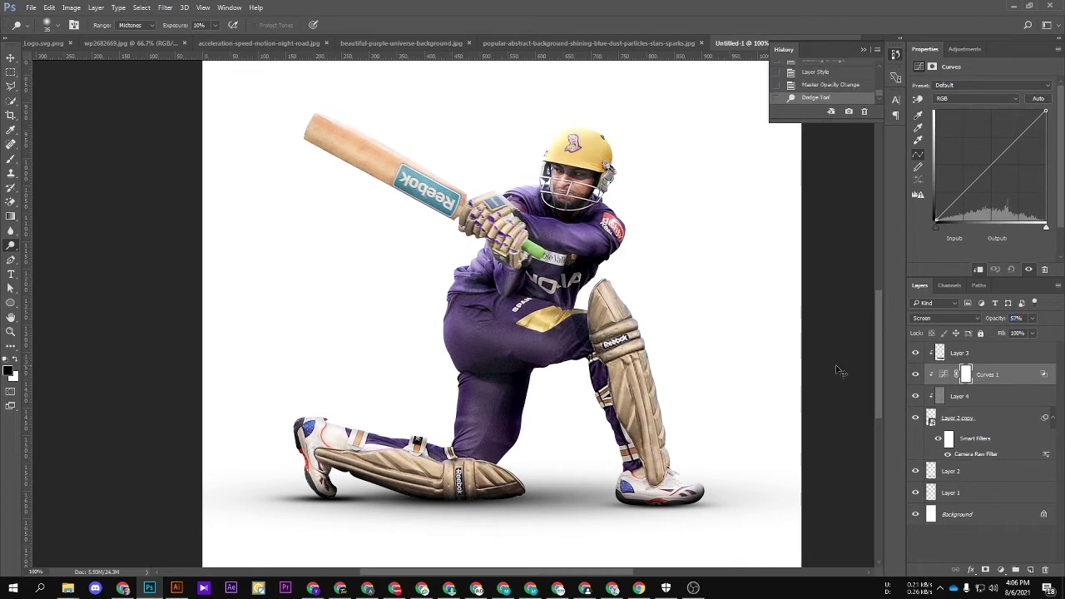
key("ctrl+minus")
key("ctrl+minus")
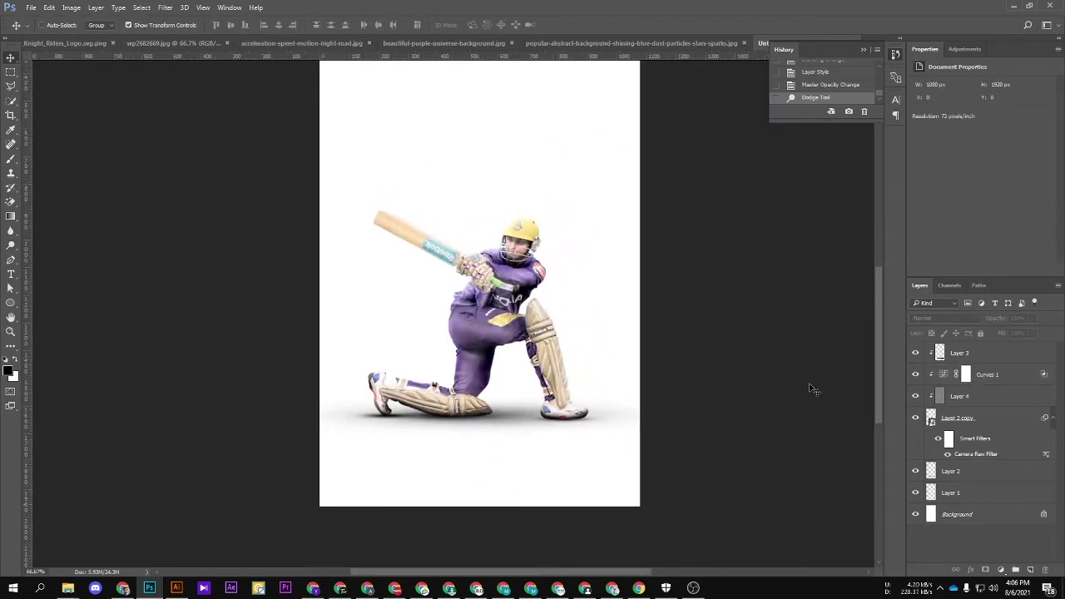
key("Tab")
key("Tab")
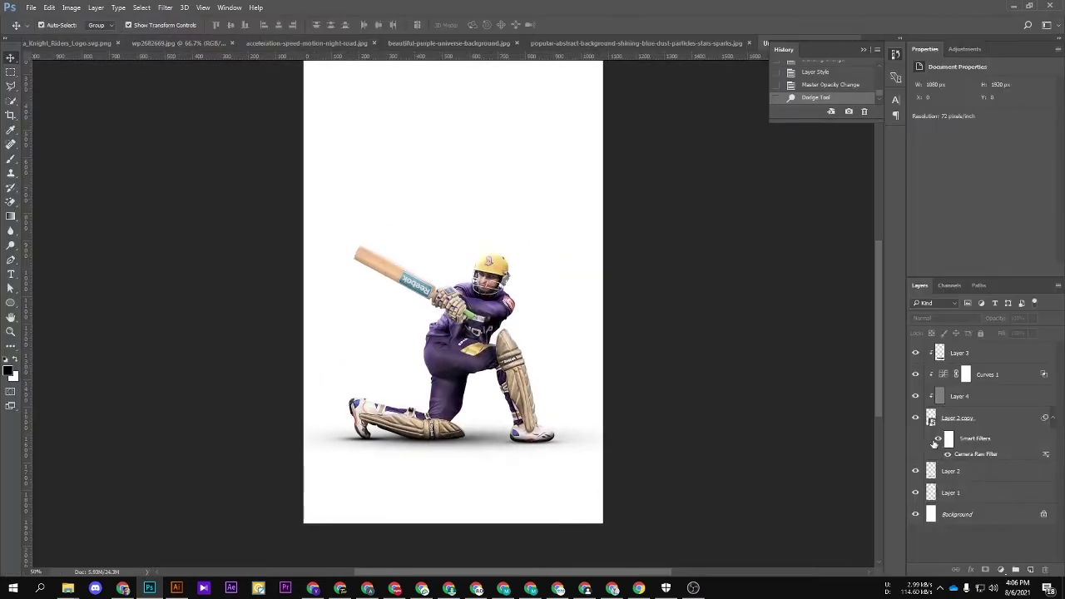
left_click(916, 354)
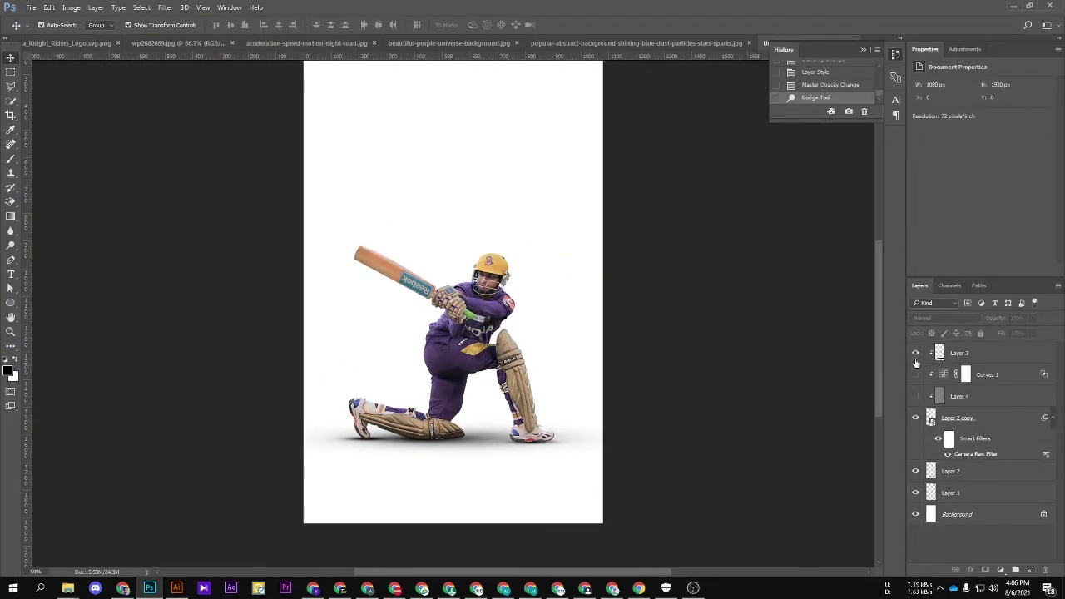
left_click(915, 394)
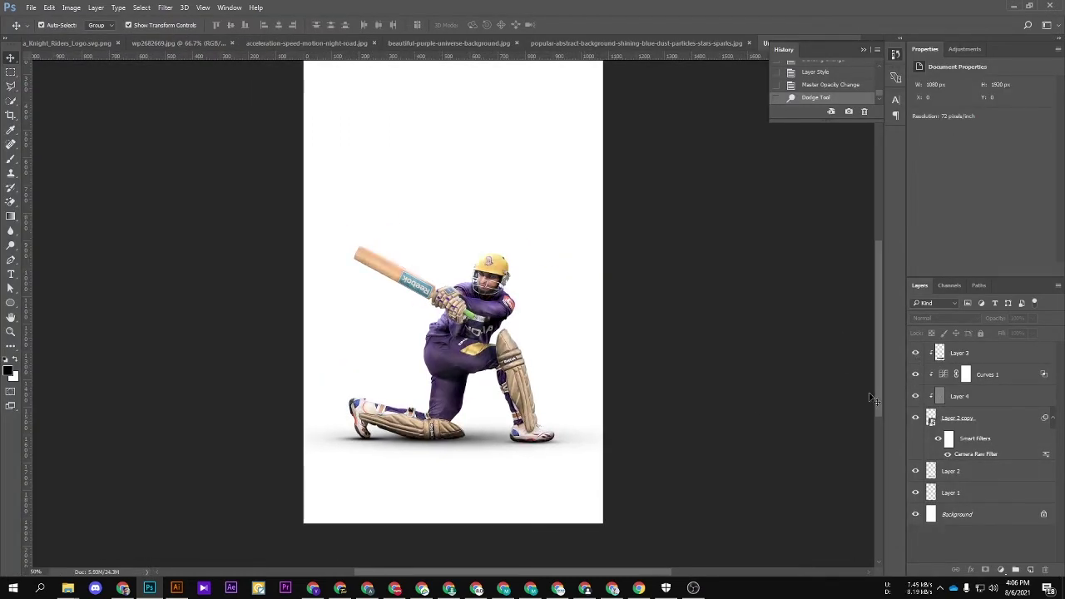
left_click(528, 360)
left_click(998, 396)
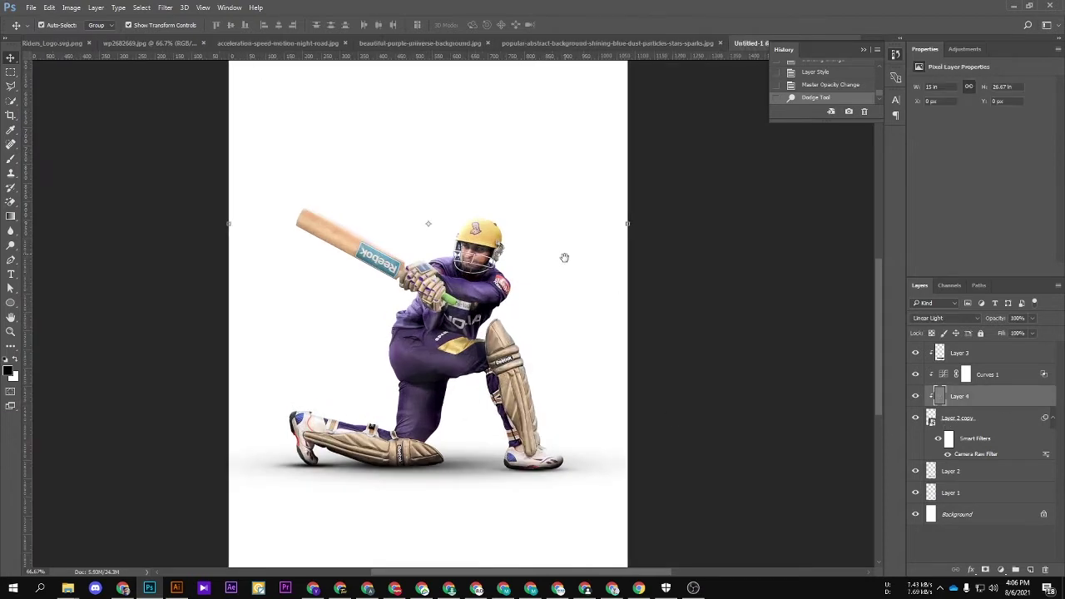
key("ctrl+minus")
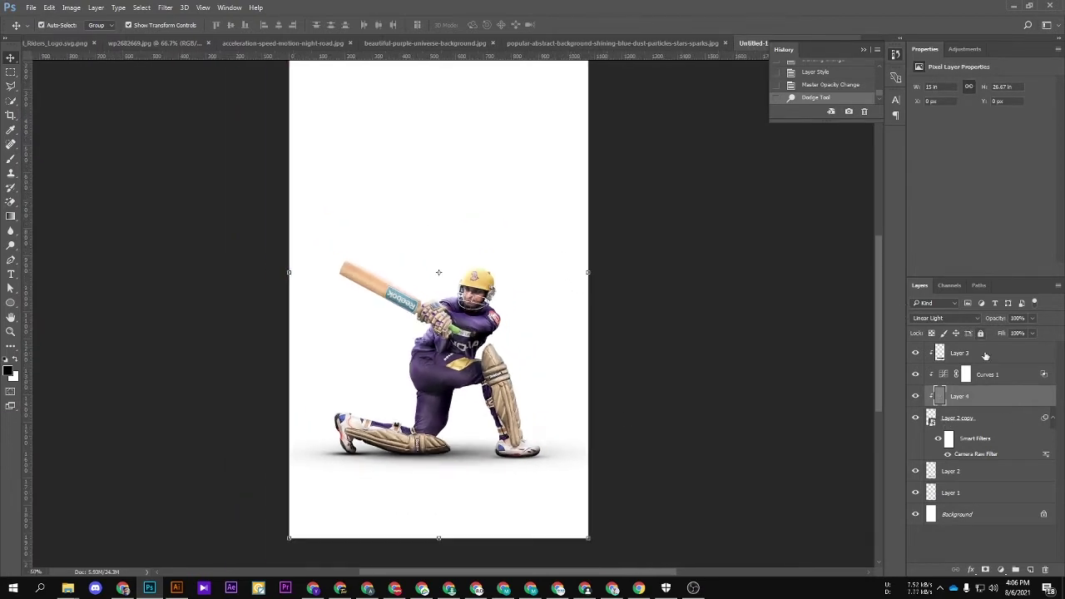
left_click(985, 355)
Step: Group Layers 1–3 with Ctrl+G, dismiss the stray Layer Style dialog, and name the group 'player'
left_click(959, 497, "shift")
key("ctrl+g")
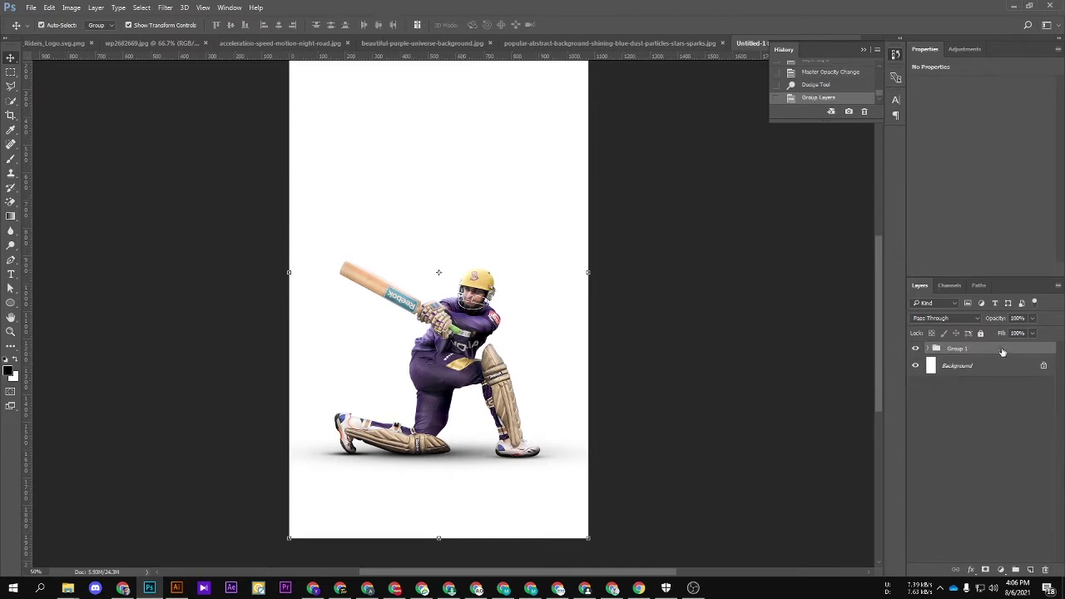
double_click(953, 353)
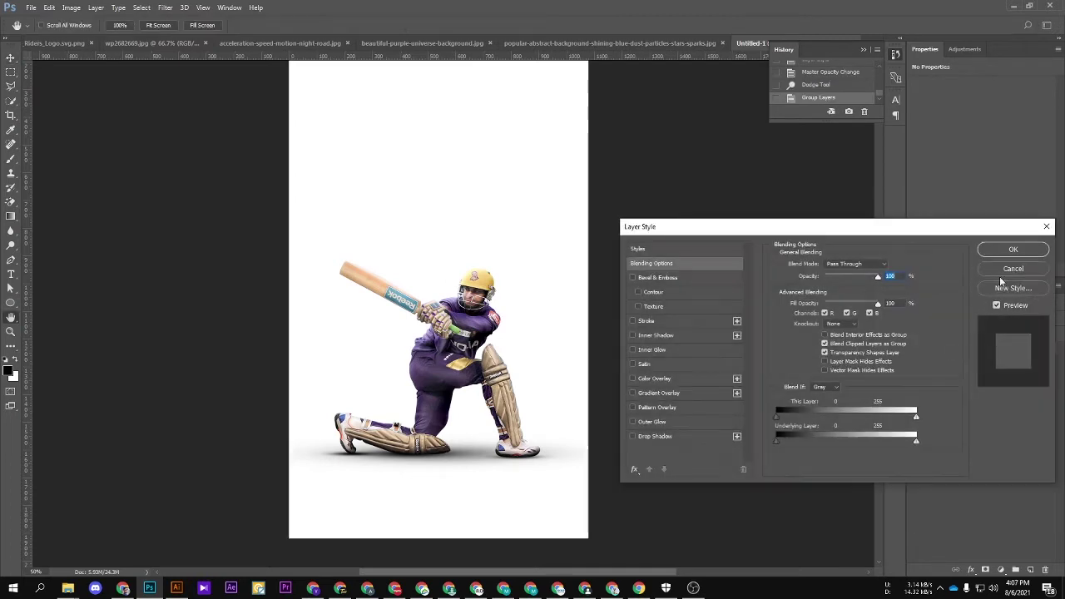
left_click(1010, 269)
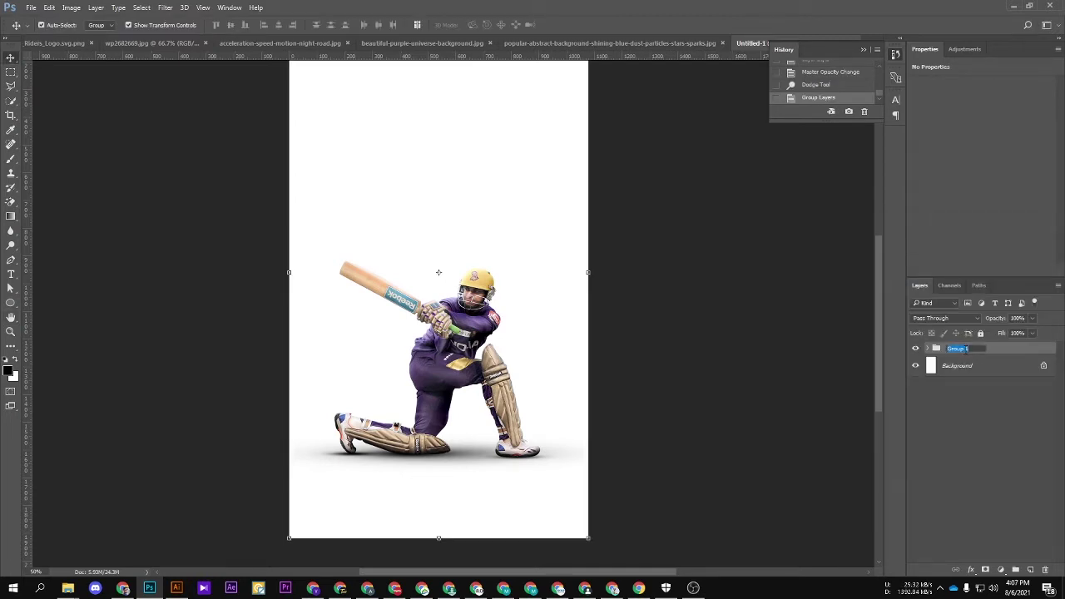
type("player")
key("Return")
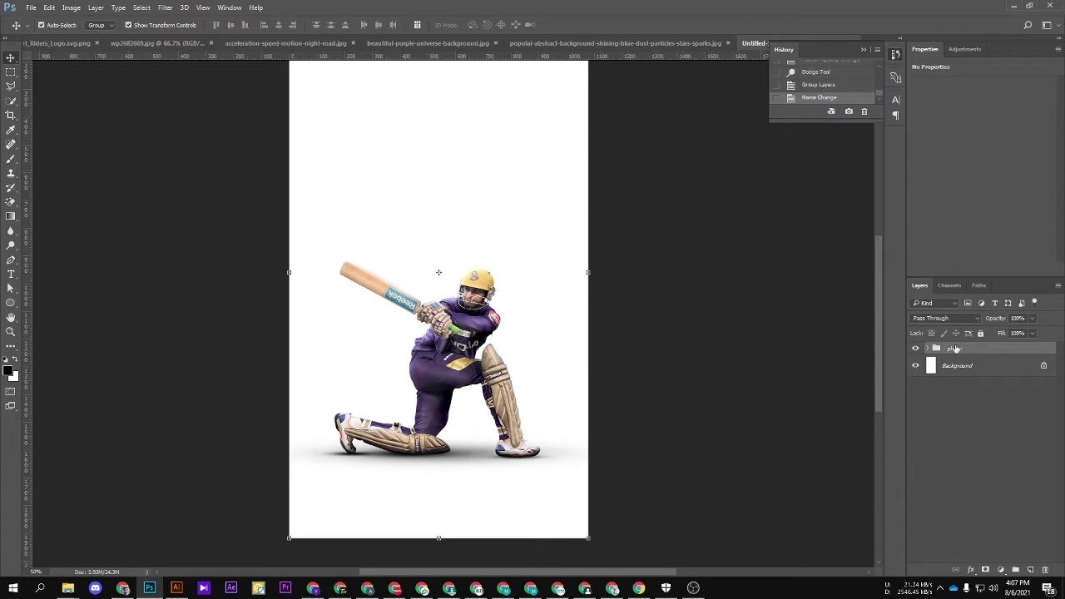
Step: Deselect the player group, recentre the poster and hide the panels for a full view
left_click(715, 281)
scroll(715, 283, "down", 3, "alt")
scroll(715, 283, "up", 3, "alt")
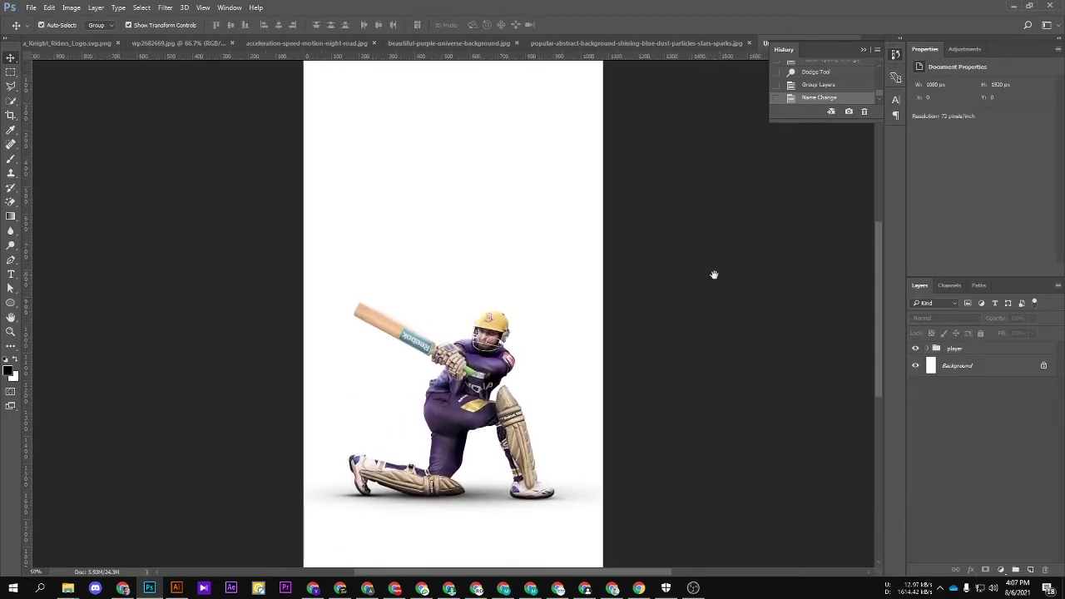
left_click_drag(700, 313, 697, 281)
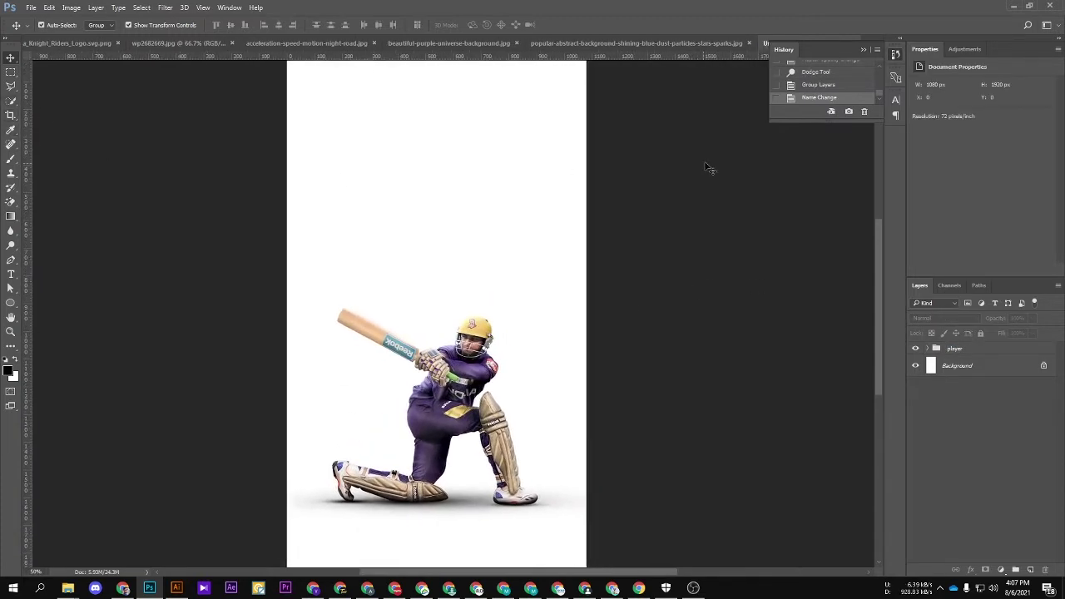
key("Tab")
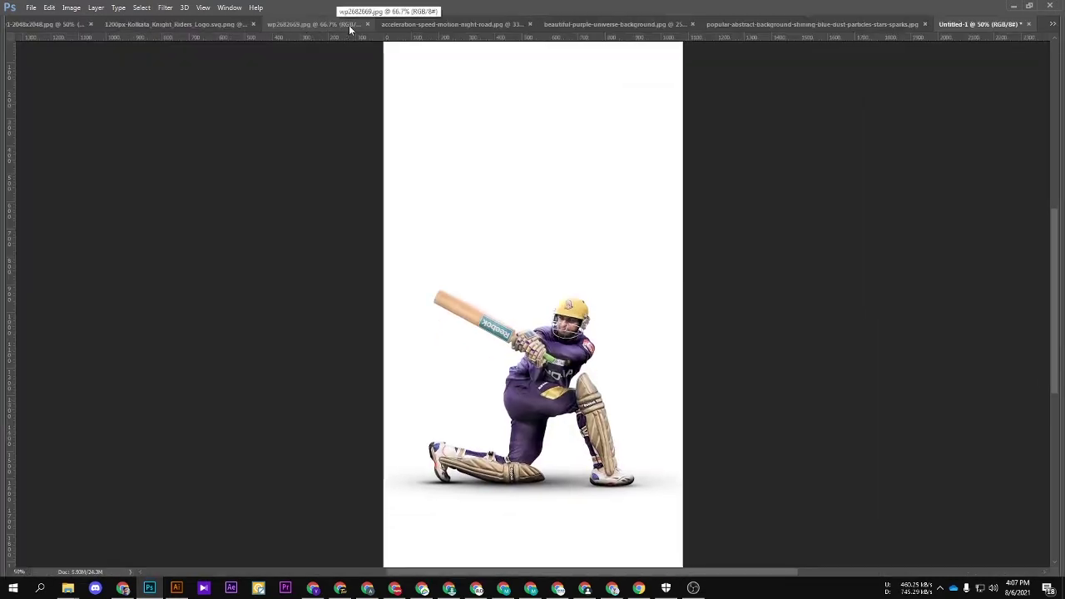
Step: Browse the open images and settle on the Knight Riders logo-on-purple image
left_click(503, 27)
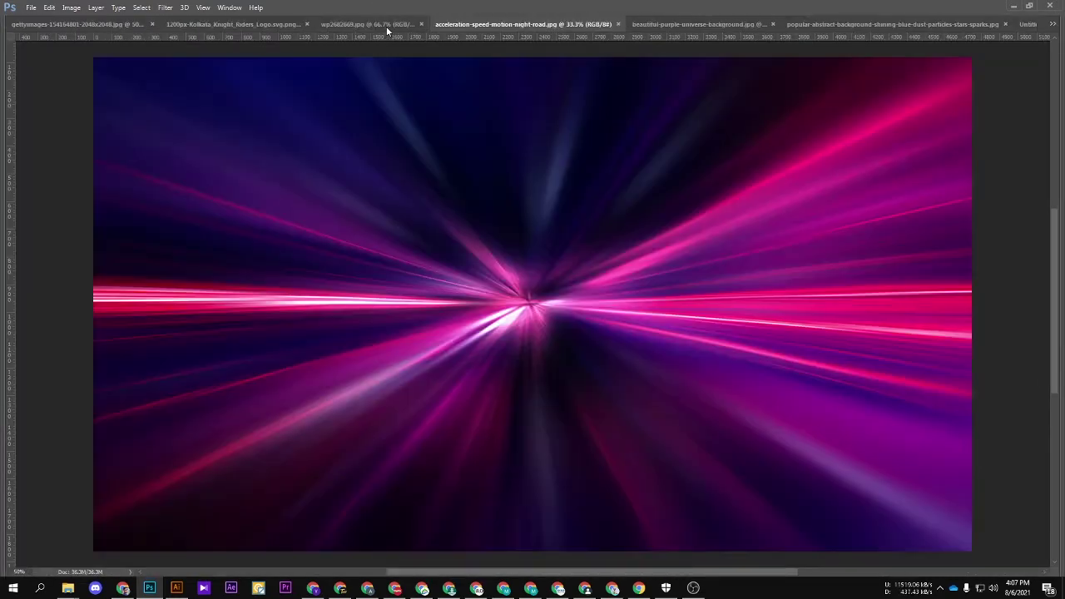
left_click(275, 25)
left_click(557, 25)
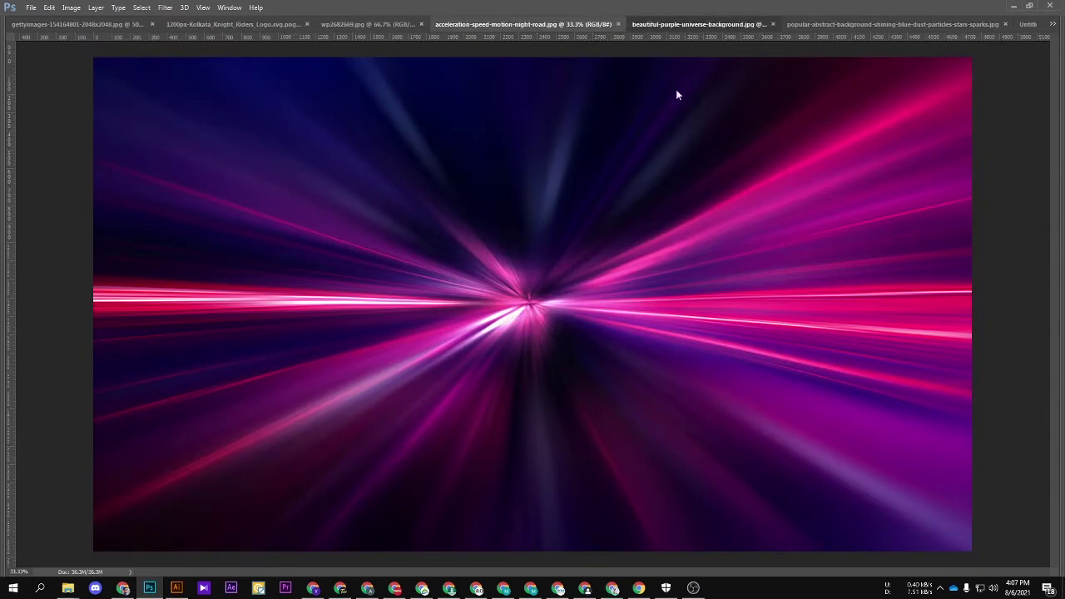
left_click(698, 24)
left_click(880, 25)
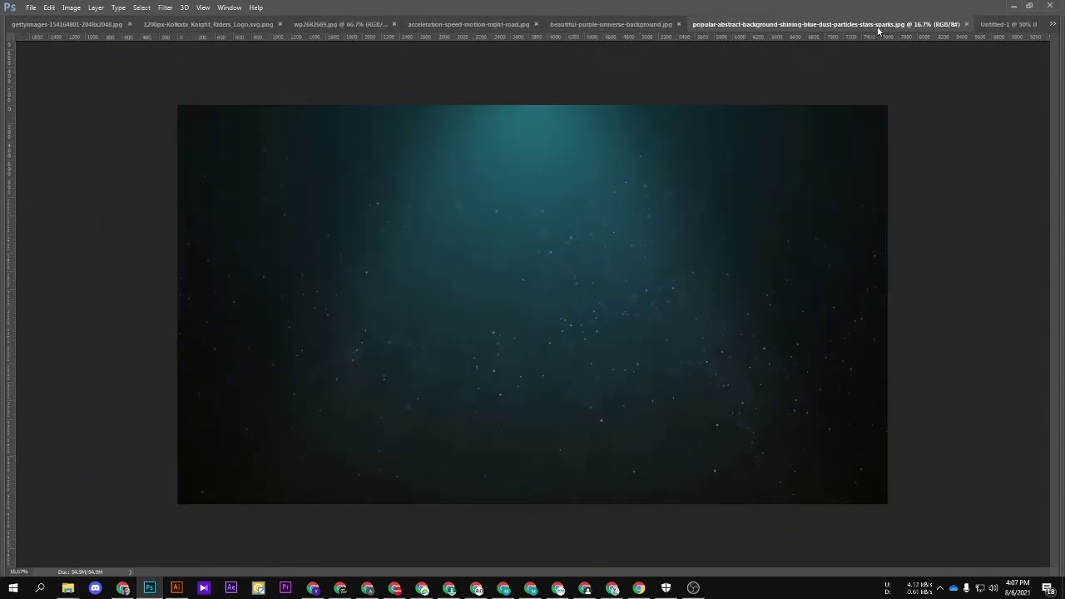
left_click(55, 24)
left_click(320, 25)
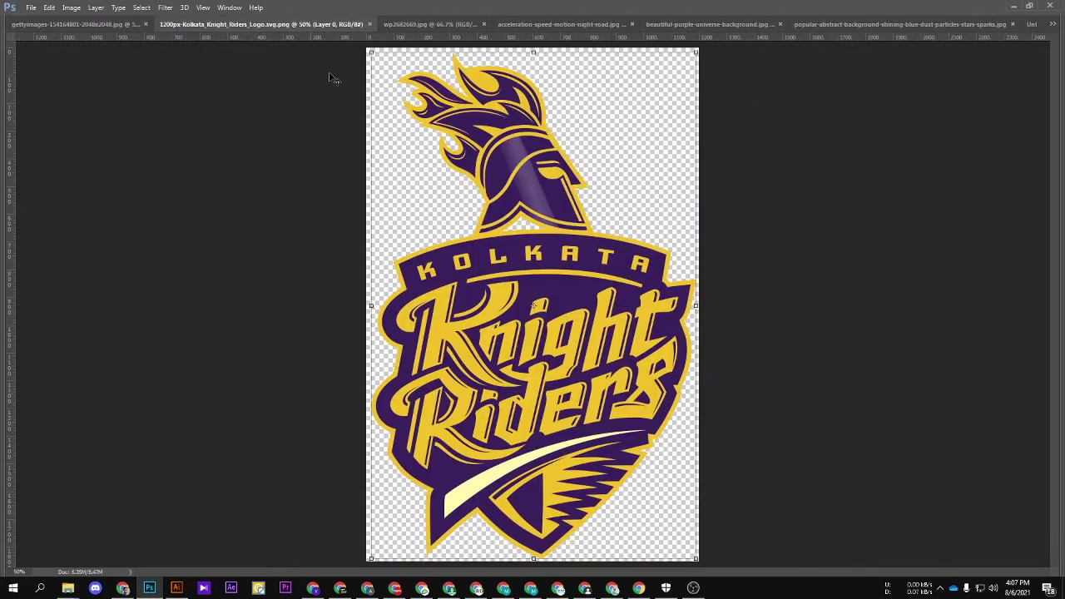
key("ctrl+Tab")
key("ctrl+Tab")
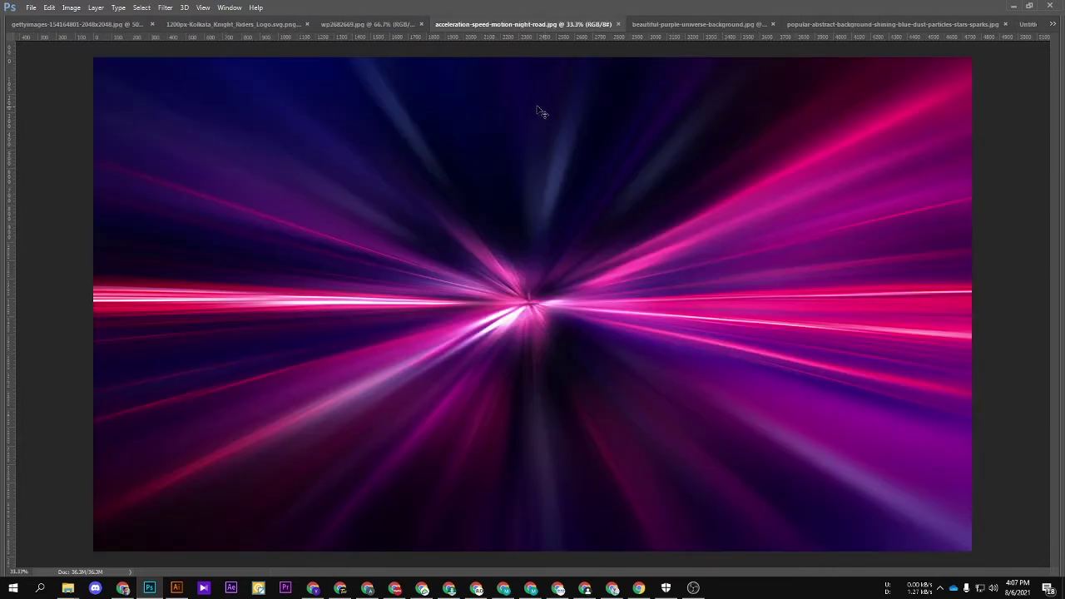
key("ctrl+shift+Tab")
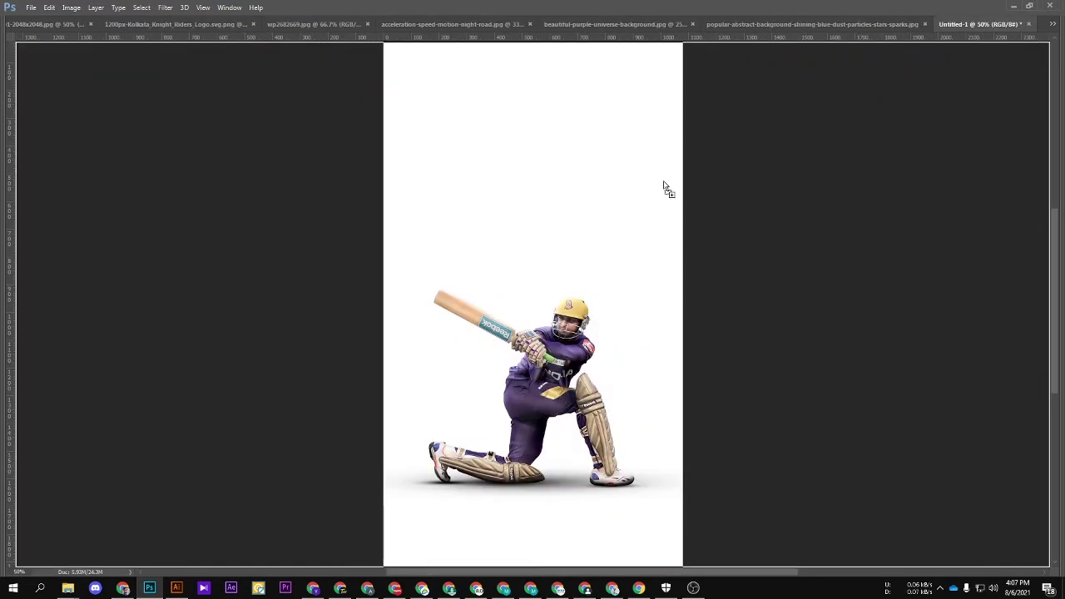
Step: Drag the logo image into the poster and scale it down above the batsman
left_click_drag(624, 213, 612, 200)
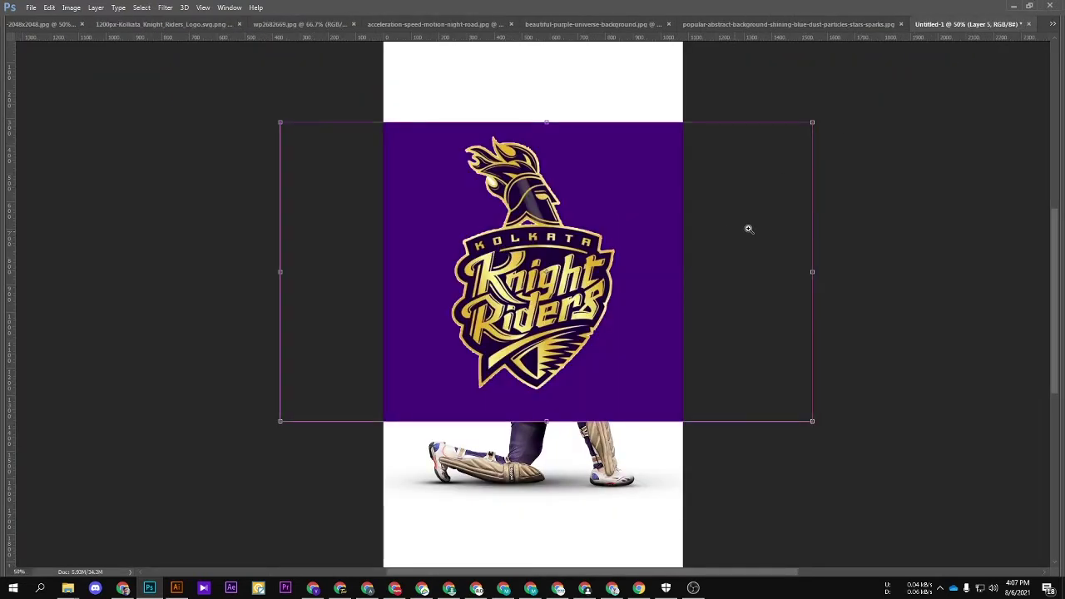
left_click_drag(811, 123, 594, 174)
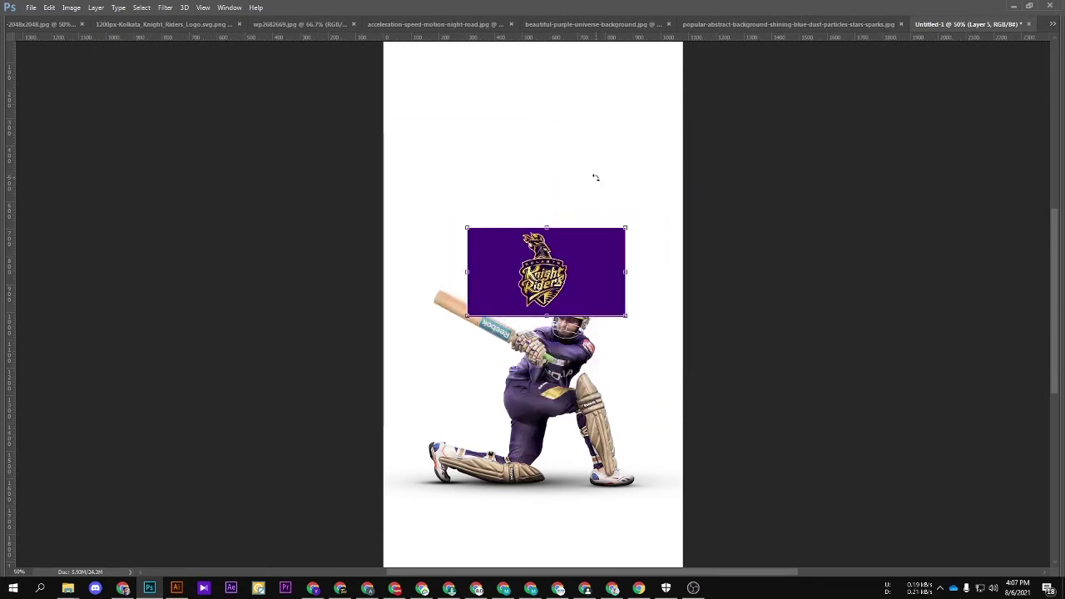
left_click_drag(601, 294, 637, 234)
key("Tab")
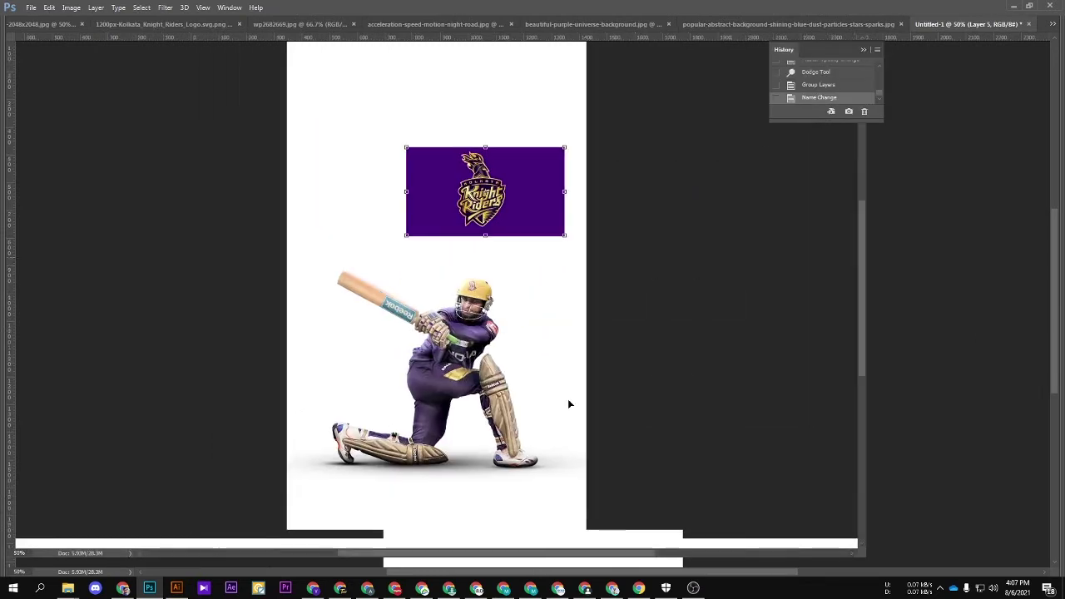
Step: Add a Solid Color fill above Background sampling the logo's purple, then delete the logo layer
left_click(962, 387)
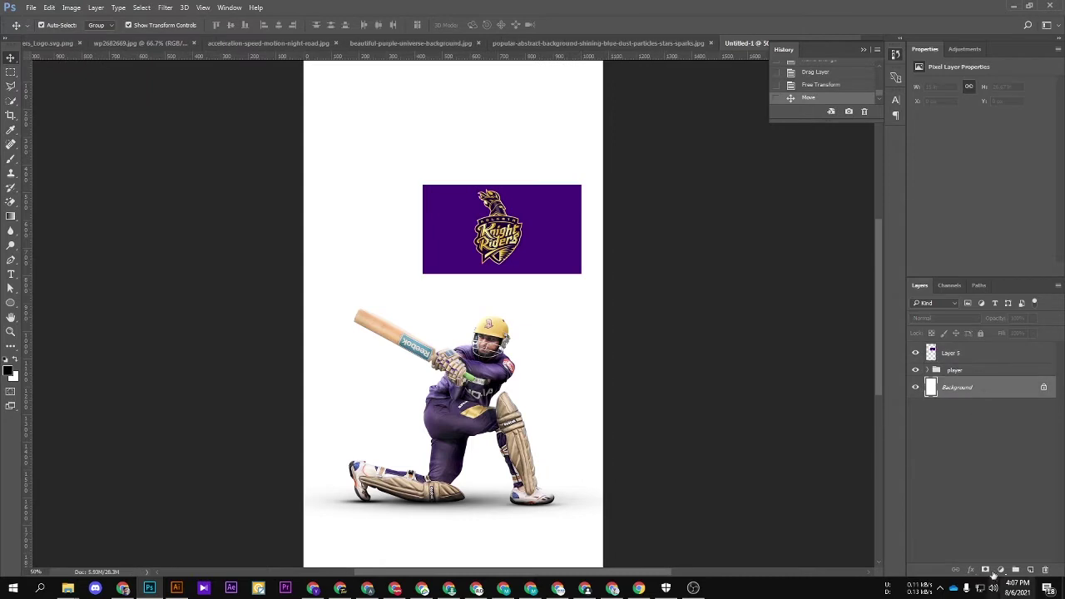
left_click(999, 569)
left_click(990, 327)
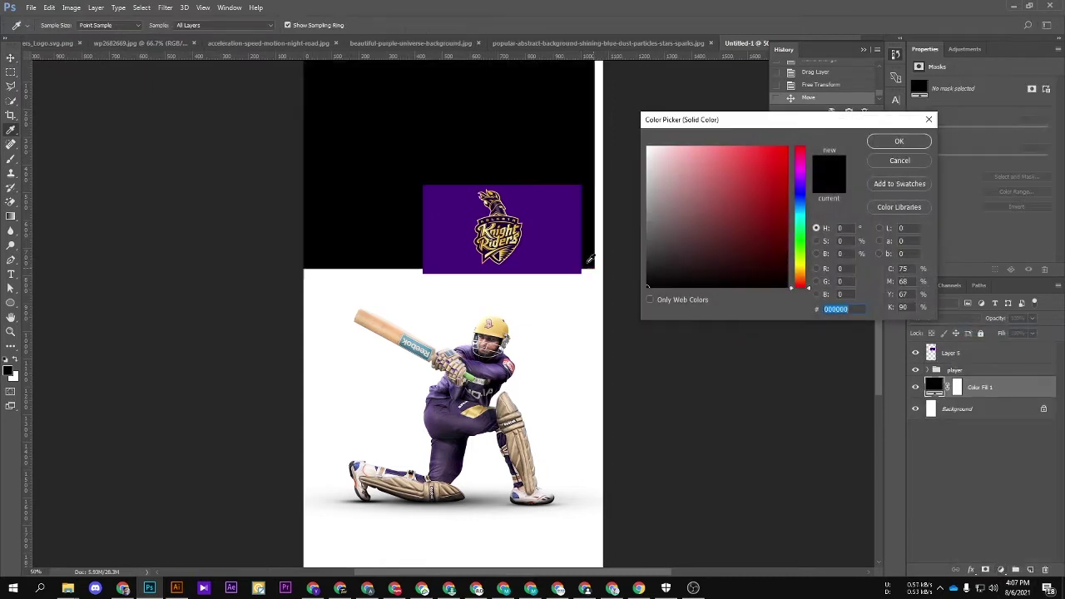
left_click(552, 208)
key("Return")
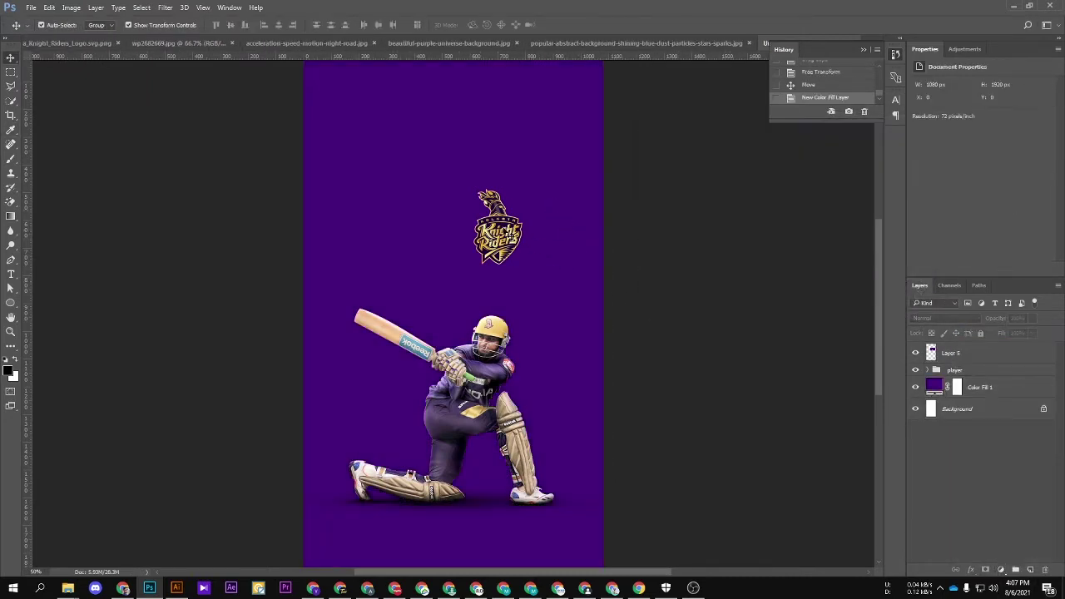
left_click(949, 352)
key("Delete")
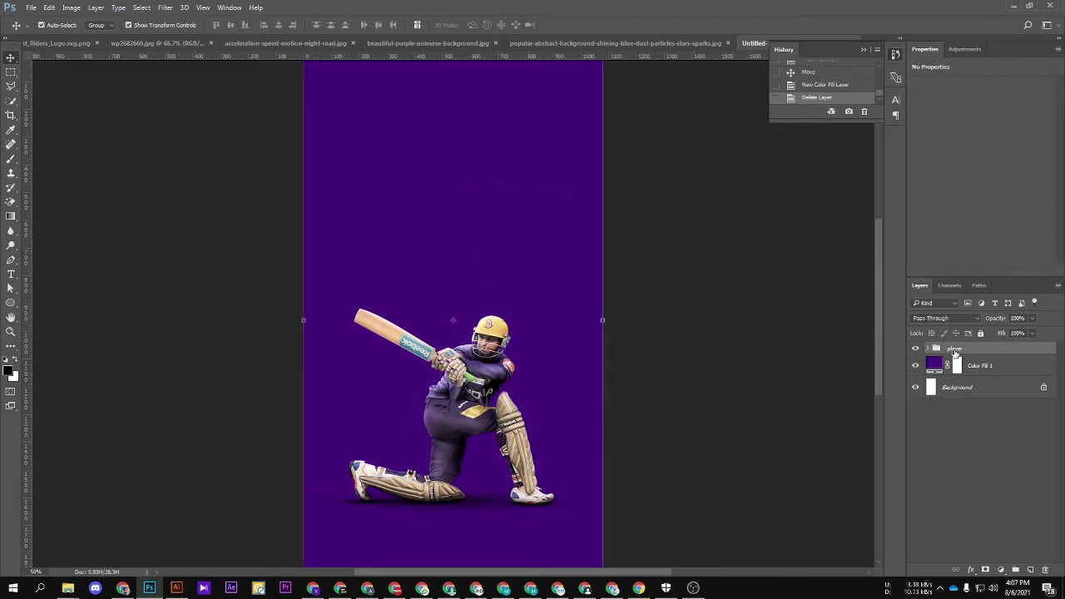
Step: On a new layer, sample the canvas purple and pick a lighter purple as foreground colour
left_click(573, 343, "ctrl")
key("b")
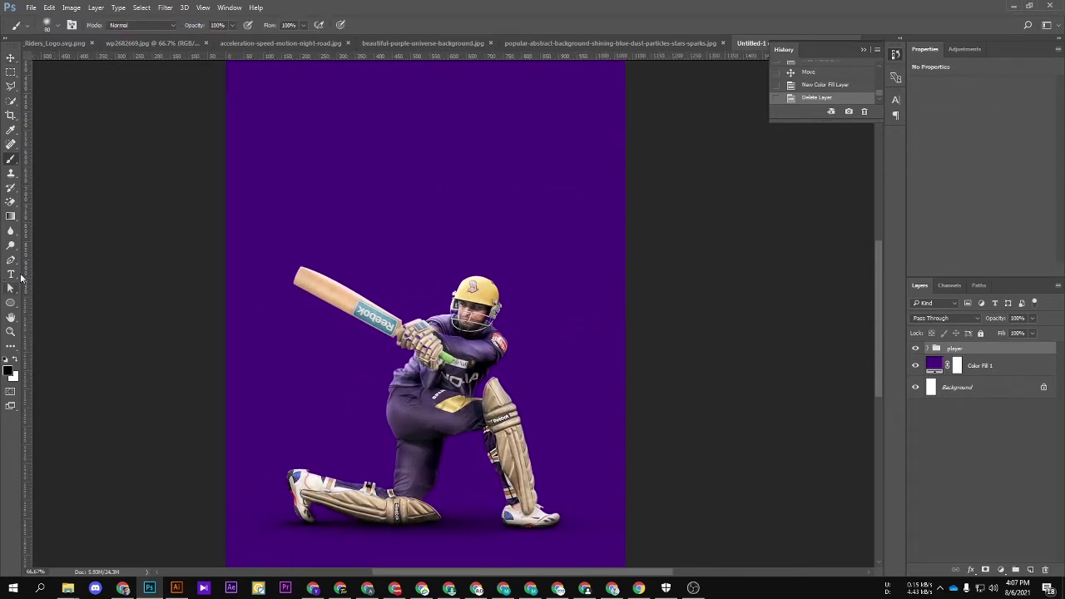
left_click(1030, 570)
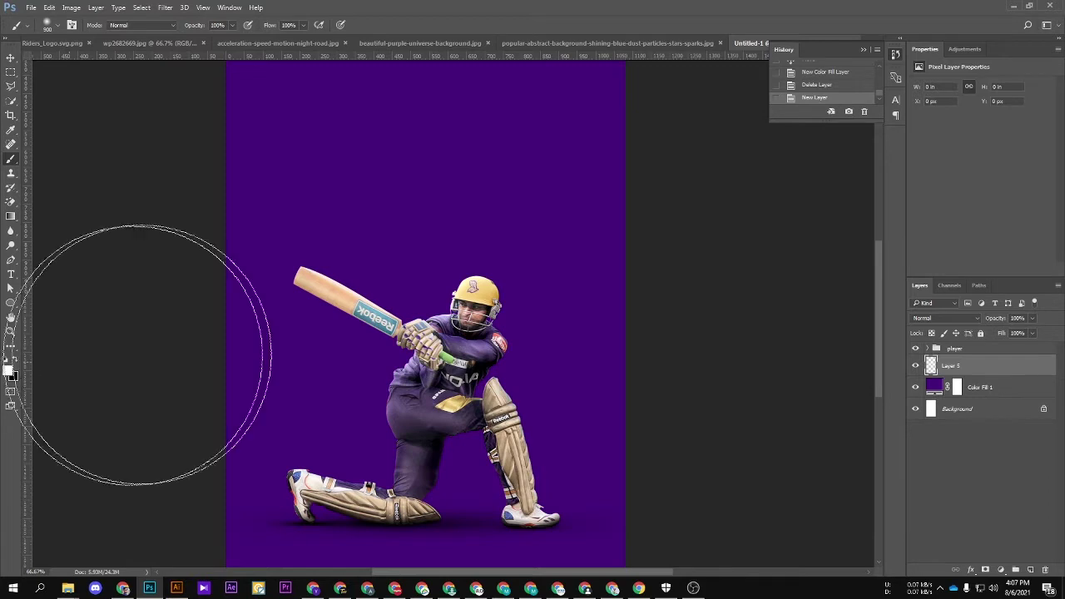
left_click(379, 213, "alt")
left_click(9, 370)
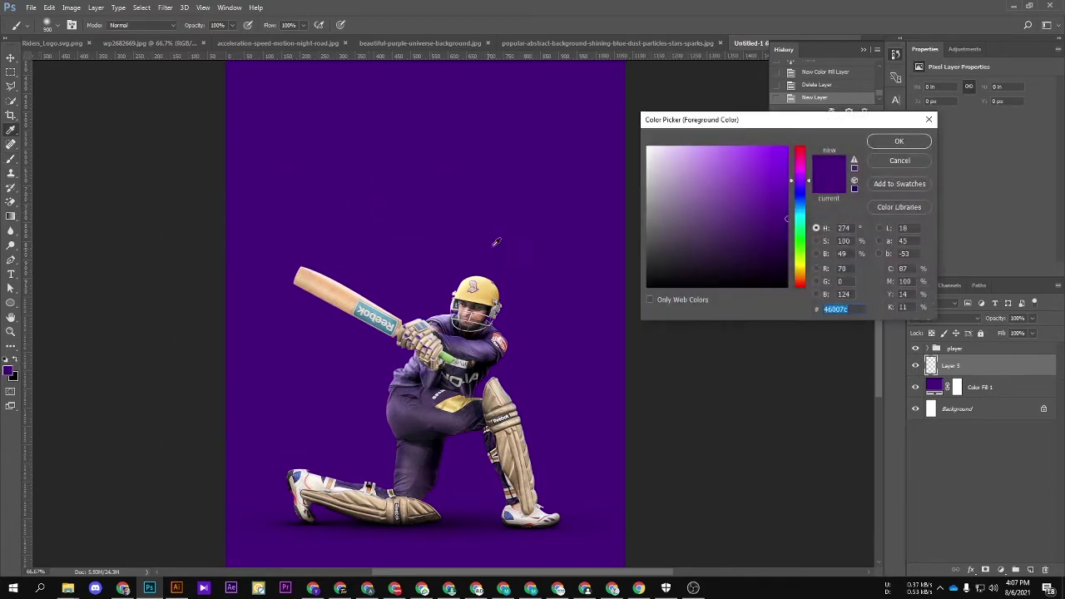
left_click_drag(766, 213, 764, 179)
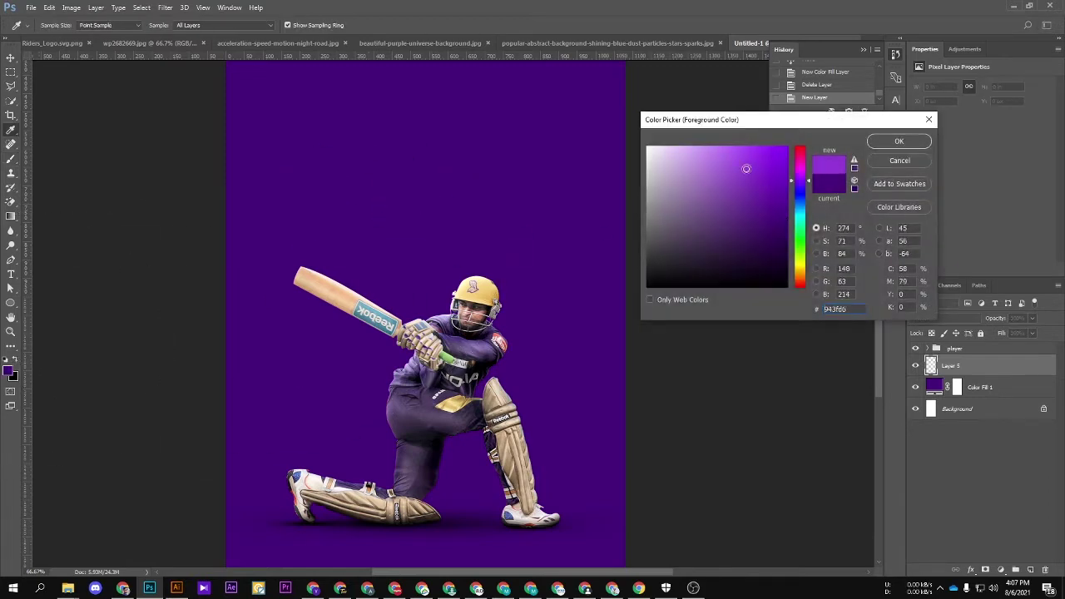
left_click(901, 141)
Step: Paint a large soft-brush dab of the lighter purple at the canvas centre
key("b")
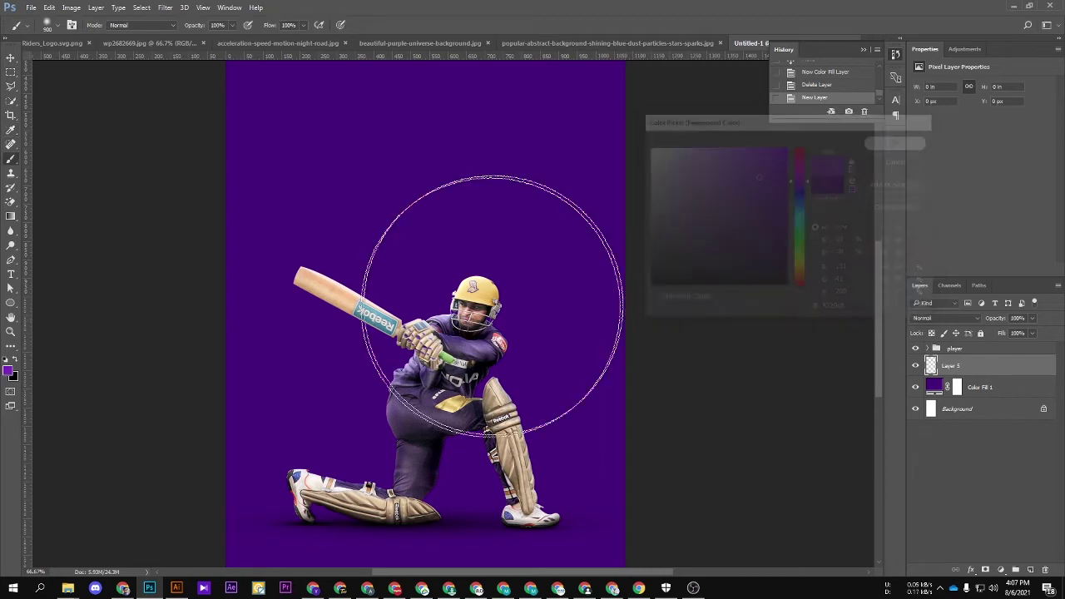
key("bracketright")
key("bracketright")
key("bracketright")
left_click(433, 317)
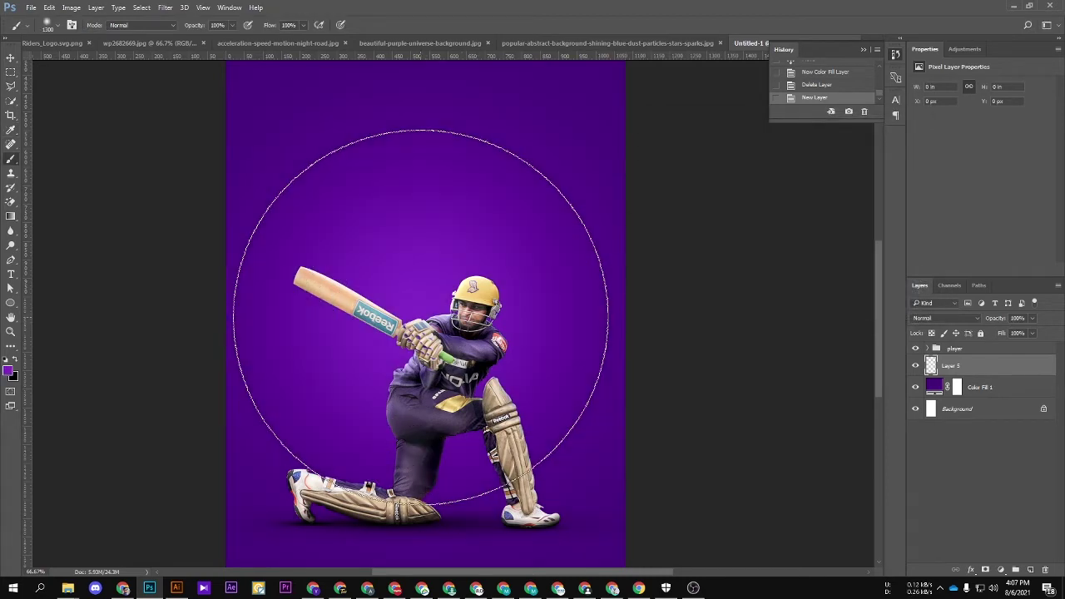
key("ctrl+z")
key("ctrl+z")
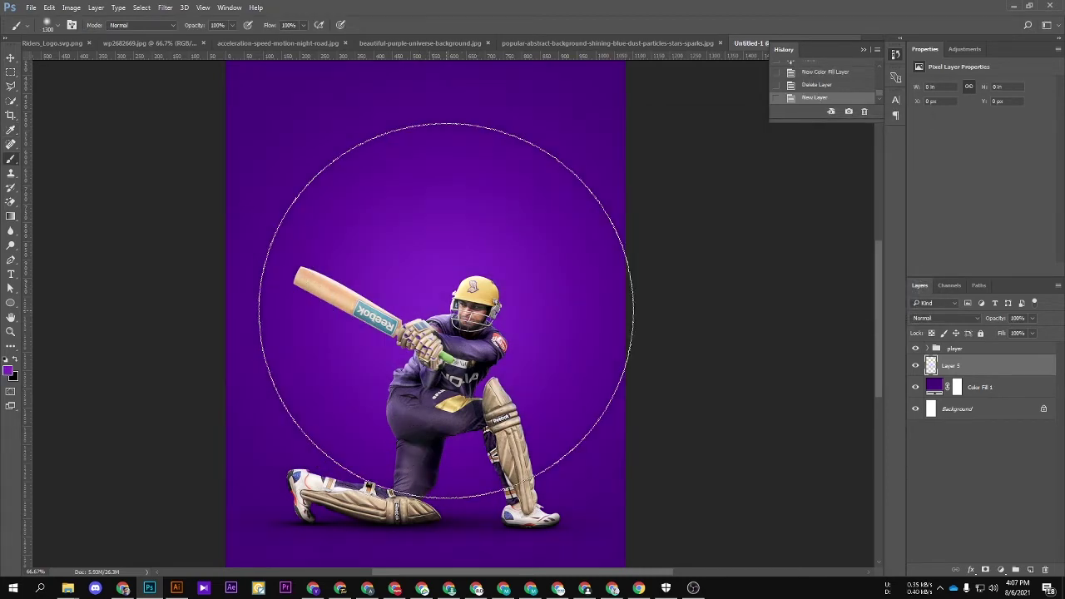
key("ctrl+z")
key("ctrl+z")
key("ctrl+z")
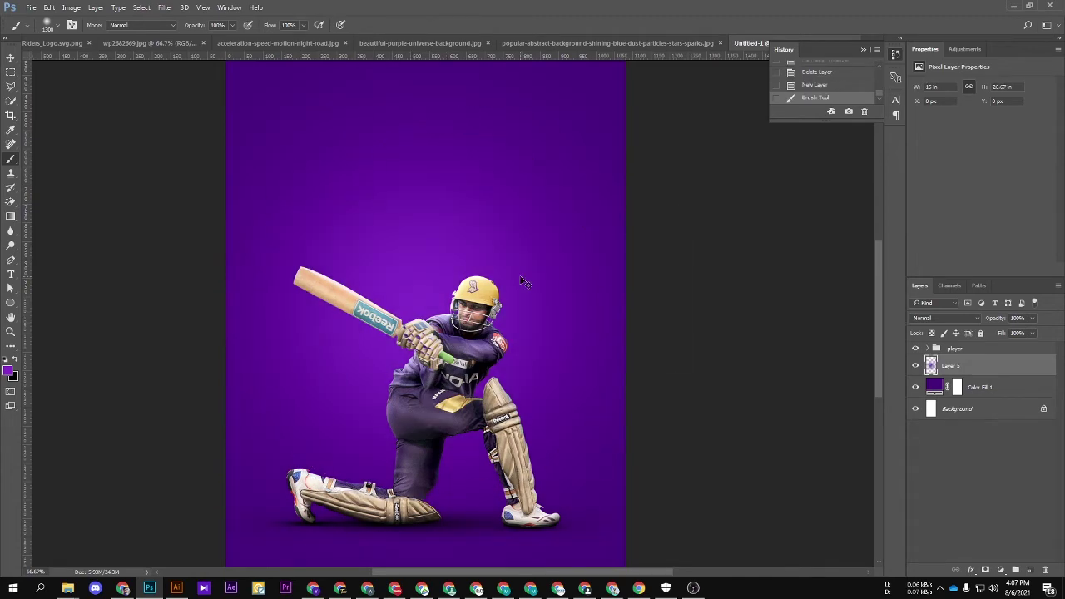
key("ctrl+minus")
Step: Set the glow layer to Screen at about 63% opacity, after trying Overlay, and add an empty layer above
key("v")
scroll(724, 339, "down", 1)
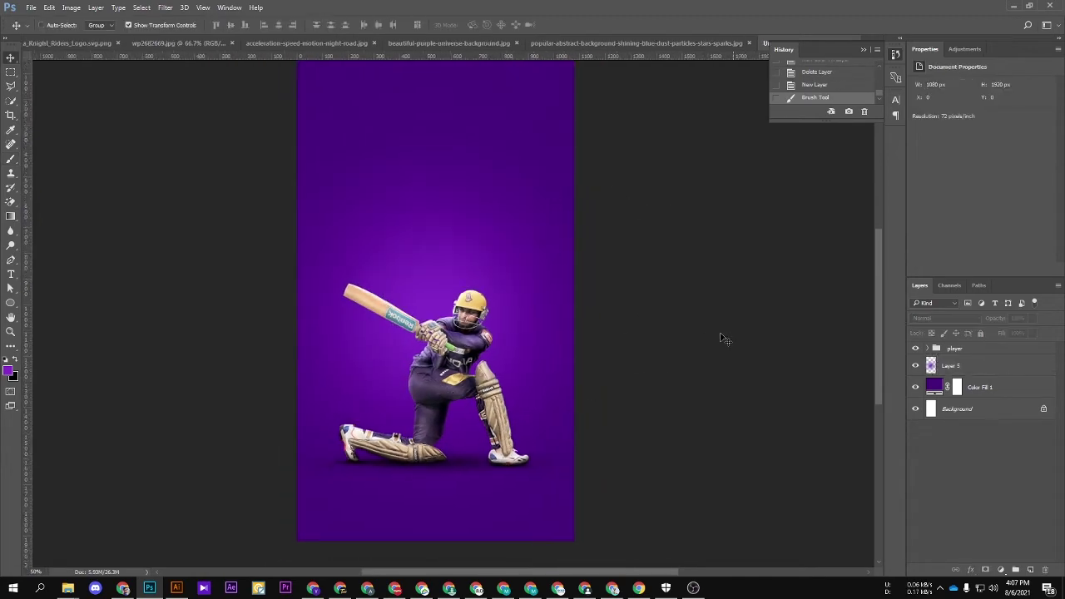
scroll(573, 333, "up", 1)
left_click(513, 308)
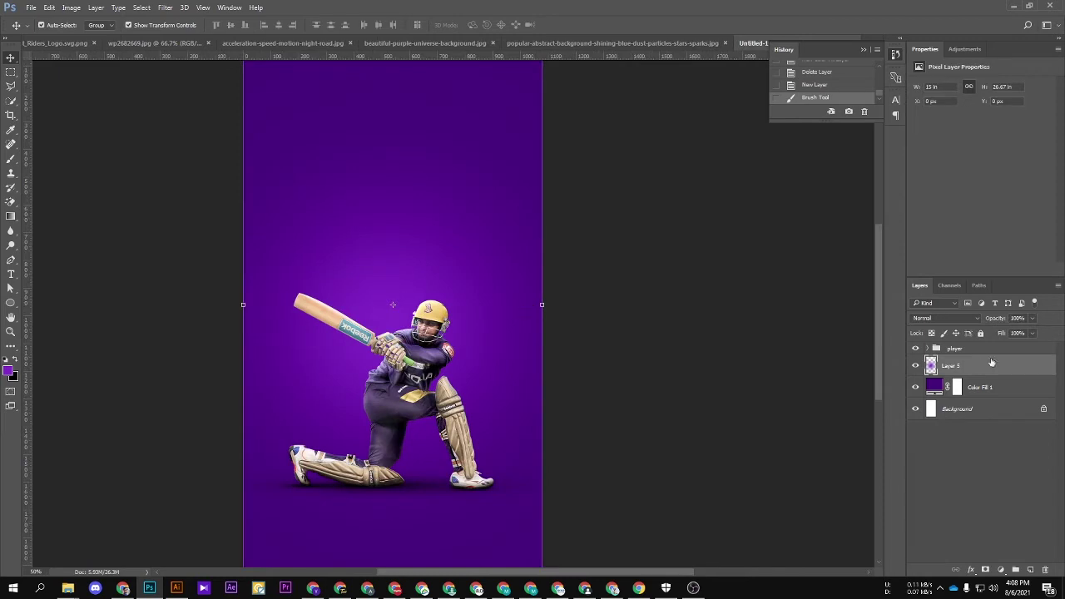
left_click(928, 317)
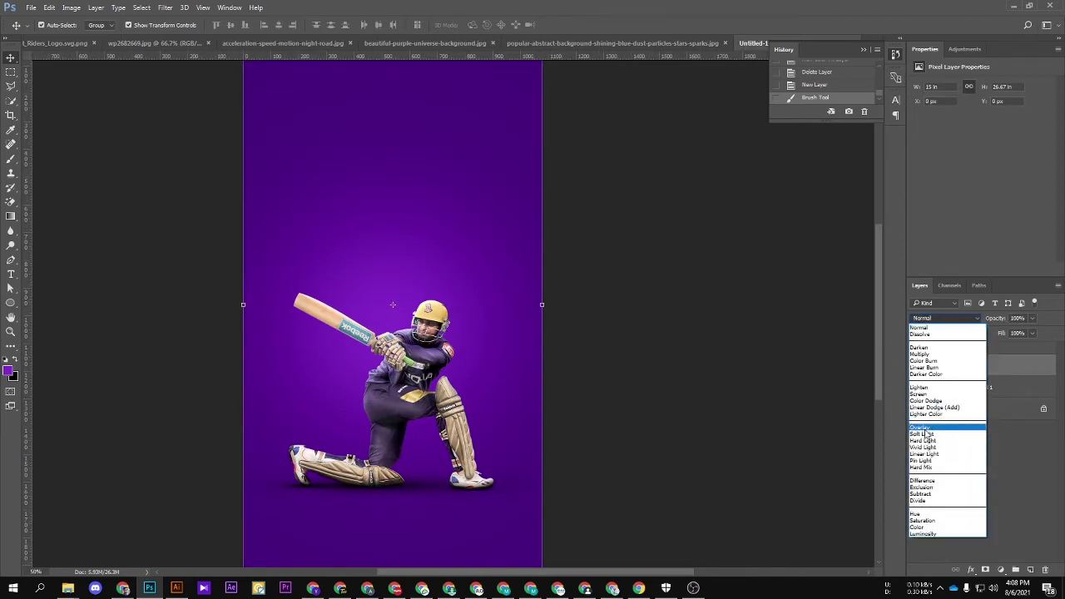
left_click(925, 433)
left_click(950, 317)
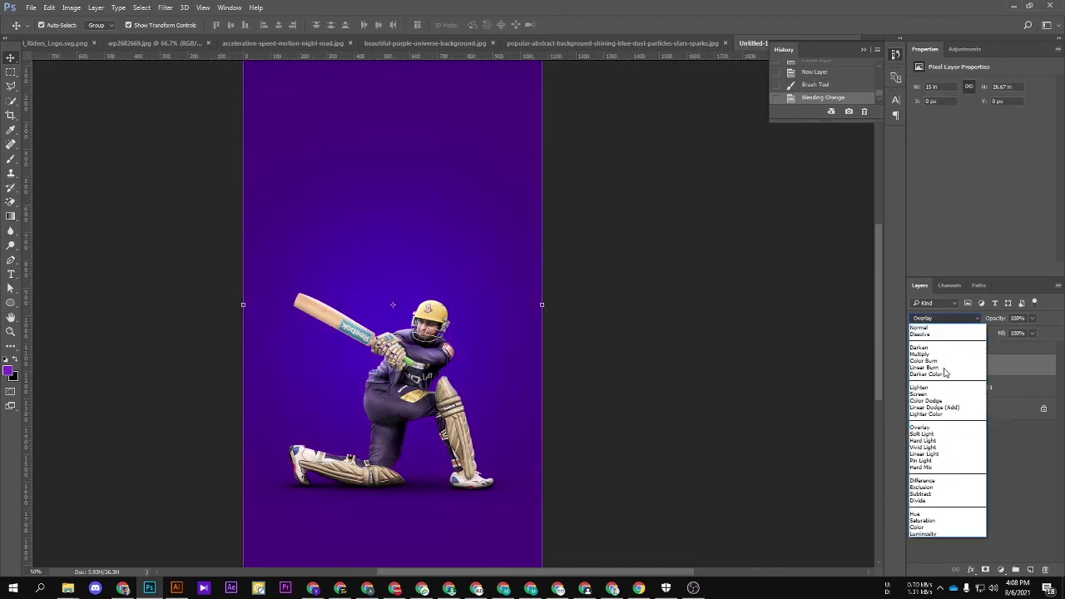
left_click(936, 396)
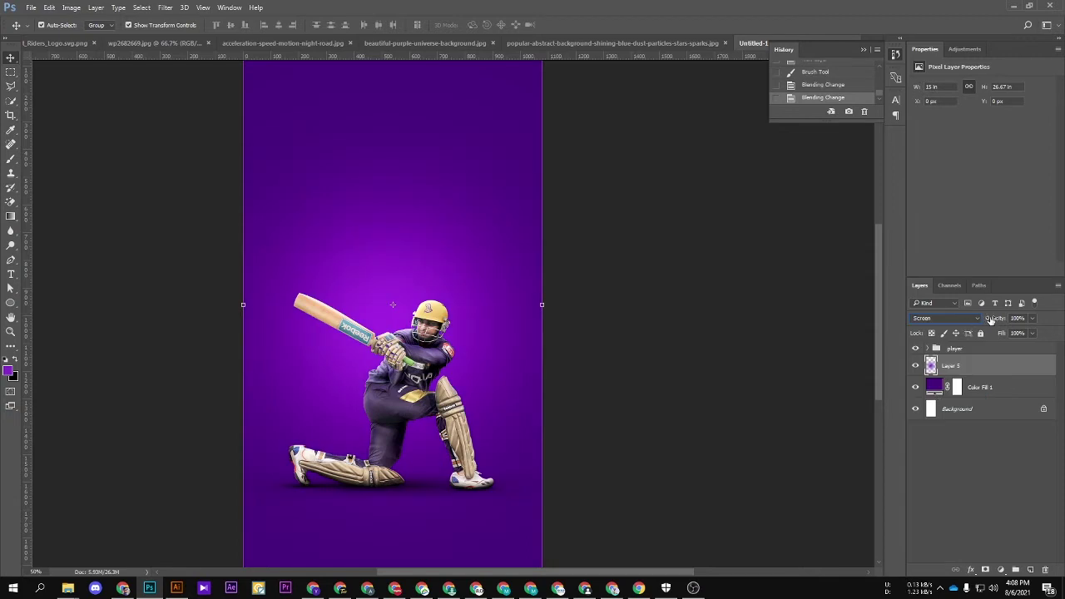
left_click_drag(991, 320, 958, 319)
left_click(1030, 572)
key("b")
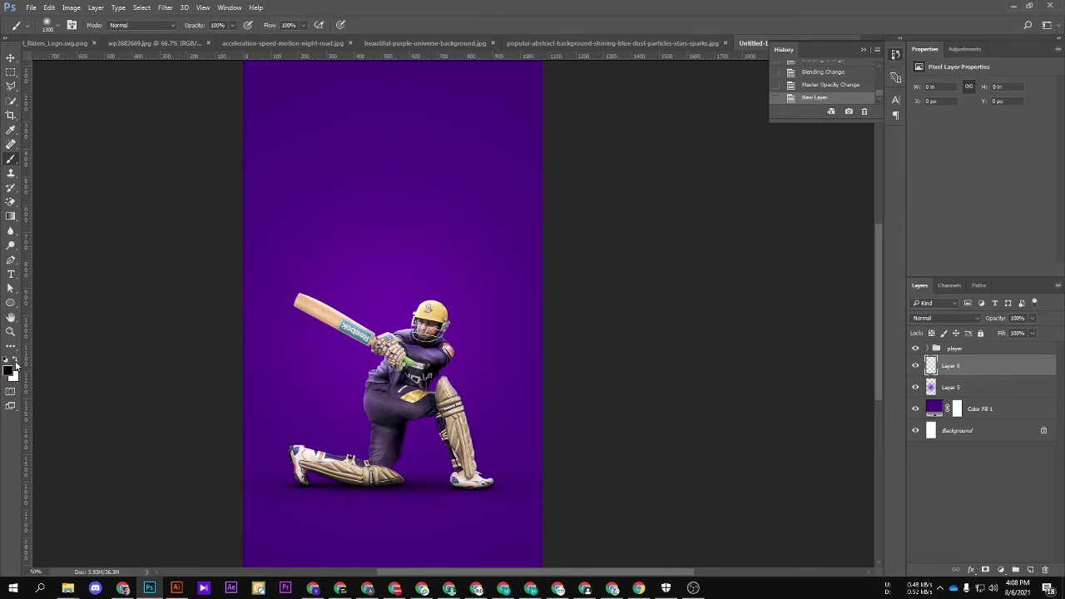
Step: Add a new layer above Color Fill 1 and paint a large soft white dab at the centre
left_click(983, 406)
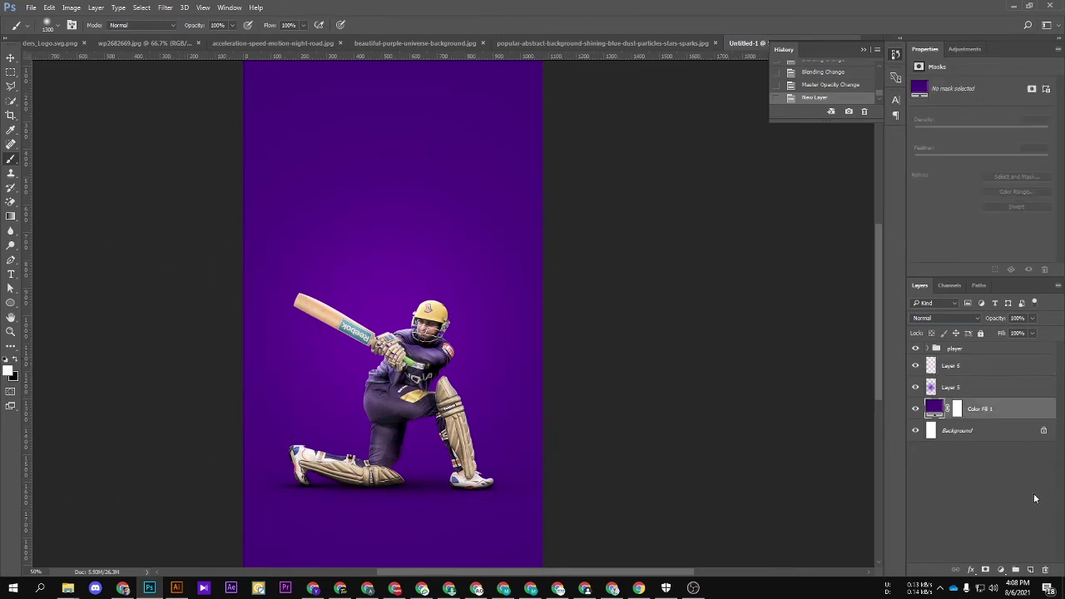
left_click(1030, 573)
key("bracketright")
key("bracketright")
key("bracketright")
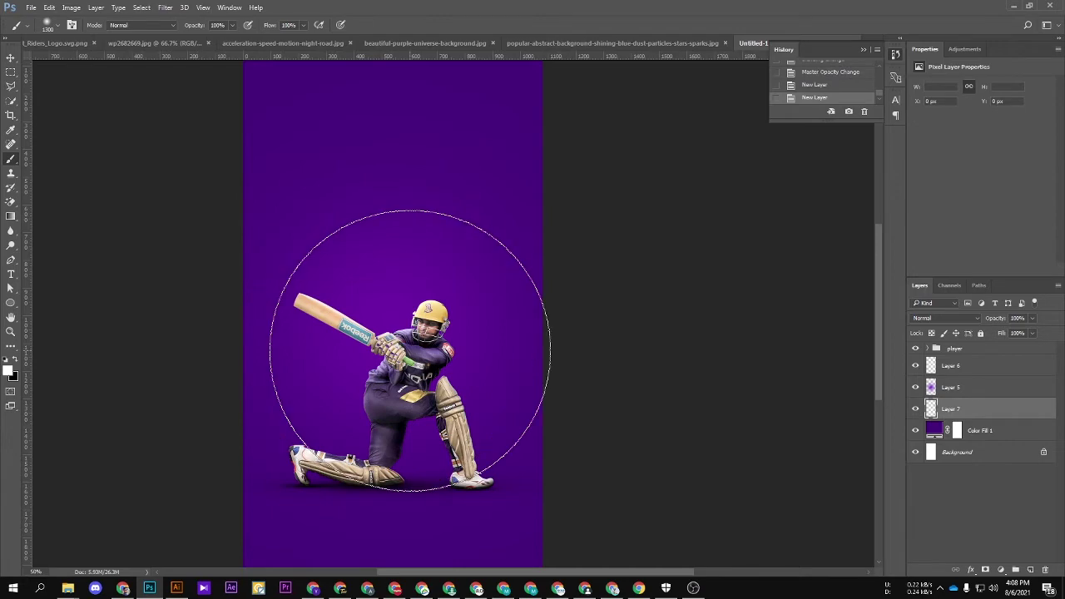
key("bracketright")
key("bracketright")
left_click(391, 299)
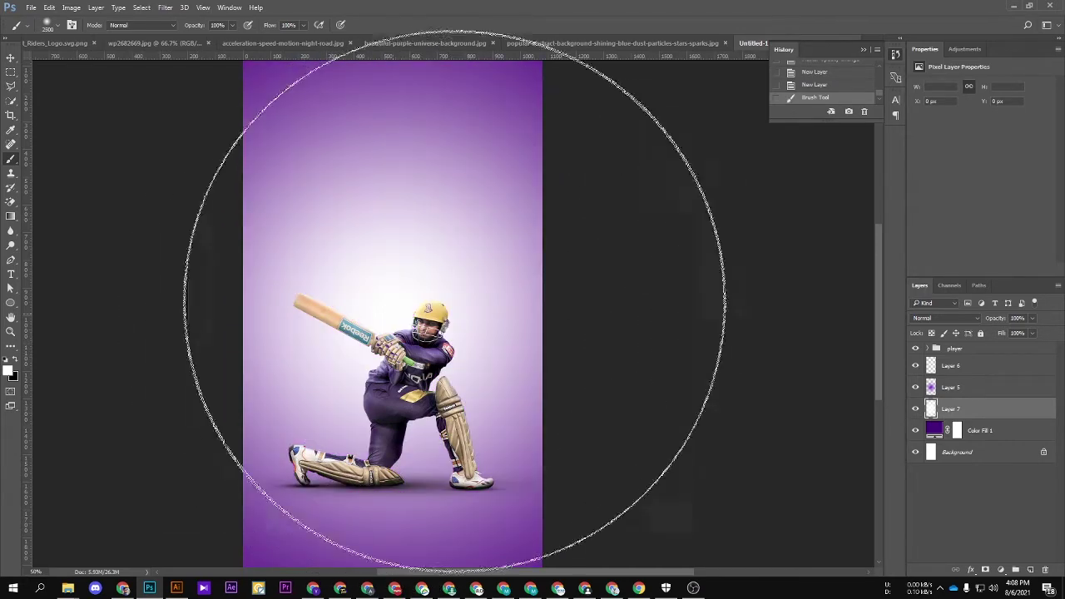
Step: Set the white glow layer to Soft Light at 66% opacity
left_click(949, 318)
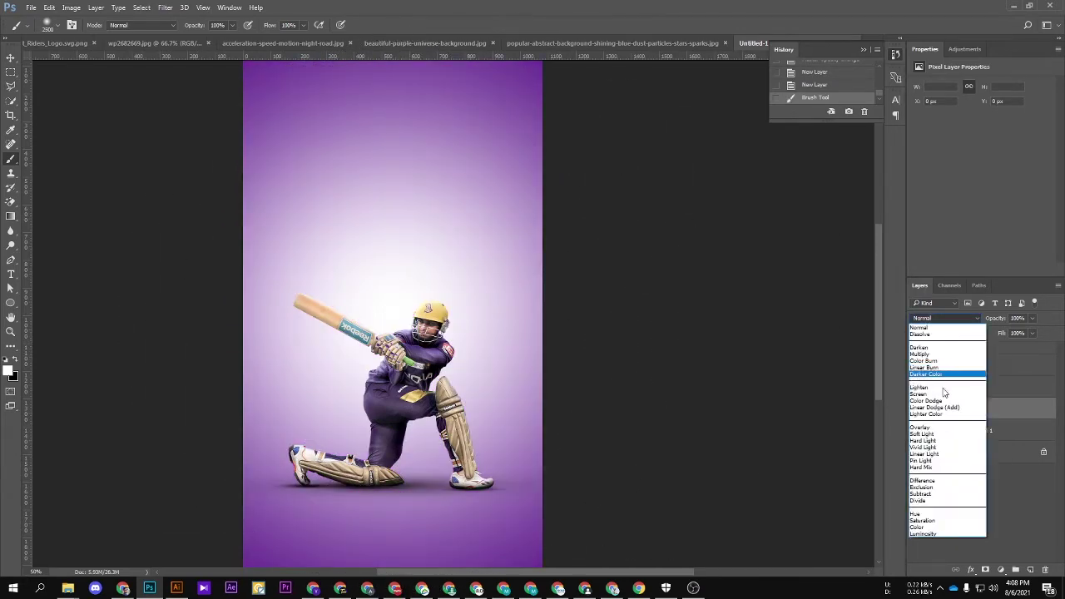
left_click(925, 428)
left_click(948, 319)
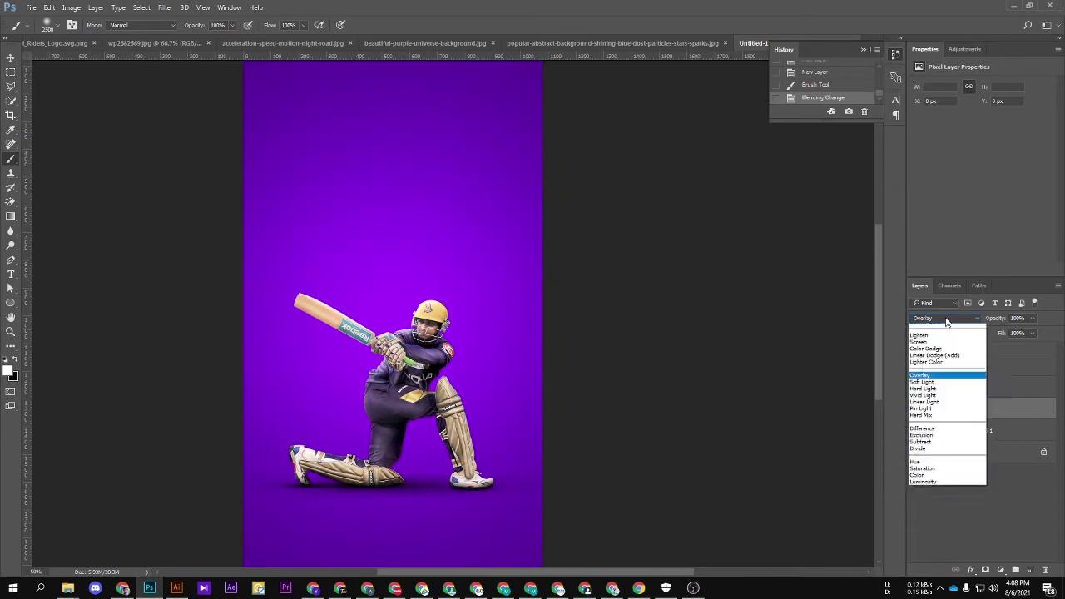
left_click(921, 429)
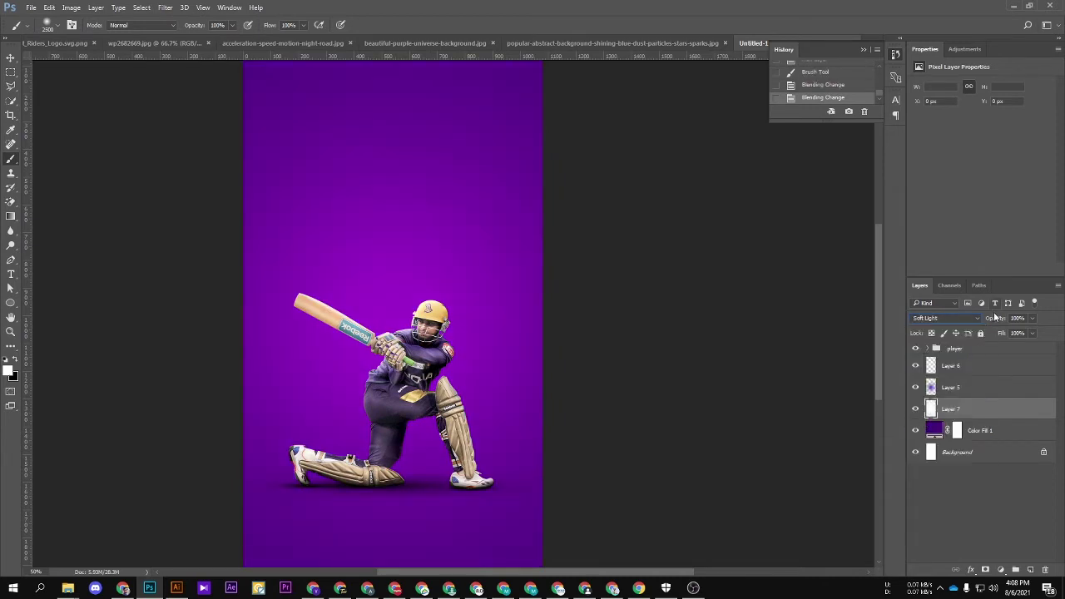
mouse_move(990, 319)
left_mouse_down()
mouse_move(948, 320)
mouse_move(977, 320)
left_mouse_up()
left_click(11, 57)
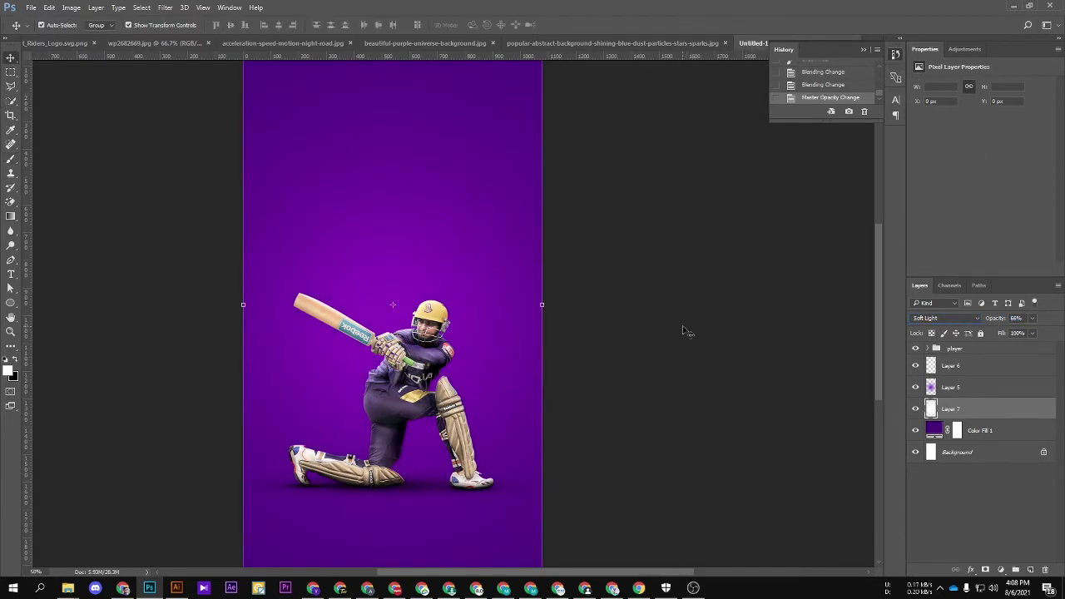
left_click(682, 329)
scroll(694, 336, "down", 2)
Step: Expand the player group and add a new empty layer at its top
scroll(450, 312, "up", 2)
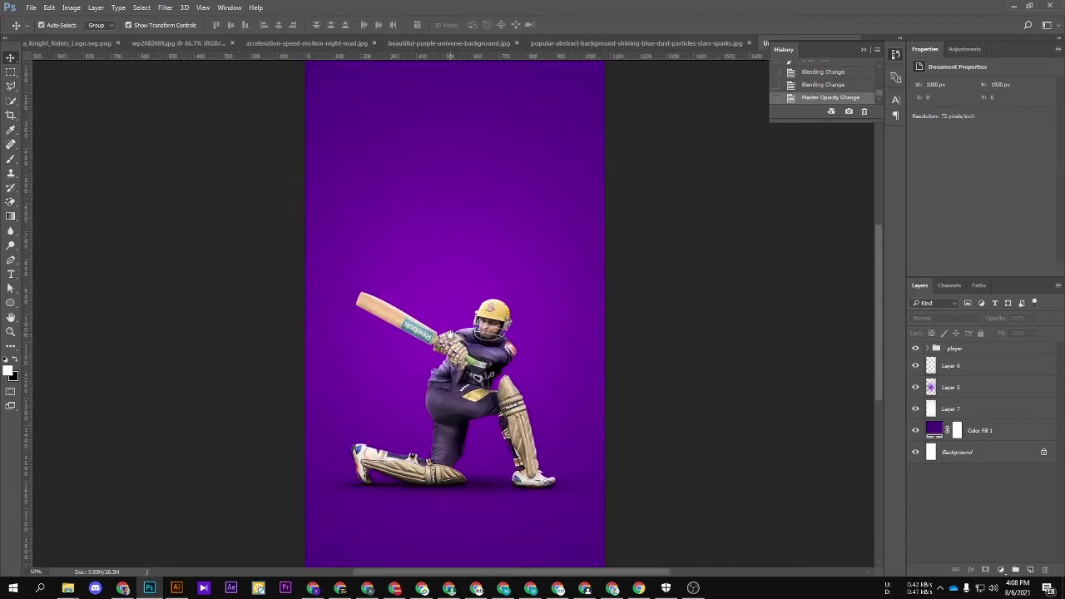
scroll(466, 383, "up", 1)
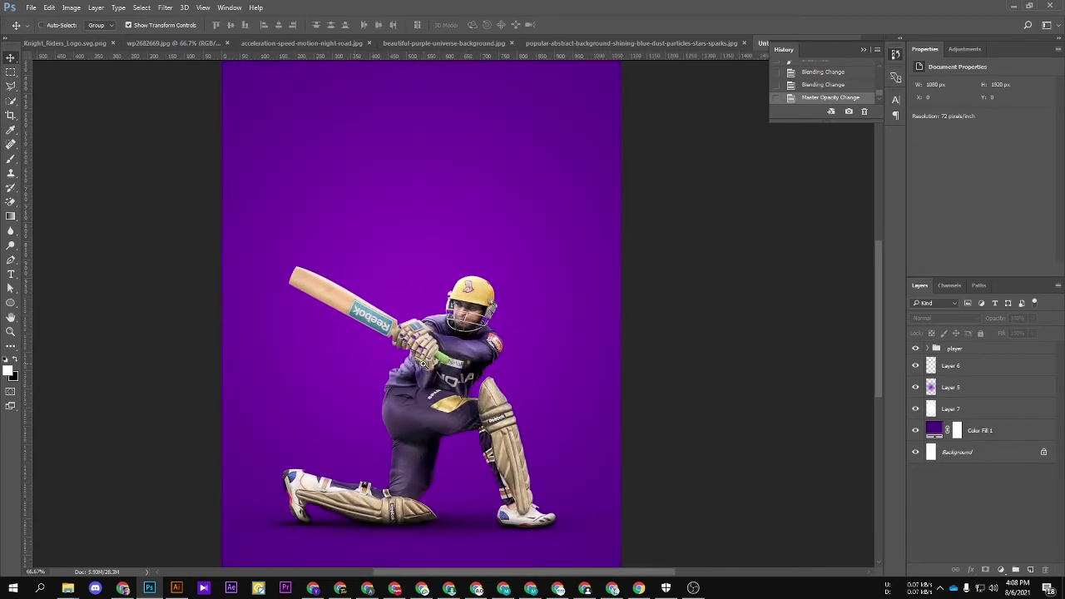
scroll(422, 363, "up", 1)
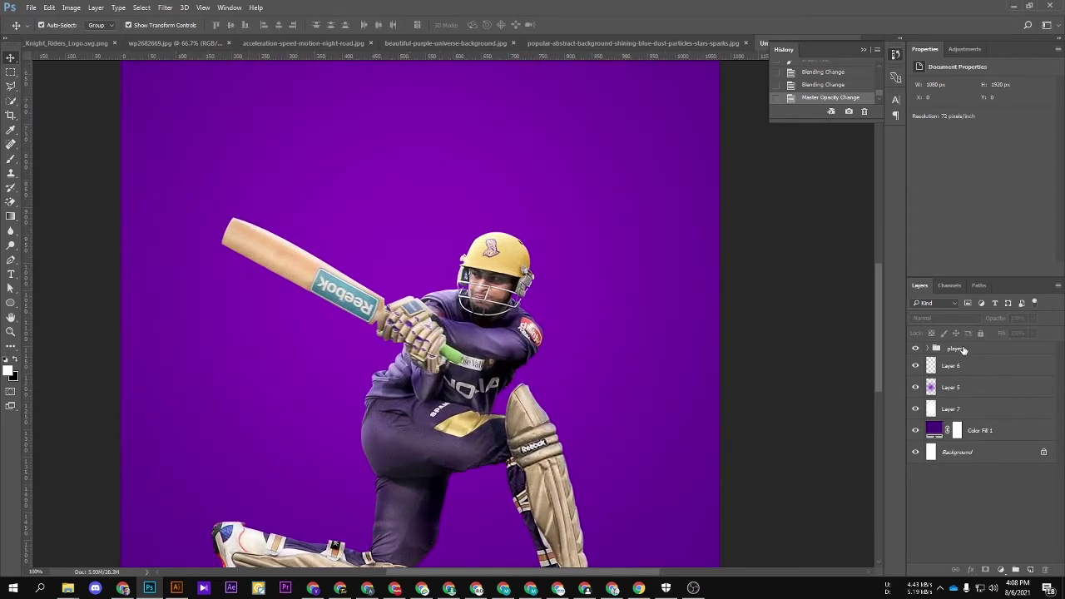
left_click(962, 349)
left_click(927, 348)
left_click(1030, 570)
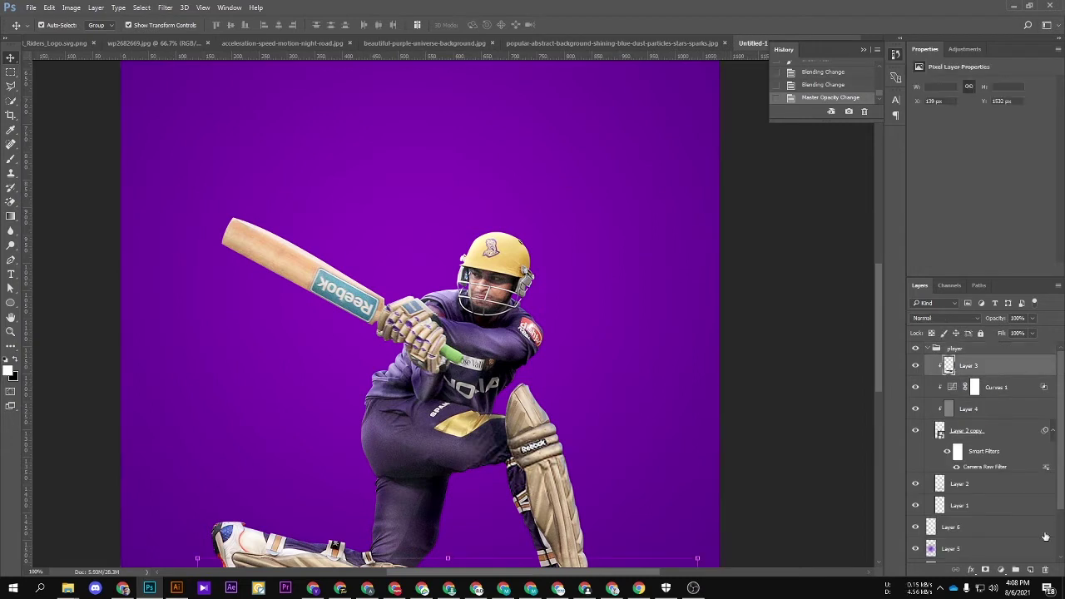
key("b")
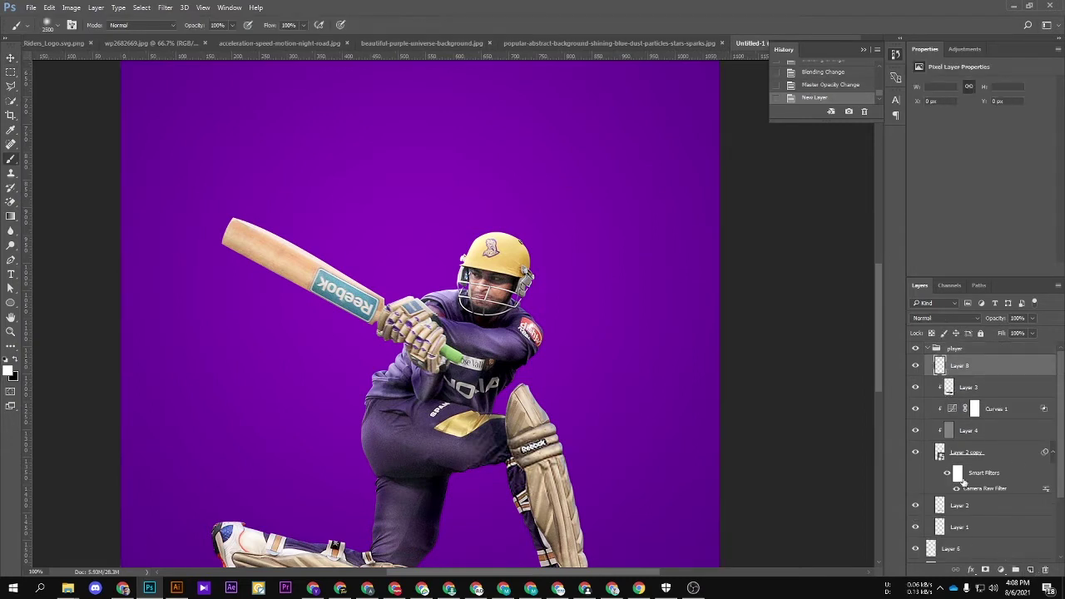
Step: Add a colorized Hue/Saturation adjustment with Hue 288 and Saturation 48
left_click(1000, 570)
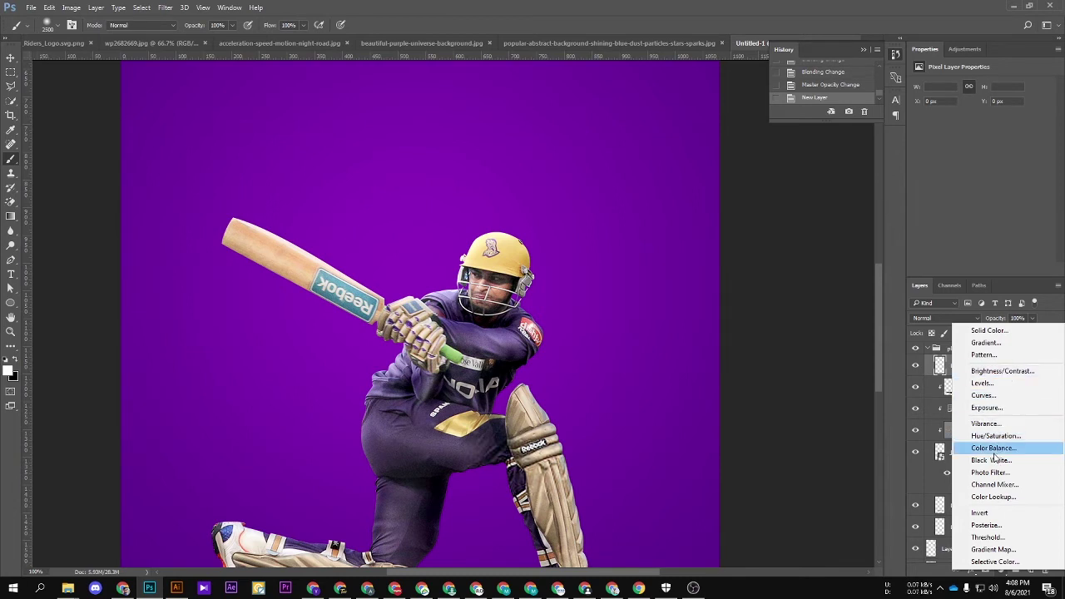
left_click(994, 436)
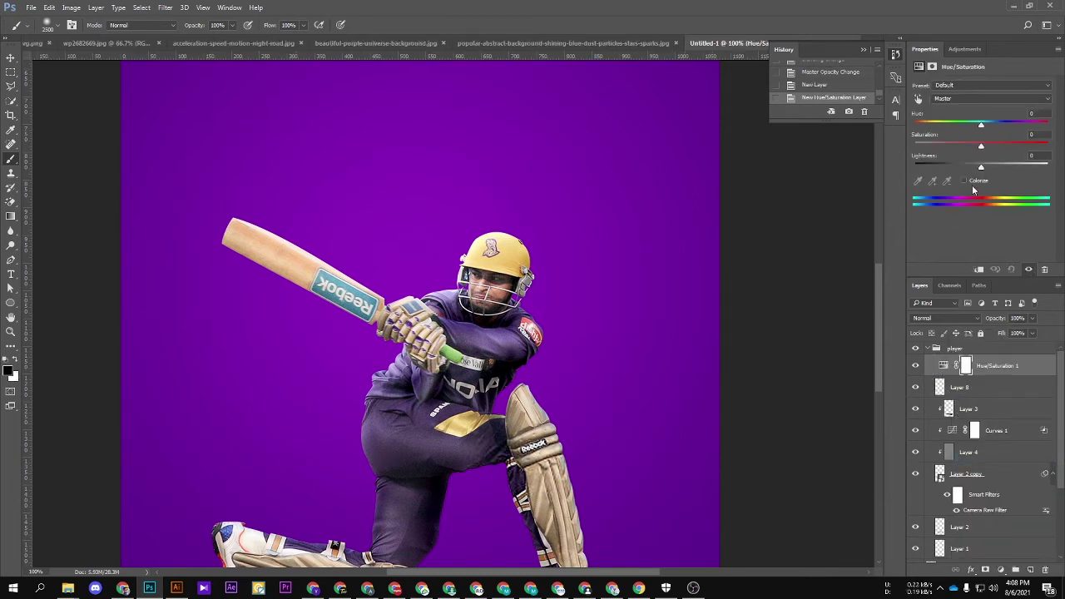
left_click(965, 180)
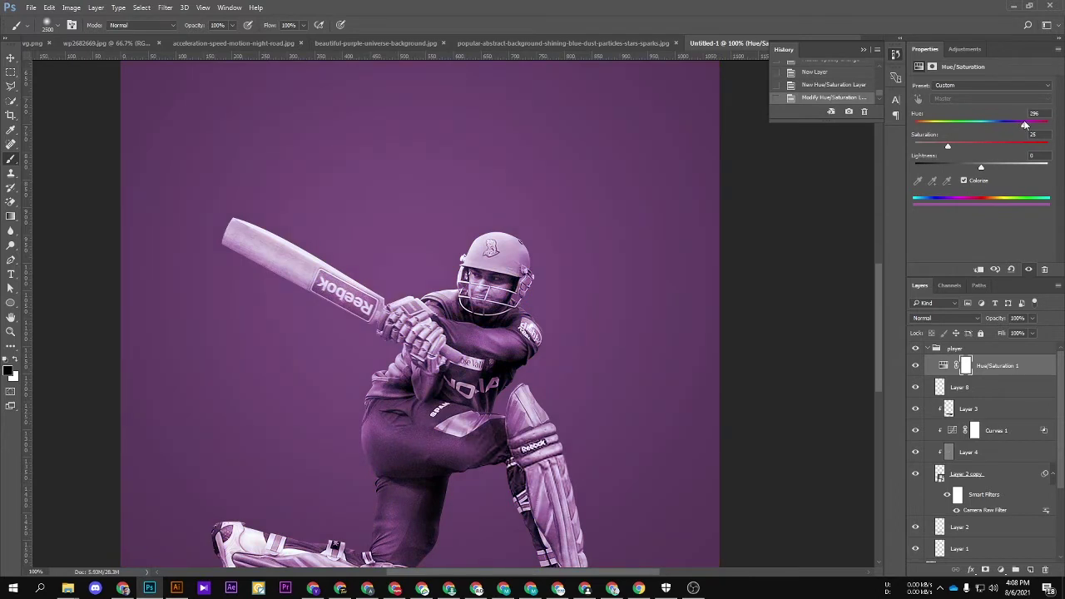
left_click_drag(959, 146, 971, 150)
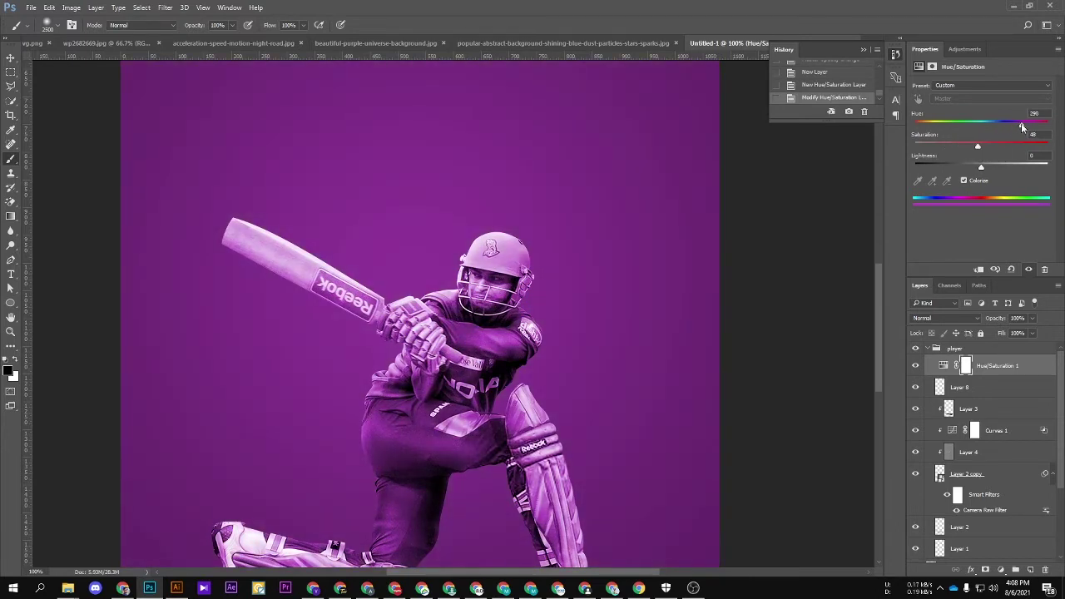
left_click_drag(1022, 127, 1022, 126)
Step: Split the Hue/Saturation layer's Blend If Underlying Layer black slider to 0/182
right_click(1015, 368)
left_click(850, 175)
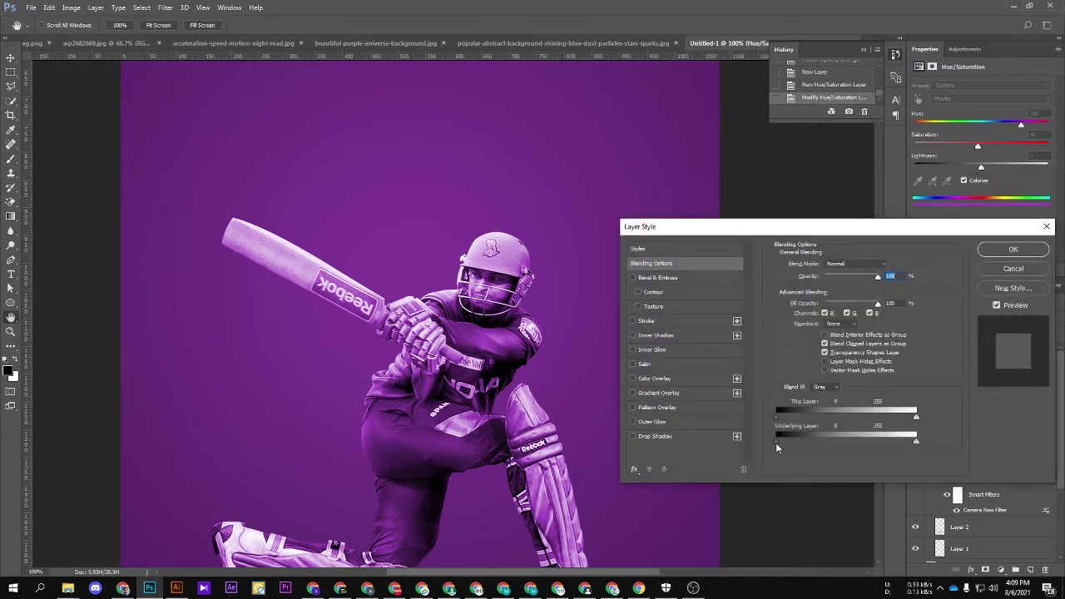
mouse_move(775, 442)
left_mouse_down()
mouse_move(877, 441)
mouse_move(848, 440)
left_mouse_up()
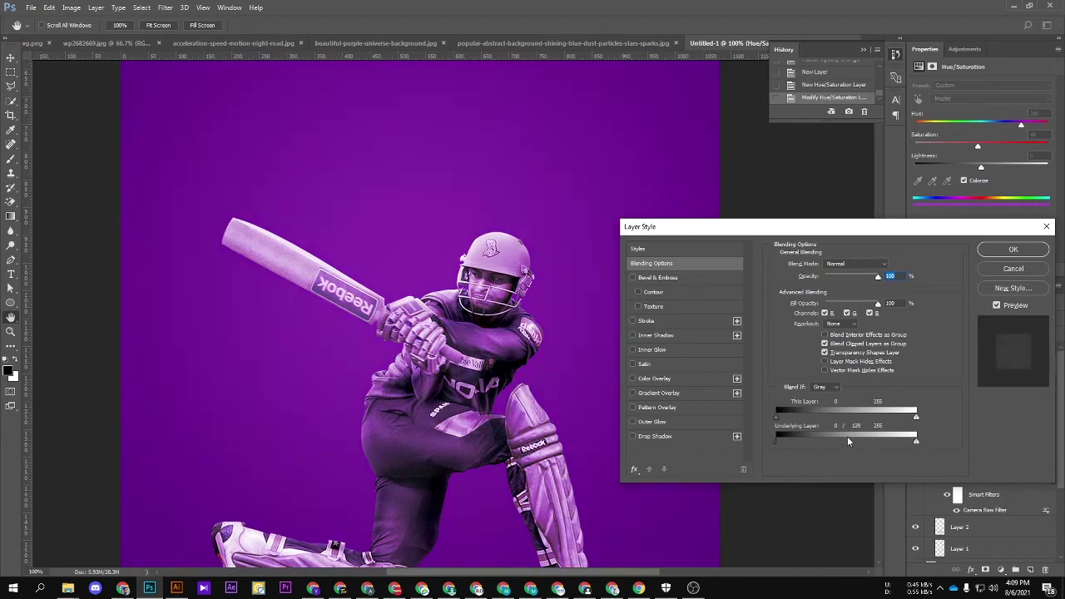
left_click(1029, 248)
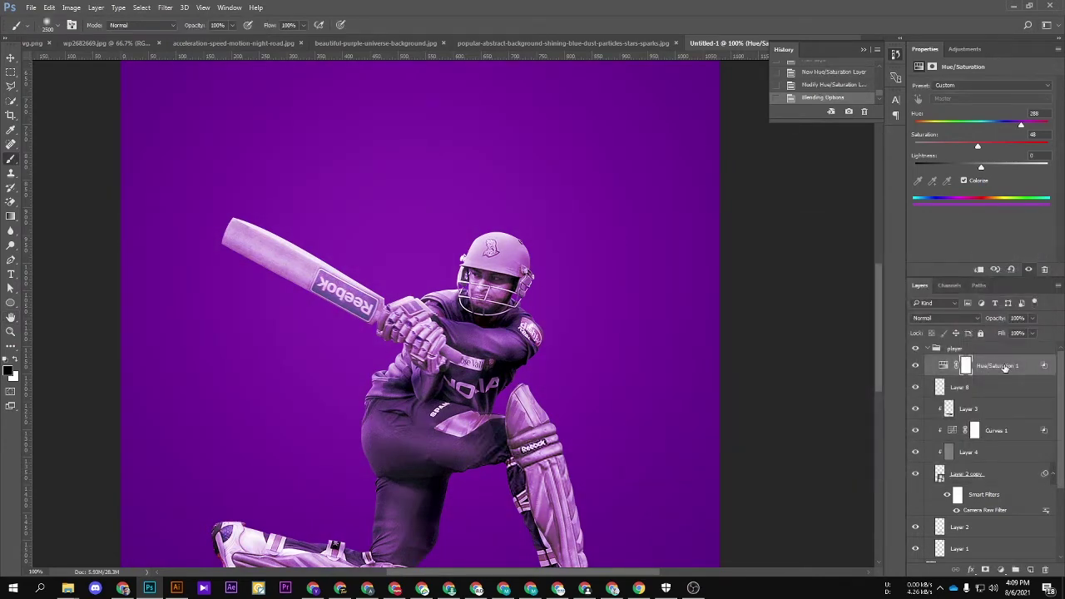
Step: Delete Layer 8, clip Hue/Saturation 1 to Layer 3, and invert its mask to black
left_click(975, 389)
key("Delete")
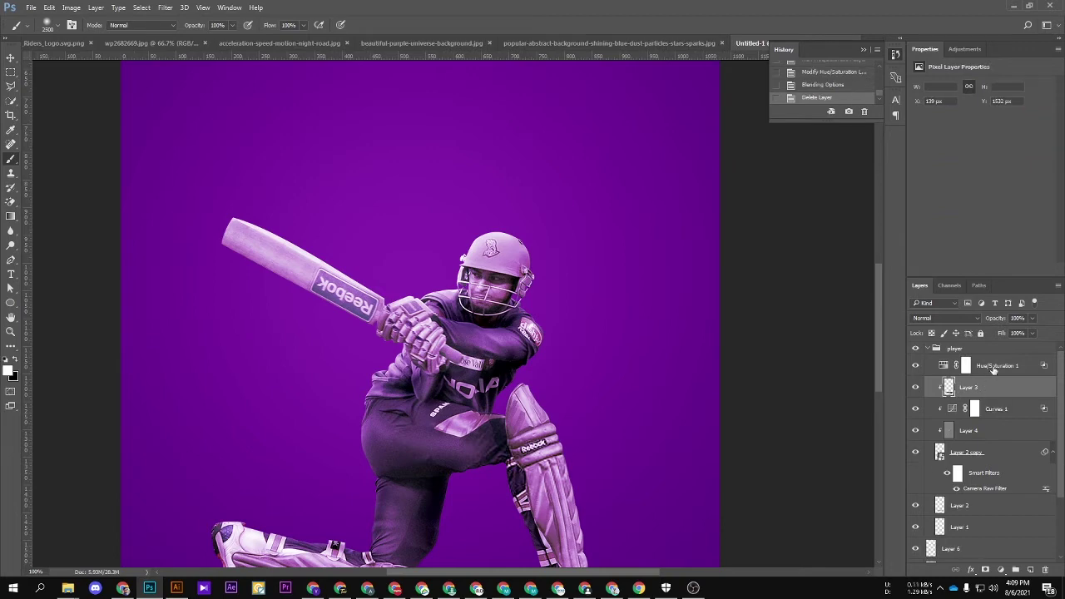
left_click(993, 369)
left_click(980, 270)
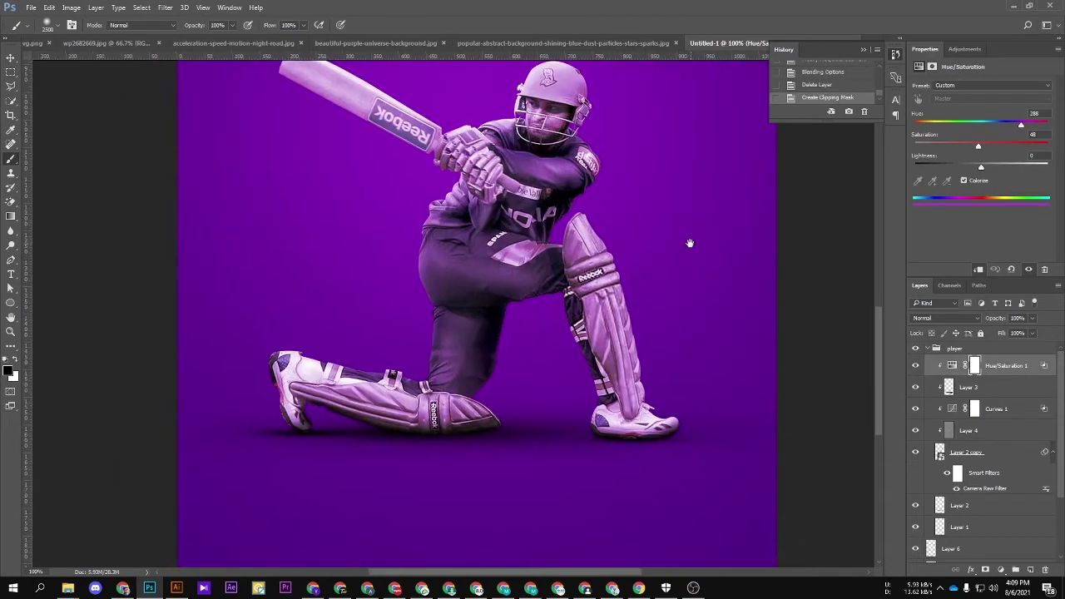
left_click(974, 368)
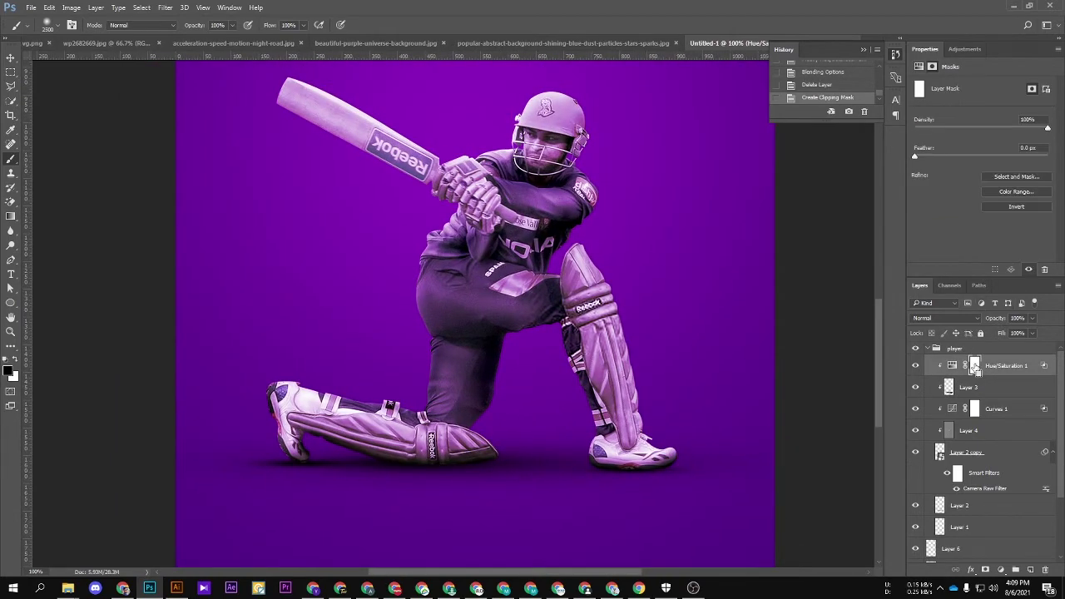
key("ctrl+i")
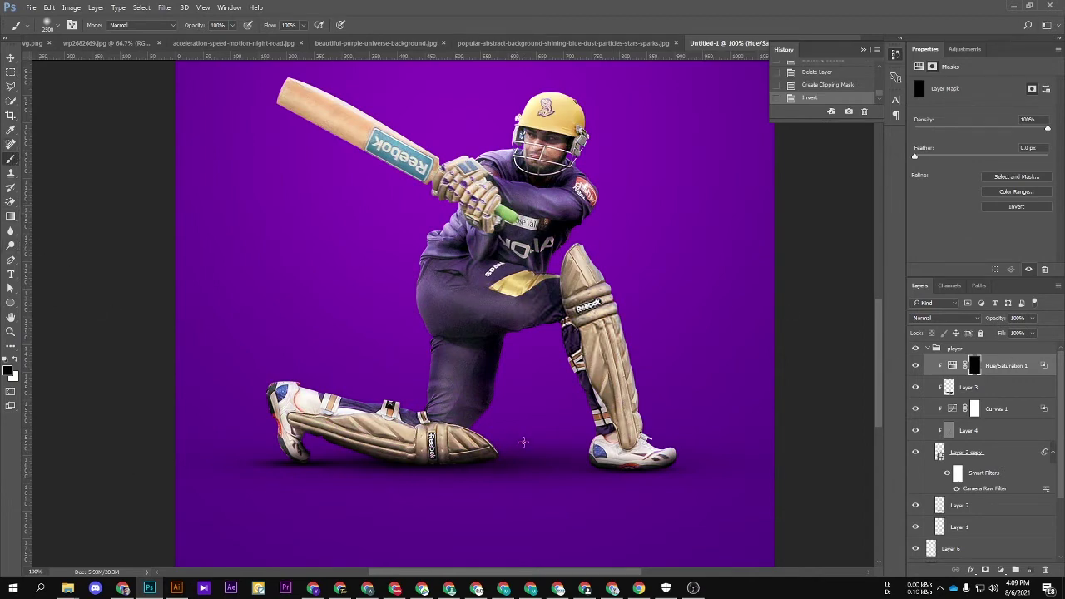
Step: Paint white onto the Hue/Saturation mask with a small brush to tint the bat
key("bracketleft")
key("bracketleft")
key("bracketleft")
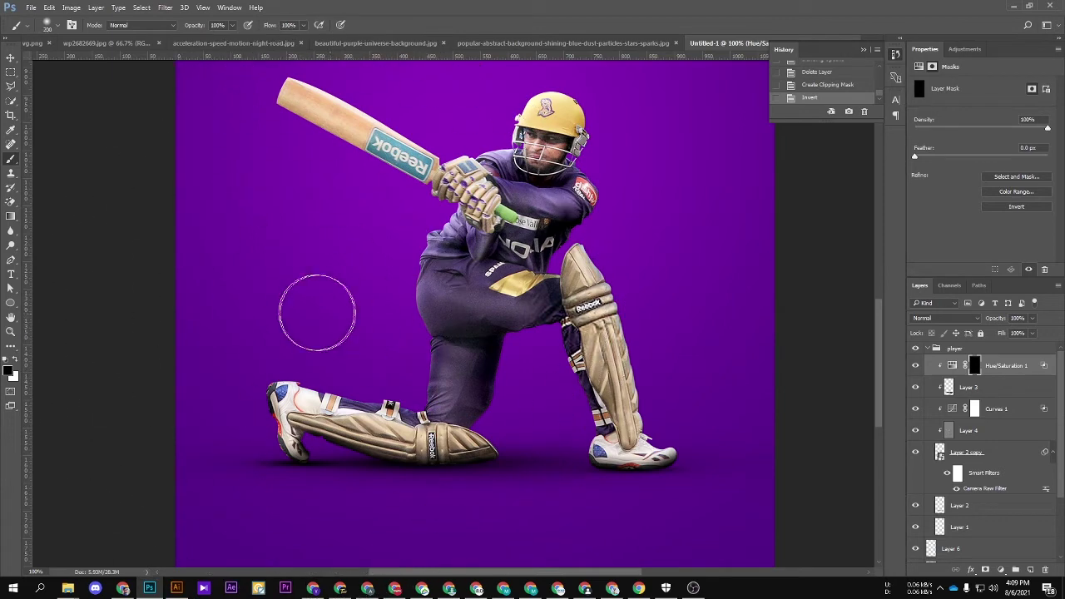
left_click(245, 333)
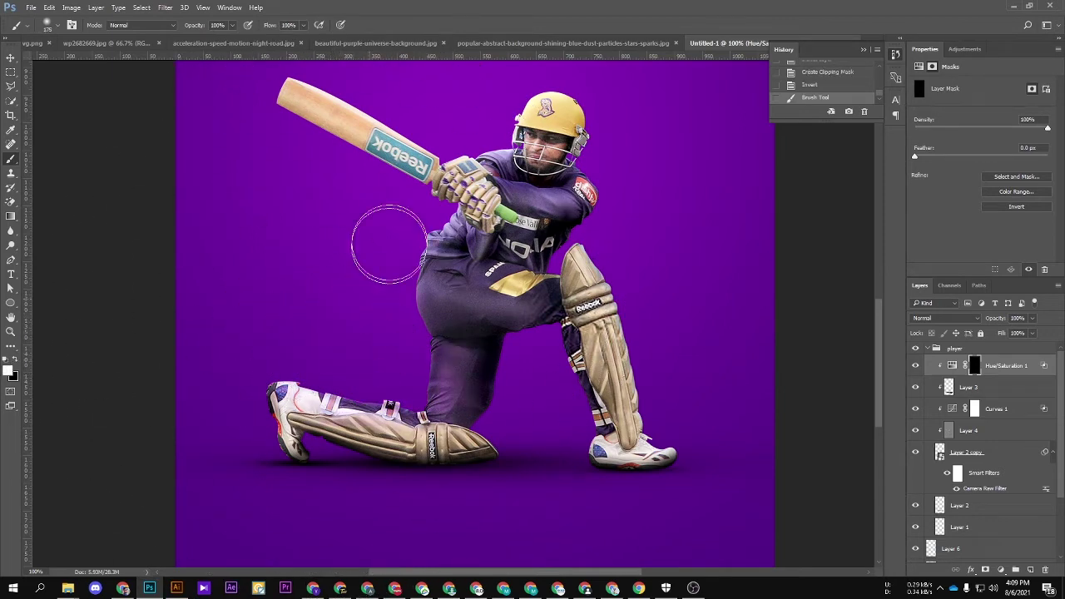
mouse_move(388, 244)
left_mouse_down()
mouse_move(405, 178)
mouse_move(487, 90)
mouse_move(452, 113)
mouse_move(432, 231)
left_mouse_up()
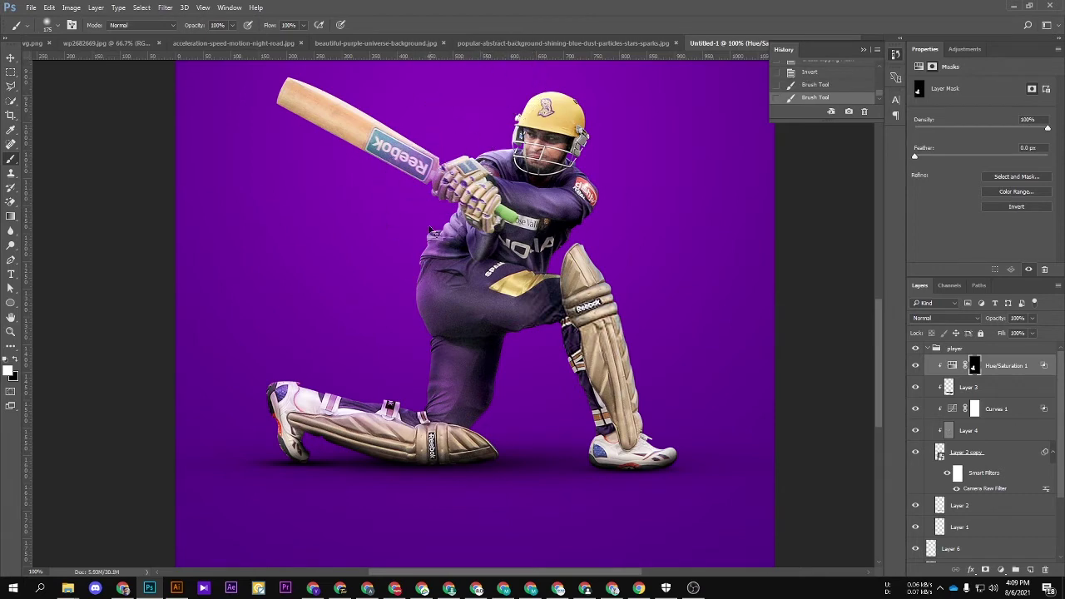
key("ctrl+z")
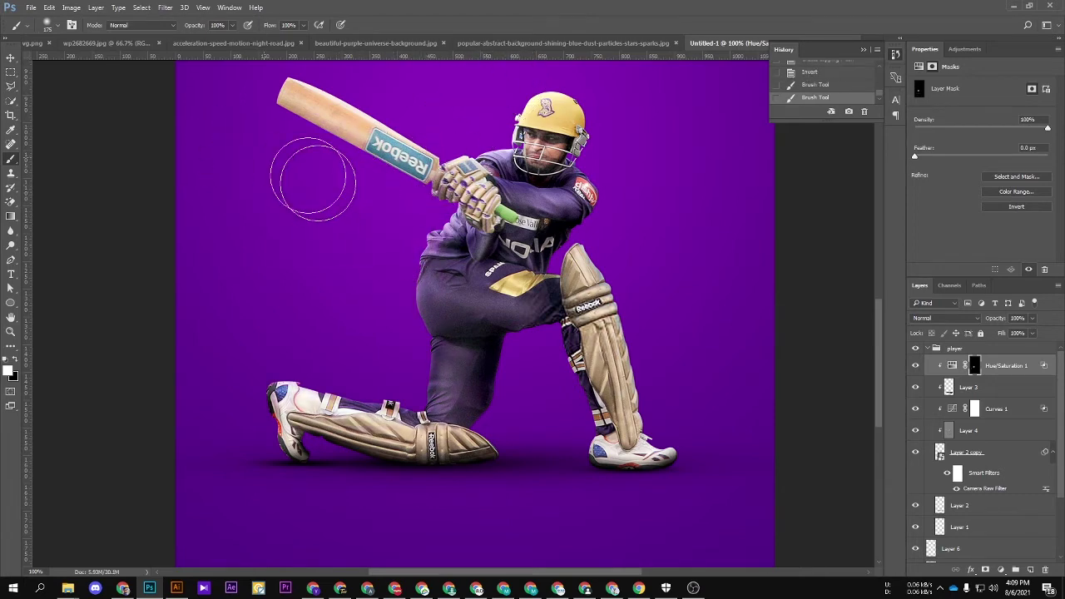
mouse_move(425, 132)
left_mouse_down()
mouse_move(408, 202)
mouse_move(309, 114)
left_mouse_up()
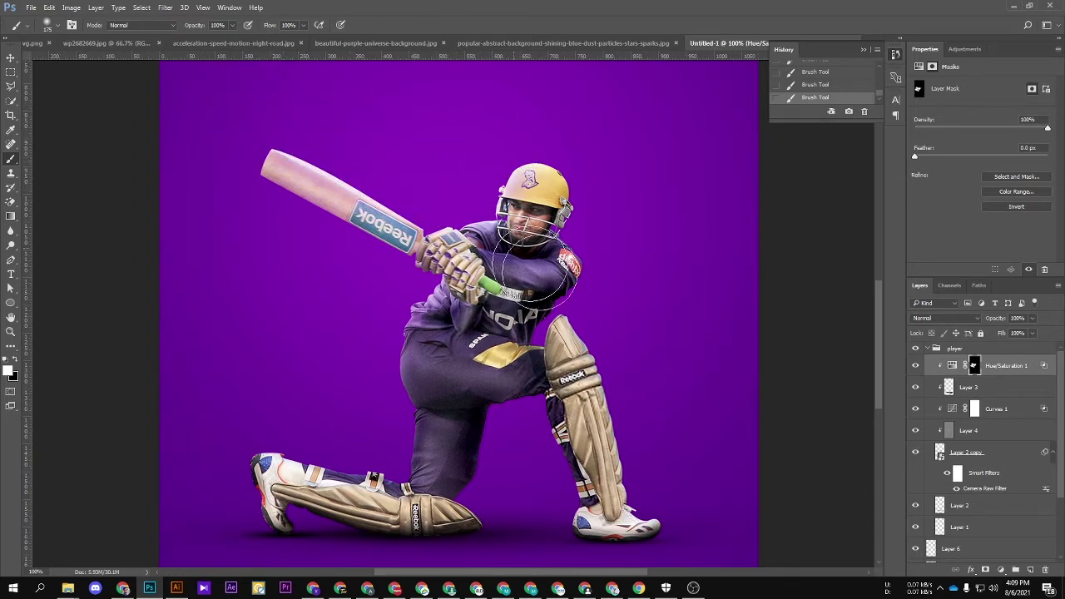
Step: Toggle the Hue/Saturation layer's visibility to compare the bat with and without the tint
key("ctrl+minus")
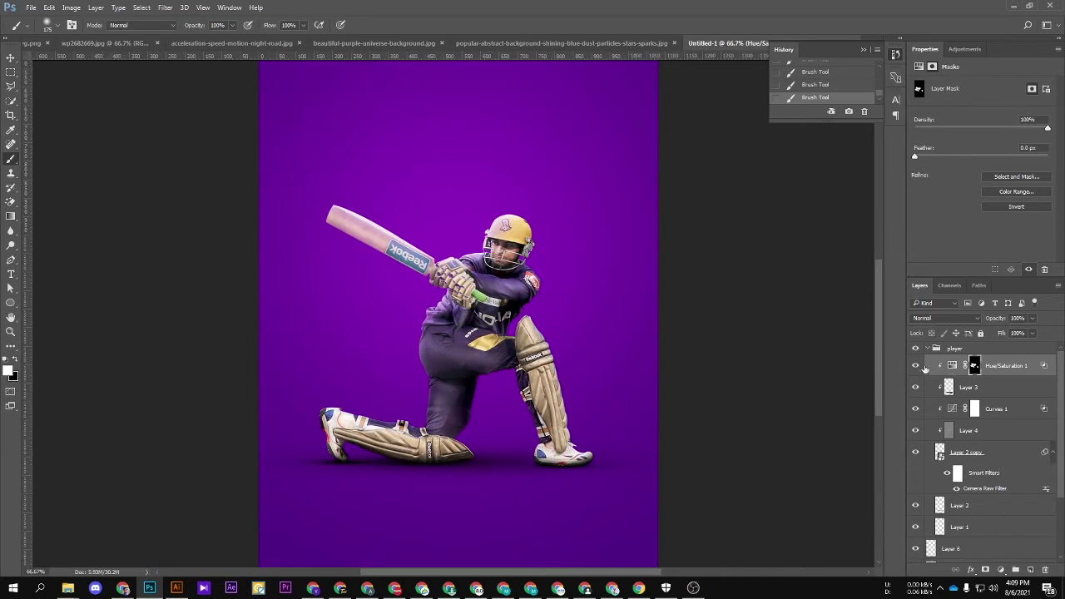
left_click(915, 366)
left_click(915, 366)
left_click(915, 366)
scroll(590, 290, "up", 1)
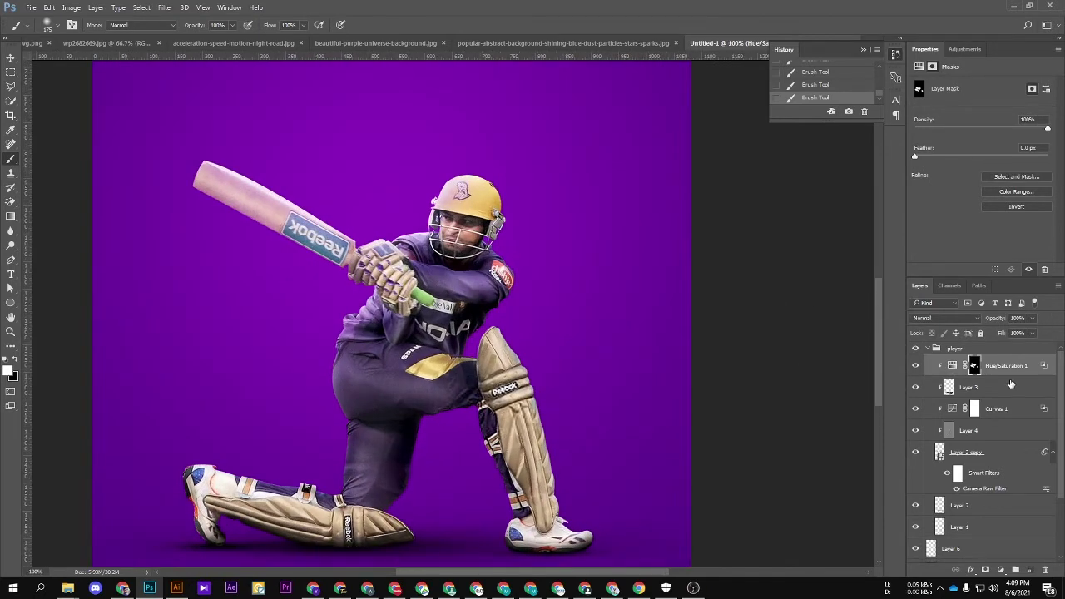
left_click(1010, 386)
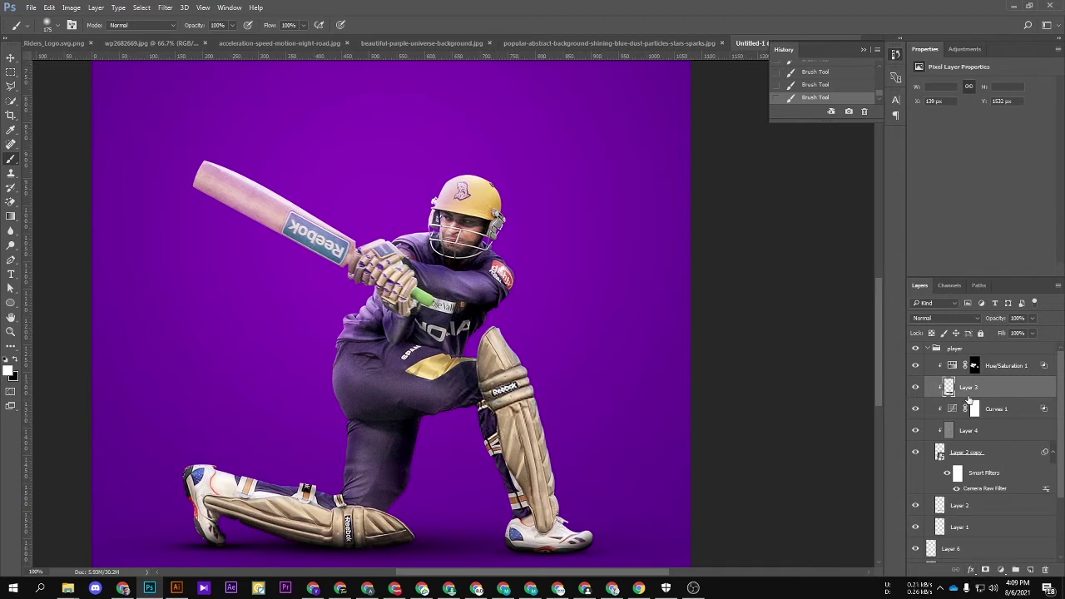
left_click(915, 366)
Step: Add a new layer and set the foreground colour to magenta
left_click(1030, 571)
left_click(413, 121, "alt")
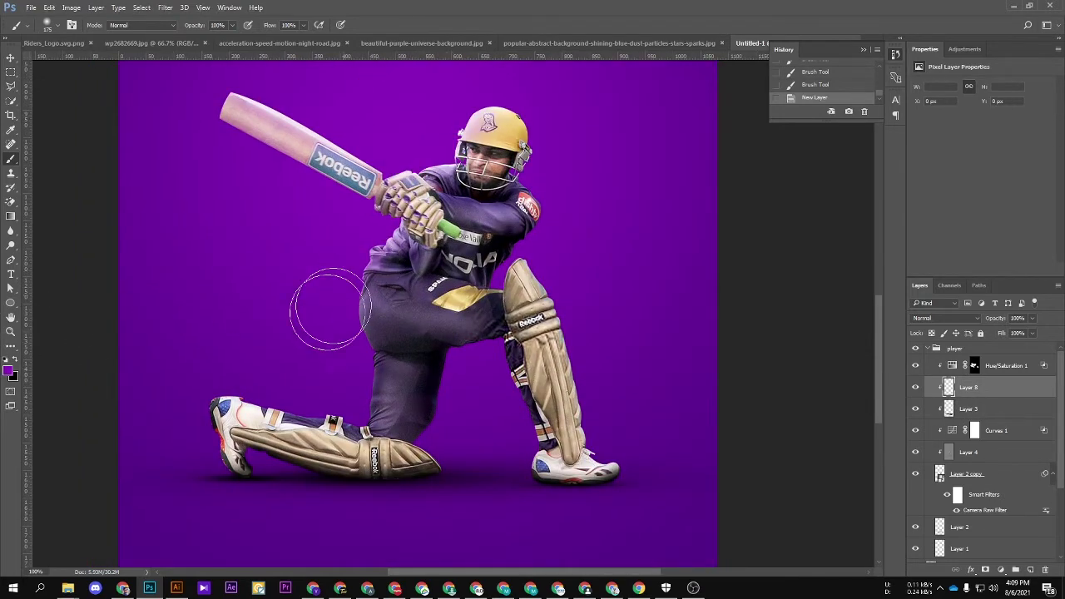
left_click(9, 369)
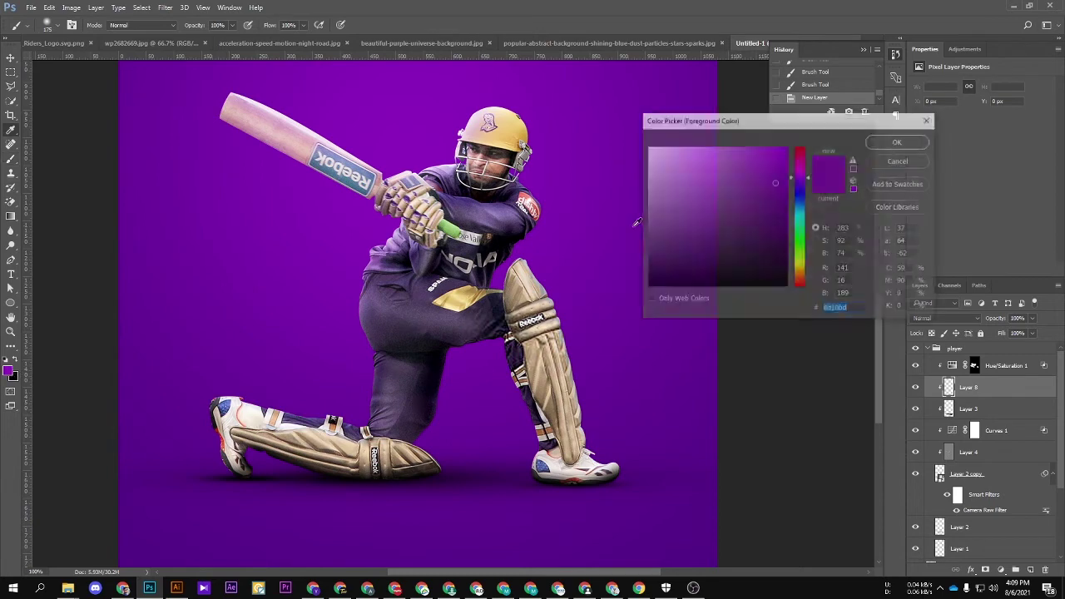
left_click_drag(806, 183, 811, 177)
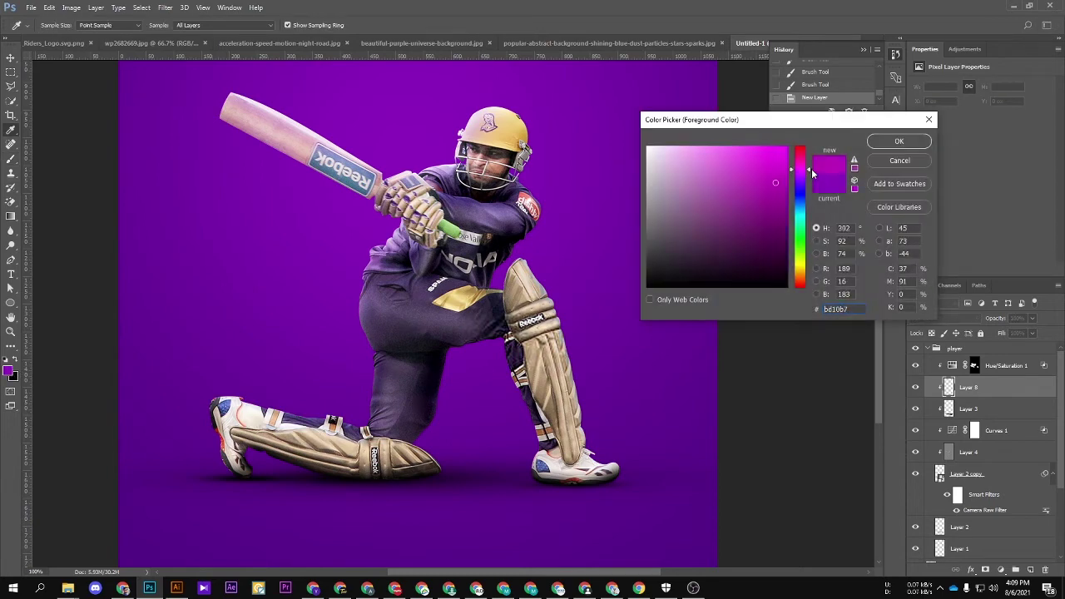
left_click(898, 141)
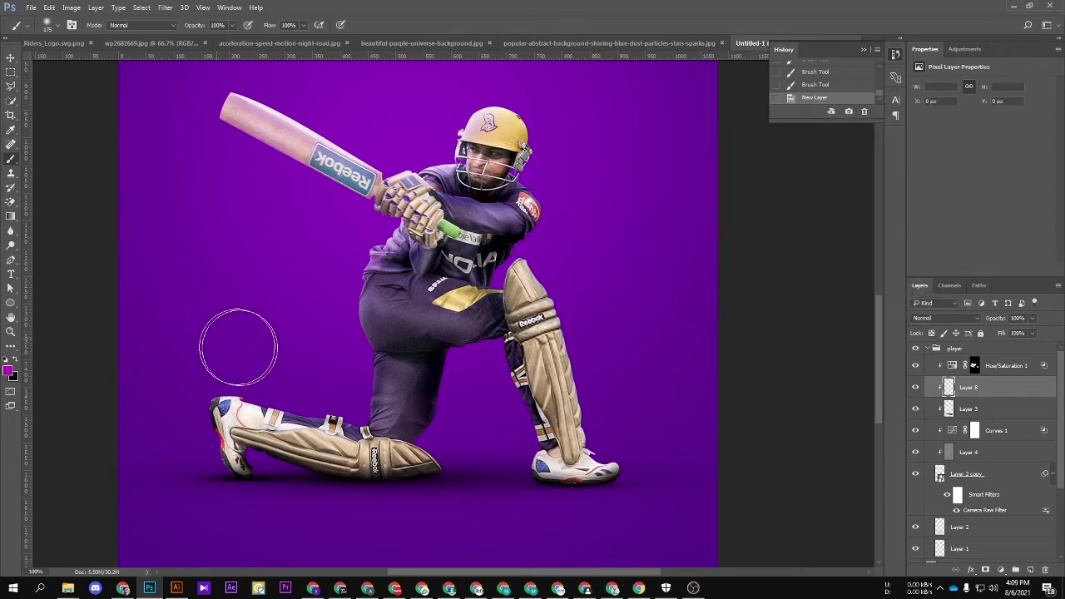
Step: Paint magenta over the thigh, bat and front shoe, blended as Screen at 65% opacity
mouse_move(343, 381)
left_mouse_down()
mouse_move(332, 308)
mouse_move(344, 213)
mouse_move(344, 238)
left_mouse_up()
left_click_drag(235, 178, 143, 95)
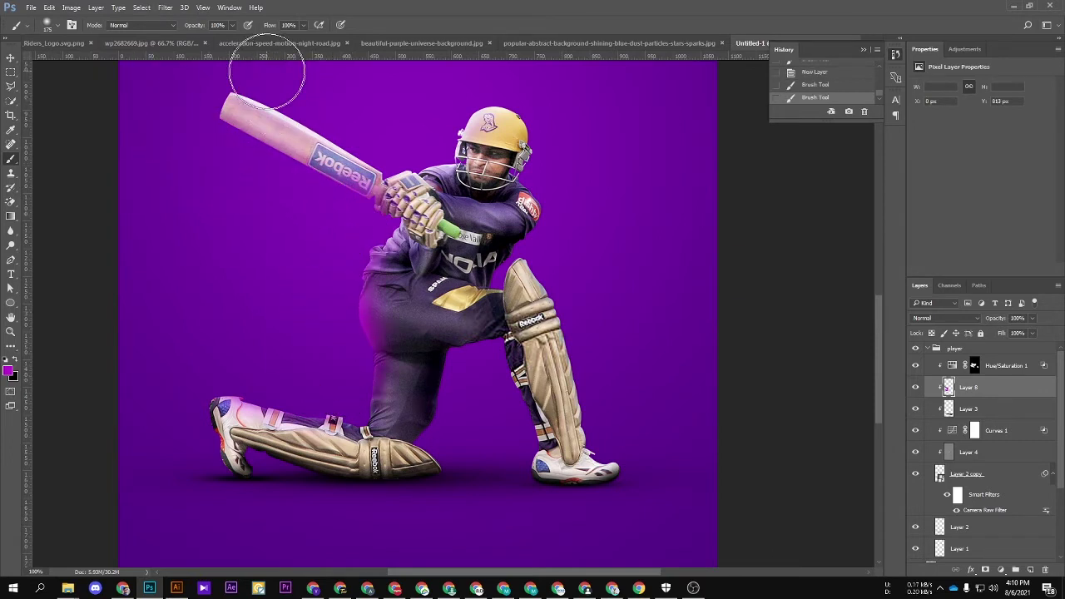
left_click_drag(385, 112, 374, 114)
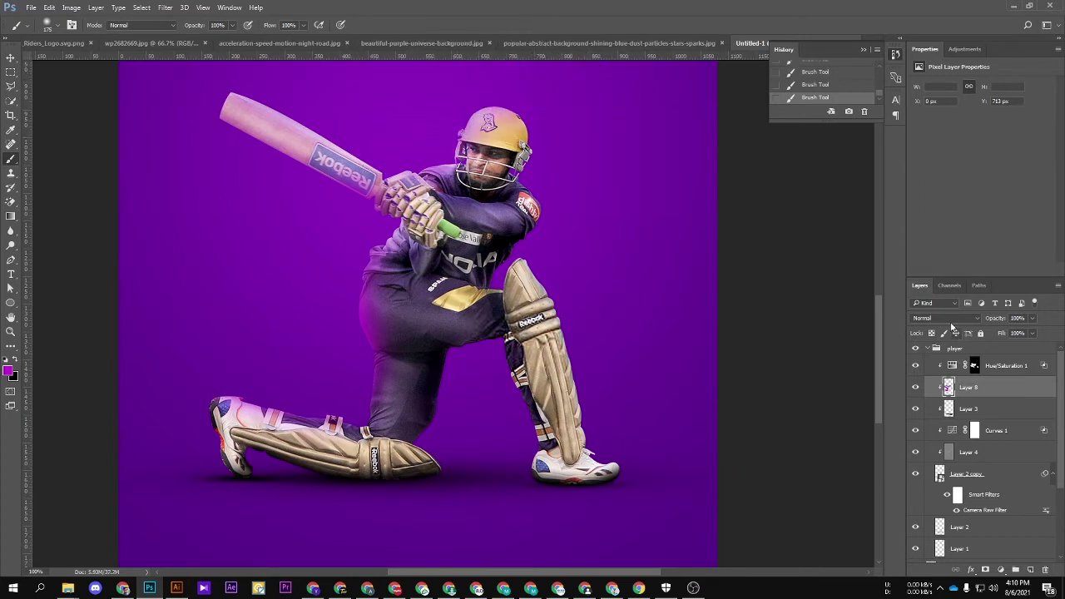
left_click(946, 318)
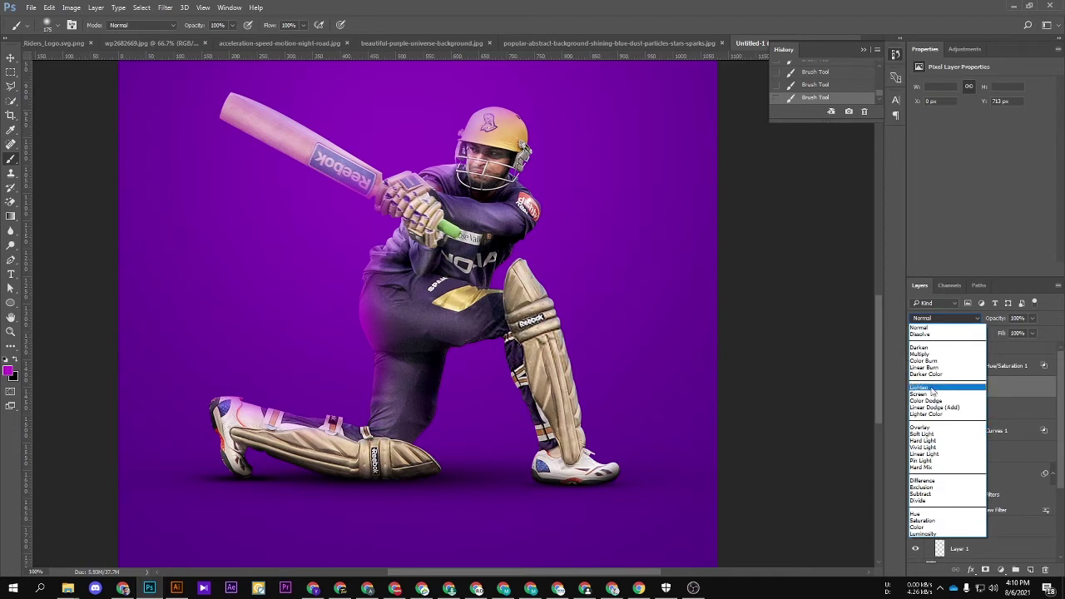
left_click(925, 394)
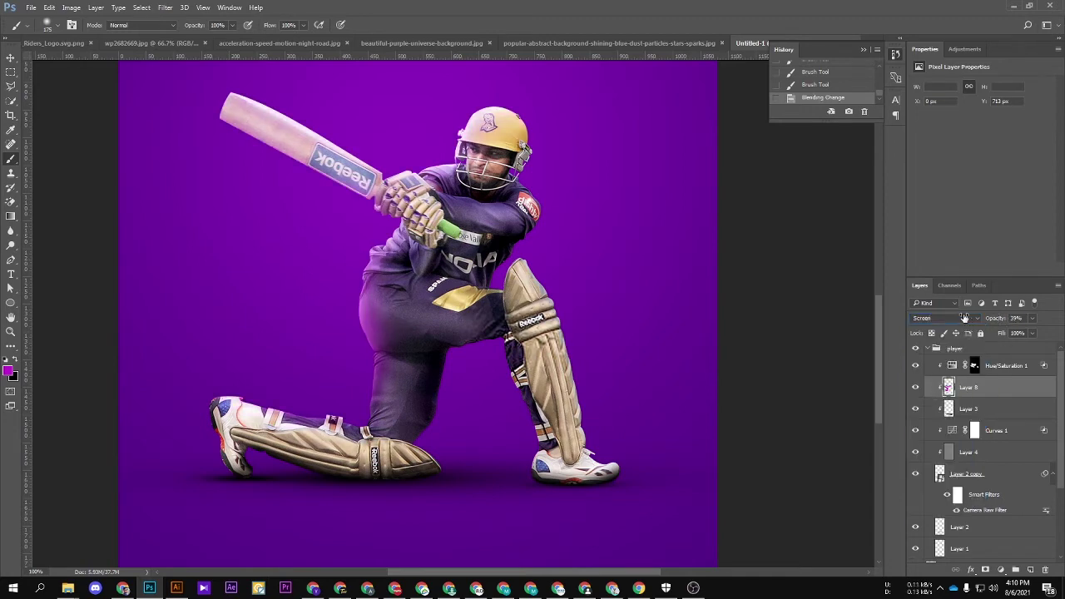
left_click_drag(964, 318, 985, 318)
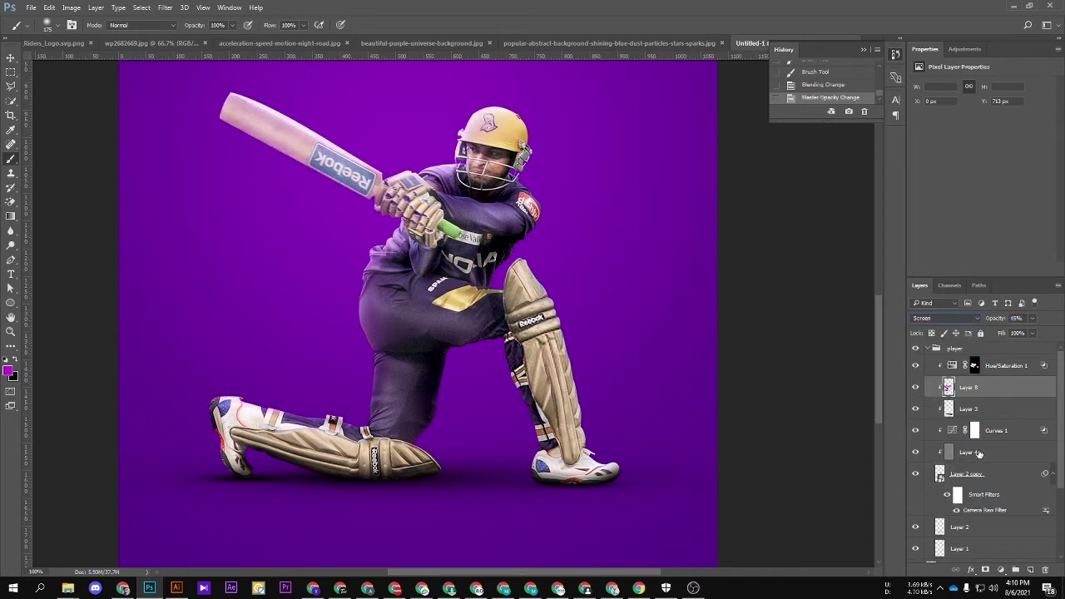
scroll(978, 452, "down", 1)
Step: Add an Inner Glow to Layer 2 copy using a medium purple sampled from the background
left_click(973, 462)
left_click(971, 570)
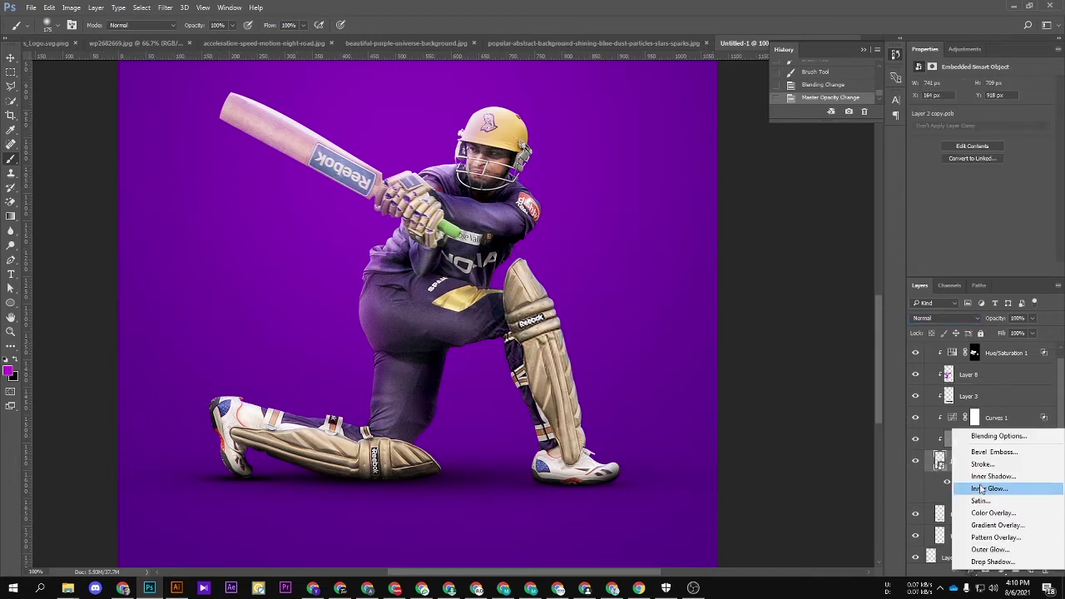
left_click(640, 335)
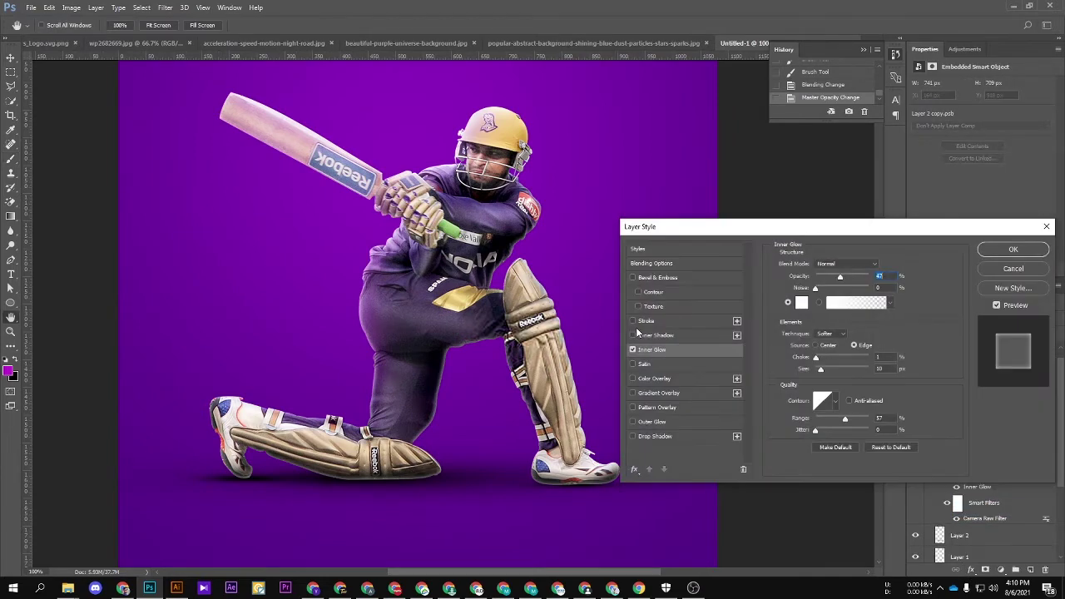
left_click(803, 304)
left_click(540, 141)
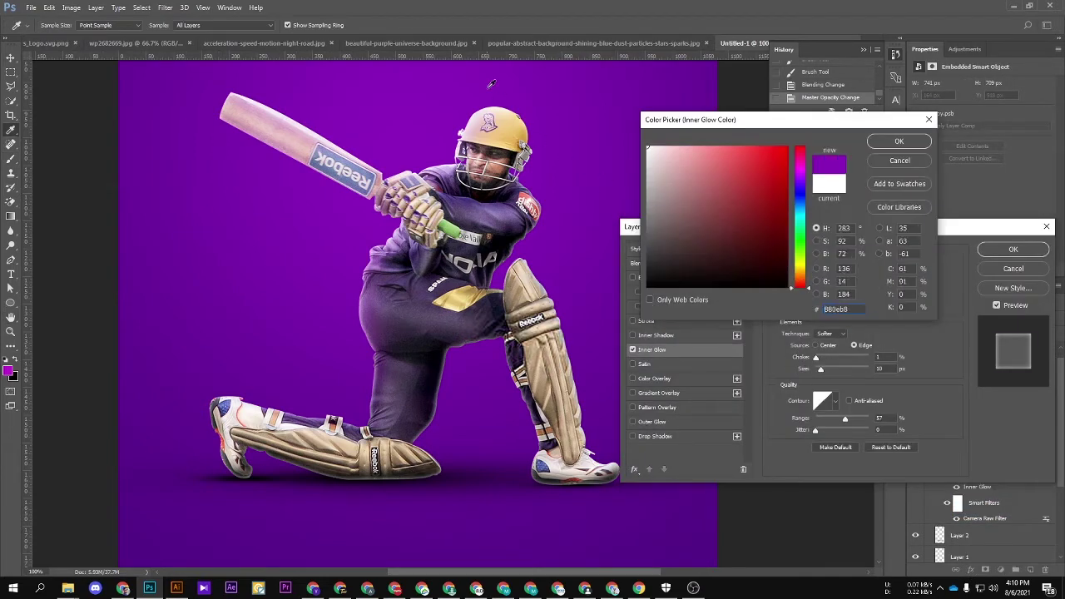
left_click_drag(763, 158, 722, 158)
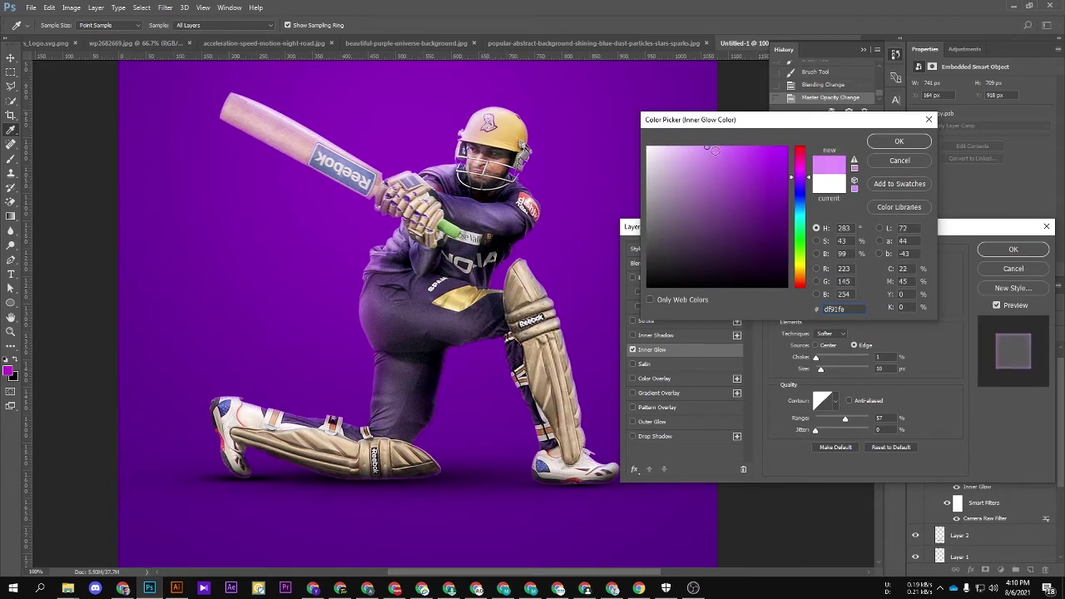
left_click(726, 158)
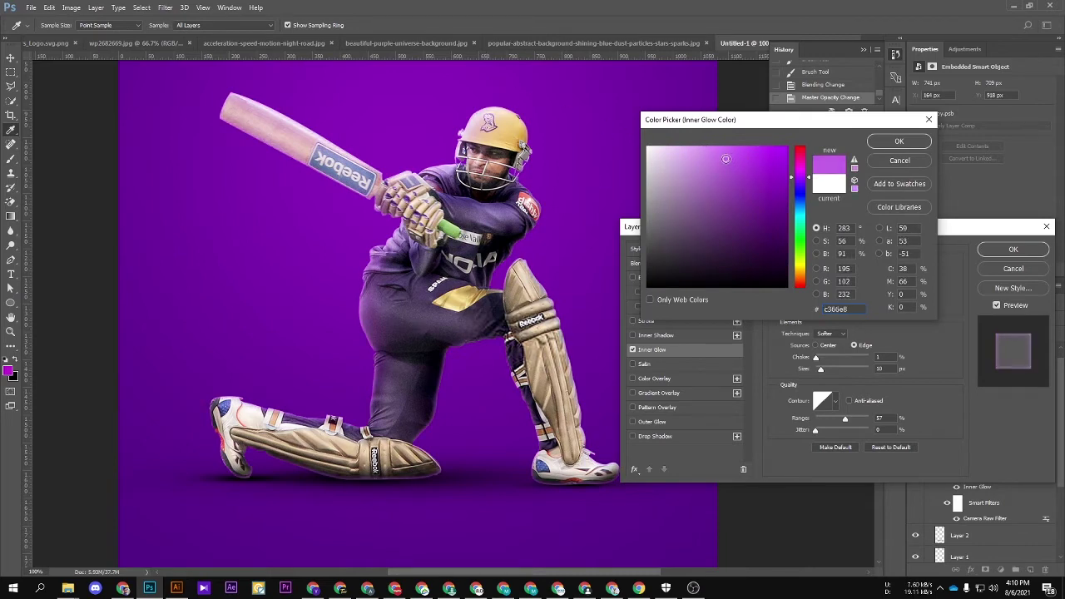
left_click(898, 141)
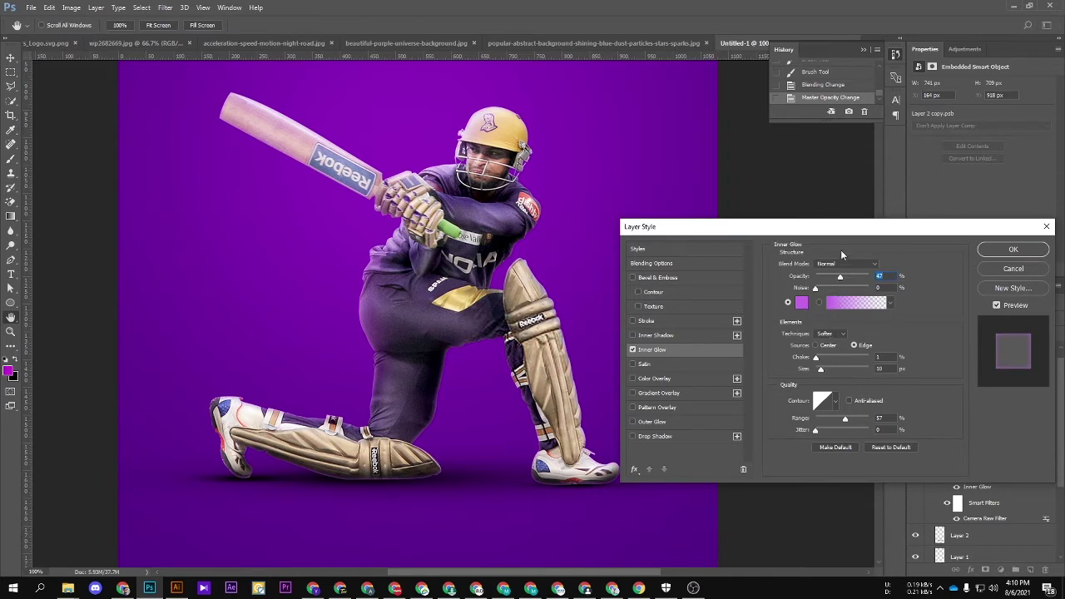
Step: Set the Inner Glow to Color Dodge, widen its size, and apply it
left_click(841, 265)
left_click(831, 351)
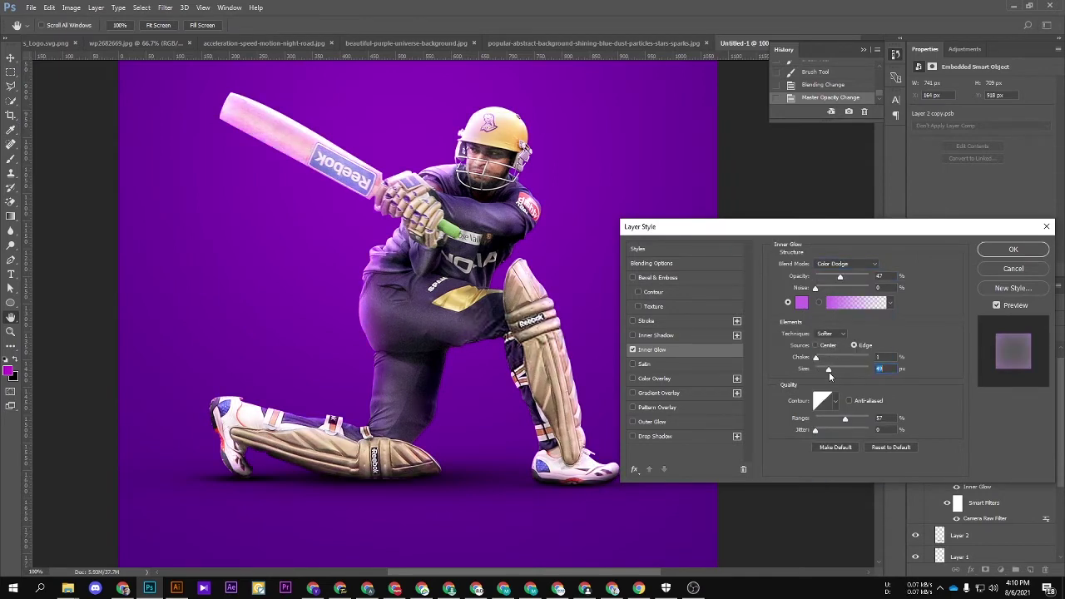
left_click_drag(825, 372, 822, 371)
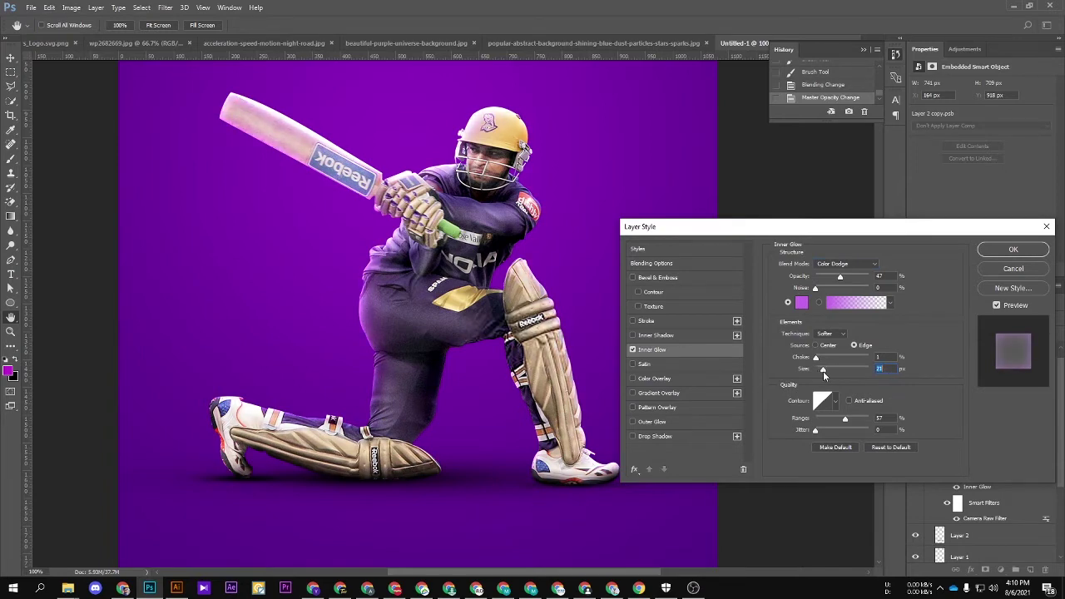
left_click(1012, 250)
Step: Reframe the view on the batsman and collapse the player group
key("ctrl+minus")
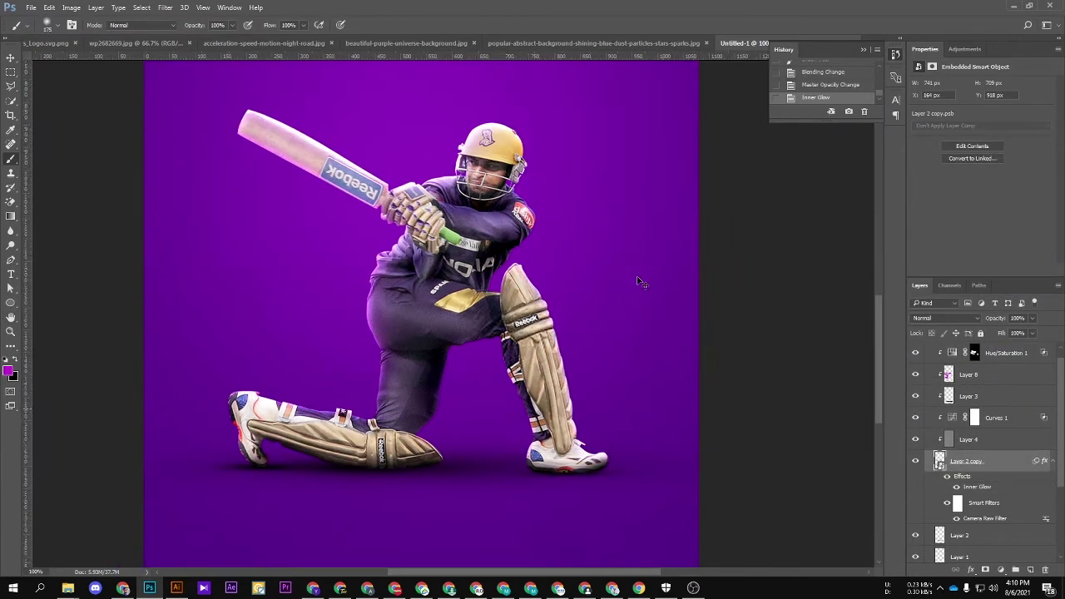
key("ctrl+minus")
key("v")
key("ctrl+minus")
key("ctrl+plus")
key("ctrl+plus")
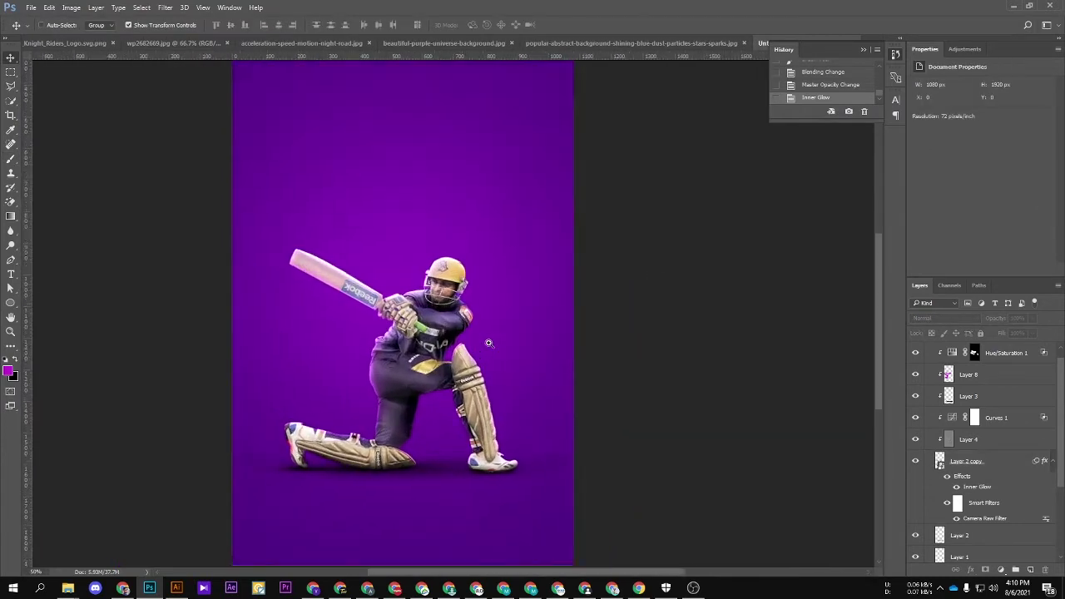
left_click_drag(535, 402, 545, 414)
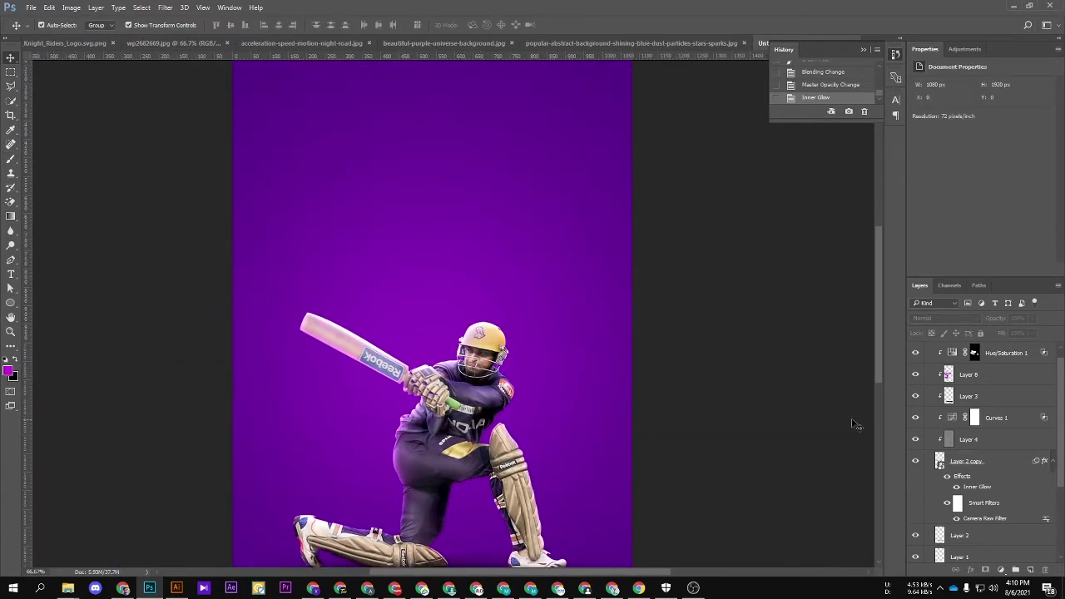
left_click_drag(638, 440, 650, 366)
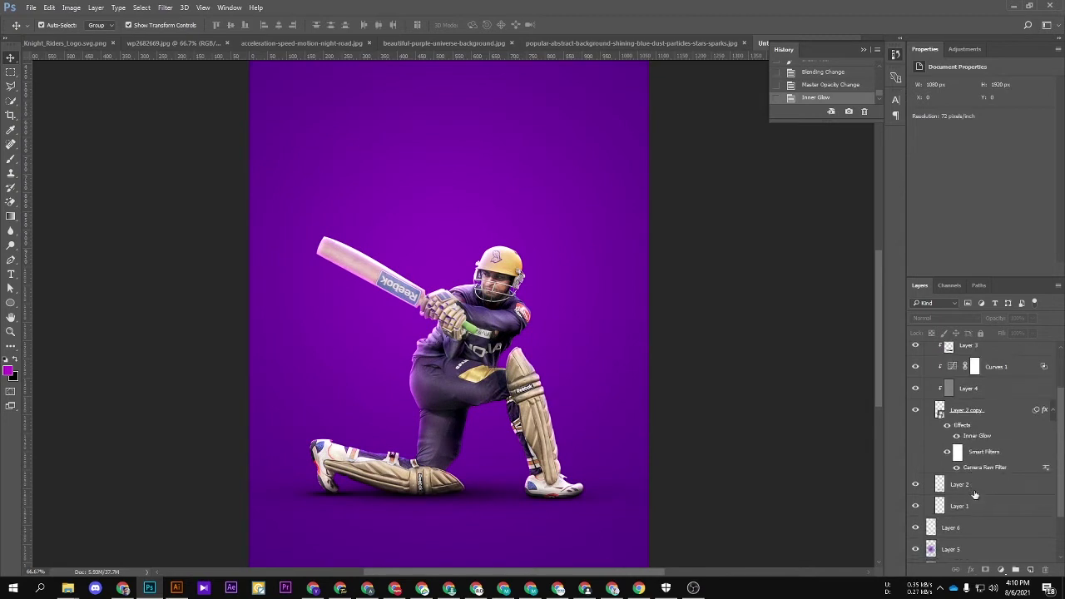
scroll(923, 416, "down", 2)
scroll(938, 390, "up", 3)
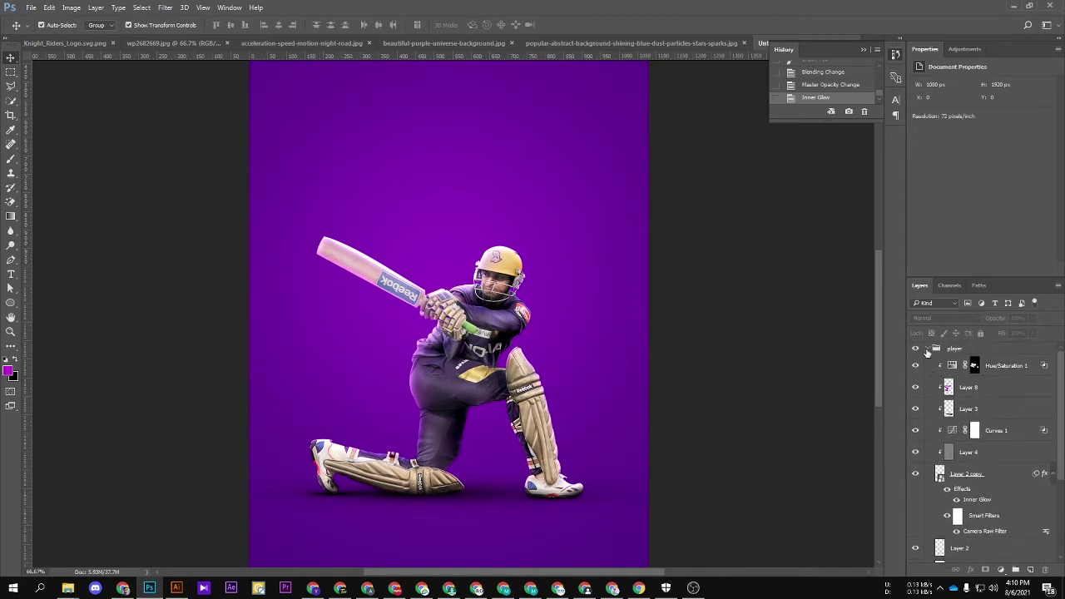
left_click(928, 349)
Step: Briefly hide and restore the panels, then pick the Rectangle tool
key("Tab")
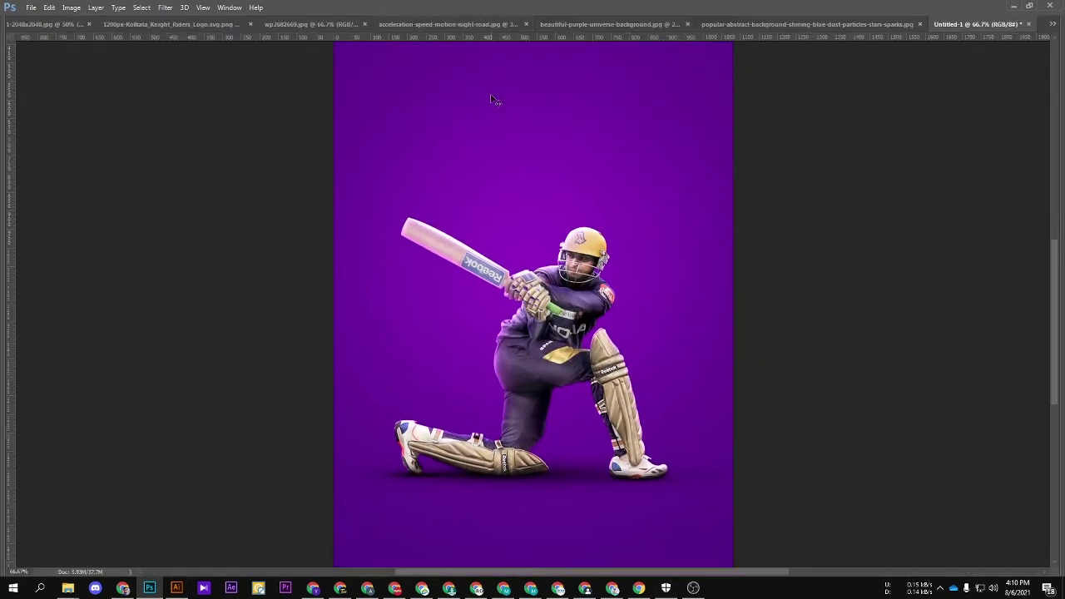
key("Tab")
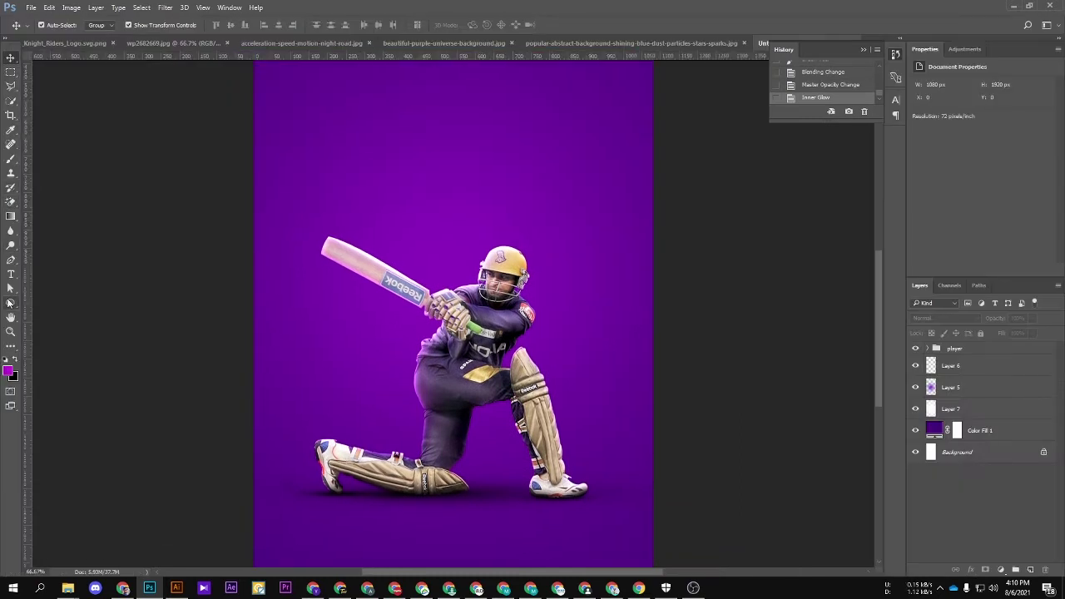
left_click(10, 302)
left_click(49, 304)
key("ctrl+minus")
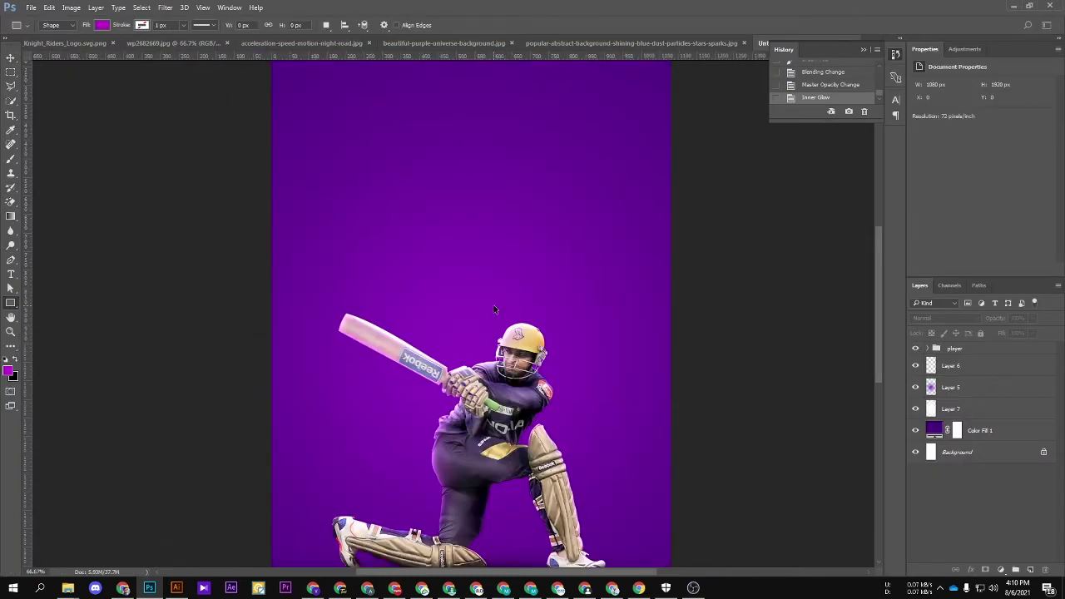
key("ctrl+minus")
key("ctrl+minus")
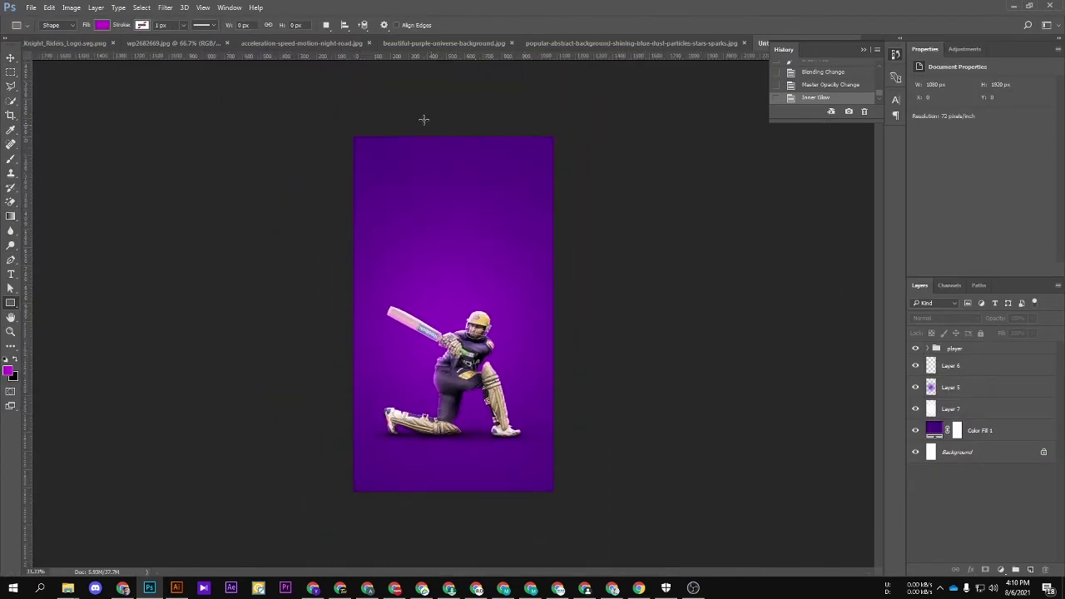
Step: Draw a tall magenta rectangle and place it just above the purple fill layer
left_click_drag(403, 104, 505, 387)
left_click(498, 366)
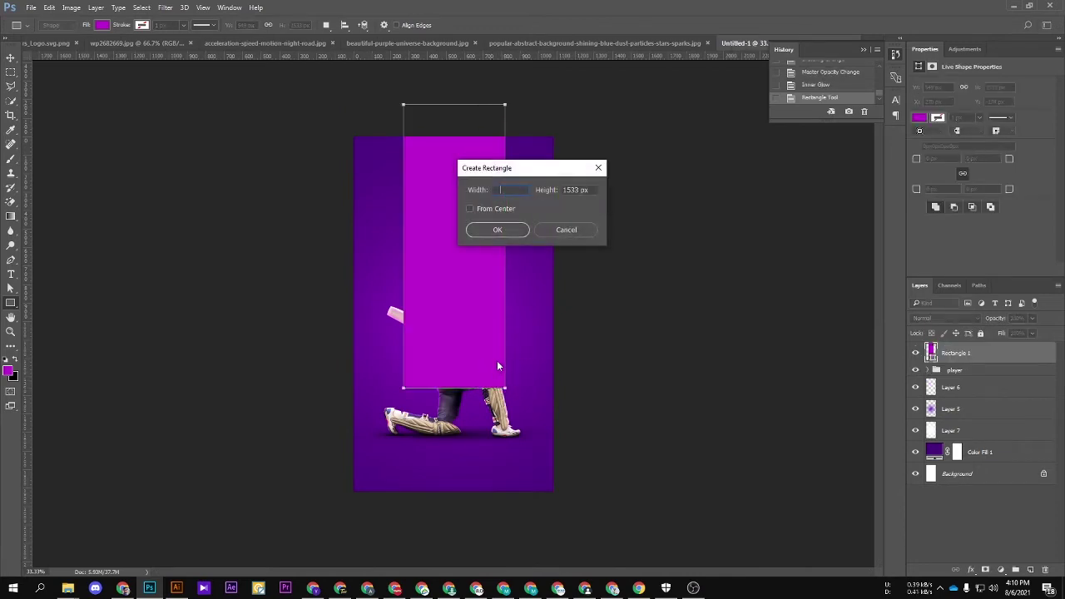
left_click(574, 227)
key("v")
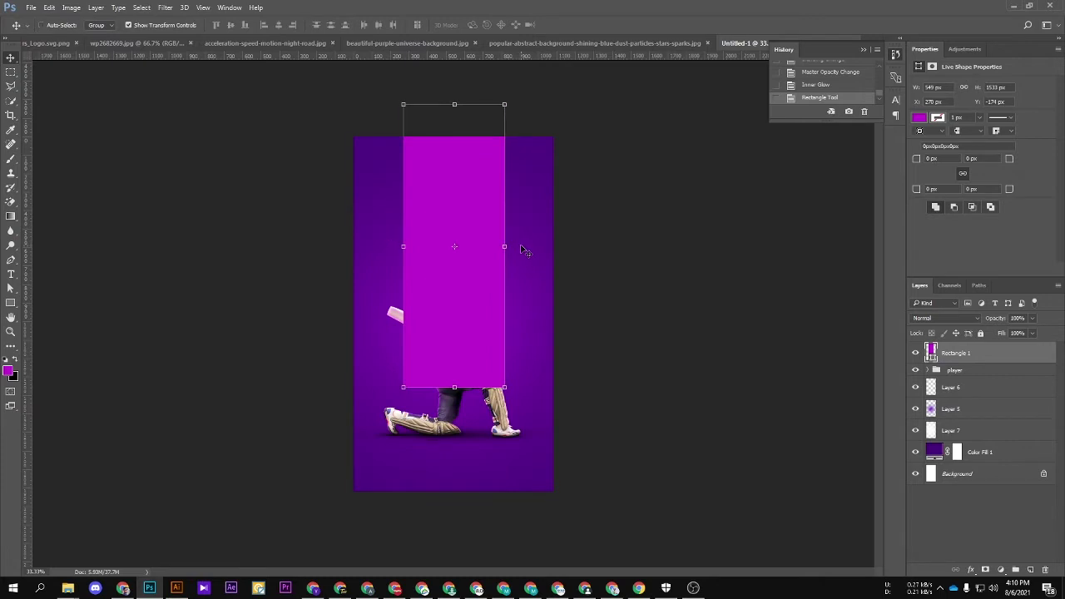
key("ctrl+shift+bracketleft")
key("ctrl+bracketright")
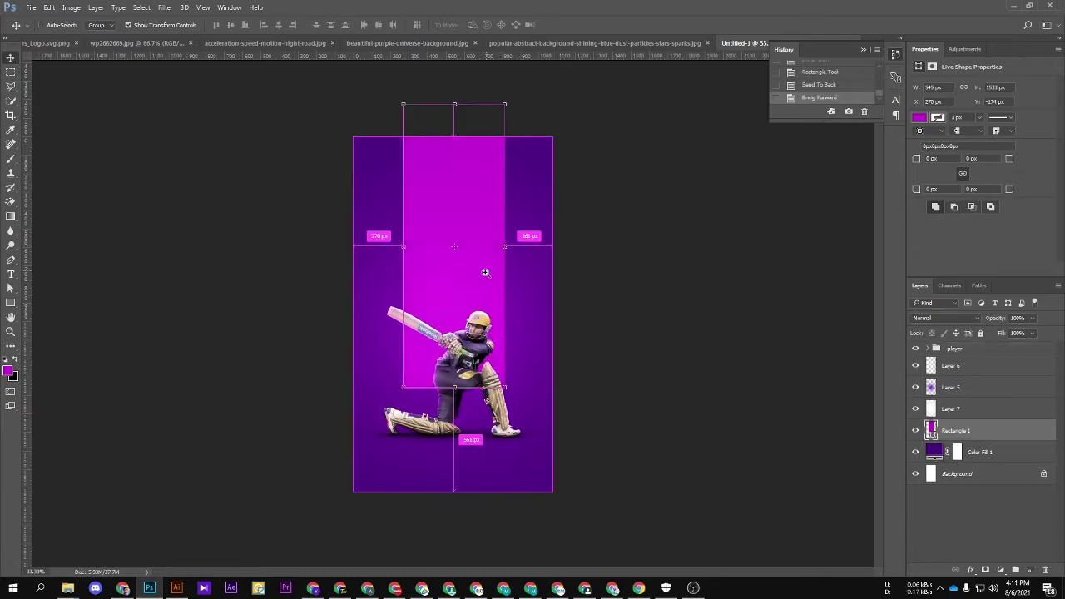
Step: Nudge, shift left and narrow the magenta band behind the batsman
left_click(478, 325)
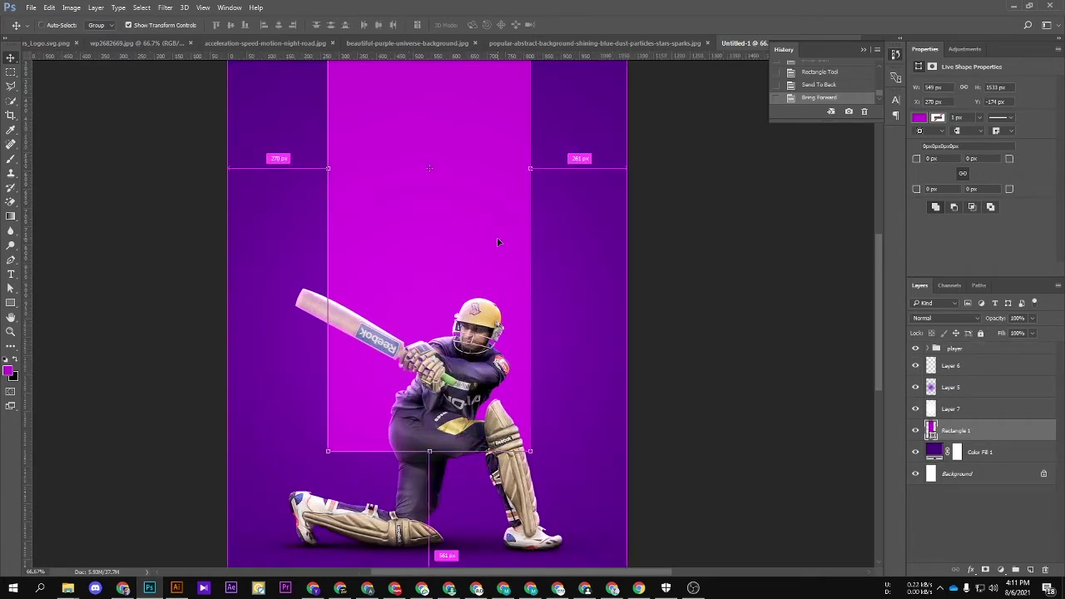
key("ctrl+t")
key("Right")
key("Right")
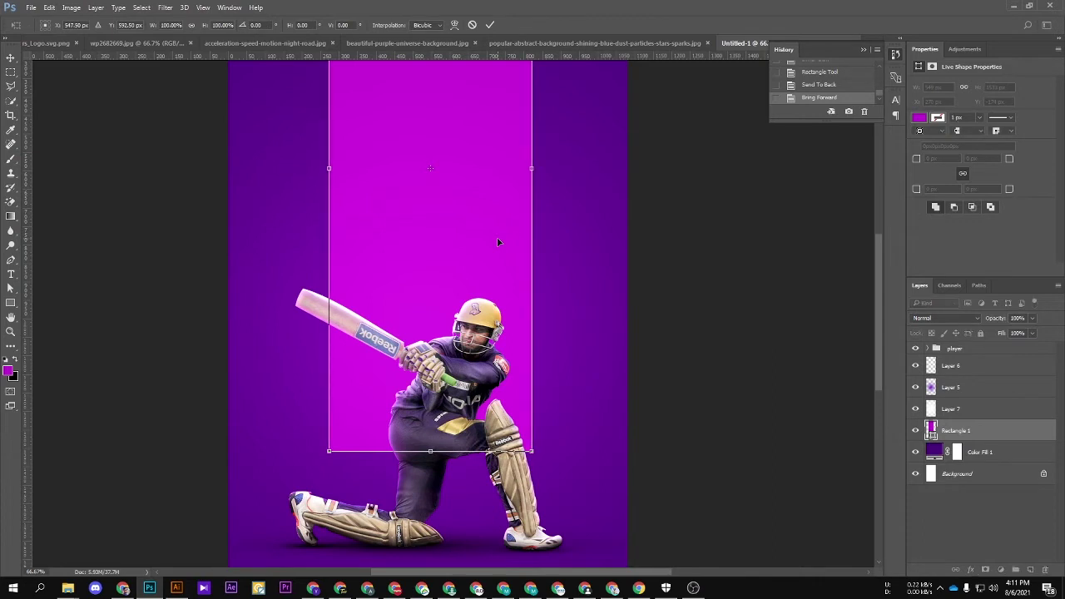
key("Right")
key("Right")
key("Right")
key("ctrl+minus")
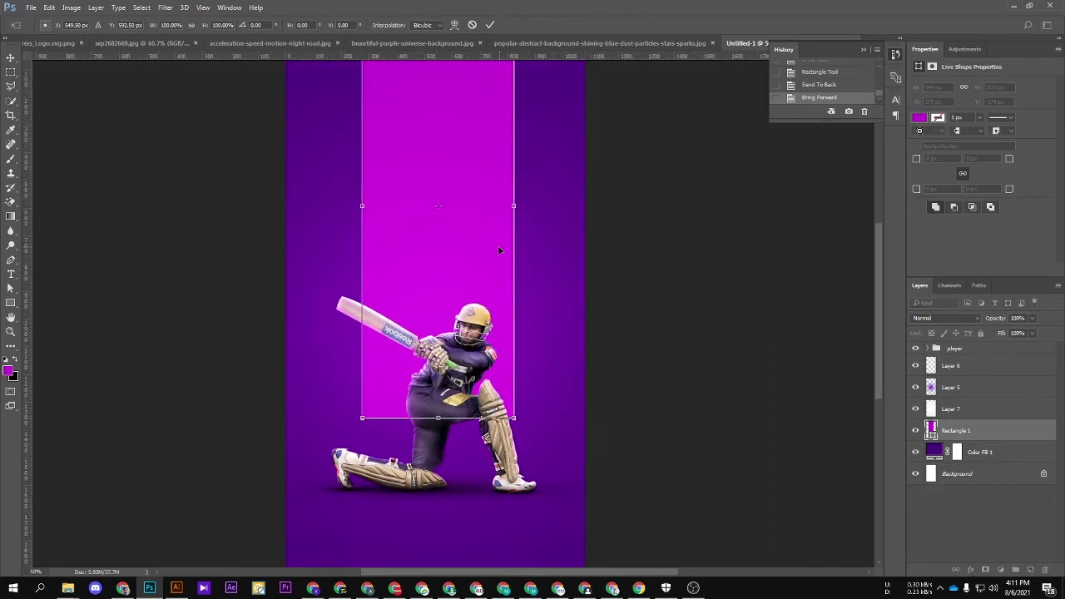
left_click_drag(499, 247, 453, 250)
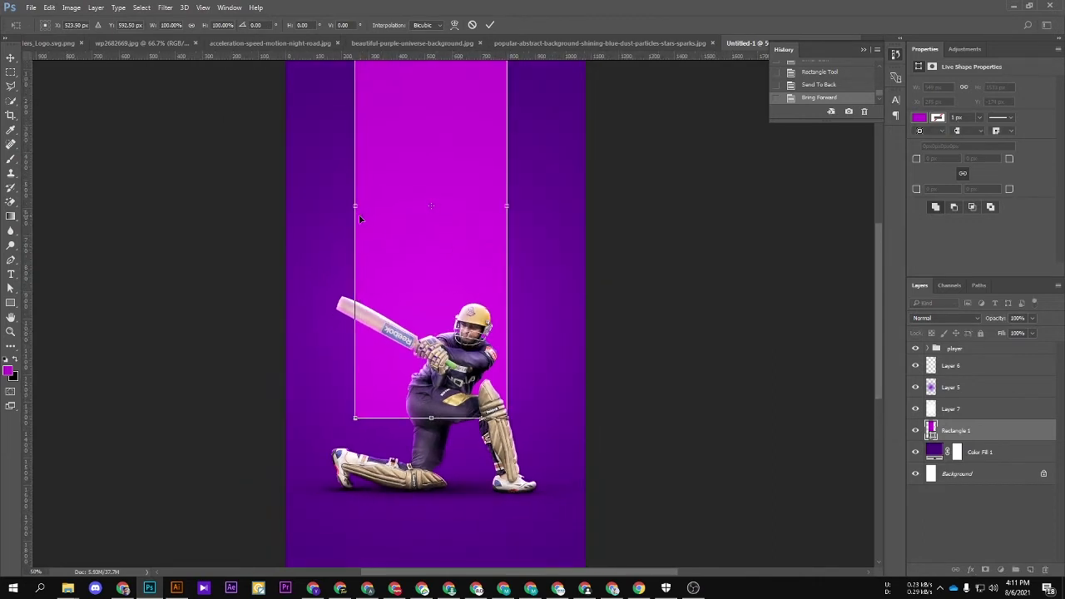
left_click_drag(355, 206, 364, 208)
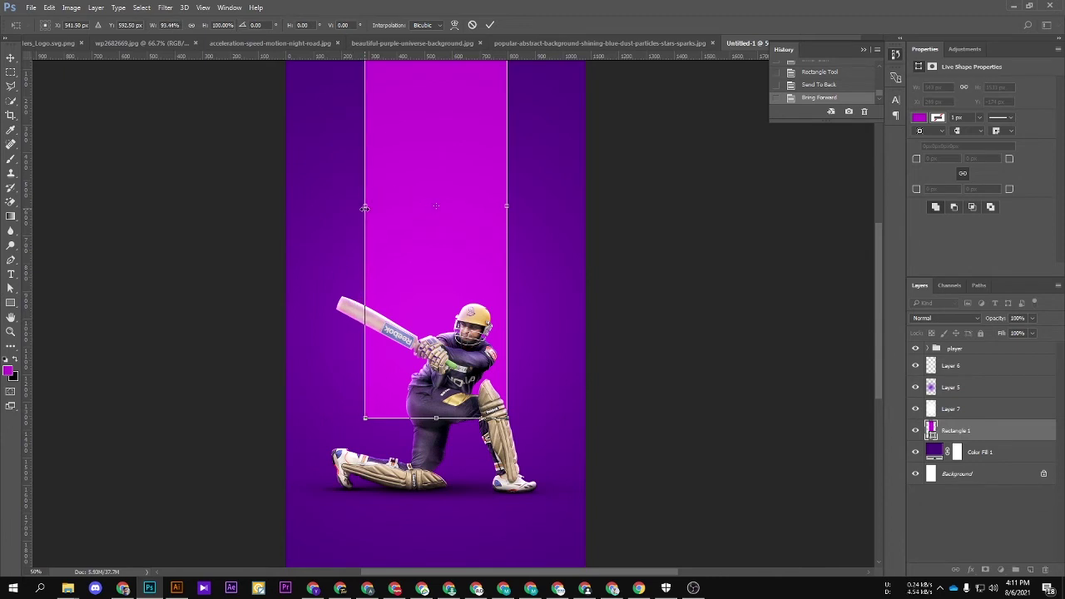
key("Return")
key("alt+v")
Step: Add a vertical guide at 50% and nudge the magenta band slightly left
key("e")
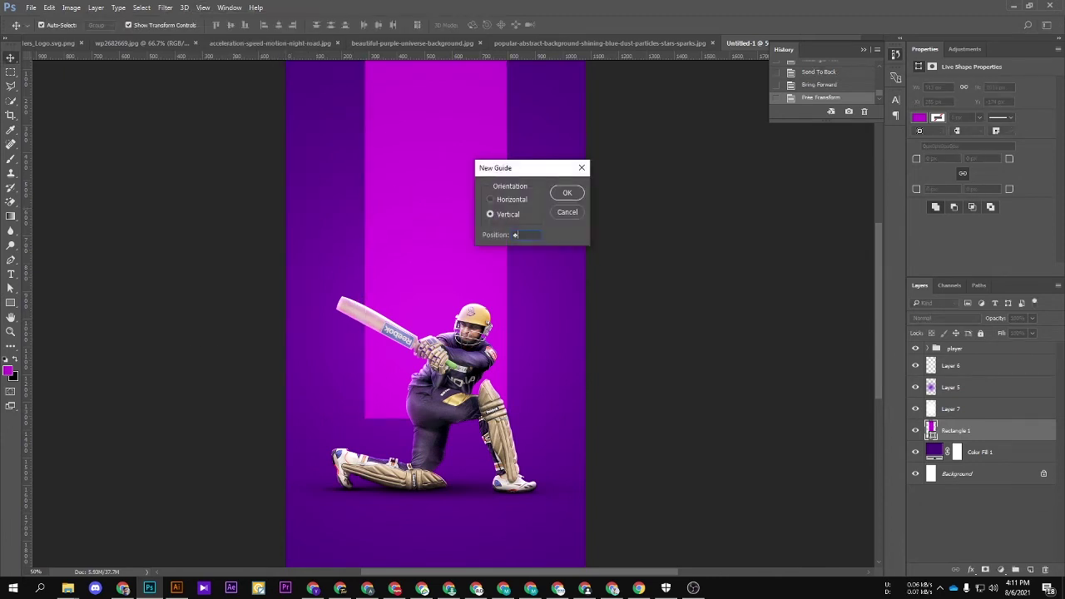
type("5")
type("0")
key("Return")
key("ctrl+t")
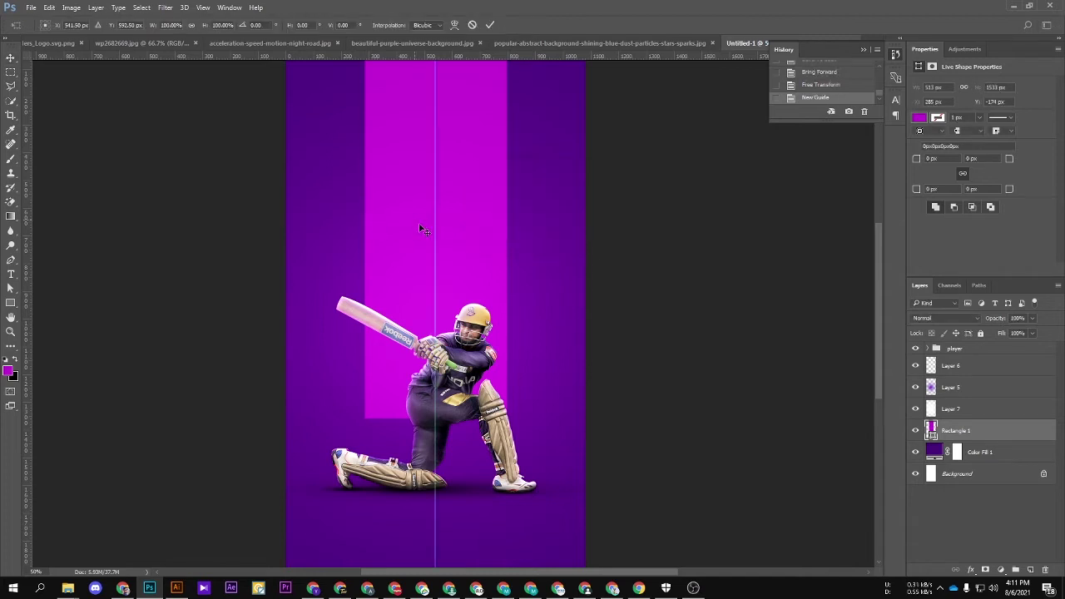
key("Left")
key("Left")
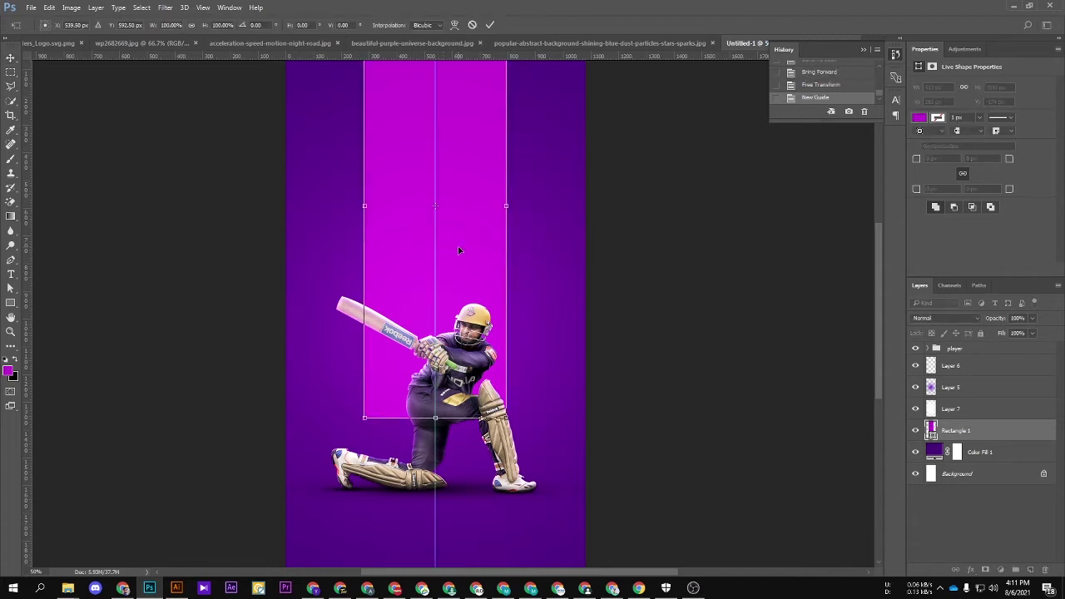
key("Return")
Step: Trace a closed Pen path around the area beside the batsman's left side
key("ctrl+plus")
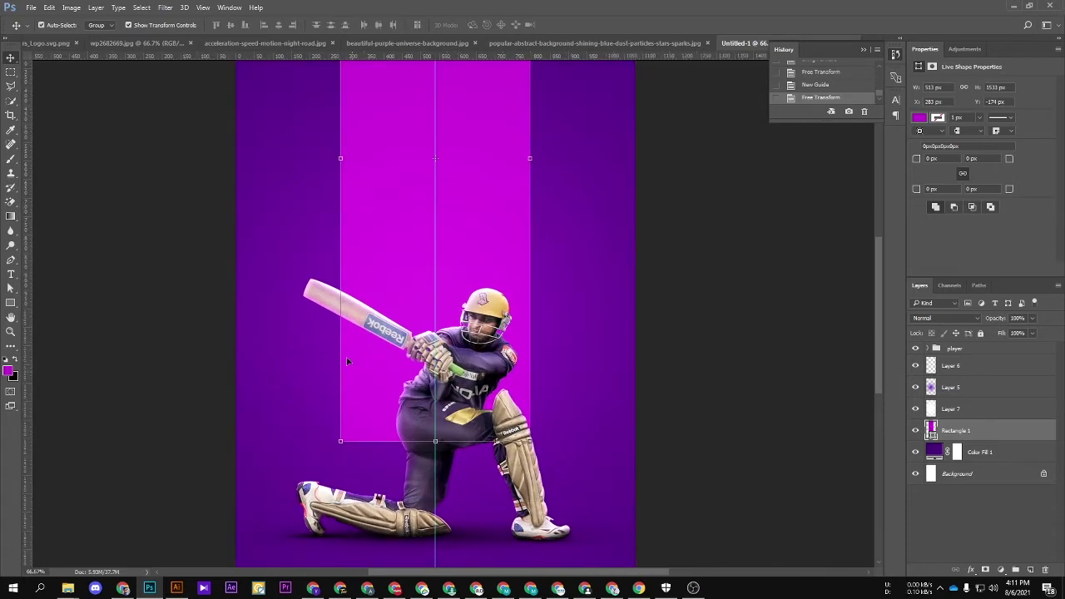
left_click(10, 259)
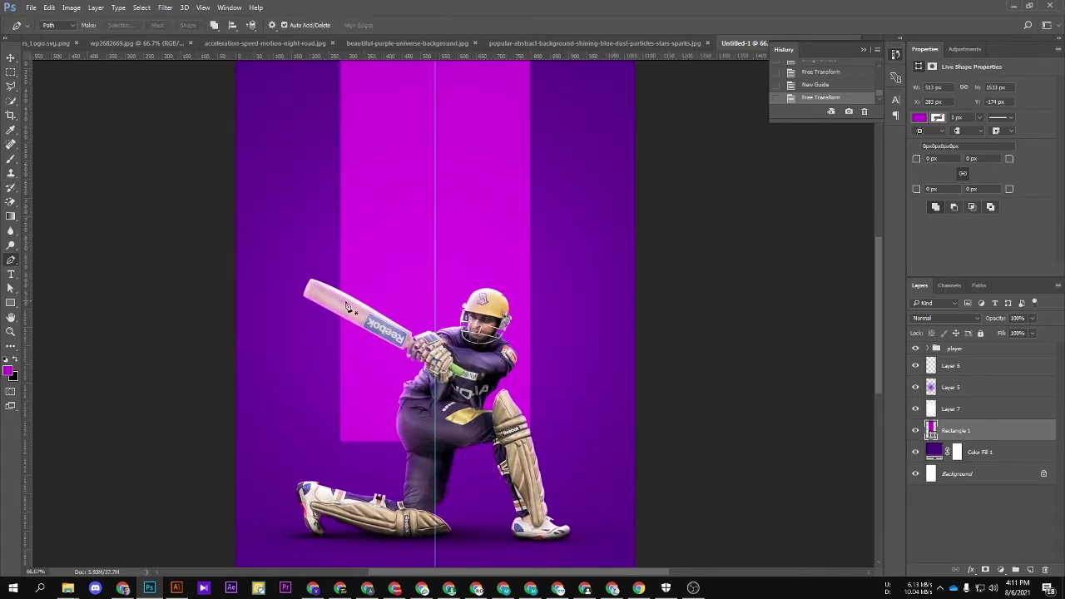
left_click(328, 301)
left_click(457, 414)
left_click(435, 447)
left_click(407, 481)
left_click(274, 438)
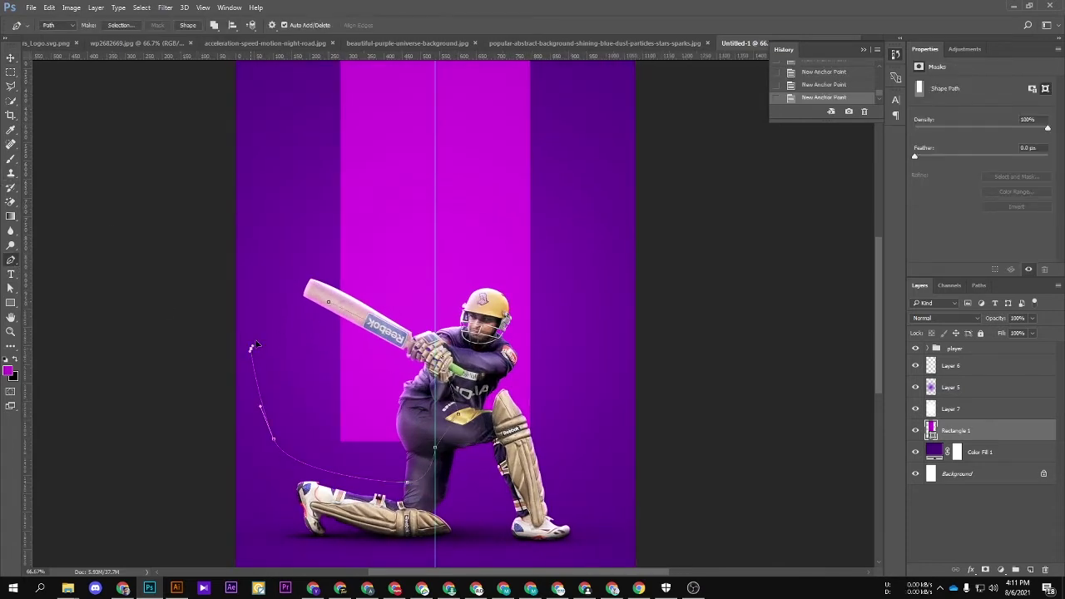
left_click(251, 347)
left_click_drag(283, 323, 290, 323)
Step: Mask the magenta band, filling the traced selection with black to hide it there
left_click(986, 569)
key("ctrl+Return")
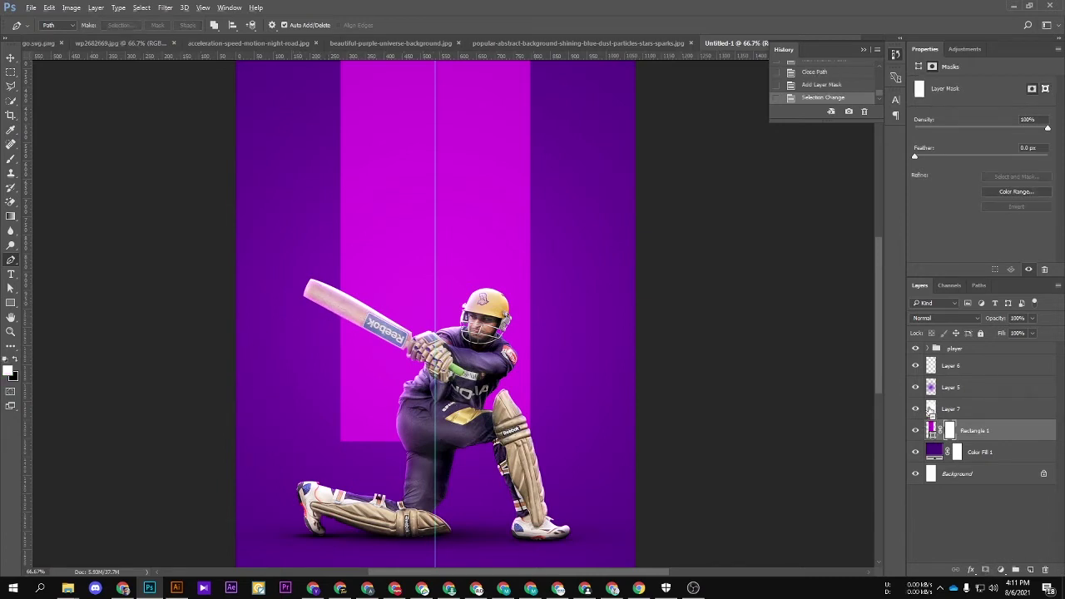
key("alt+BackSpace")
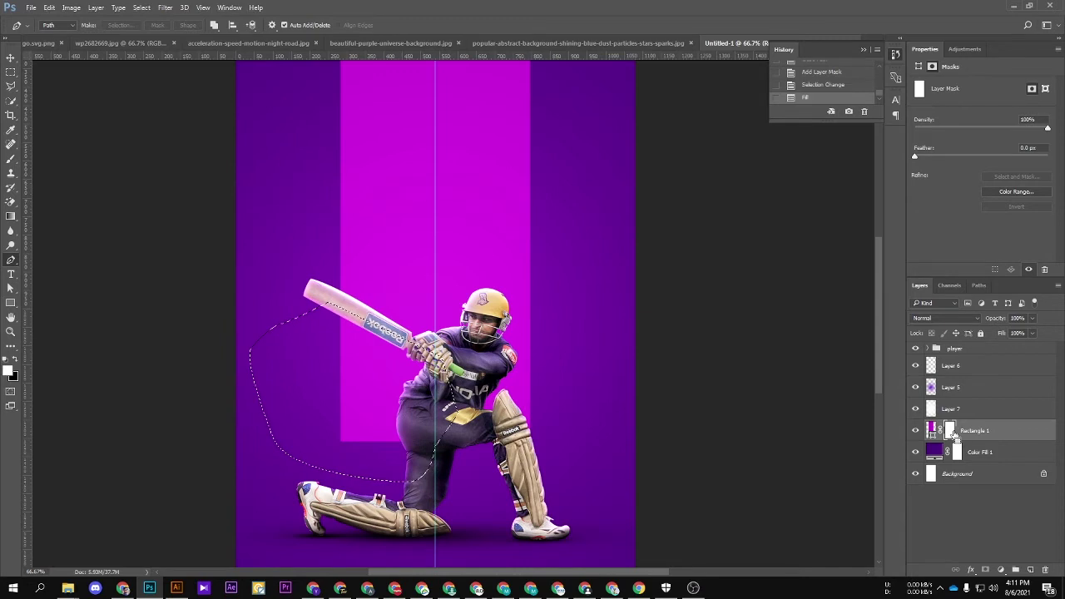
key("ctrl+BackSpace")
key("ctrl+d")
key("v")
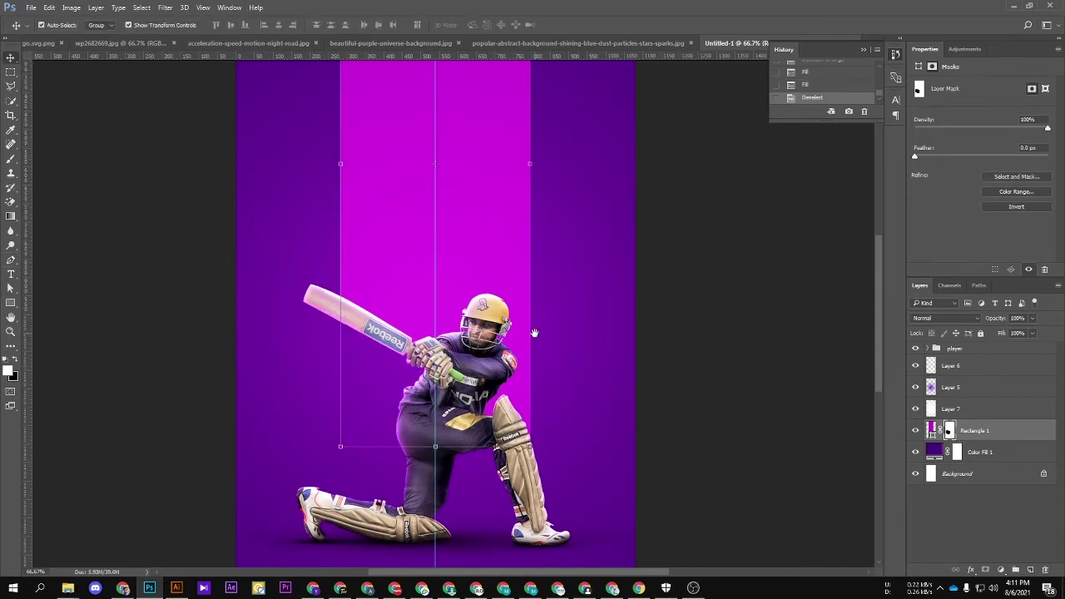
left_click_drag(489, 330, 485, 359)
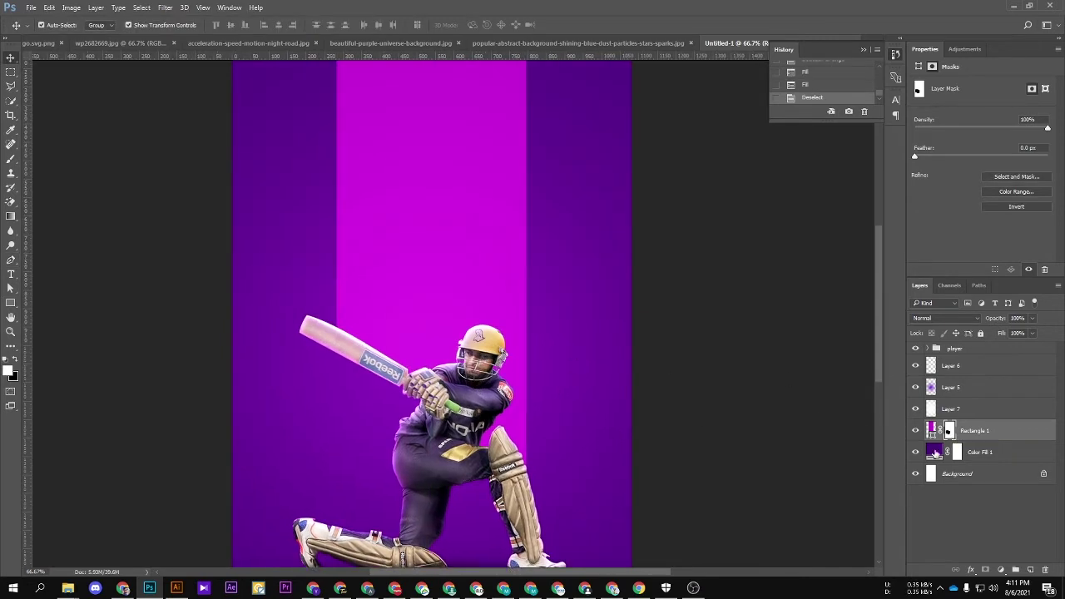
Step: Try sampling the helmet's yellow for the band colour, then cancel the change
double_click(931, 431)
left_click(499, 333)
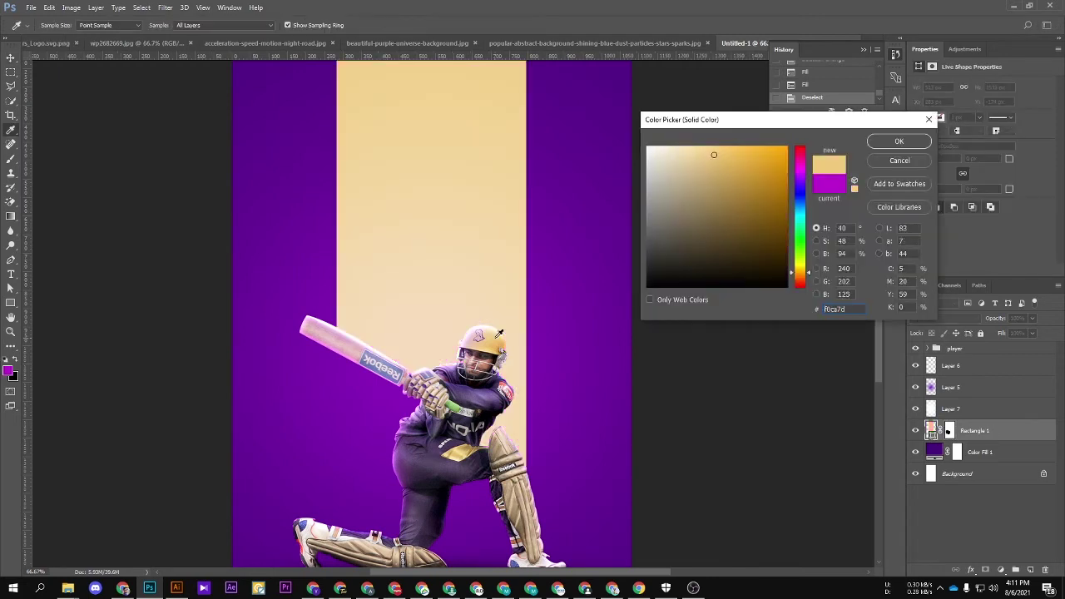
left_click_drag(804, 271, 804, 277)
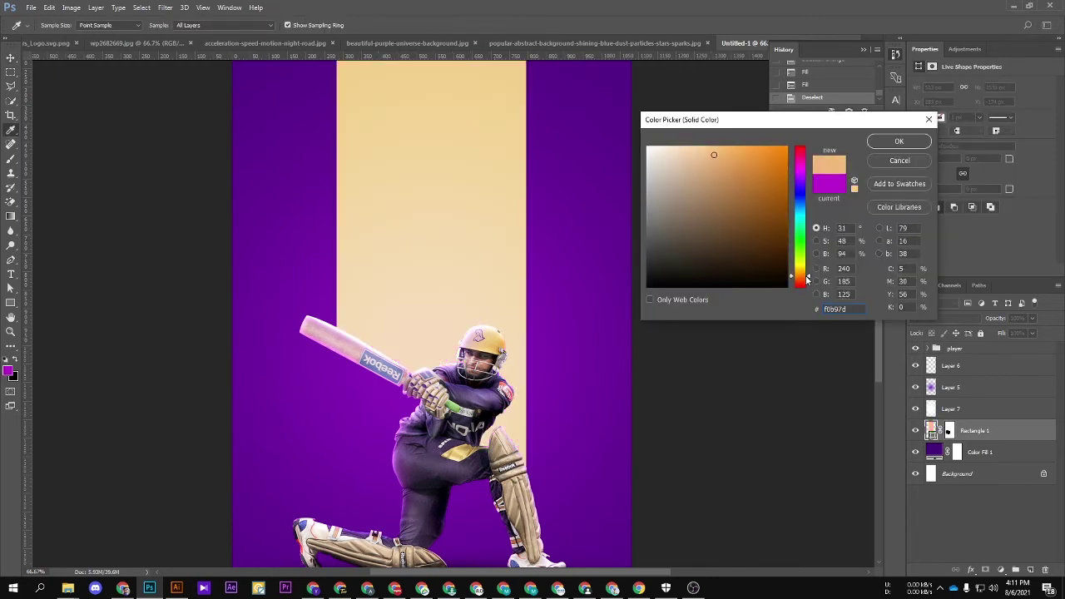
left_click(899, 160)
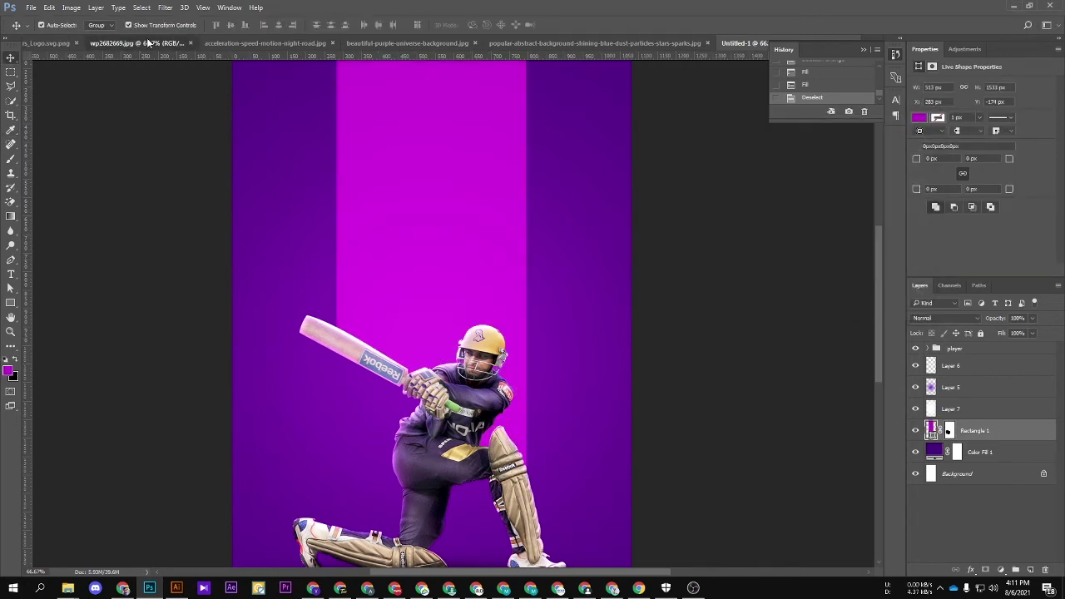
Step: Drag the Knight Riders logo from its own document into the poster
left_click(117, 43)
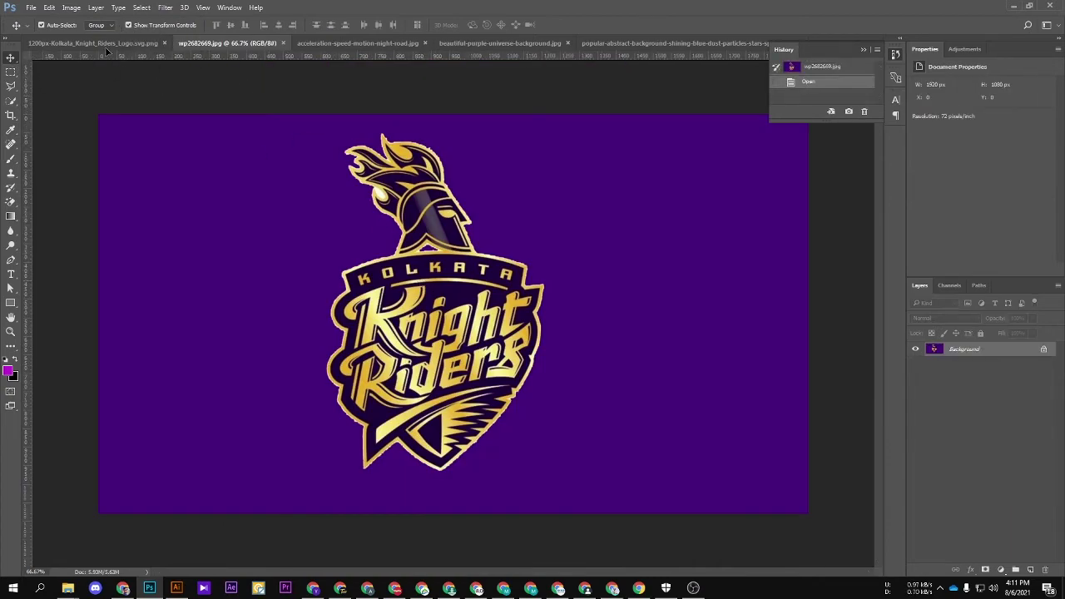
left_click_drag(420, 250, 433, 253)
left_click(584, 239)
key("Tab")
left_click(116, 24)
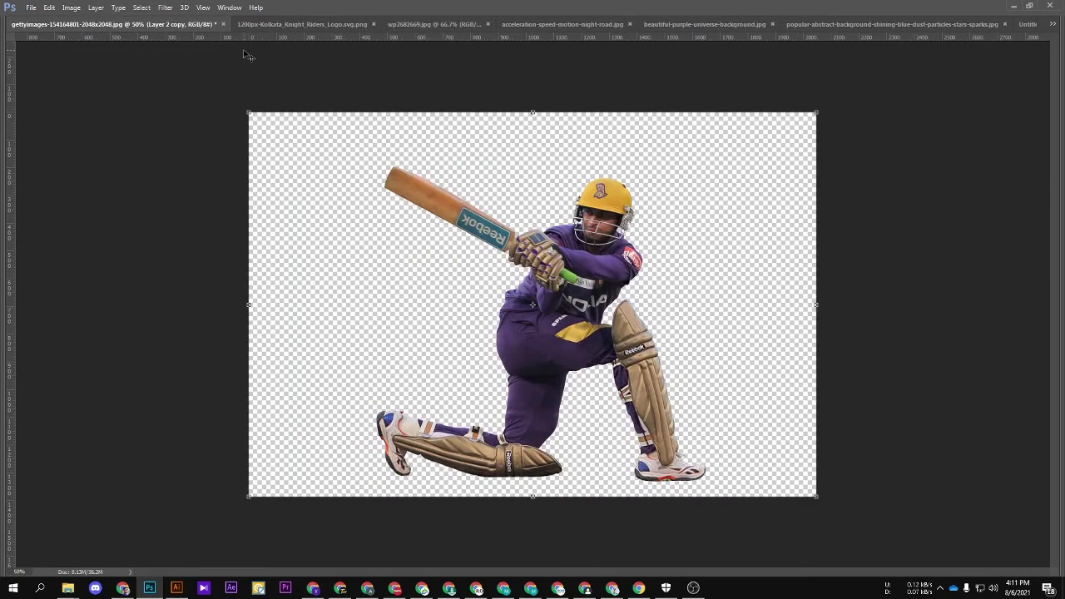
left_click(300, 25)
mouse_move(285, 400)
left_mouse_down()
mouse_move(903, 37)
mouse_move(1023, 25)
mouse_move(584, 255)
left_mouse_up()
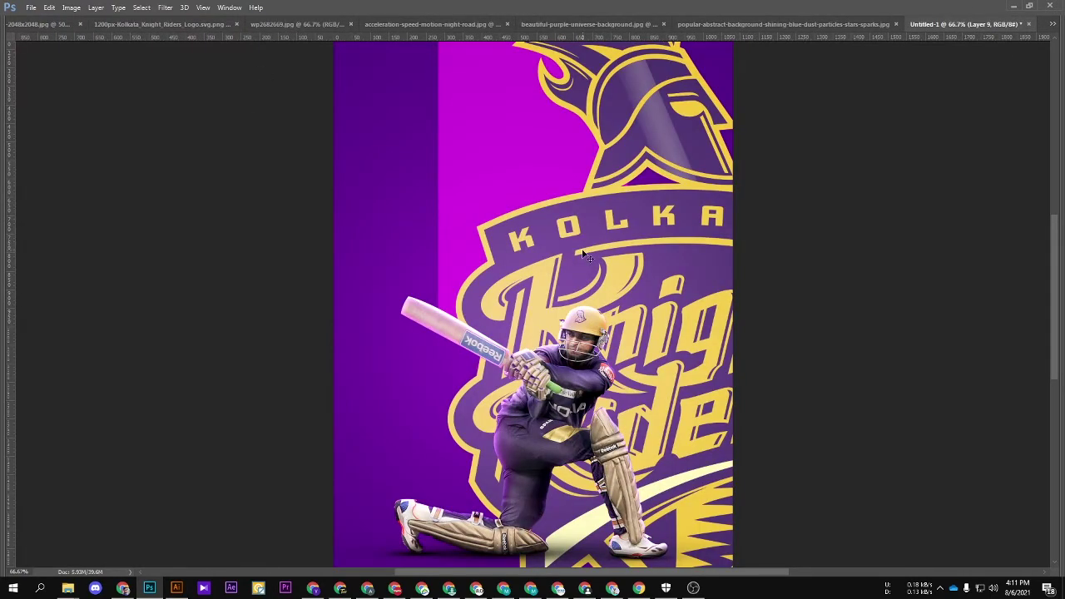
Step: Bring the logo to the front, shrink it, and place it over the batsman
key("ctrl+minus")
key("ctrl+bracketright")
key("ctrl+t")
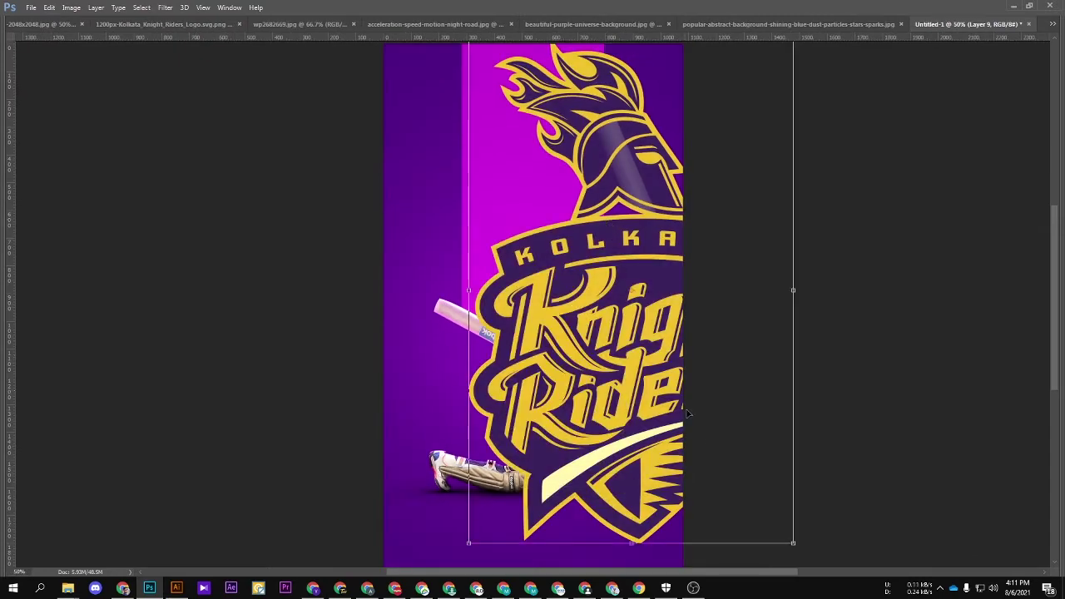
left_click_drag(793, 542, 630, 510)
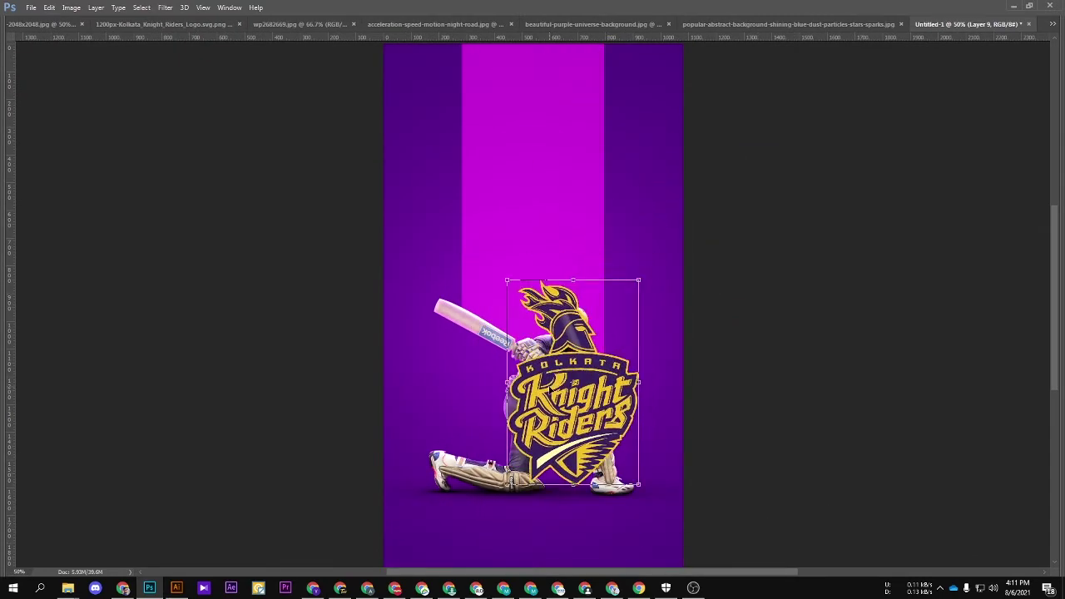
key("Return")
key("Tab")
left_click_drag(495, 416, 445, 445)
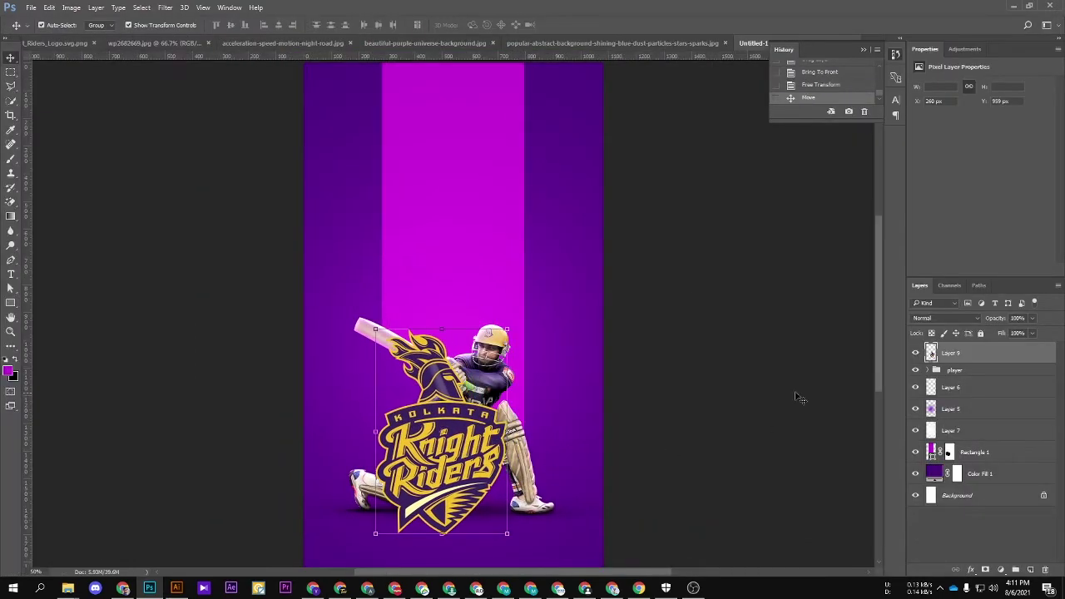
Step: Recolour the Rectangle 1 band to yellow #fdc925 and raise it two levels
double_click(933, 453)
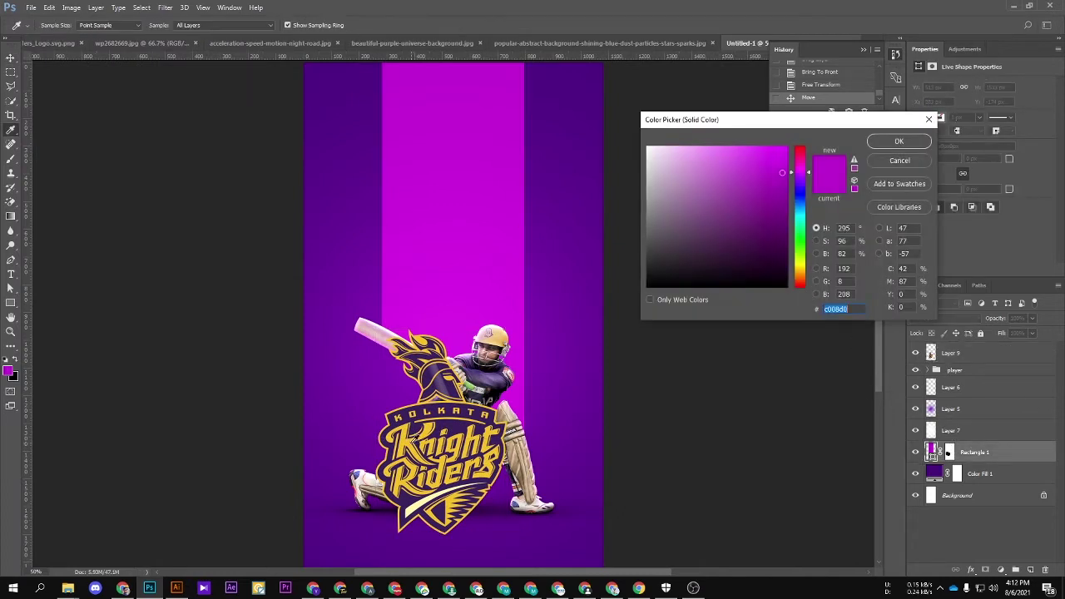
type("fdc925")
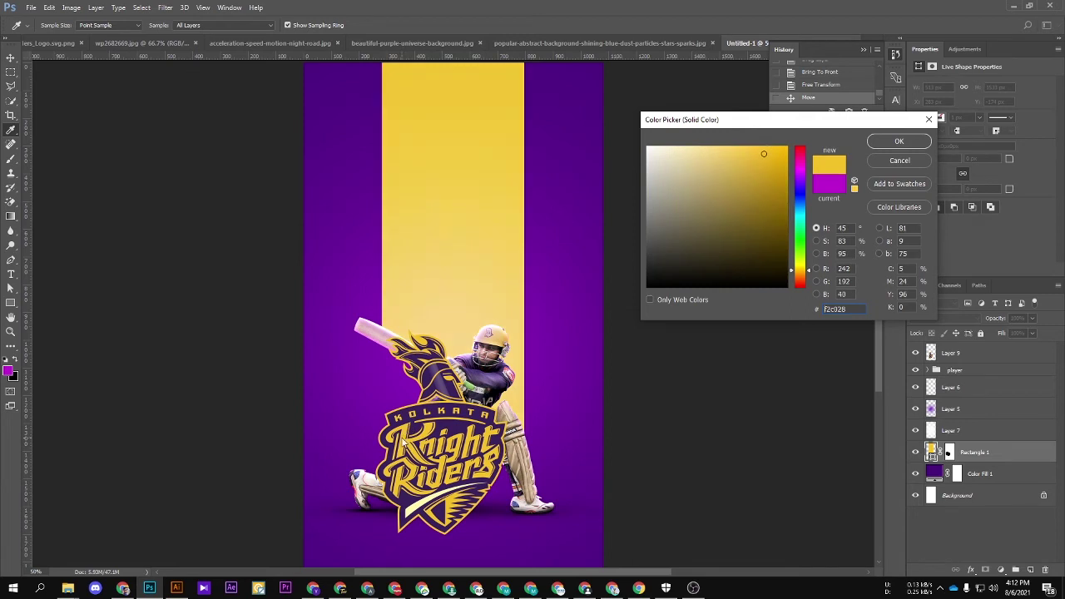
key("Return")
key("ctrl+bracketright")
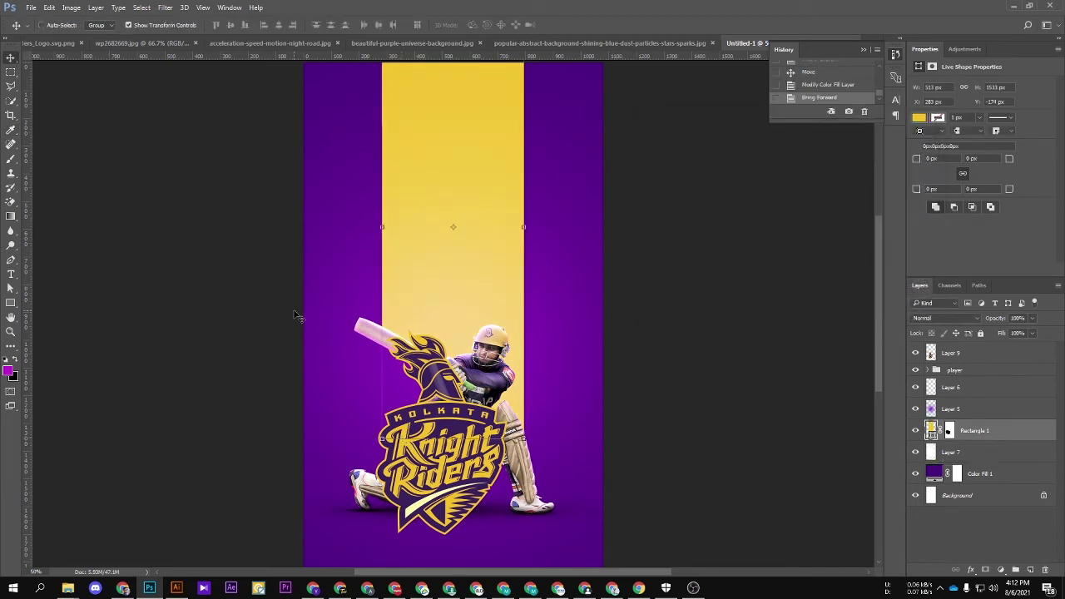
key("ctrl+bracketright")
key("ctrl+bracketright")
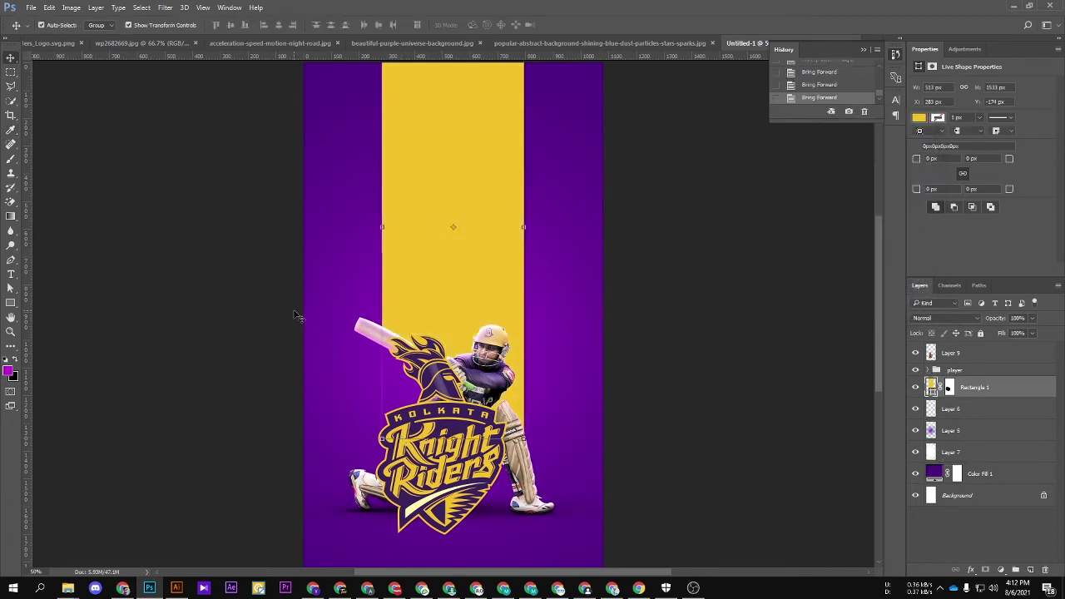
Step: Move the logo up and right, then send the band back behind the batsman
left_click(950, 353)
mouse_move(435, 449)
left_mouse_down()
mouse_move(499, 375)
mouse_move(468, 411)
left_mouse_up()
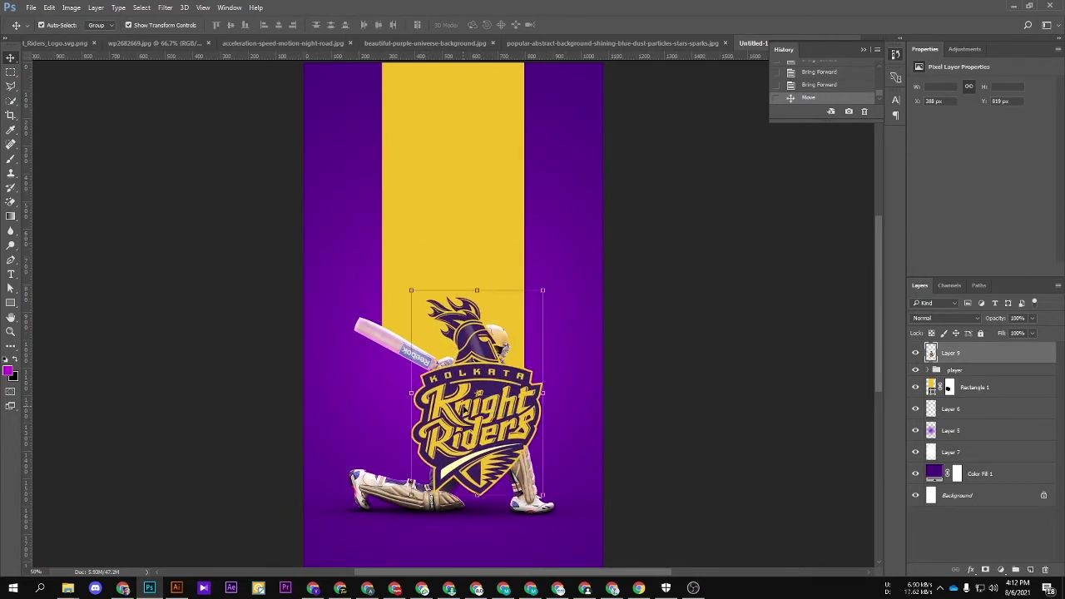
left_click(961, 388)
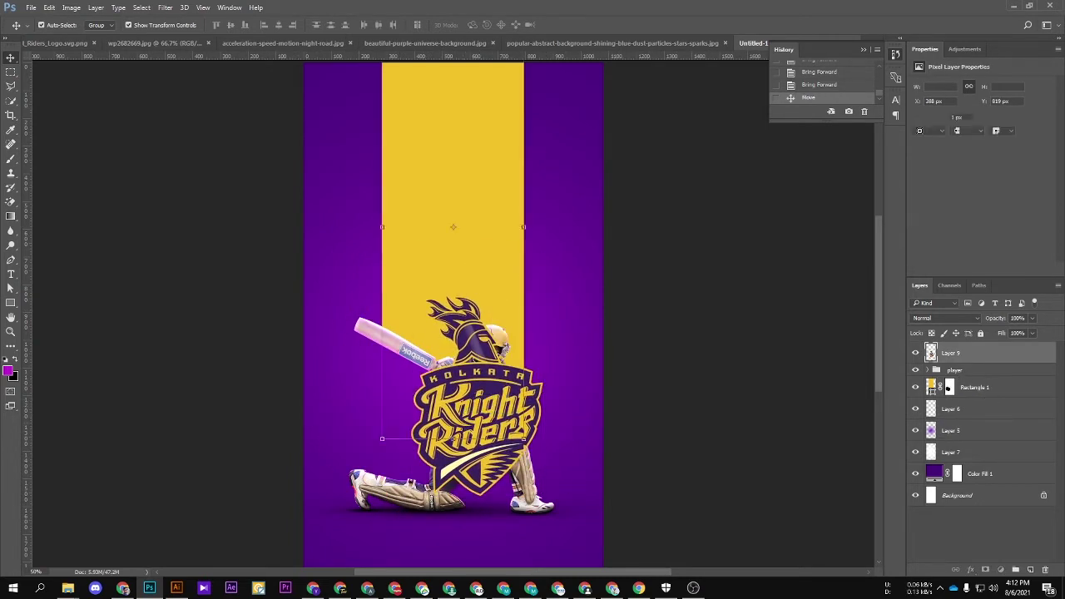
key("ctrl+bracketleft")
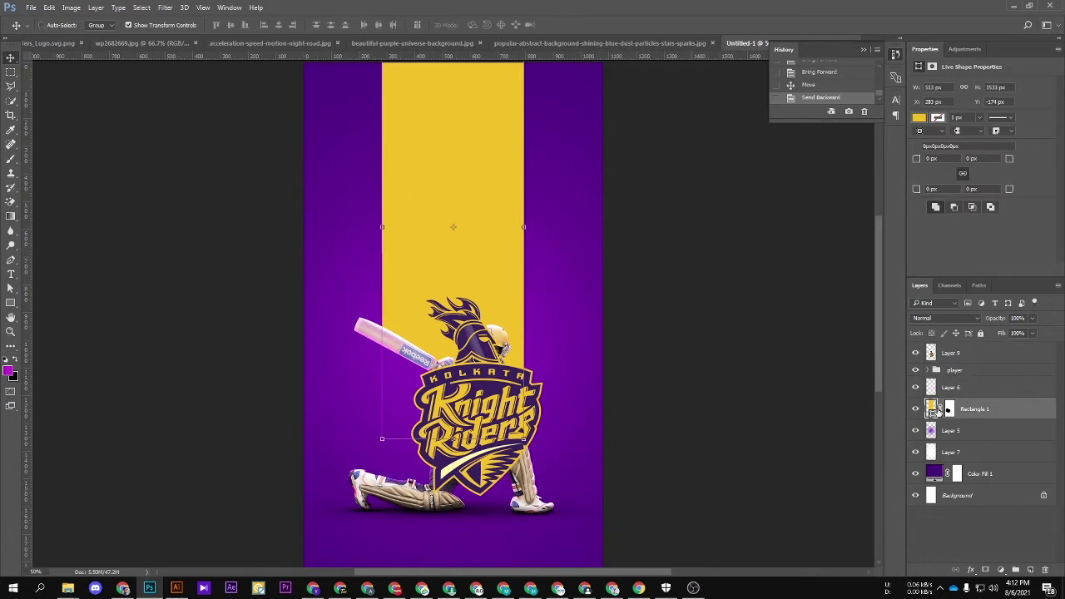
key("ctrl+bracketleft")
key("ctrl+bracketleft")
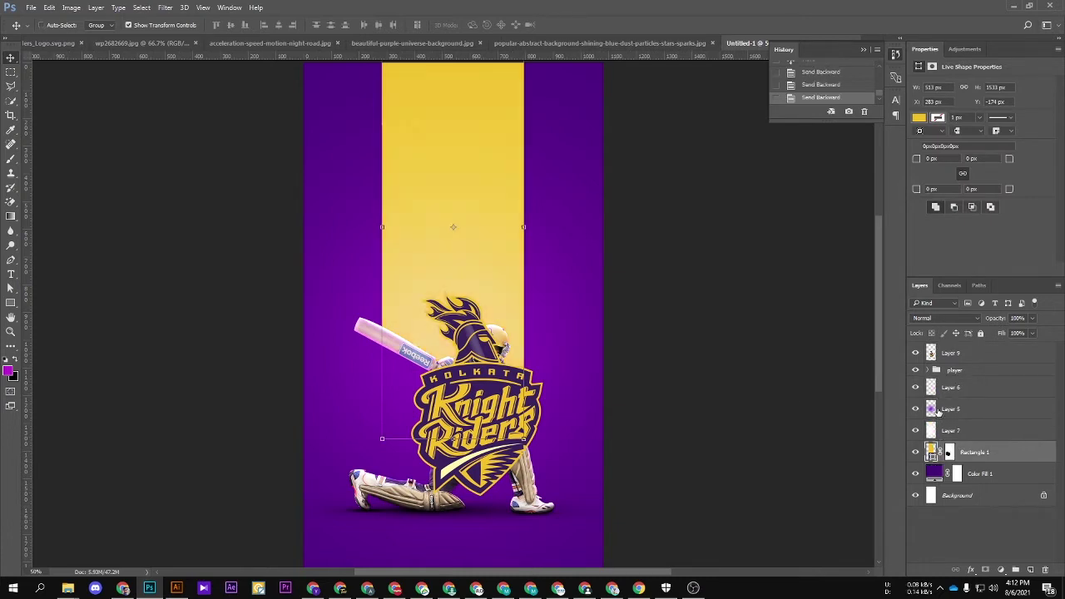
Step: Try the logo as a small top-corner badge, then undo that resize and move
mouse_move(482, 387)
left_mouse_down()
mouse_move(470, 374)
mouse_move(530, 197)
left_mouse_up()
key("ctrl+t")
left_click_drag(587, 330, 541, 256)
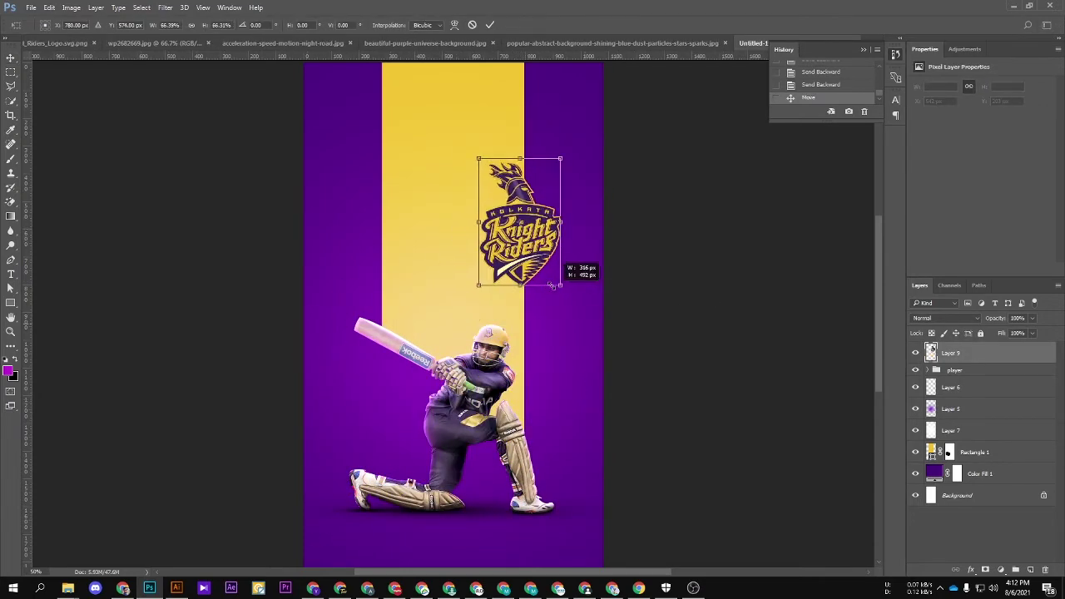
key("Return")
scroll(493, 322, "up", 2)
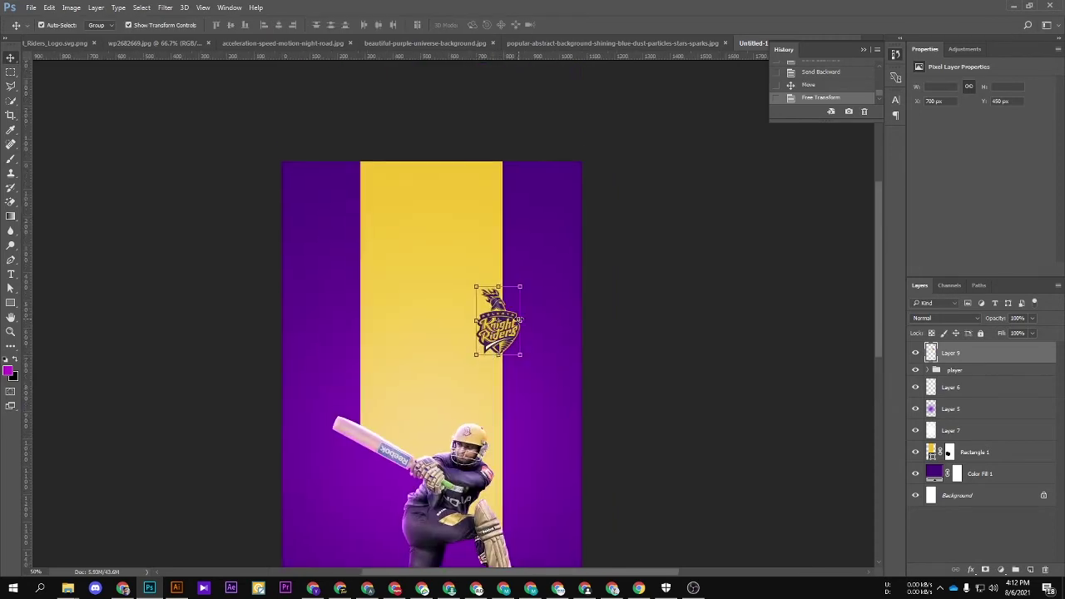
mouse_move(499, 353)
left_mouse_down()
mouse_move(548, 246)
mouse_move(541, 222)
left_mouse_up()
key("ctrl+t")
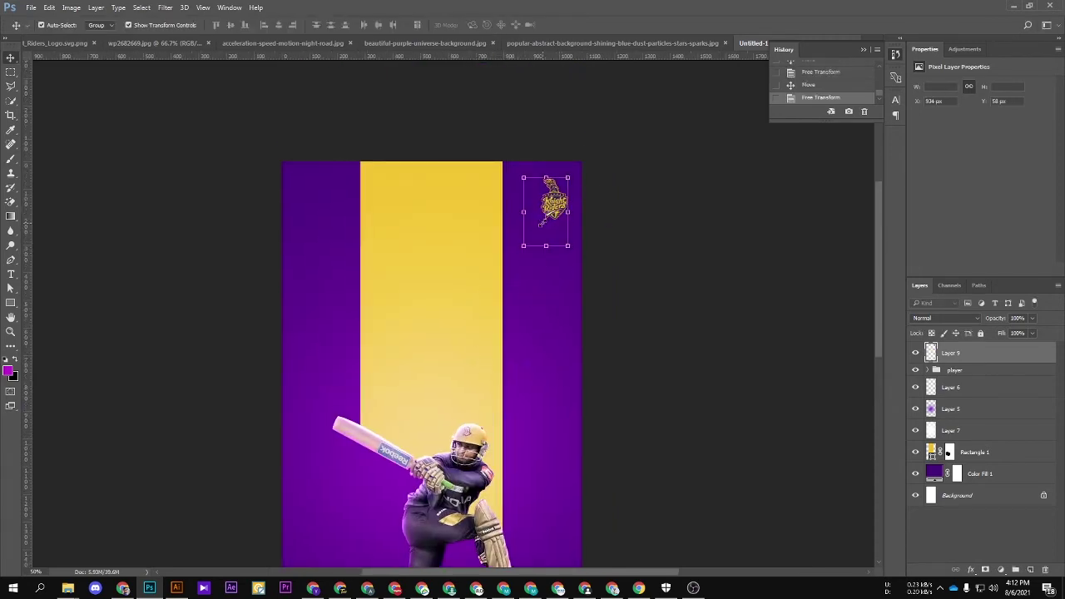
key("Return")
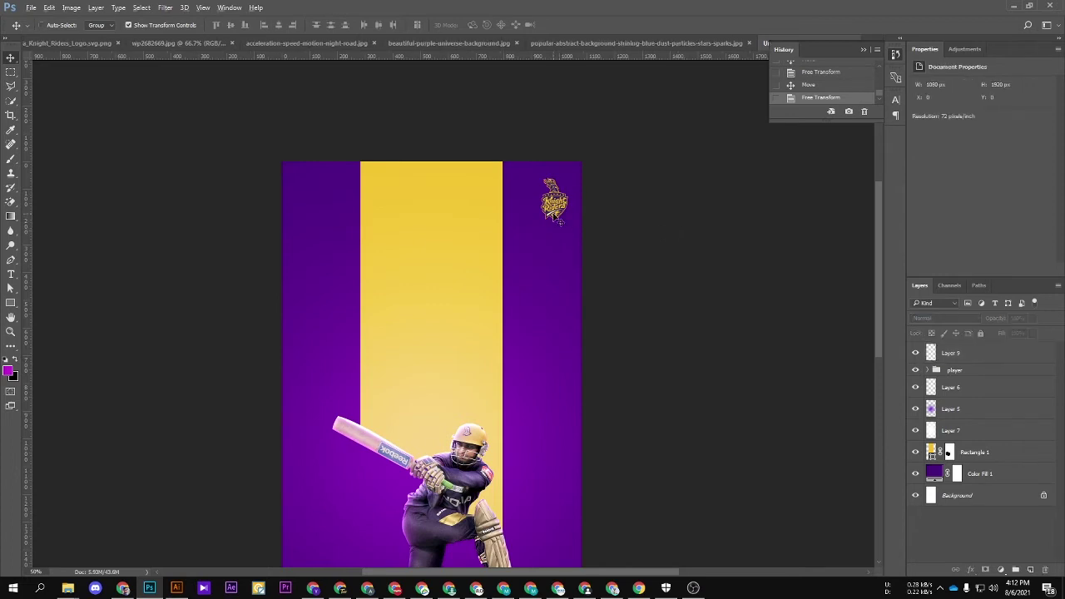
key("ctrl+alt+z")
key("ctrl+alt+z")
key("ctrl+alt+z")
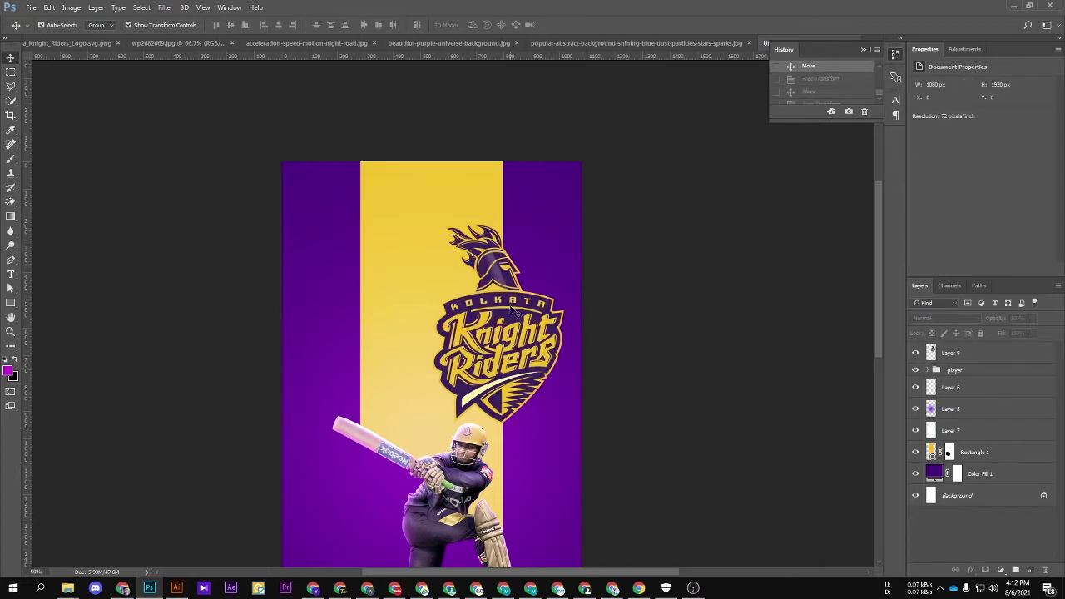
Step: Enlarge the logo to about 130% and centre it high on the yellow band
left_click_drag(522, 343, 464, 343)
key("ctrl+t")
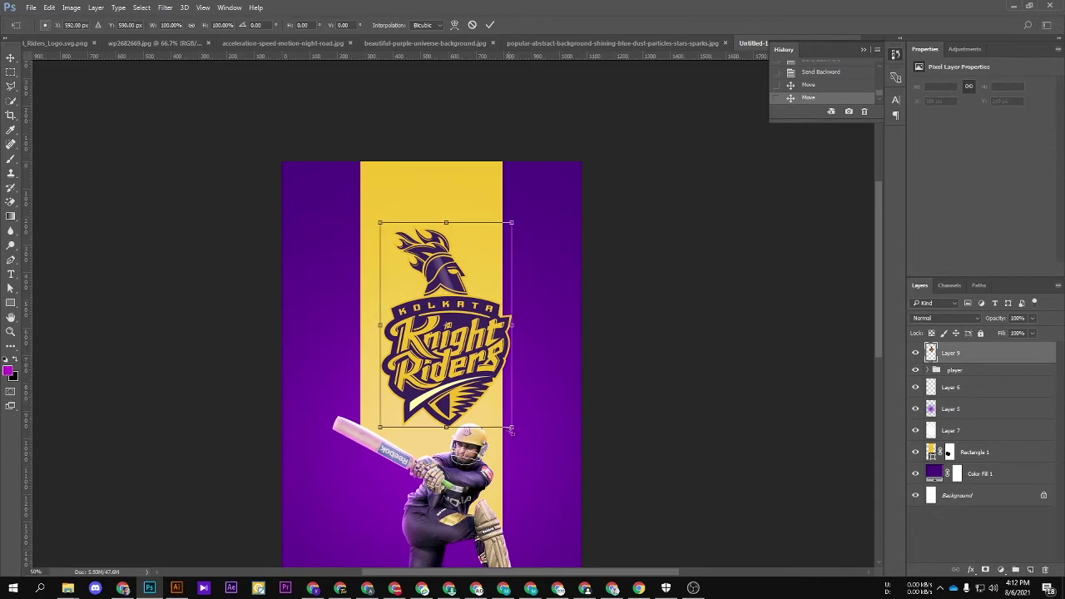
left_click_drag(511, 431, 551, 444)
mouse_move(472, 398)
left_mouse_down()
mouse_move(460, 400)
mouse_move(458, 371)
left_mouse_up()
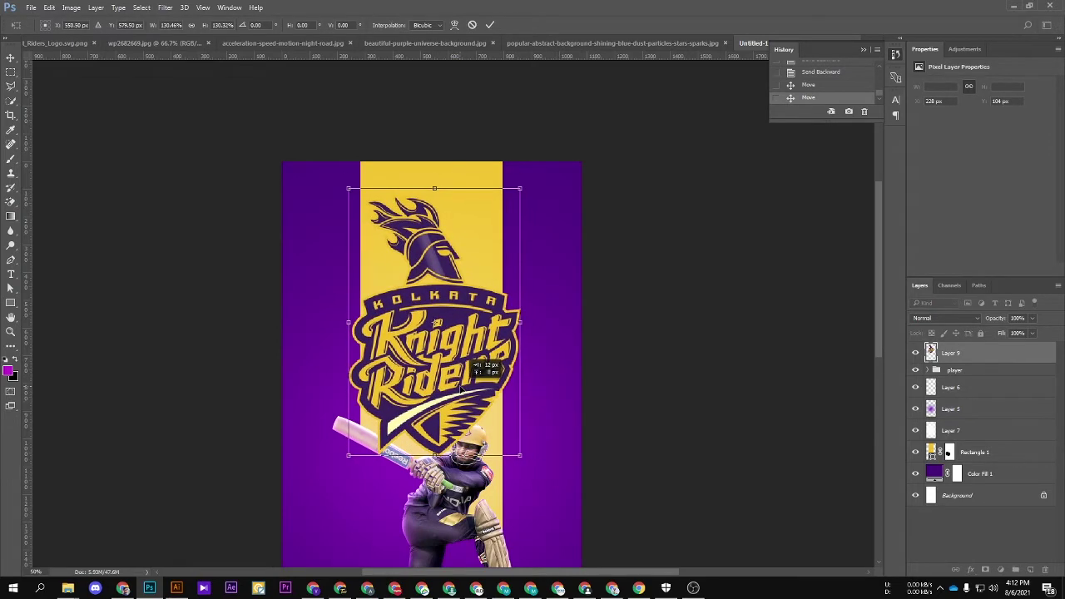
key("Return")
left_click_drag(458, 372, 455, 335)
scroll(419, 286, "up", 1)
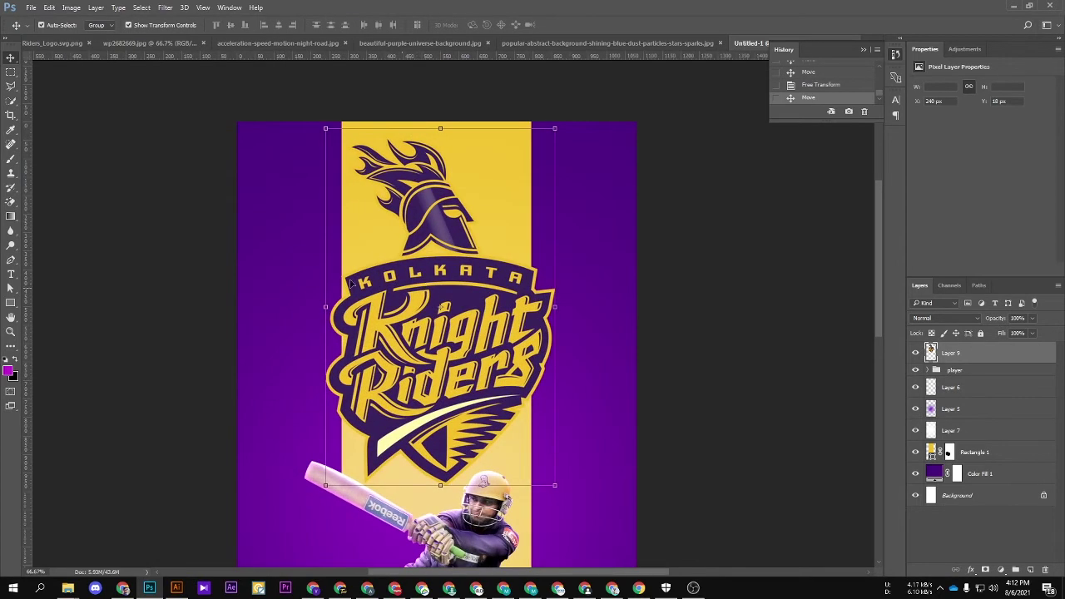
Step: Try a polygonal lasso selection beside the logo, then deselect it
key("l")
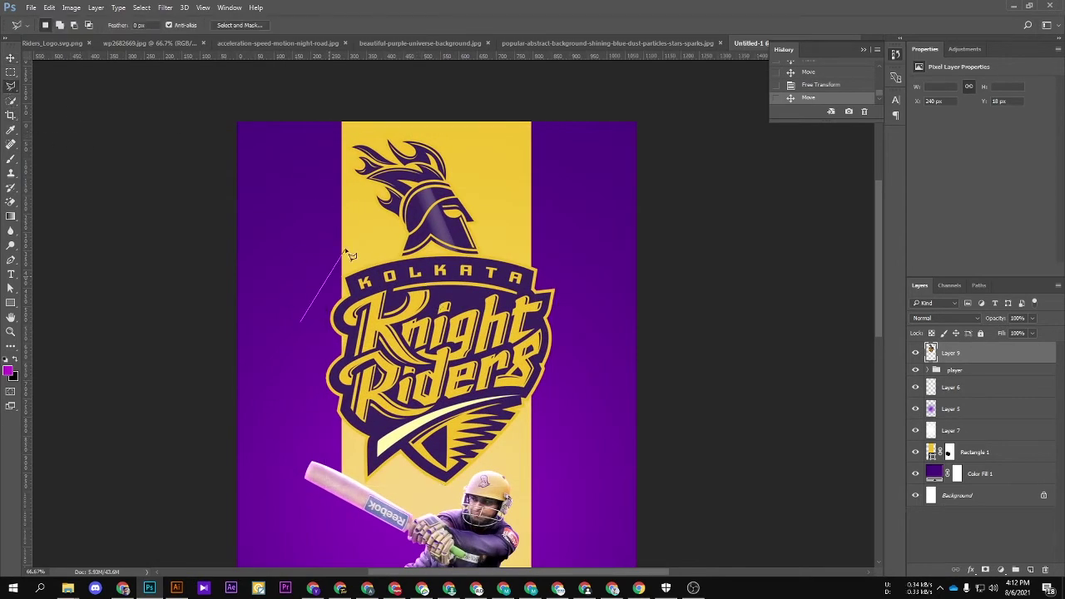
scroll(369, 263, "up", 2)
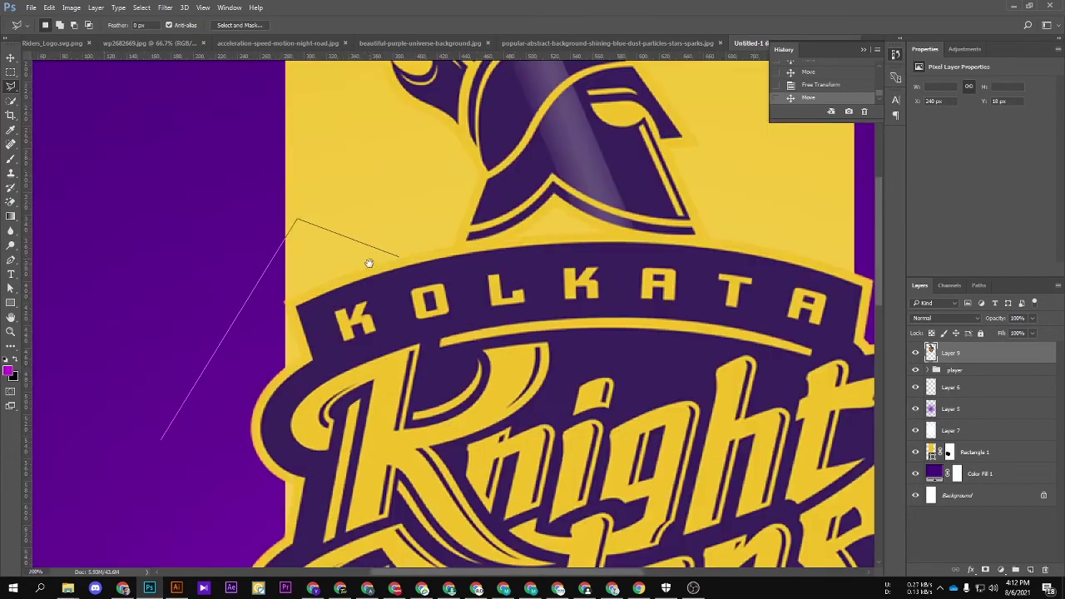
left_click(431, 244)
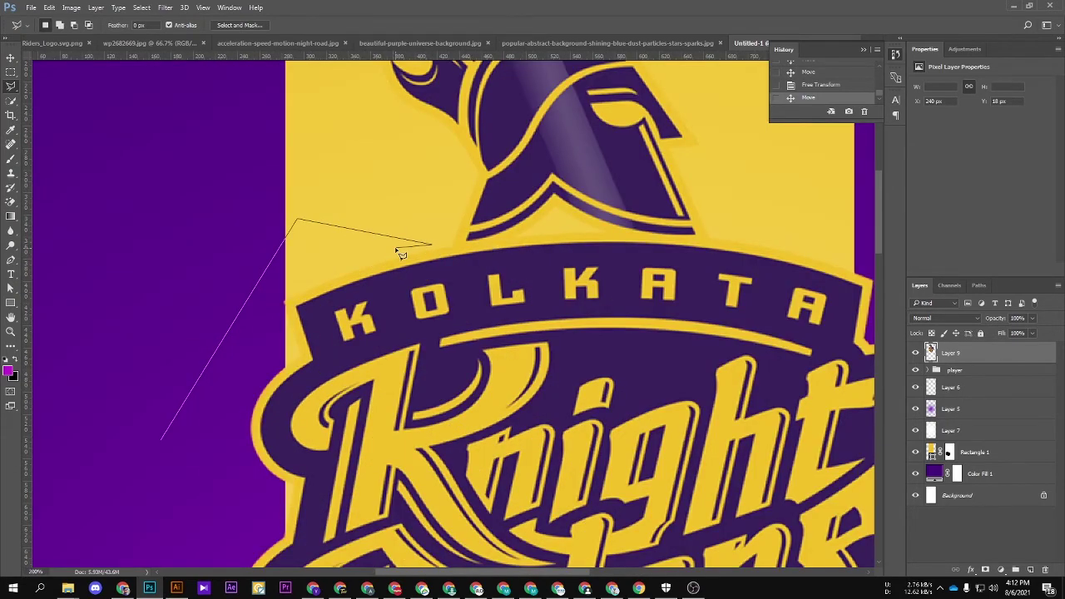
double_click(397, 252)
key("ctrl+d")
Step: Draw a Pen path arcing along the logo's top and curving down its right side
left_click(10, 260)
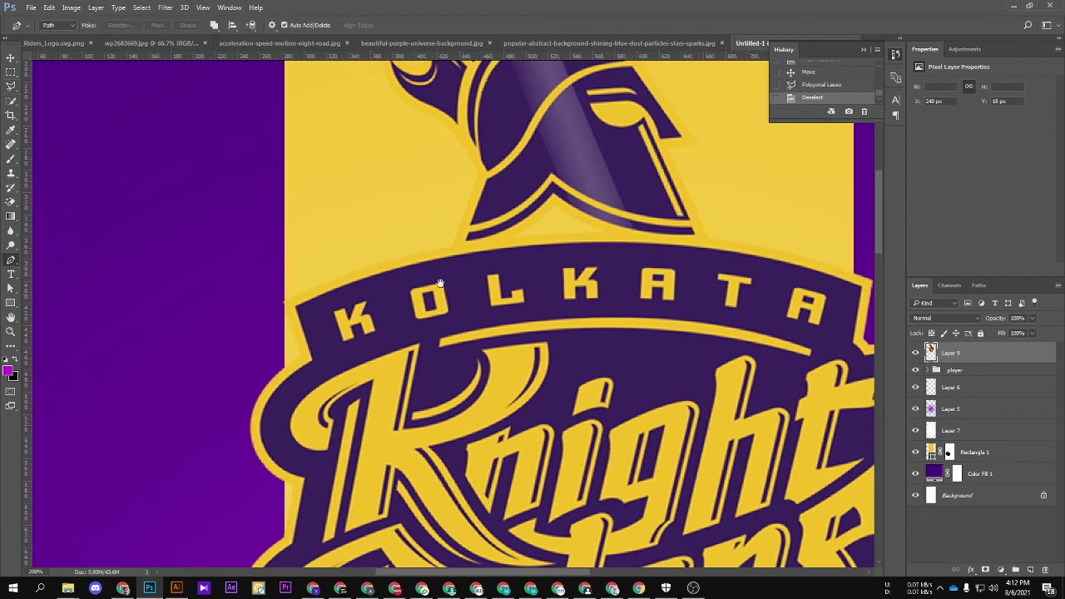
left_click(163, 294)
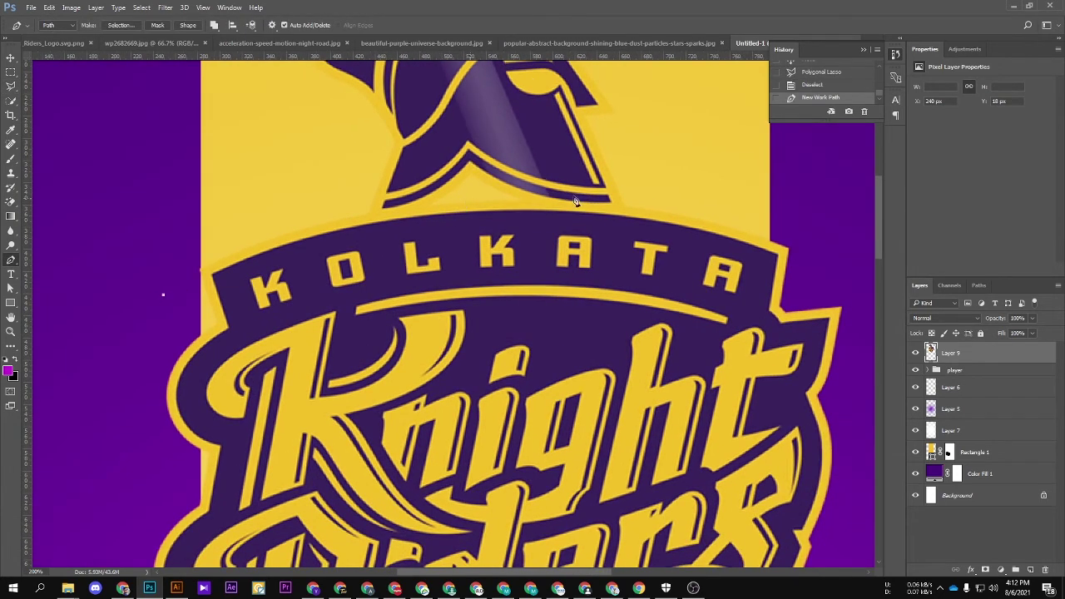
left_click(792, 248)
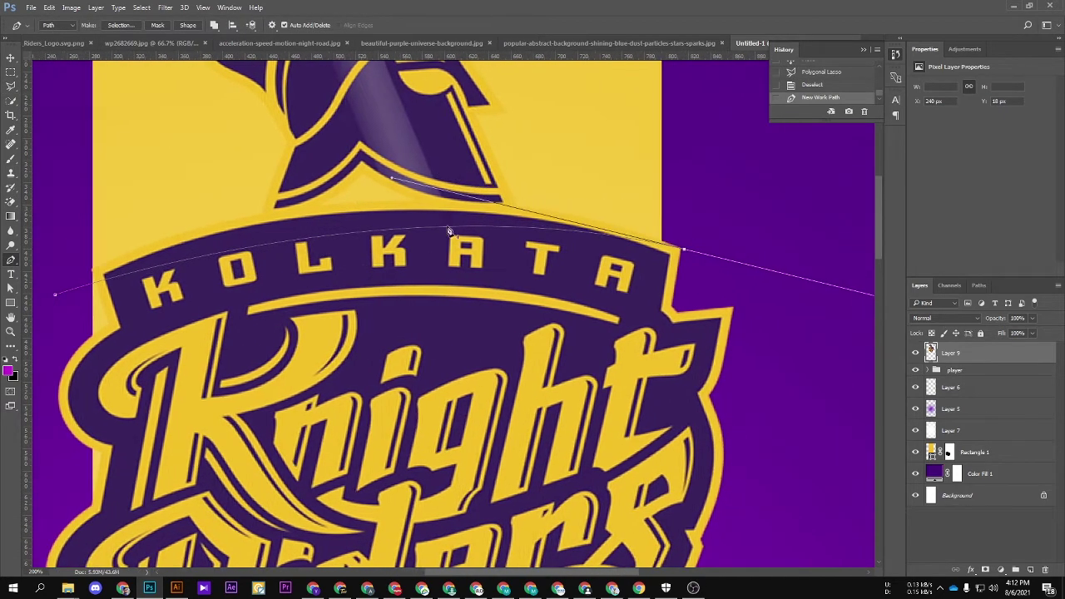
key("ctrl+z")
key("ctrl+z")
left_click(169, 274)
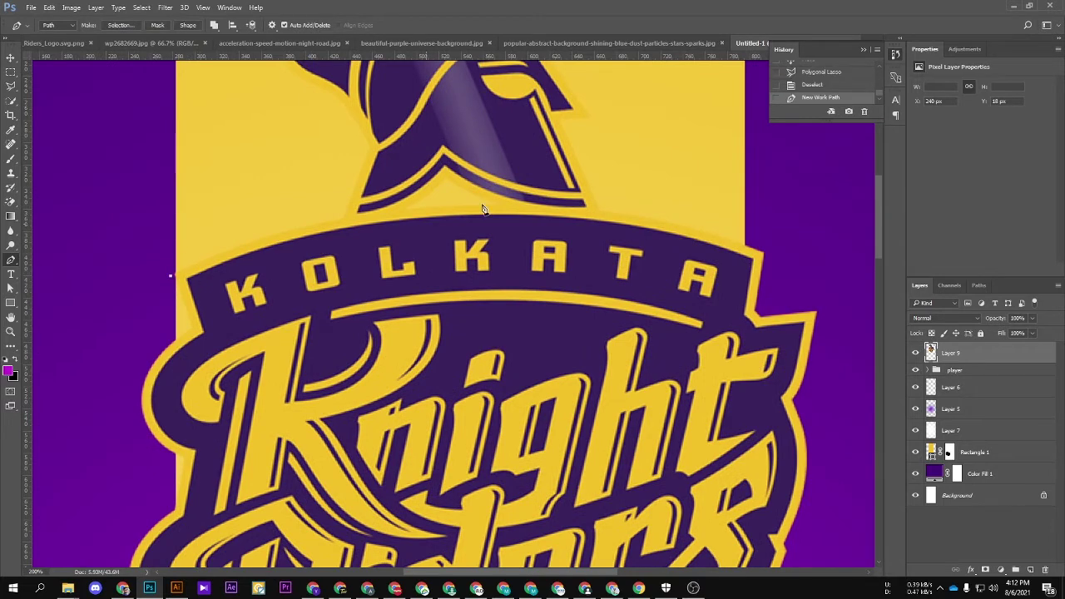
left_click_drag(768, 257, 919, 366)
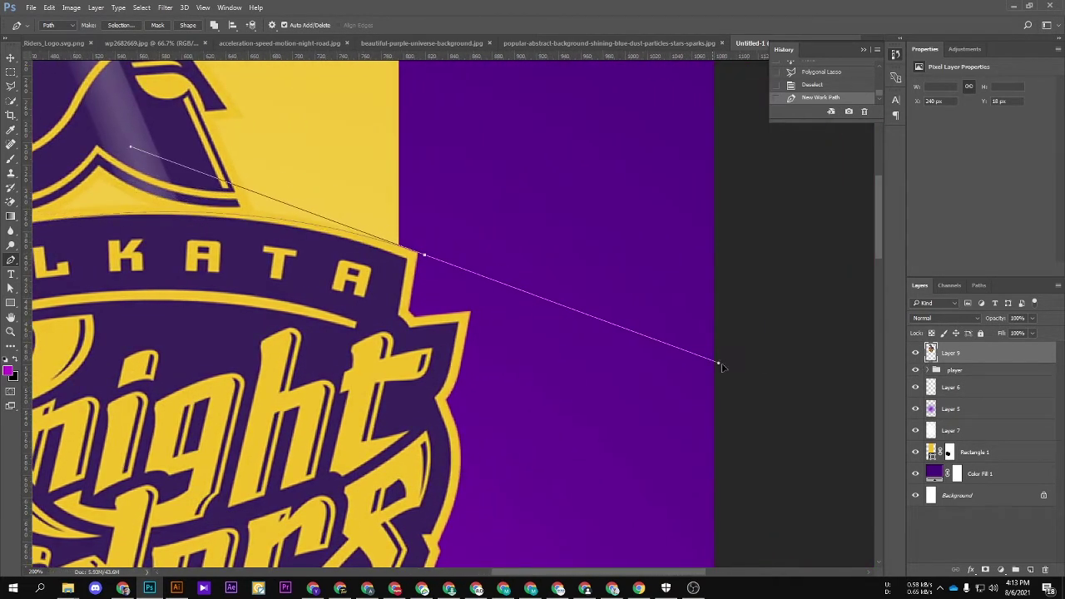
mouse_move(919, 366)
left_mouse_down()
mouse_move(743, 379)
mouse_move(724, 368)
left_mouse_up()
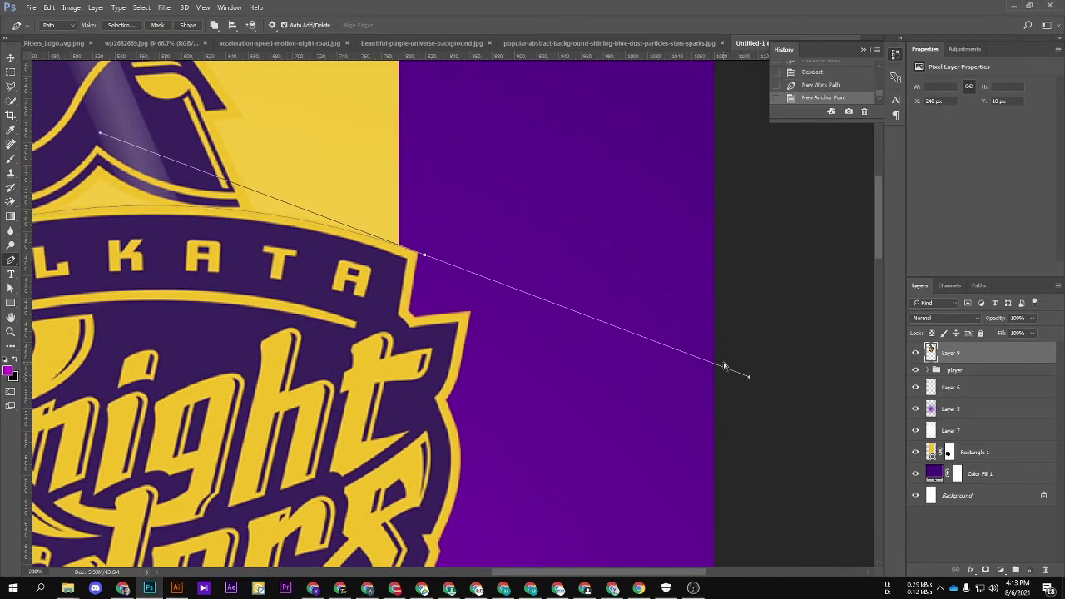
key("ctrl+minus")
key("ctrl+minus")
key("ctrl+minus")
left_click_drag(541, 468, 426, 524)
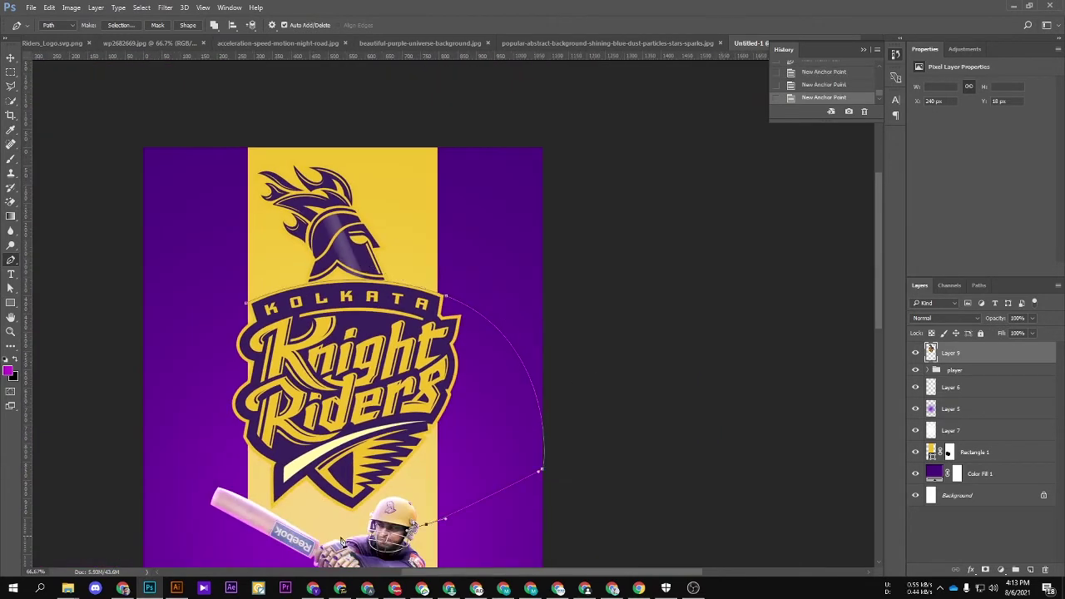
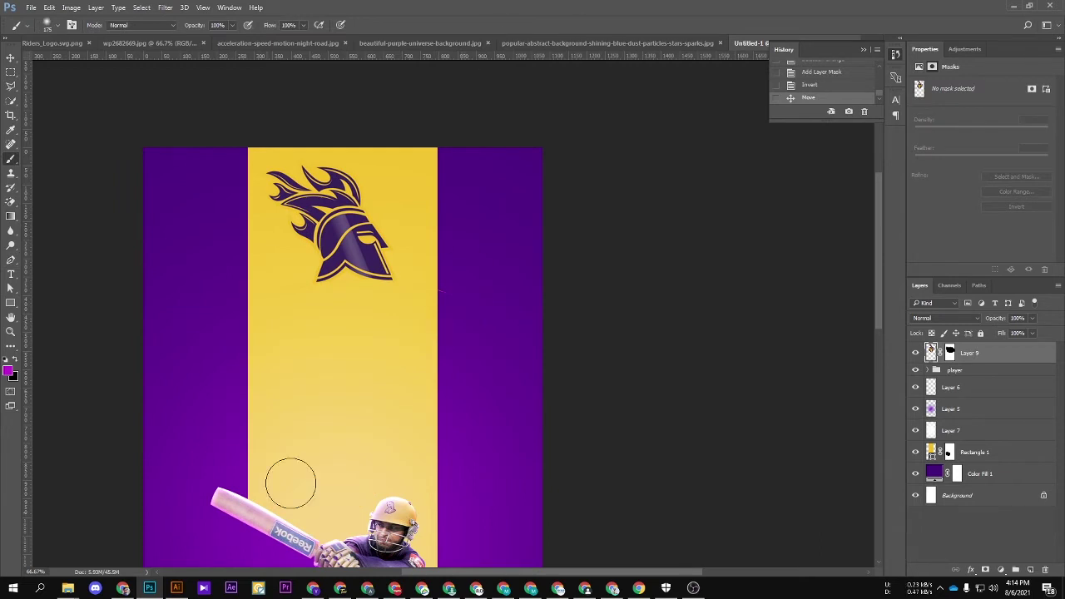
Step: Zoom in on the helmet logo and choose a small brush
left_click(329, 269, "ctrl")
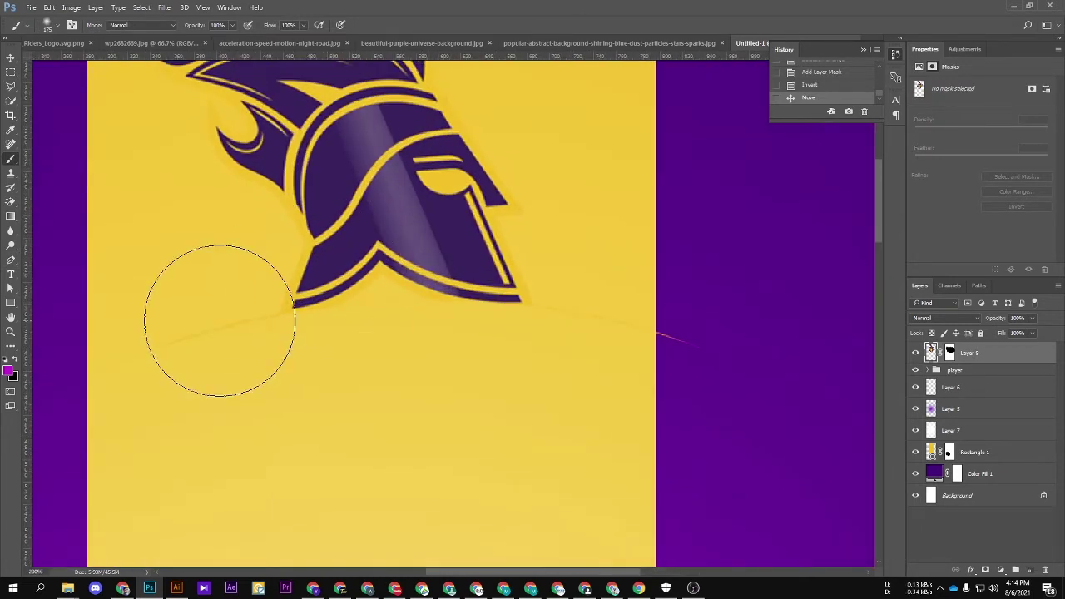
key("bracketleft")
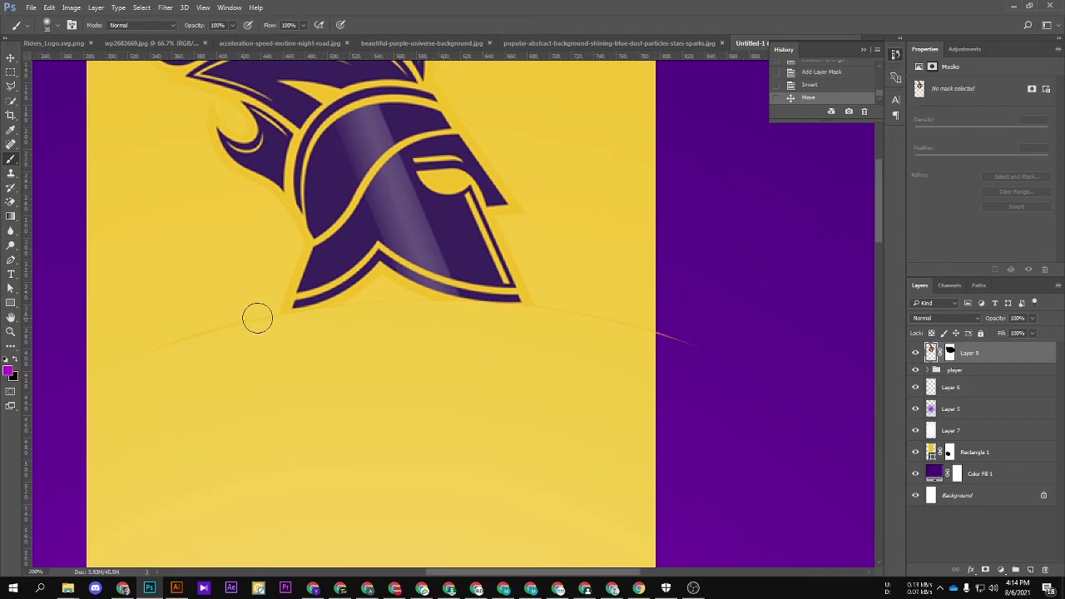
right_click(271, 331)
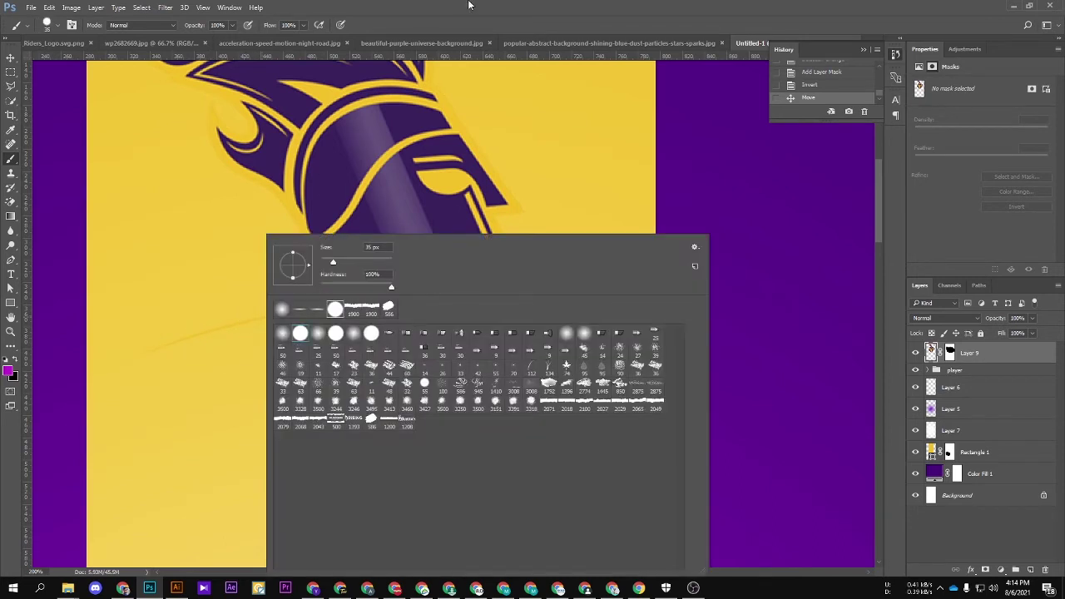
double_click(287, 332)
Step: Paint out the faint stray lines beneath the helmet in black on Layer 9's mask
left_click_drag(265, 313, 85, 367)
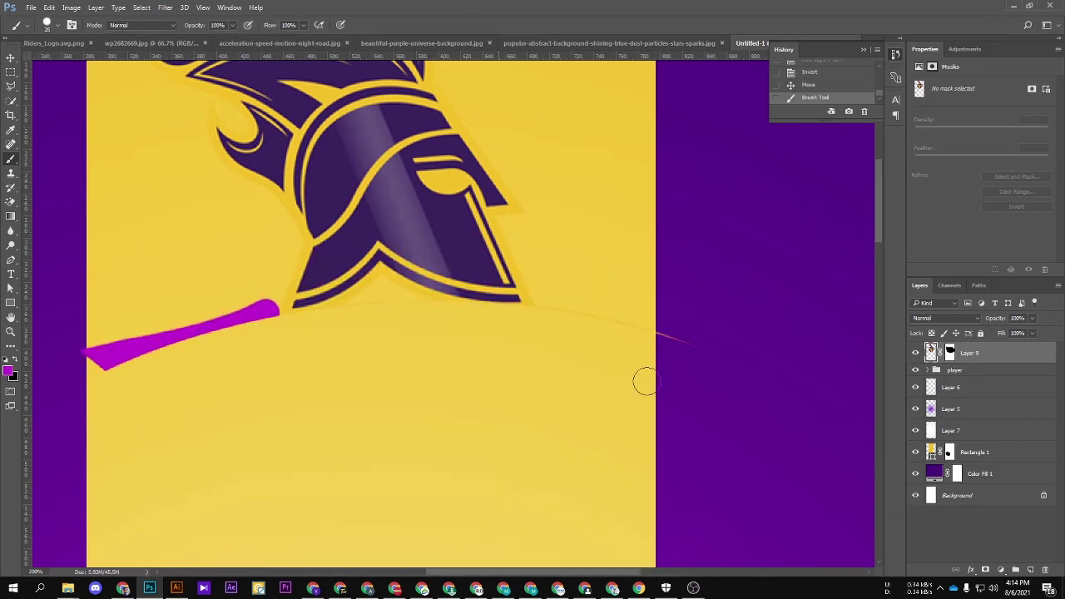
key("ctrl+z")
key("ctrl+backslash")
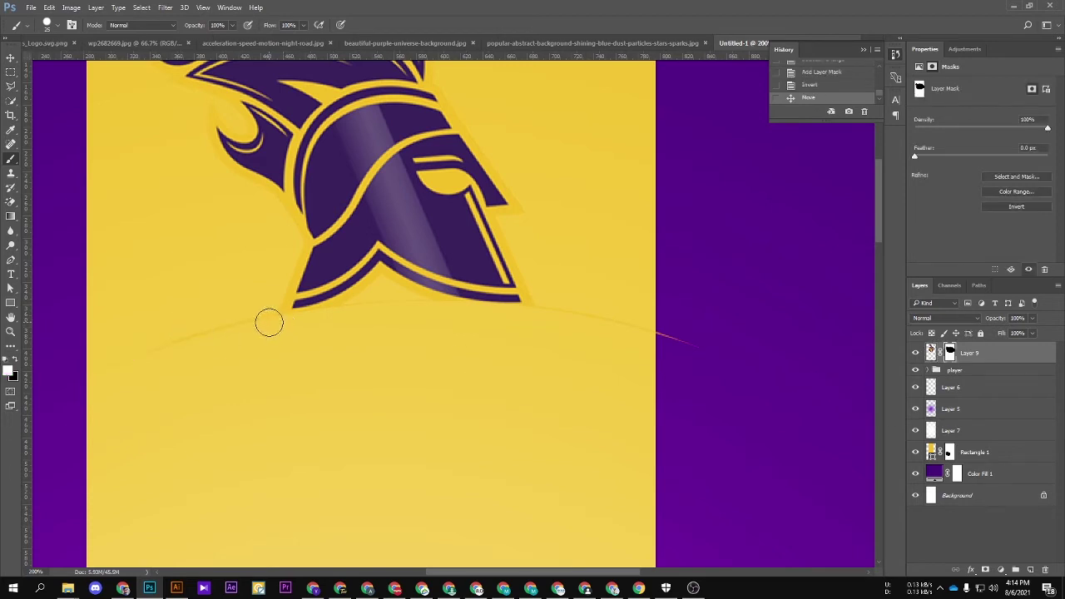
left_click_drag(268, 322, 107, 374)
key("ctrl+z")
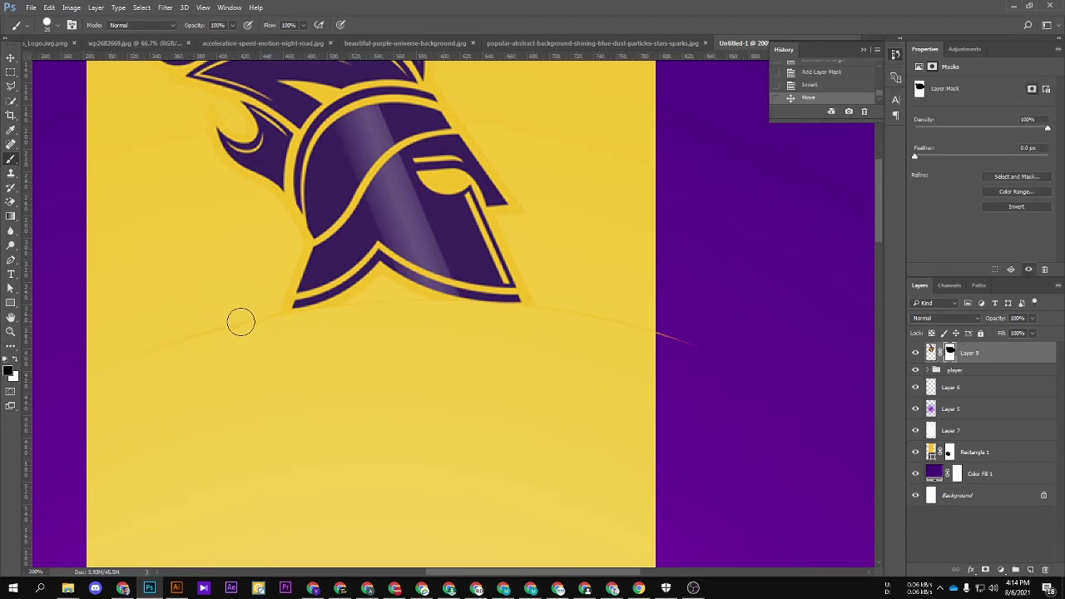
left_click_drag(265, 317, 98, 379)
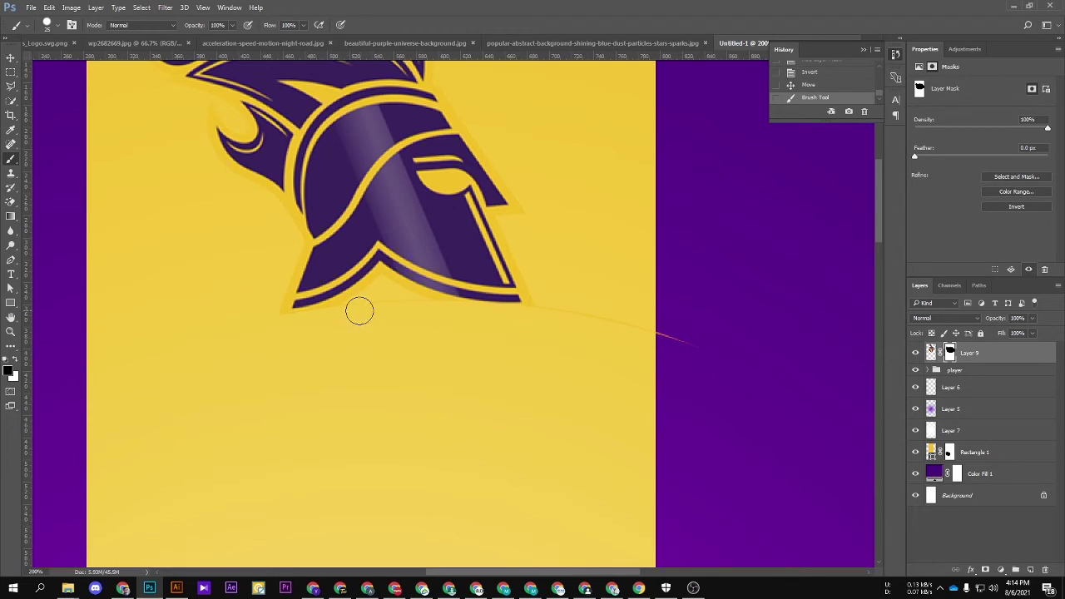
left_click_drag(420, 312, 575, 313)
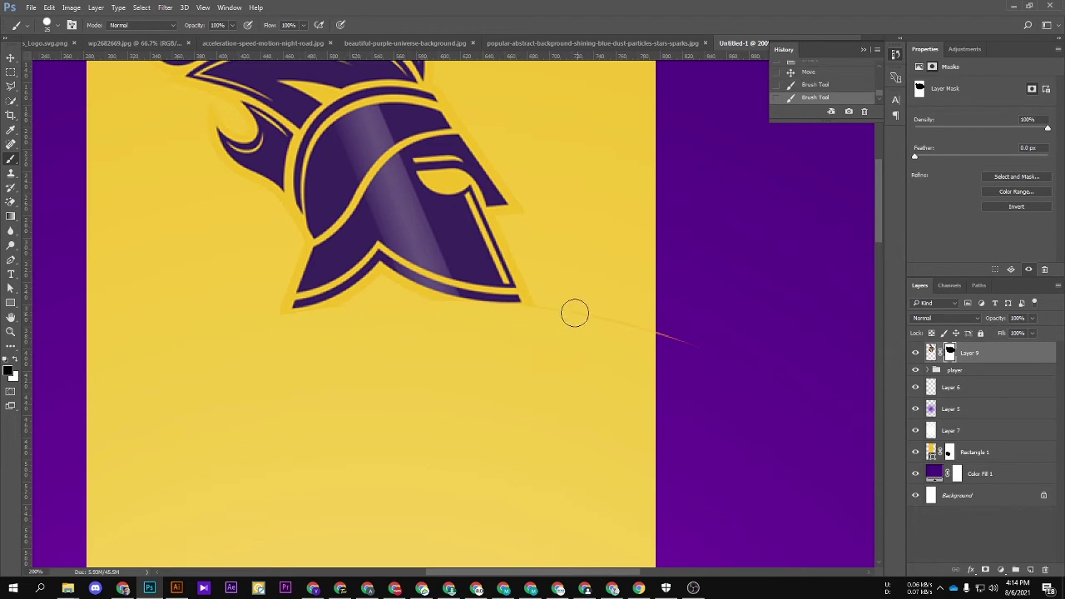
Step: Scale the helmet logo down to about 69% and place it near the top of the yellow band
key("v")
key("ctrl+minus")
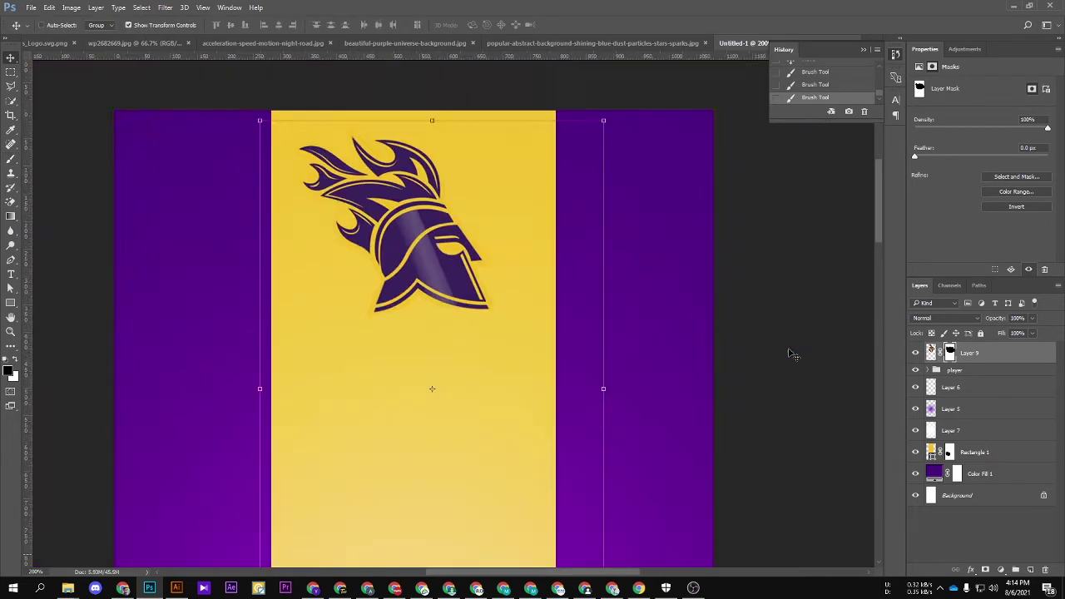
key("ctrl+minus")
key("ctrl+minus")
key("ctrl+plus")
key("ctrl+t")
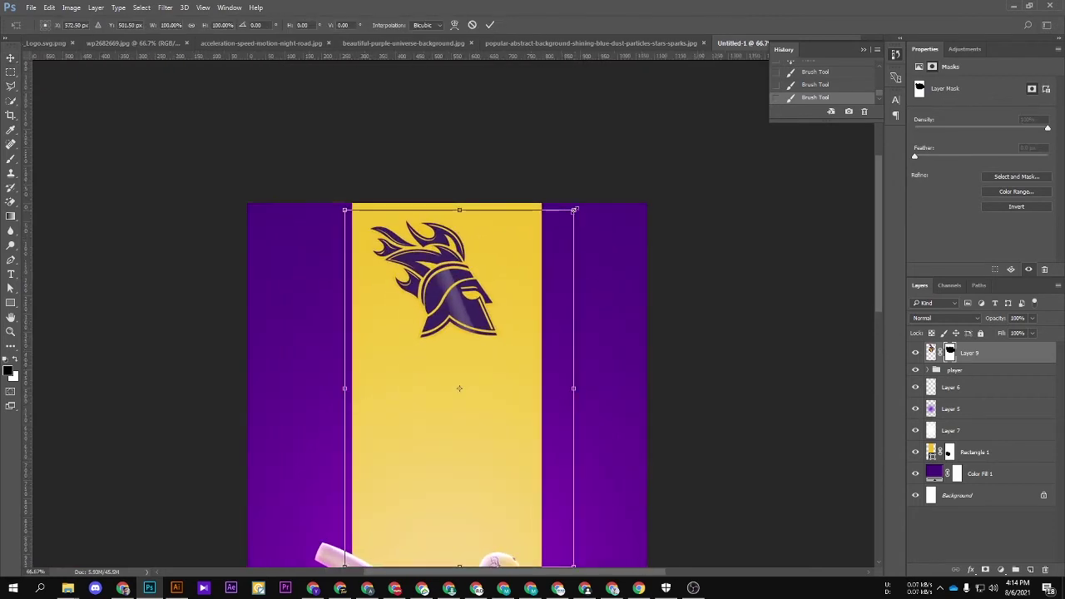
left_click_drag(575, 207, 559, 205)
left_click_drag(487, 268, 486, 273)
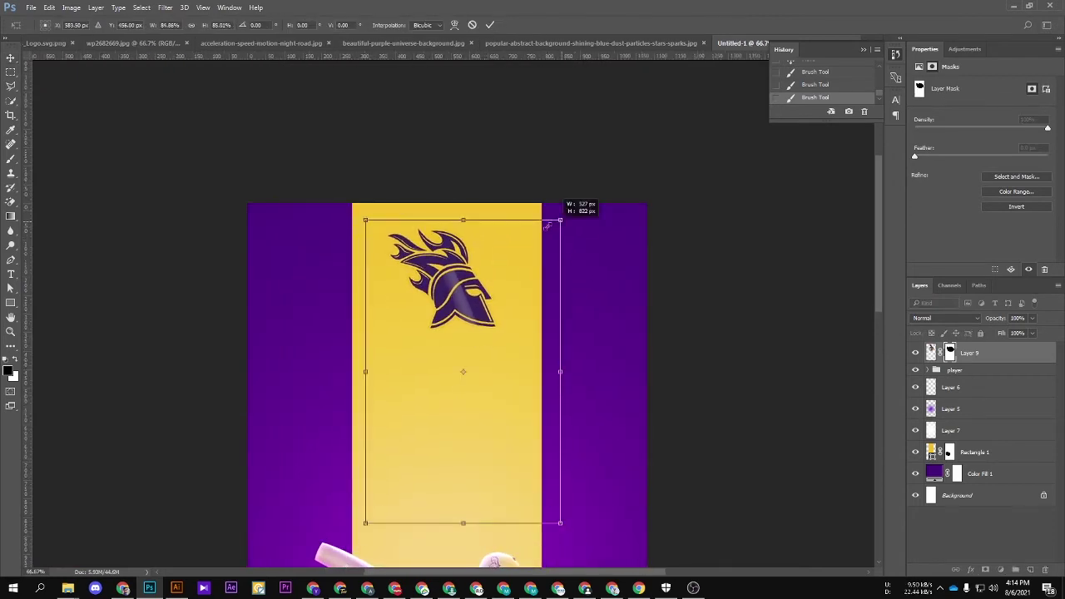
left_click_drag(558, 222, 538, 252)
left_click_drag(465, 306, 468, 279)
key("Return")
Step: Deselect the logo layer and zoom in on the middle of the band
scroll(494, 214, "down", 2)
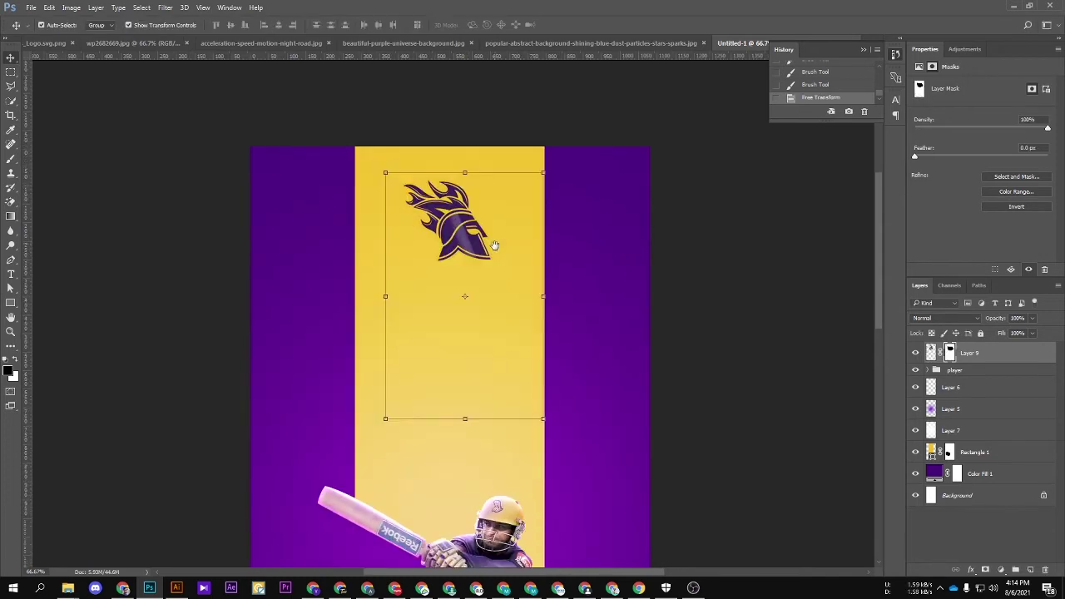
left_click(791, 304)
scroll(521, 299, "down", 2)
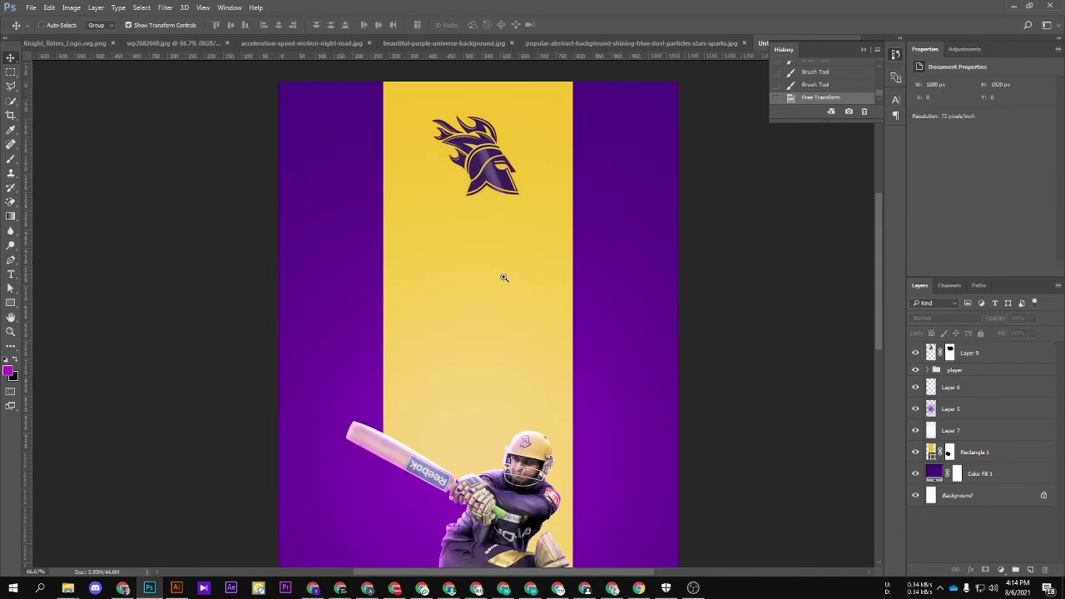
left_click(503, 277)
Step: Add a placeholder text layer mid-band and enlarge it about 480%
key("t")
left_click(439, 306)
type("ERERERER")
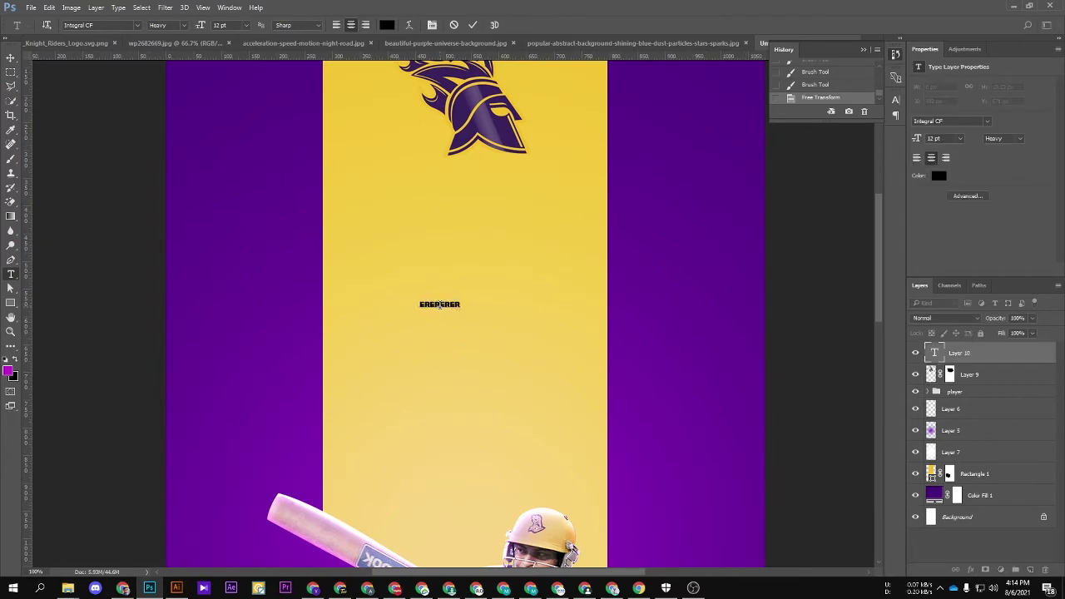
key("ctrl+Return")
key("ctrl+t")
left_click_drag(462, 299, 532, 247)
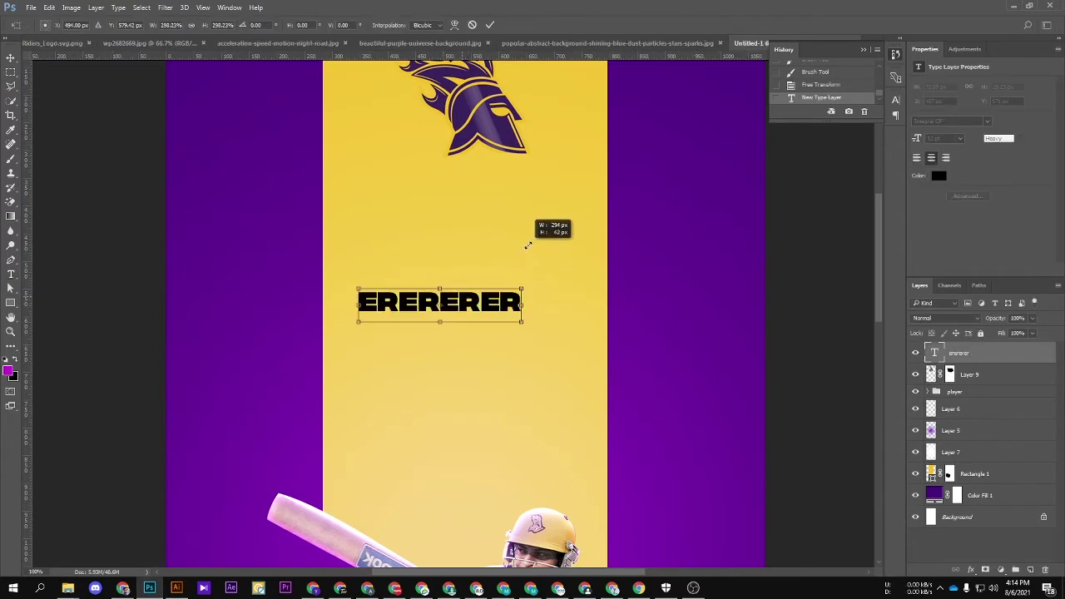
key("Return")
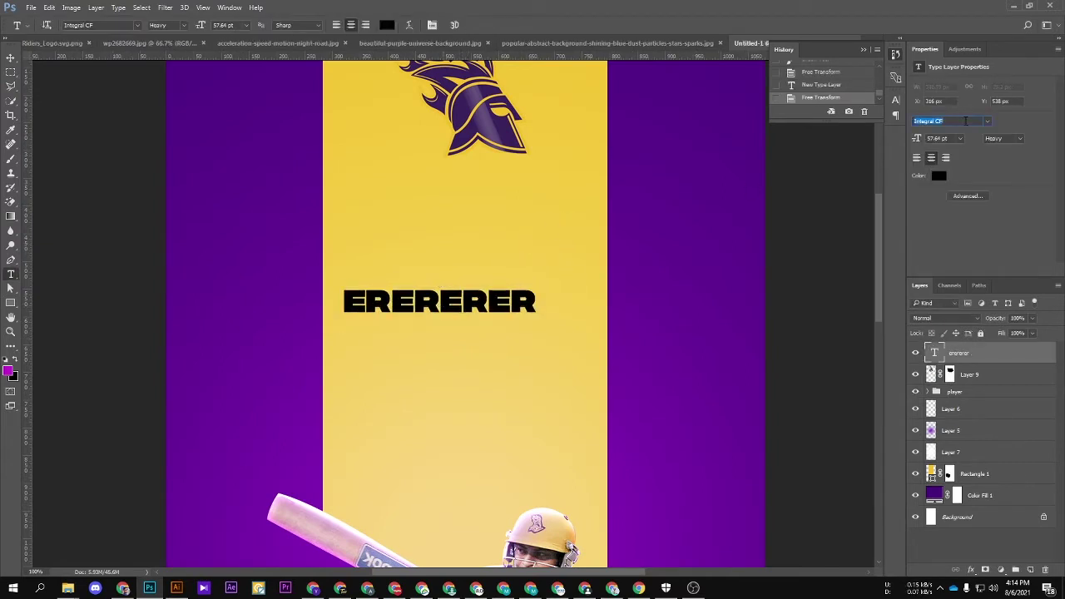
Step: Set the text font to Evogria and change the text to SHAKIB
type("evo")
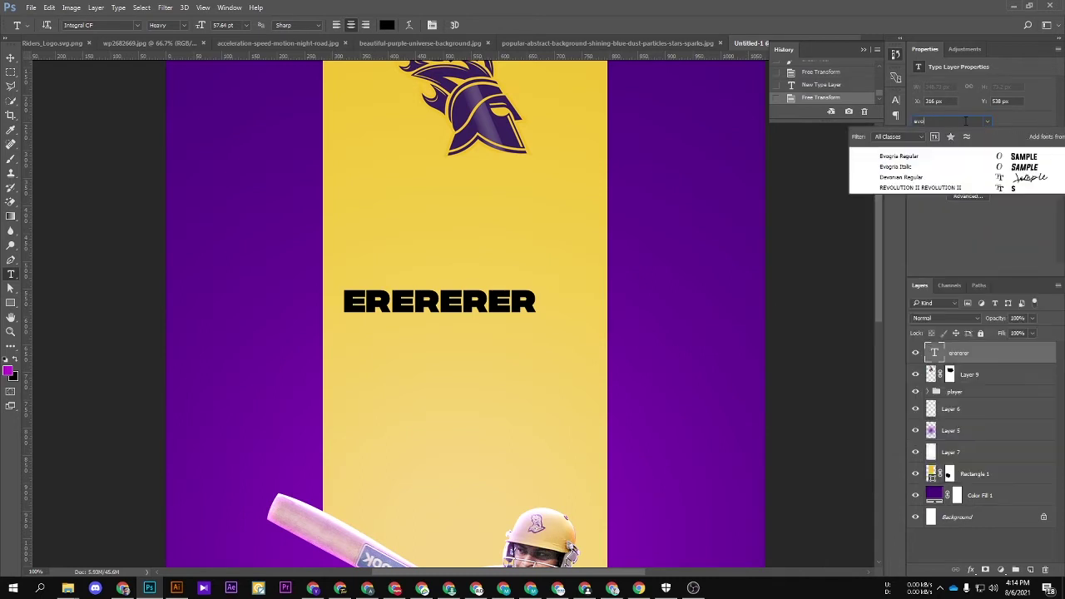
left_click(923, 160)
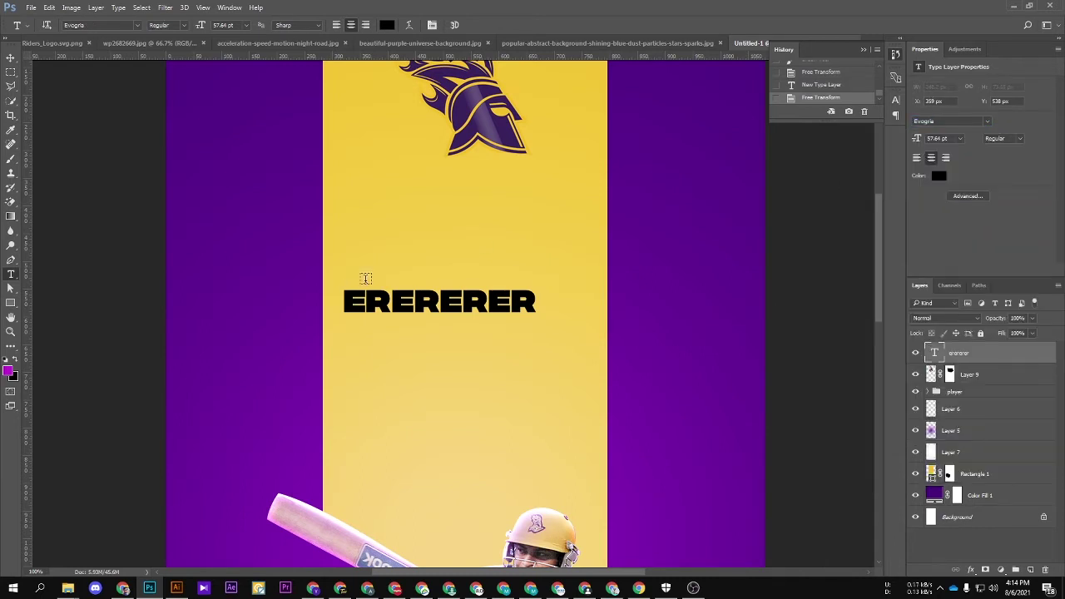
key("v")
key("t")
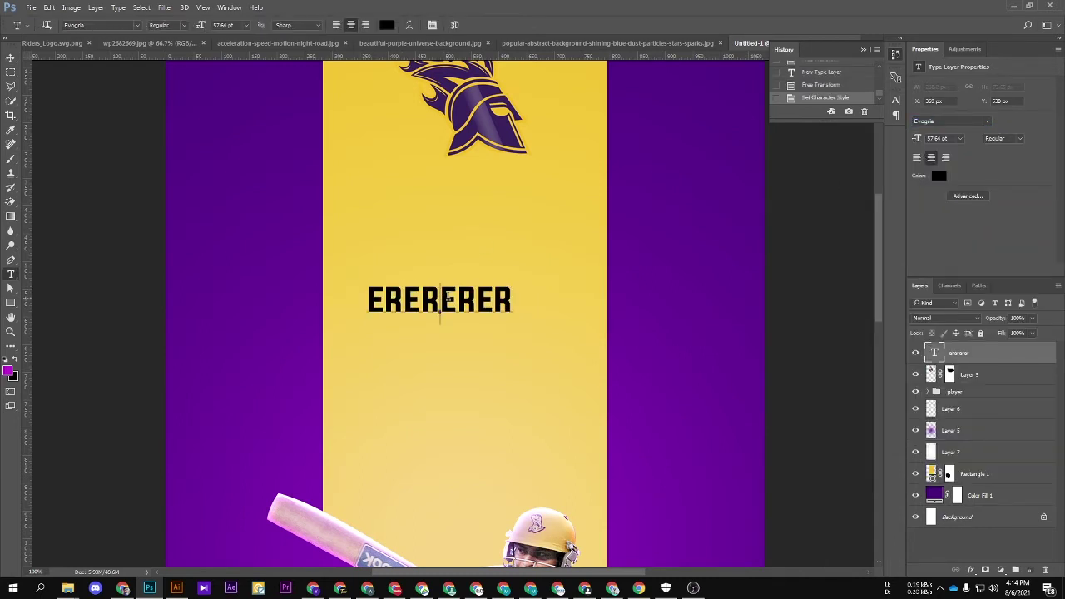
double_click(449, 301)
type("SHAKIB")
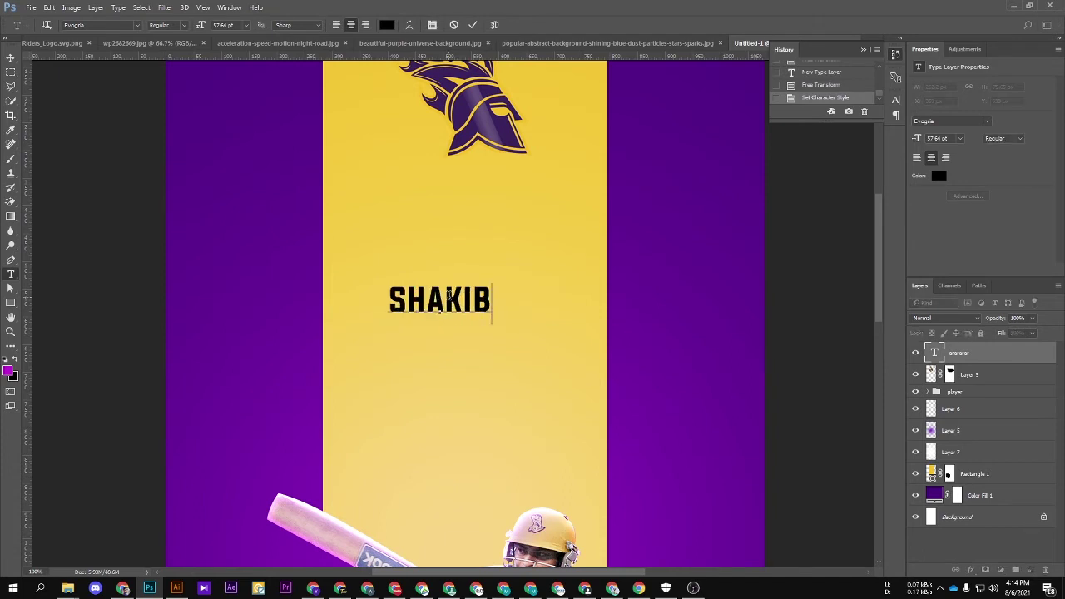
Step: Keep SHAKIB horizontal by undoing a trial rotation and committing the transform
key("ctrl+t")
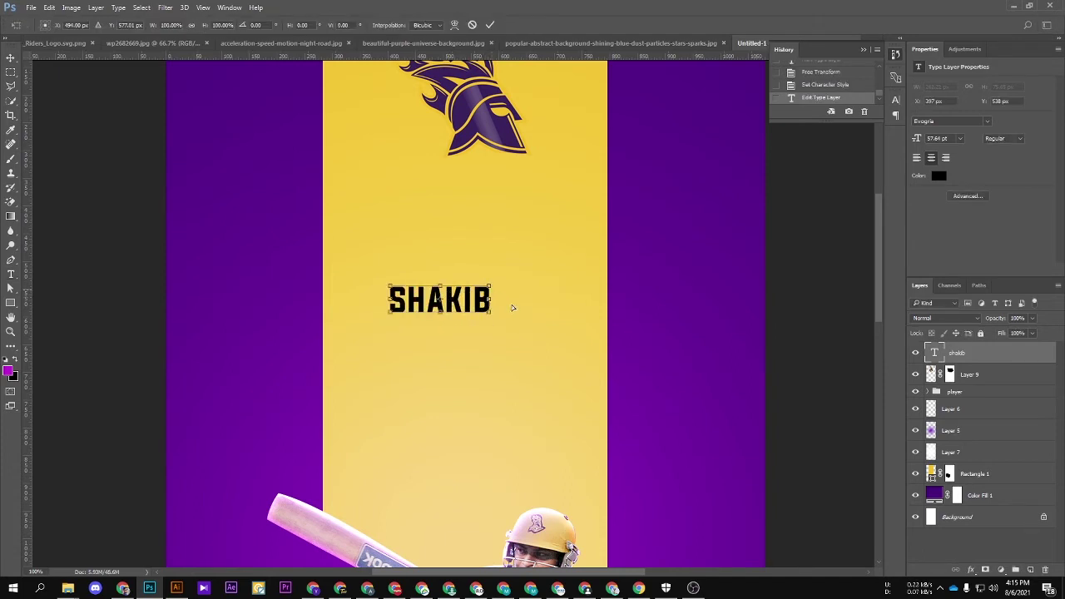
left_click_drag(510, 305, 432, 233)
key("ctrl+z")
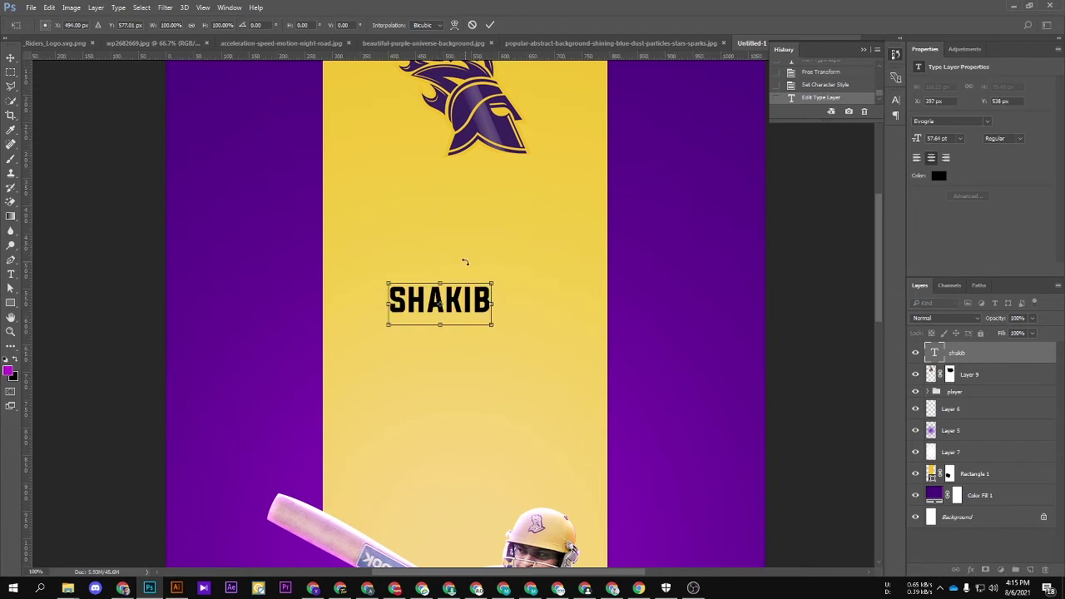
key("Return")
scroll(475, 309, "up", 1)
Step: Duplicate SHAKIB below the original and retype the copy as AL HASAN
scroll(475, 308, "up", 1)
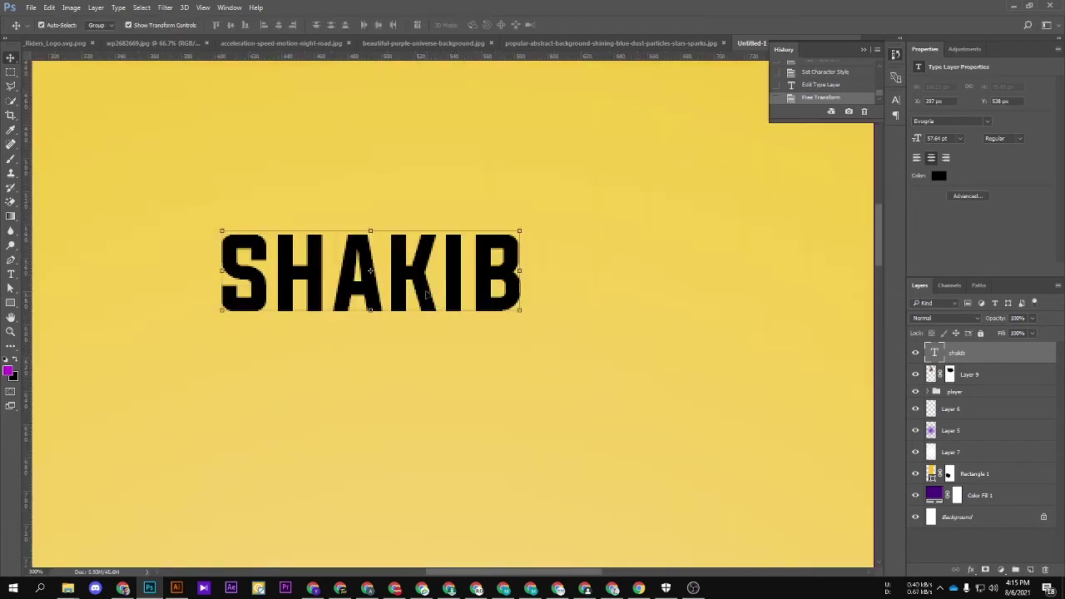
mouse_move(428, 285)
left_mouse_down()
mouse_move(428, 390)
mouse_move(429, 380)
left_mouse_up()
key("t")
left_click(439, 383)
key("ctrl+a")
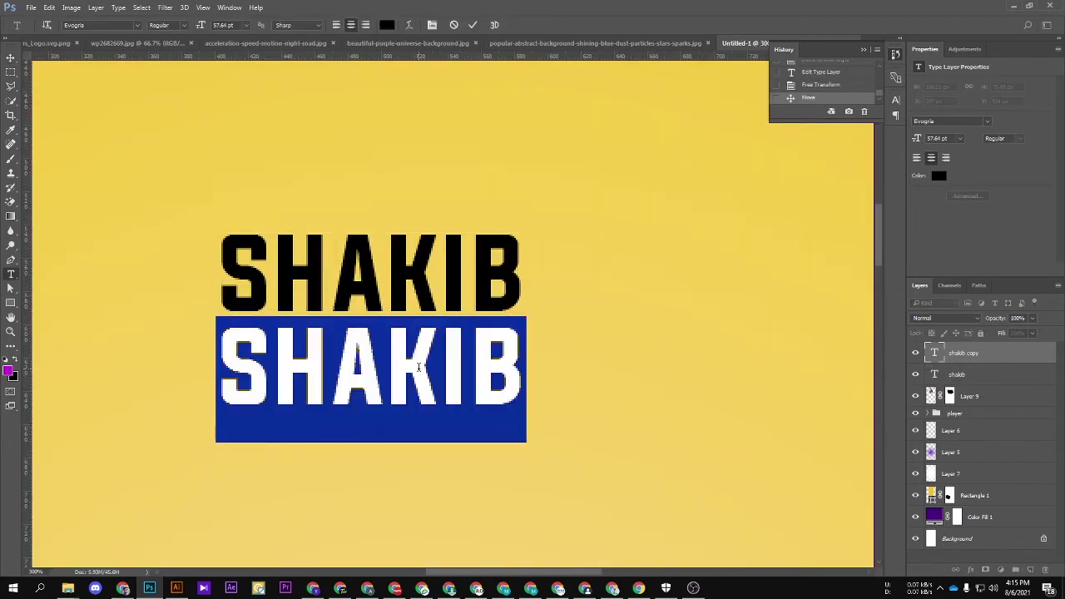
left_click(419, 367)
key("ctrl+a")
type("AL HASA")
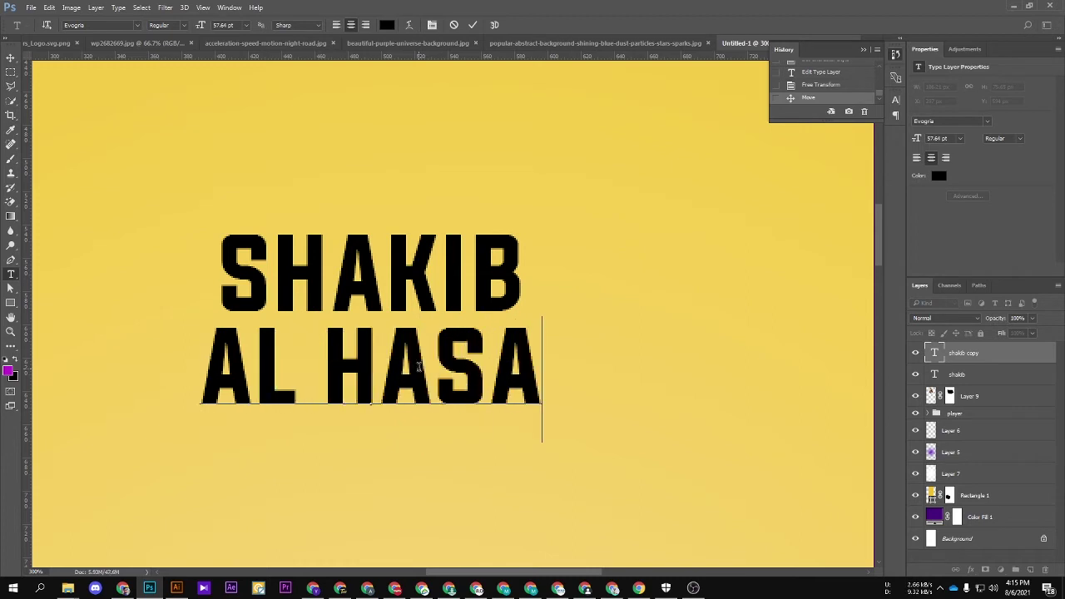
type("N")
key("ctrl+Return")
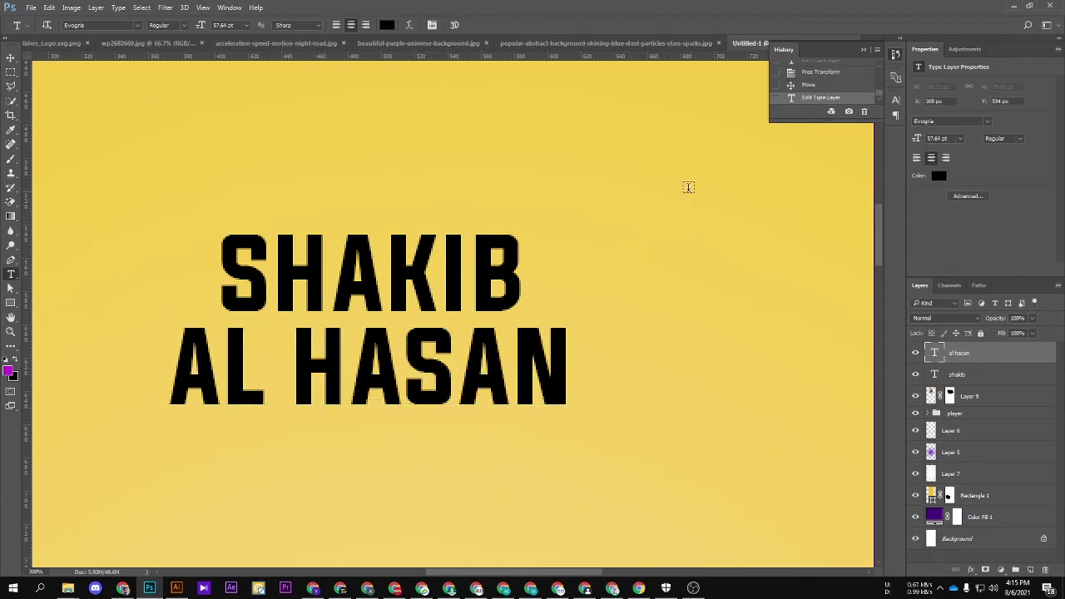
Step: Shrink AL HASAN, add two vertical guides, and left-align it under SHAKIB
key("ctrl+t")
left_click_drag(573, 444, 416, 408)
key("Return")
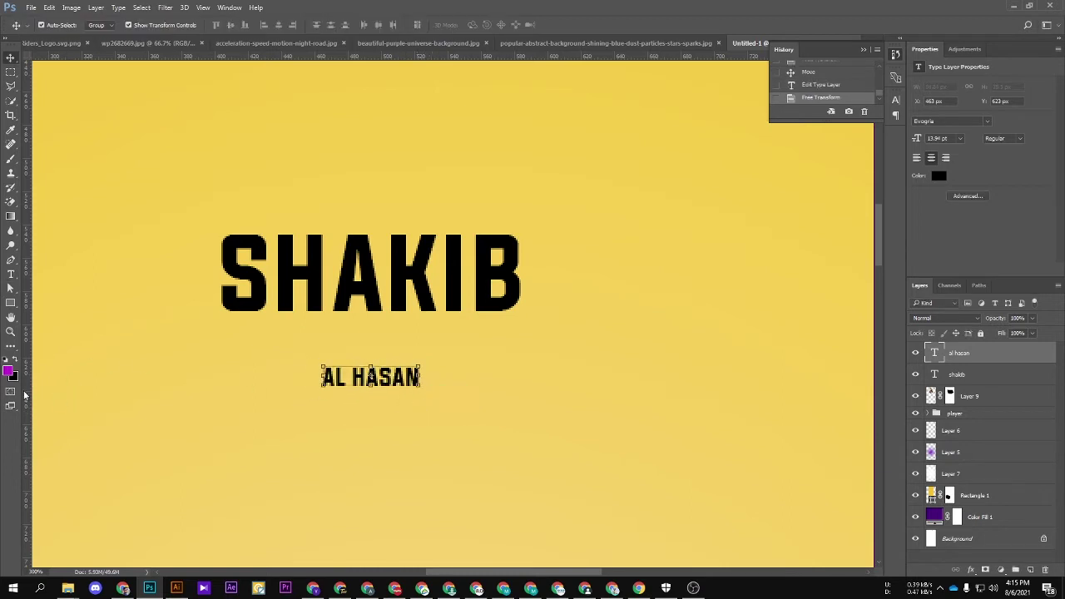
left_click_drag(28, 395, 221, 331)
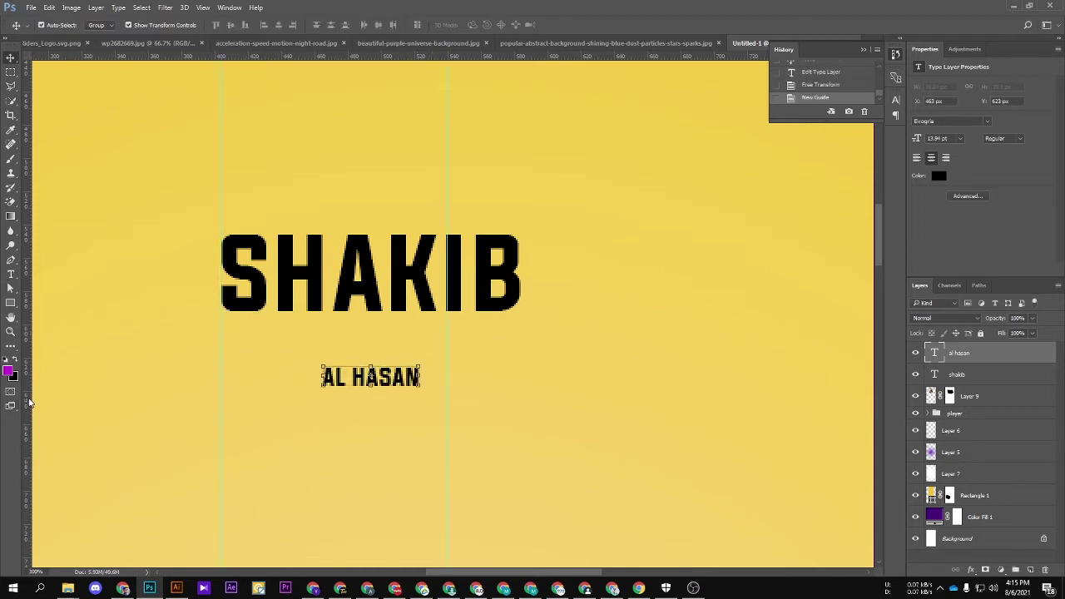
left_click_drag(29, 401, 520, 332)
mouse_move(400, 383)
left_mouse_down()
mouse_move(309, 326)
mouse_move(299, 336)
left_mouse_up()
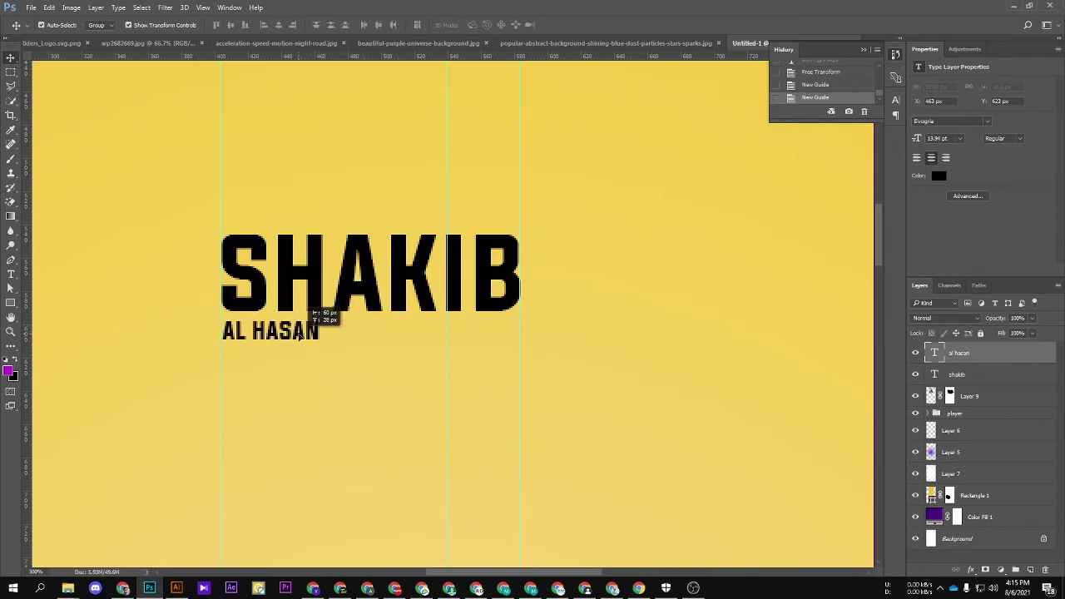
Step: Enlarge AL HASAN toward SHAKIB's width and start editing its text
key("ctrl+t")
left_click_drag(320, 350, 368, 383)
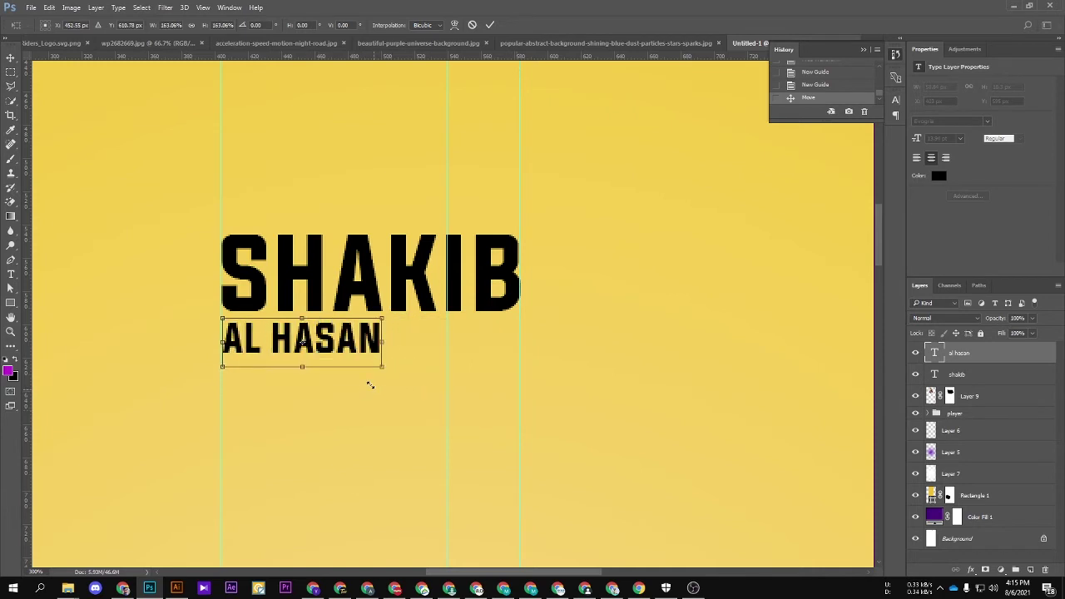
key("Return")
key("t")
left_click(334, 339)
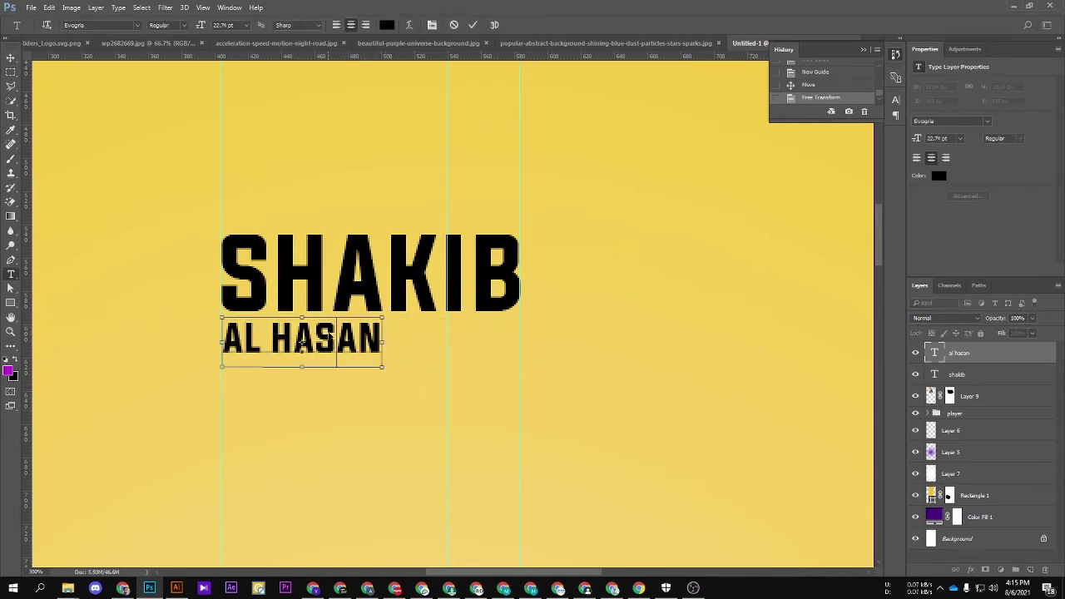
key("ctrl+t")
Step: Set AL HASAN's tracking to 540 so it spans SHAKIB's width
key("ctrl+Return")
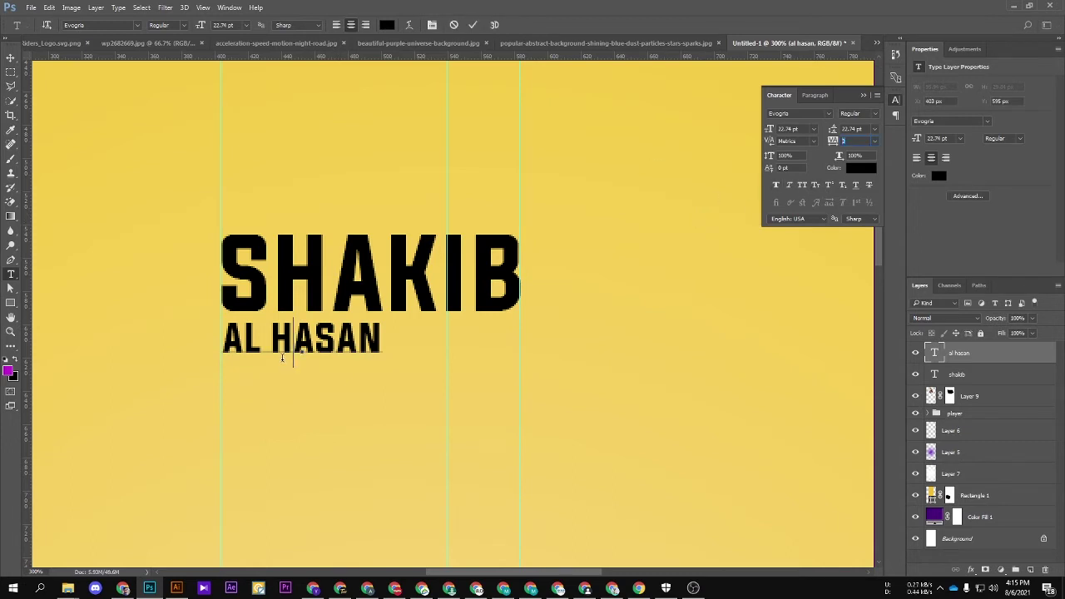
triple_click(283, 360)
key("ctrl+shift+c")
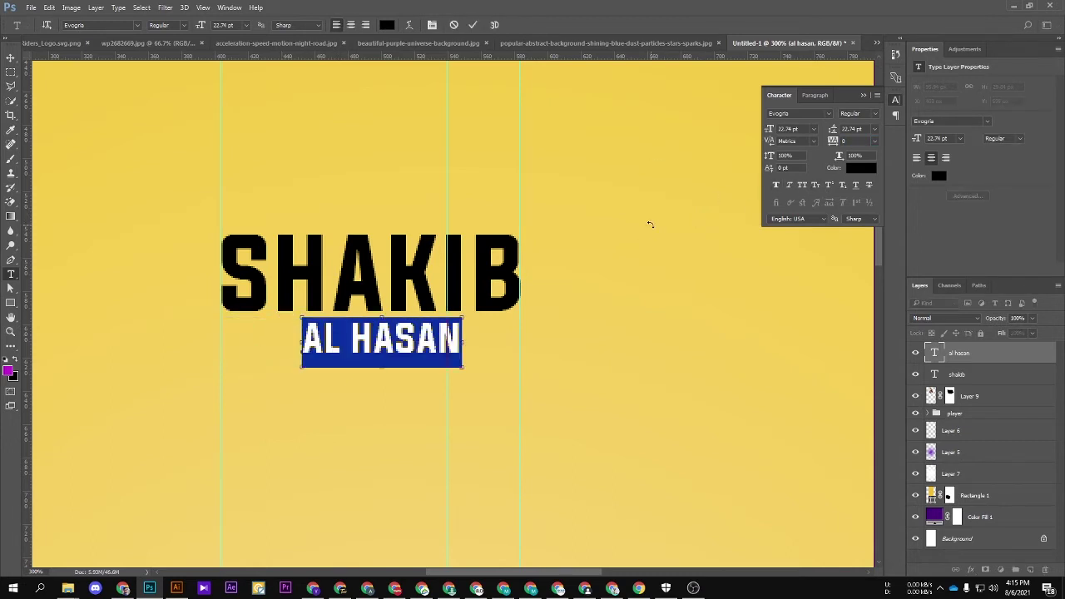
left_click_drag(413, 353, 315, 355)
type("3")
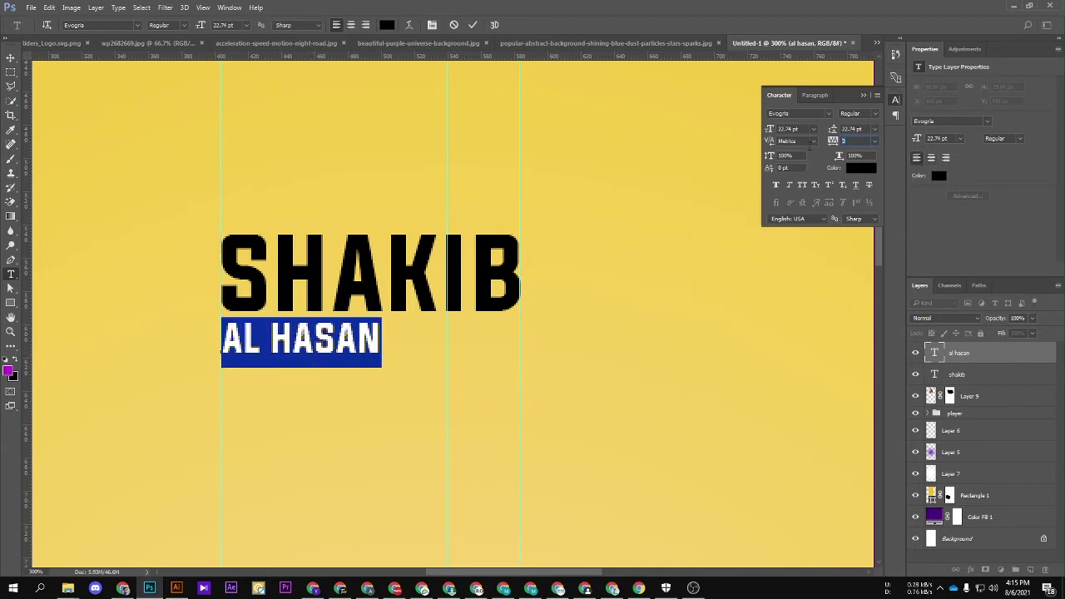
key("Up")
key("Up")
key("Up")
key("Up")
key("Up")
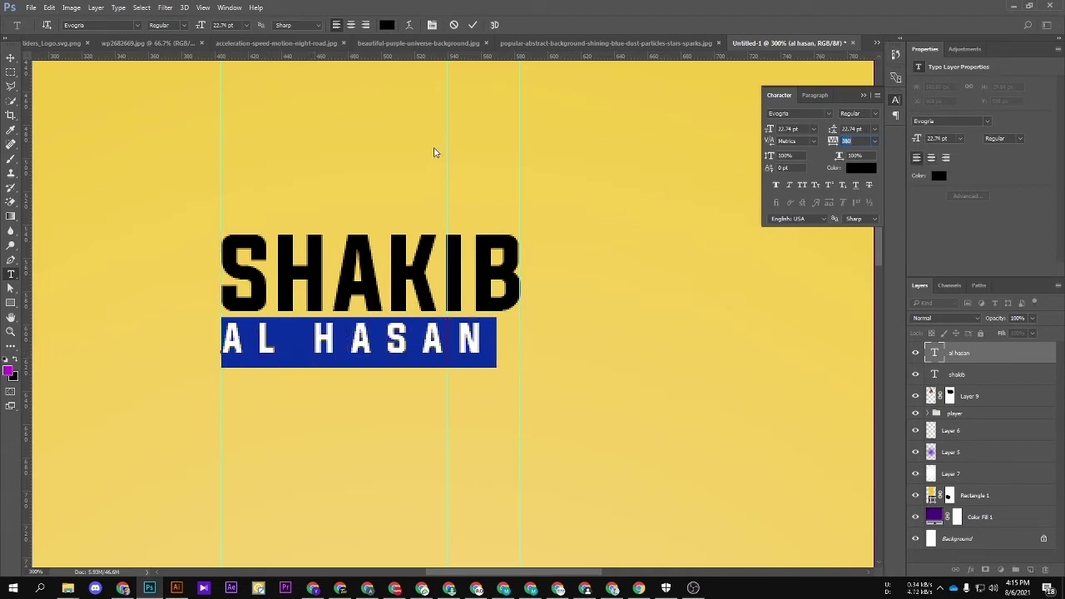
key("Up")
key("Up")
key("Up")
key("Up")
key("Up")
key("Up")
key("Up")
key("Up")
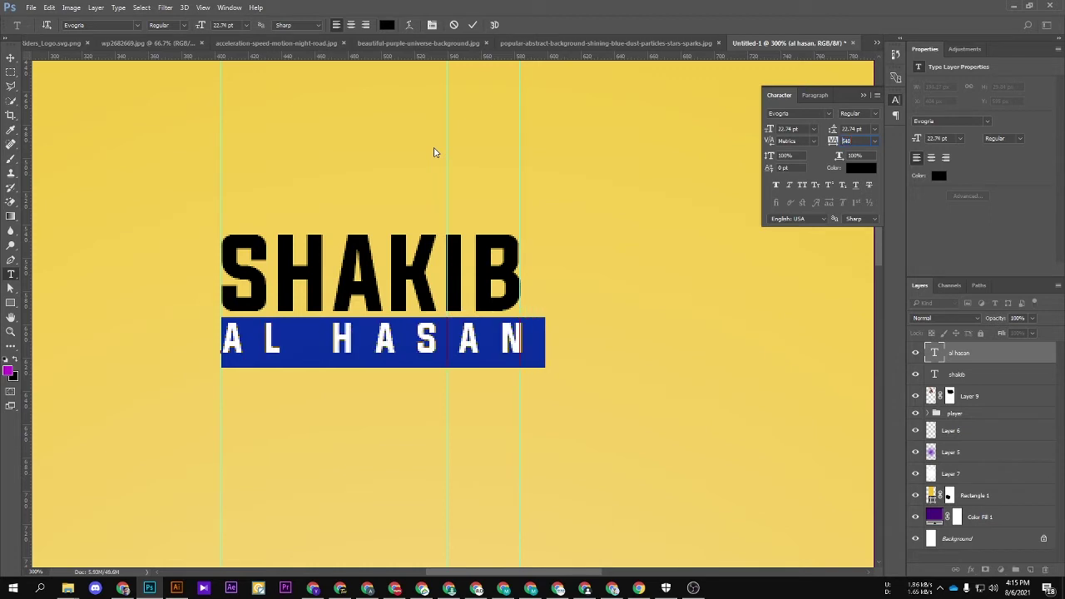
key("ctrl+Return")
key("ctrl+t")
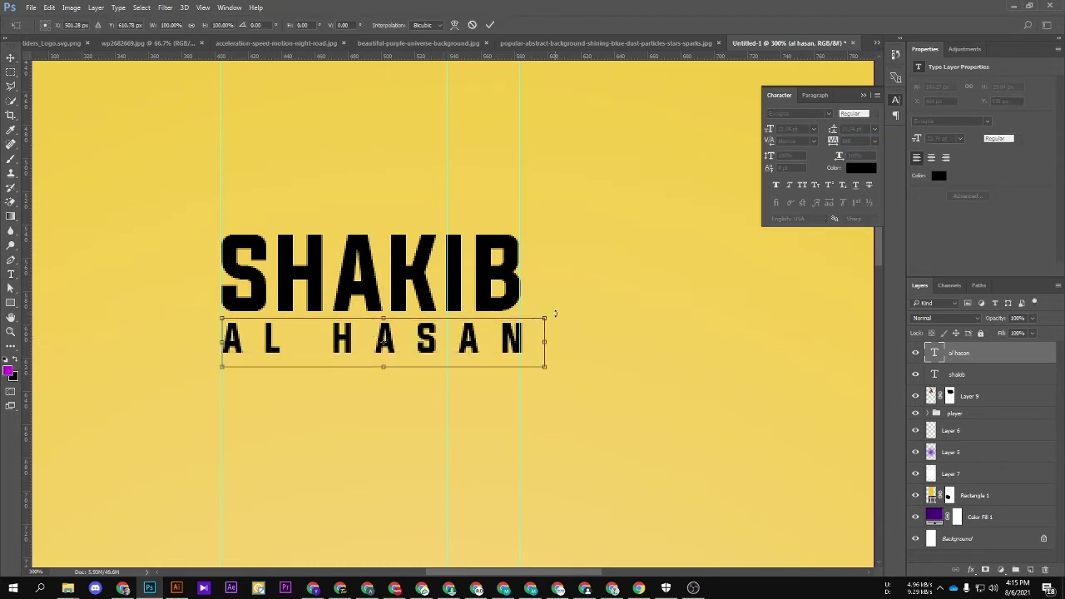
key("Return")
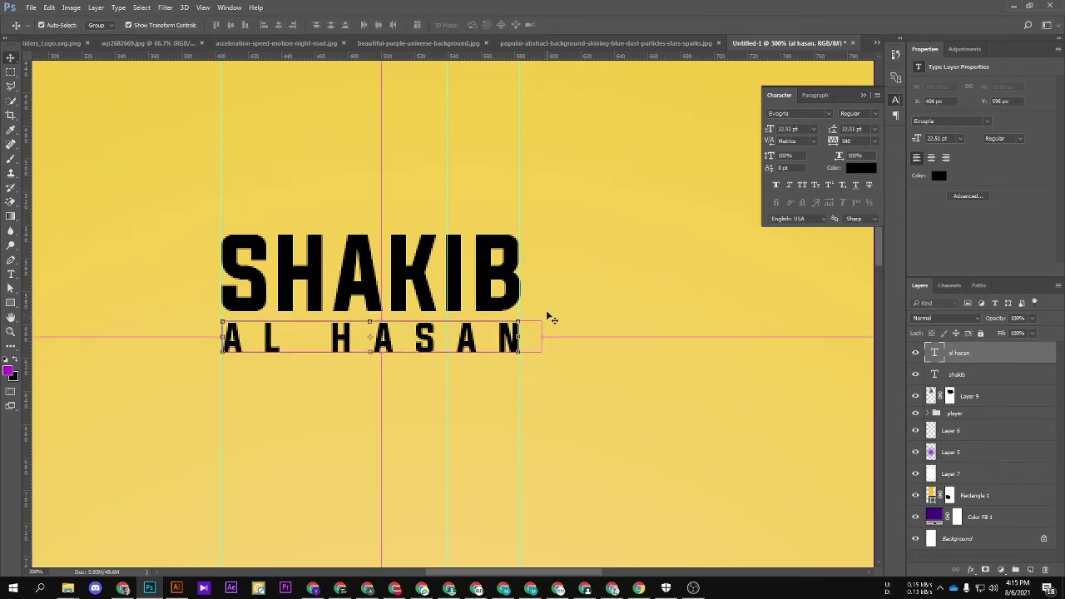
Step: Draw a thin black rectangle bar above SHAKIB
key("ctrl+minus")
key("ctrl+plus")
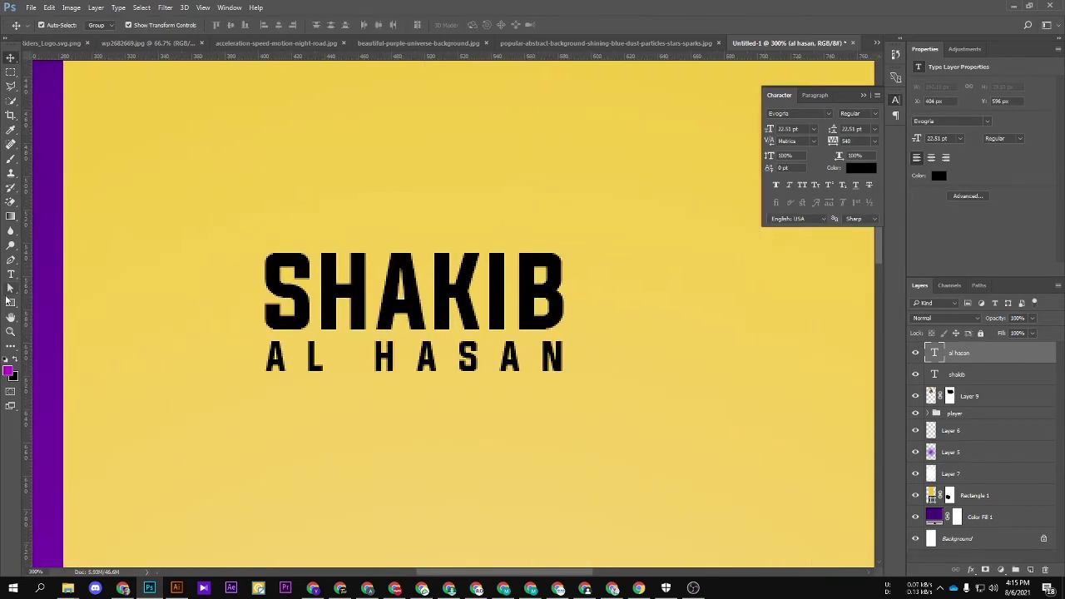
left_click(10, 301)
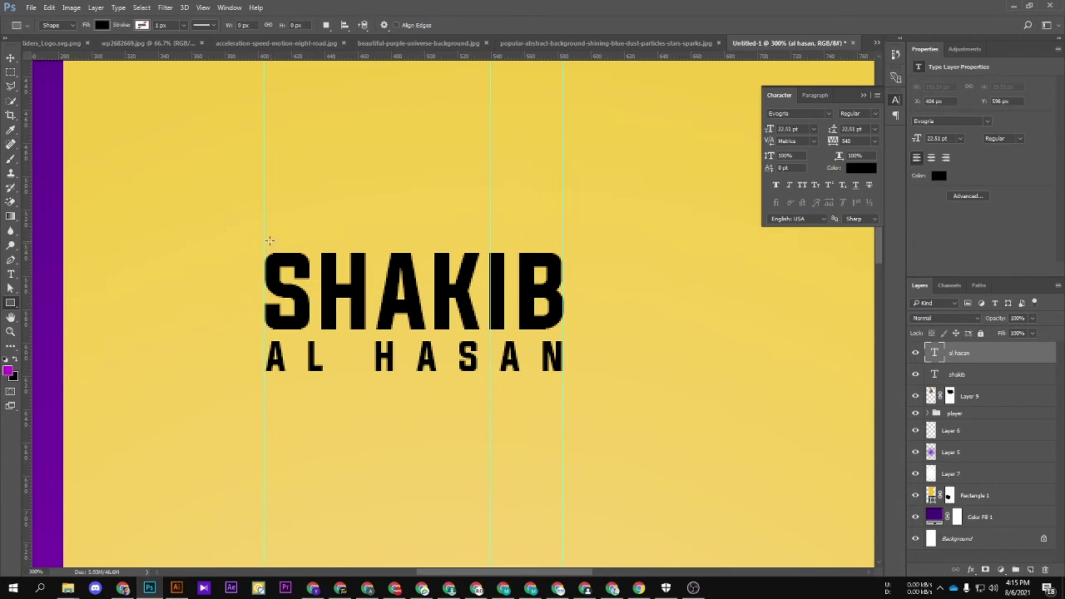
left_click_drag(262, 235, 562, 238)
Step: Trim the bar to 179 px to match SHAKIB and lower it slightly closer
key("ctrl+plus")
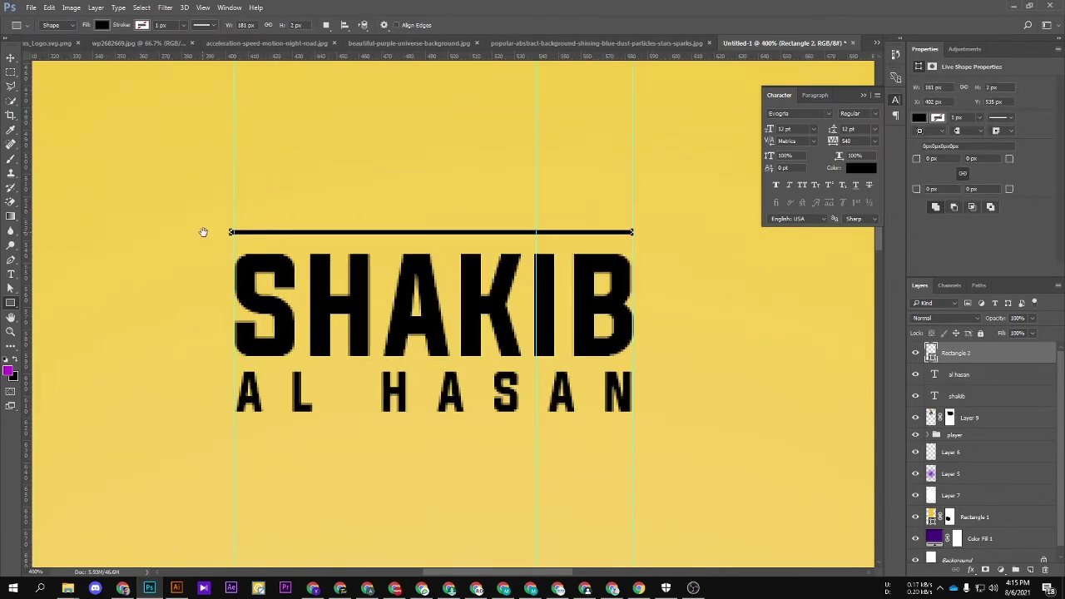
key("v")
scroll(208, 243, "up", 2)
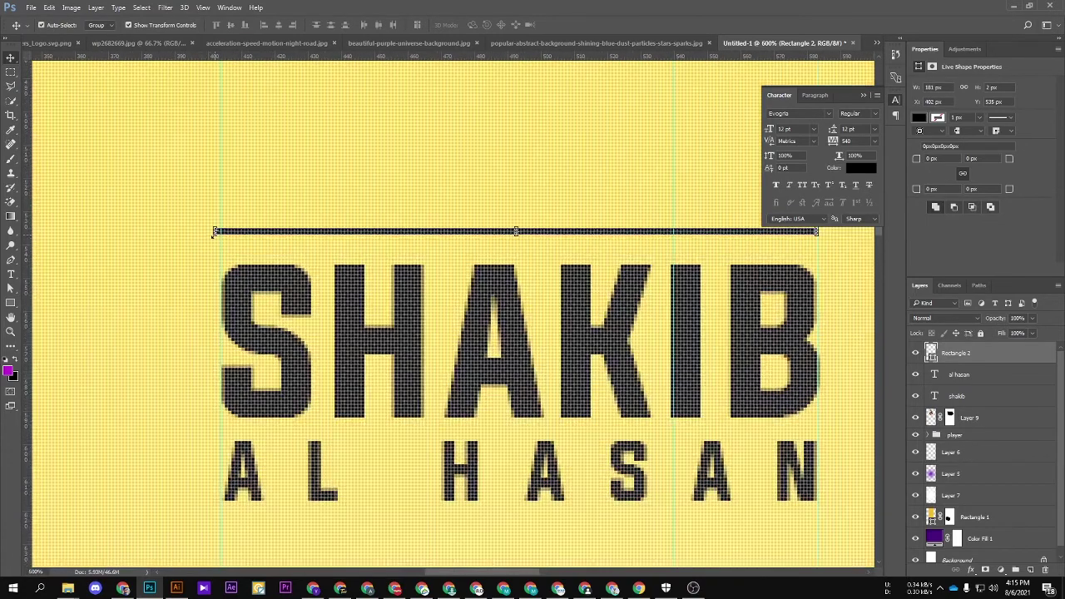
left_click_drag(213, 232, 216, 232)
key("Return")
left_click_drag(581, 233, 588, 242)
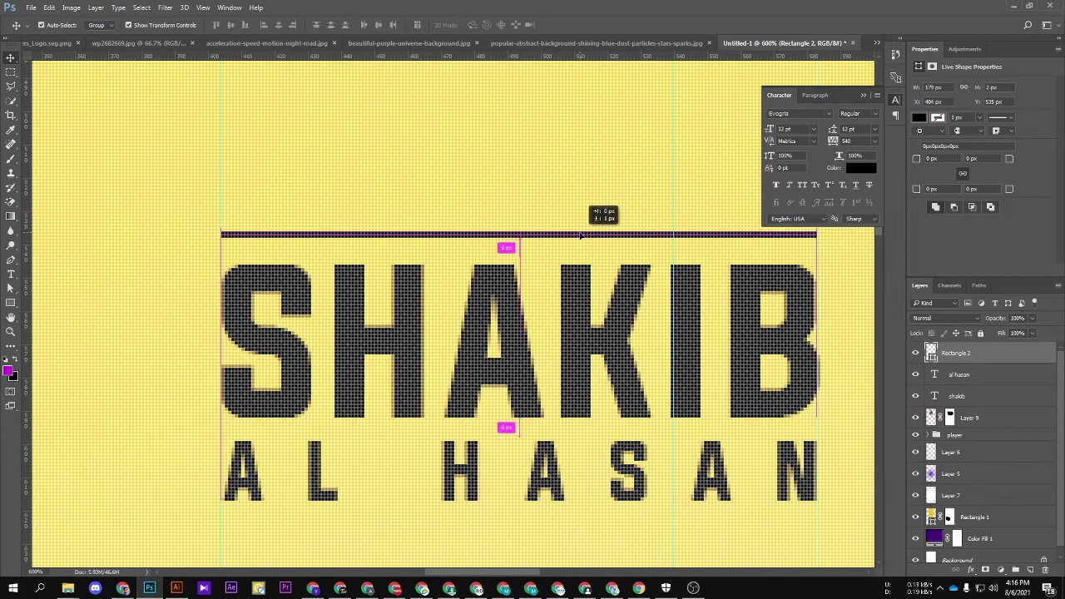
Step: Group the bar and both name layers into Group 1
left_click(565, 488, "ctrl+shift")
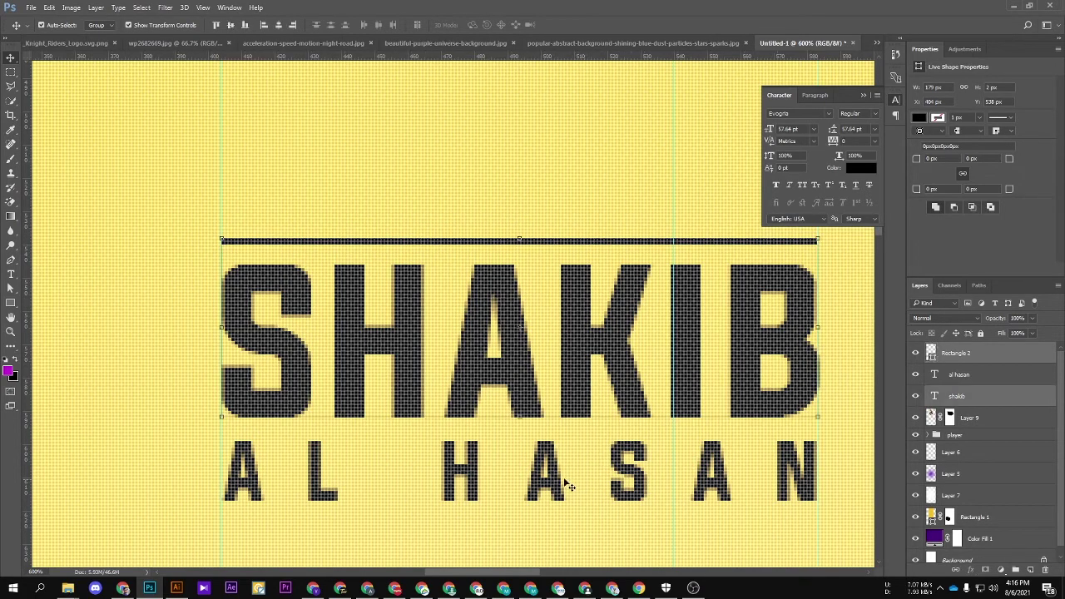
key("ctrl+g")
scroll(447, 429, "down", 8)
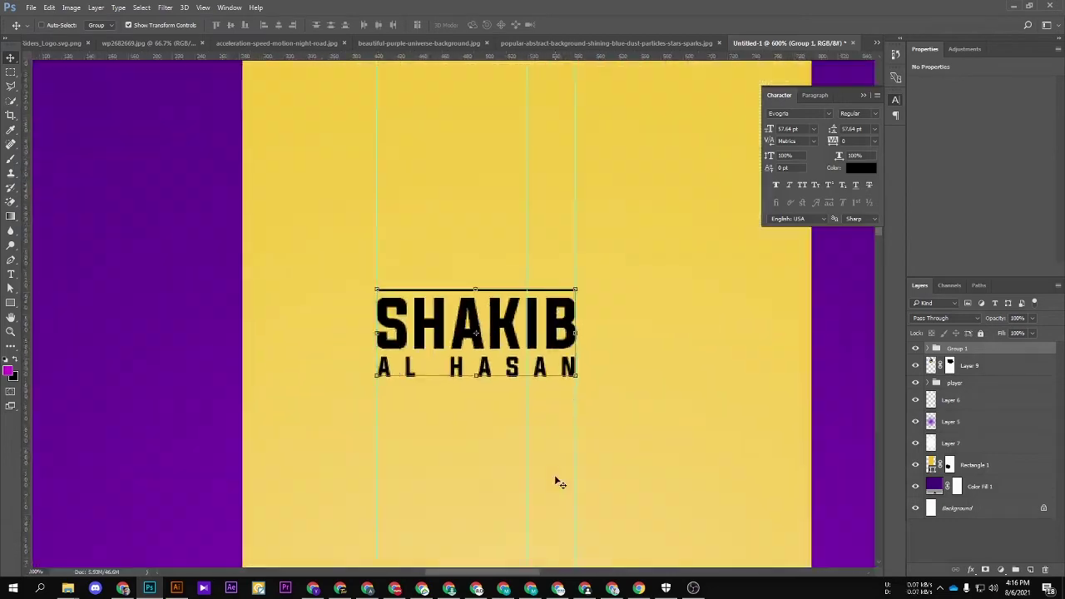
Step: Rotate the name group -90° and enlarge it to fill the yellow band
key("ctrl+t")
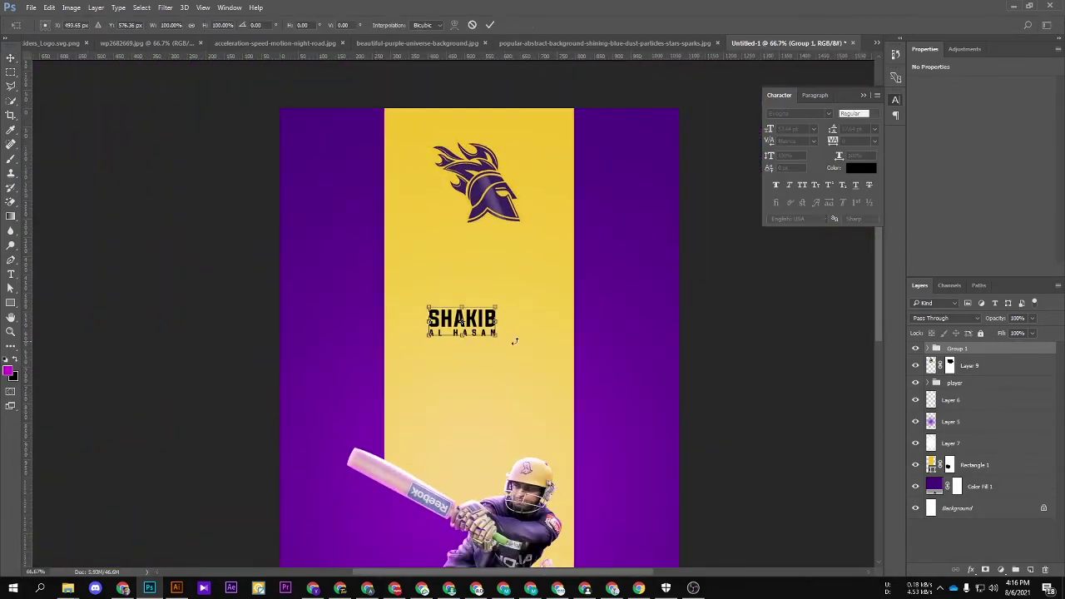
left_click_drag(510, 344, 523, 230)
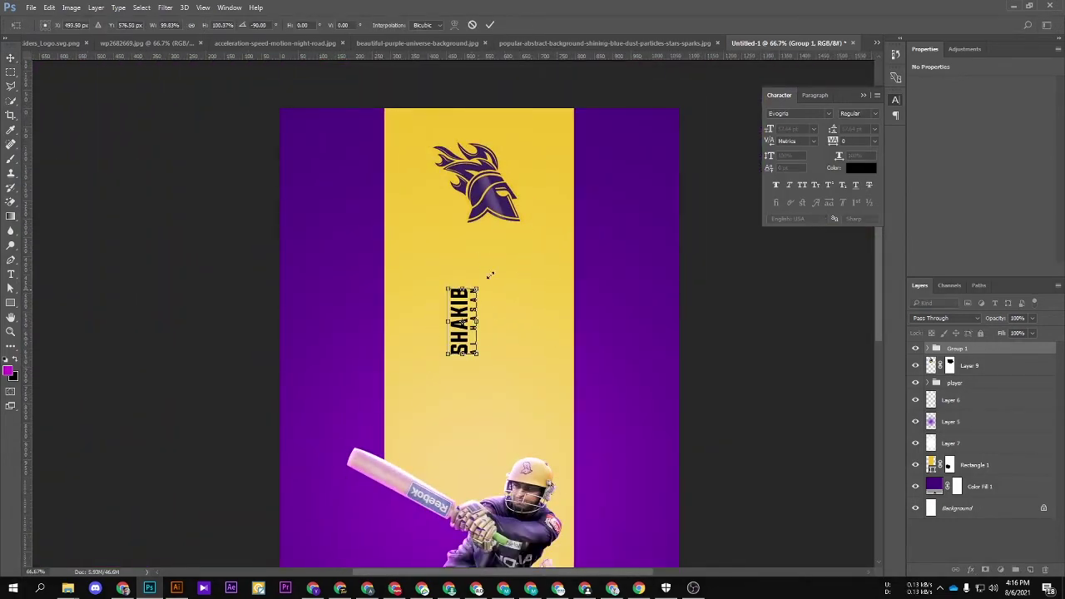
left_click_drag(489, 276, 532, 220)
left_click_drag(491, 316, 501, 320)
left_click_drag(533, 427, 508, 406)
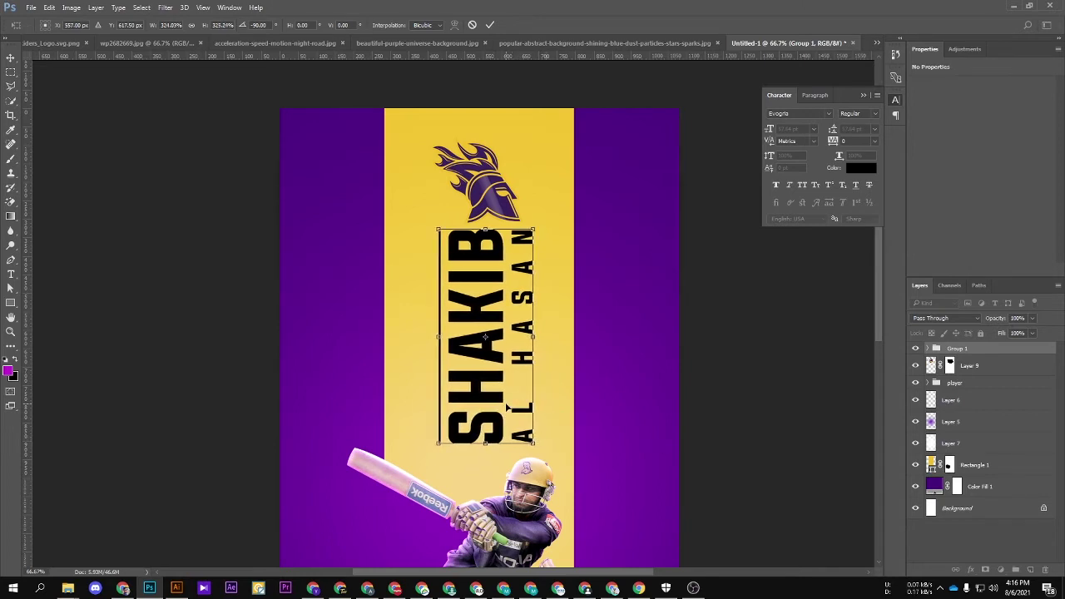
key("Return")
Step: Add a Color Overlay of the helmet's dark purple #3a225d to the name group
left_click(970, 572)
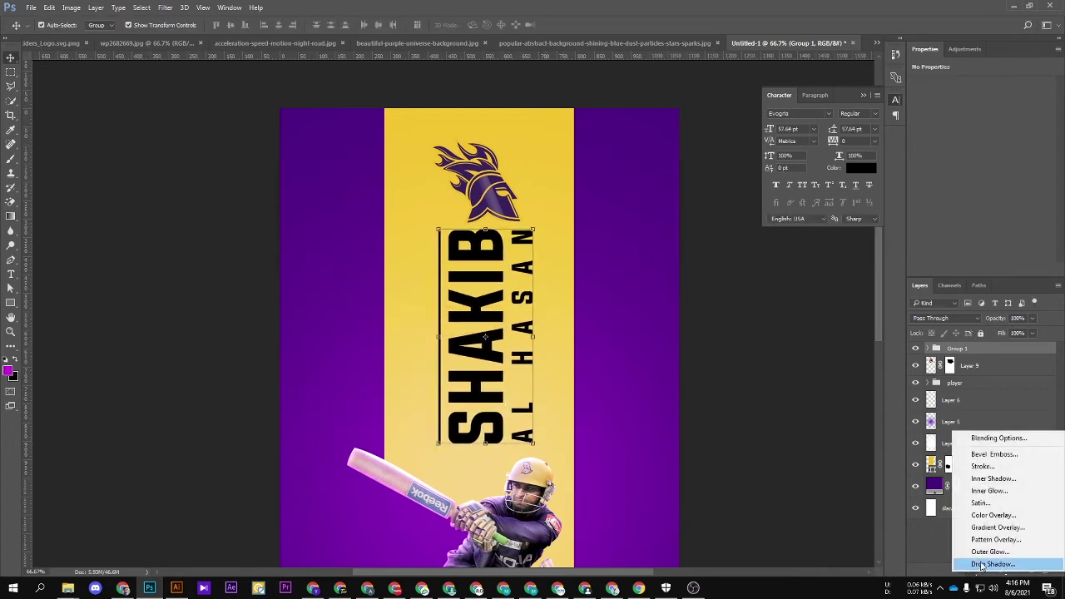
key("Escape")
double_click(904, 359)
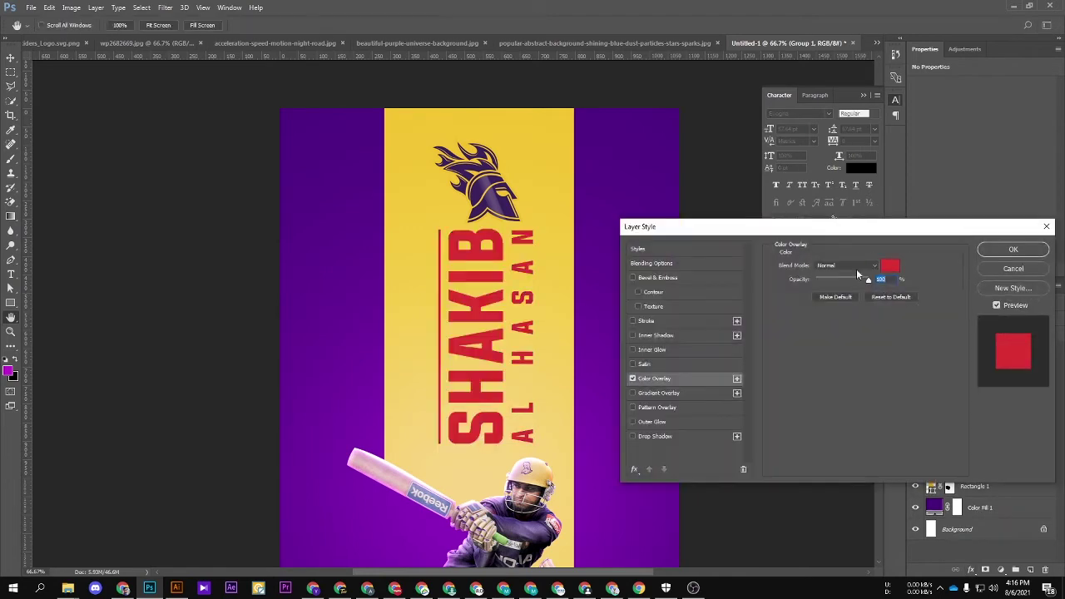
left_click(885, 199)
left_click(476, 190)
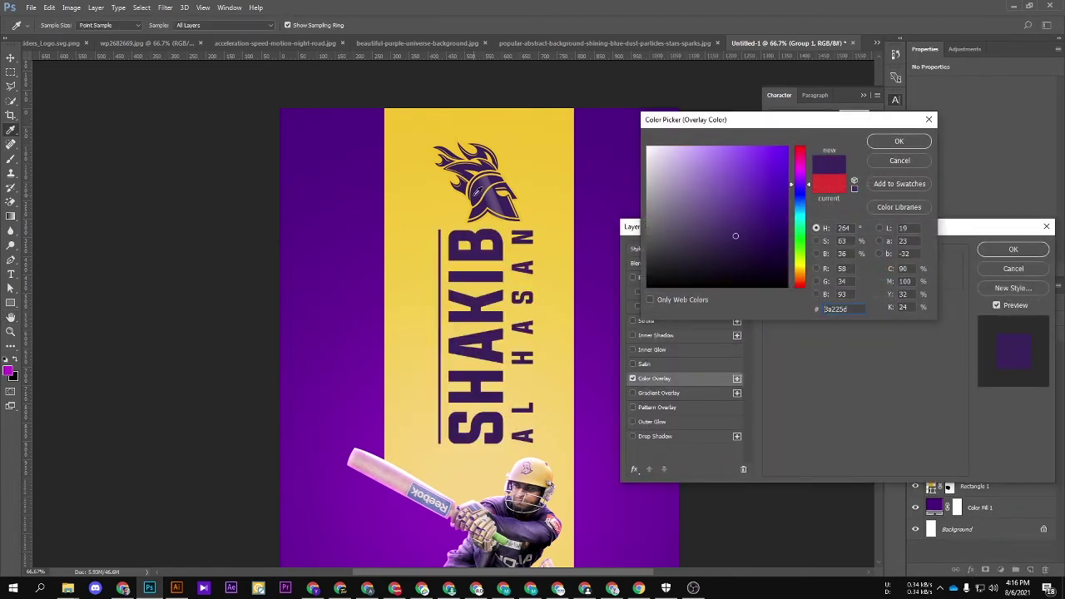
key("Return")
key("Return")
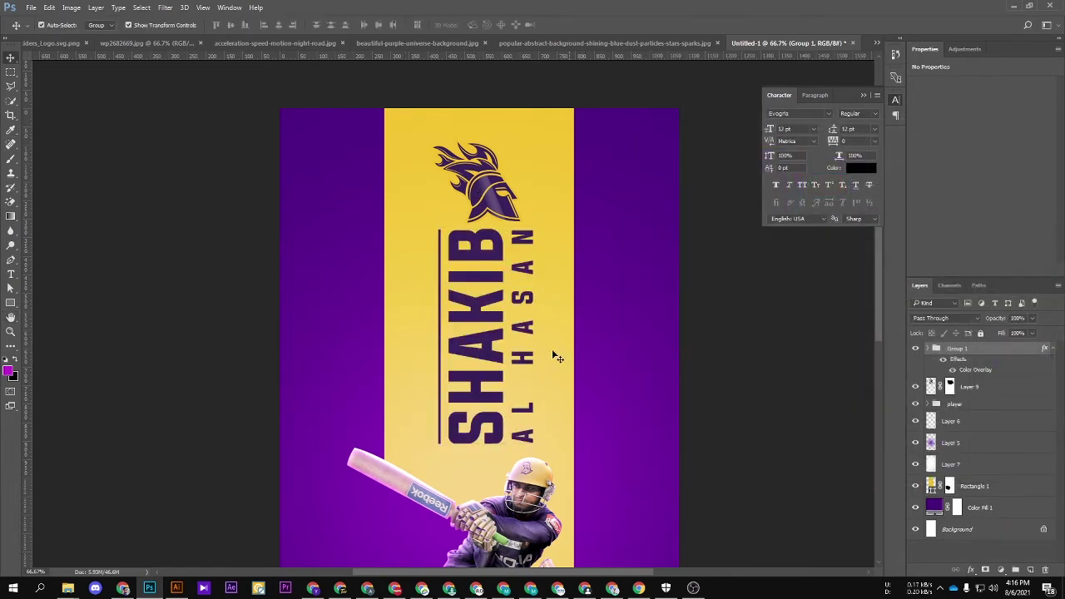
scroll(476, 279, "up", 1)
left_click_drag(486, 252, 474, 252)
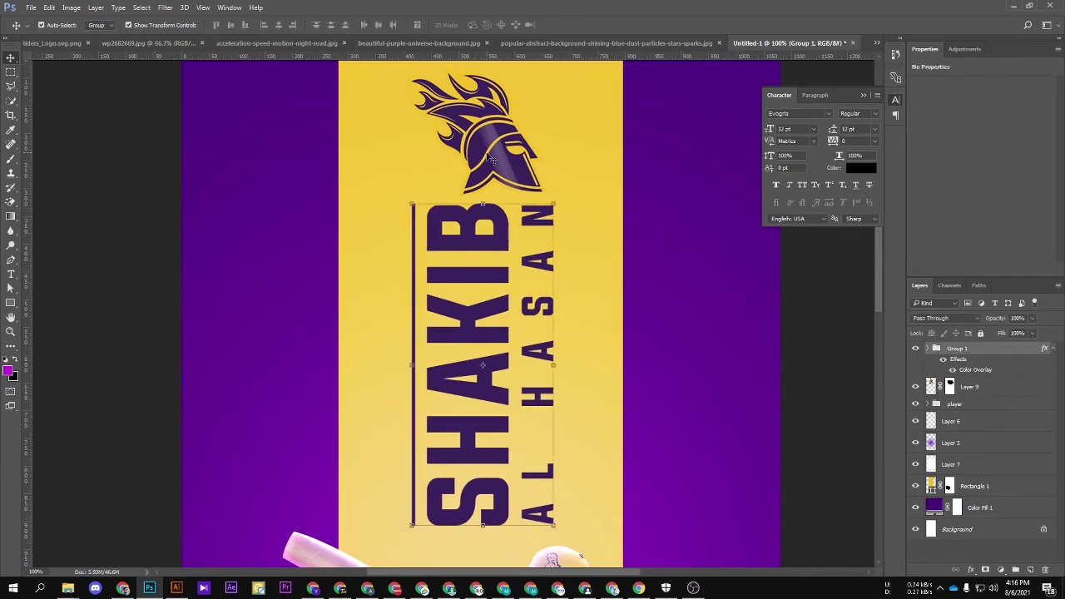
Step: Nudge the helmet logo and vertical name block into centred alignment in the band
left_click_drag(489, 166, 451, 171)
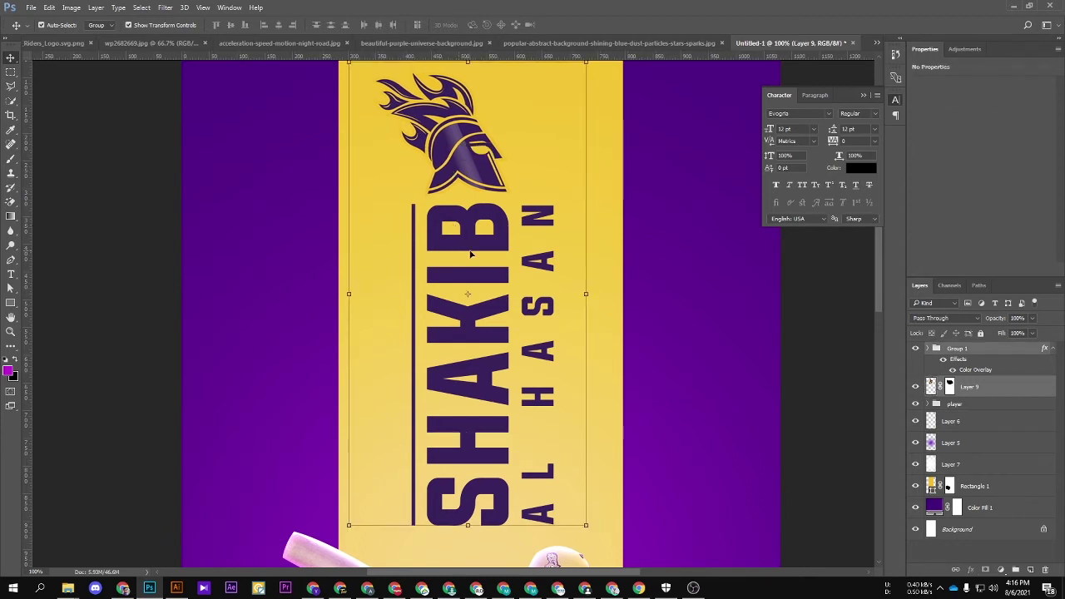
left_click_drag(472, 256, 490, 256)
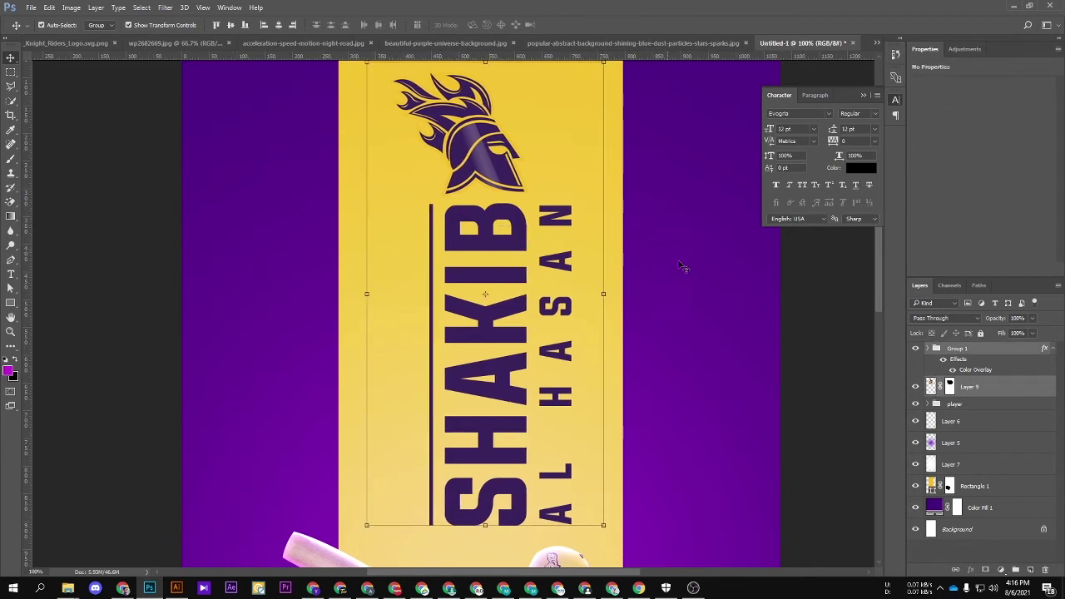
left_click_drag(477, 278, 497, 278)
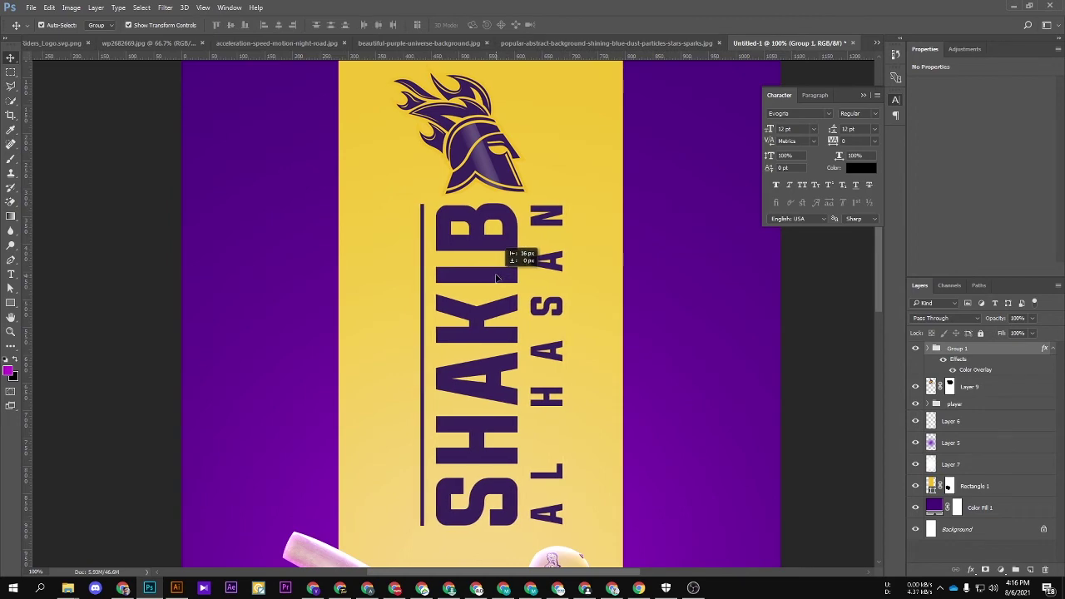
left_click_drag(481, 160, 490, 159)
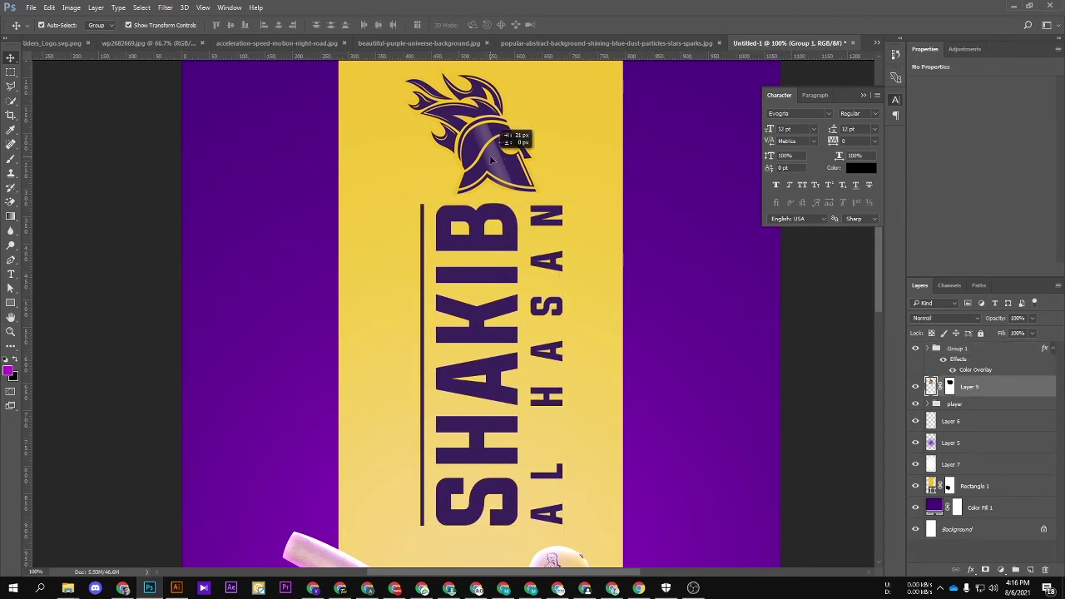
Step: Hide the guides and view the full poster enlarged
key("ctrl+minus")
key("ctrl+minus")
key("ctrl+minus")
key("ctrl+h")
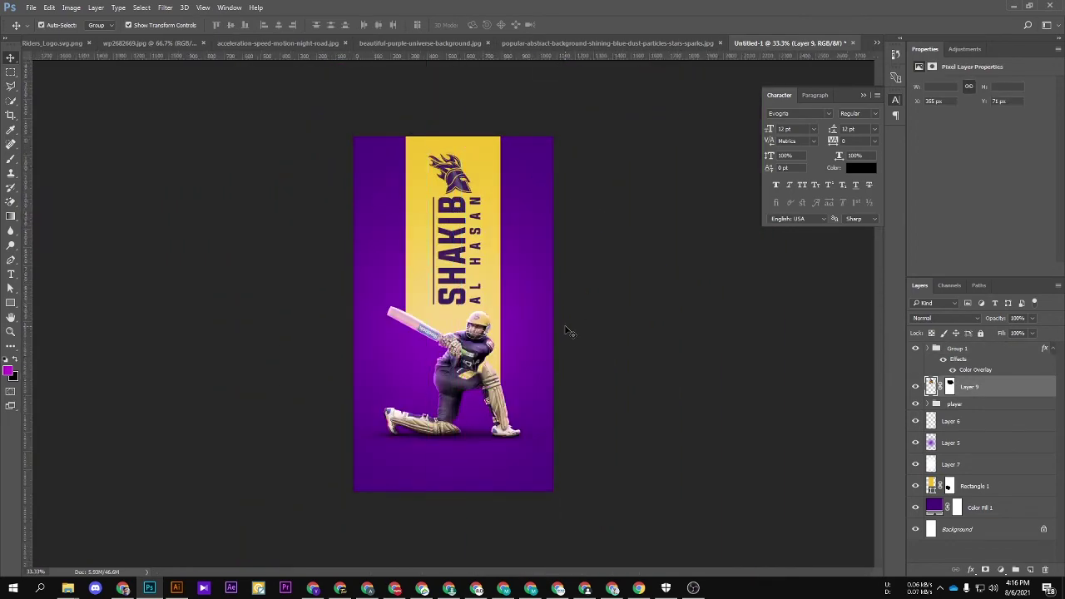
key("ctrl+plus")
key("Tab")
key("Tab")
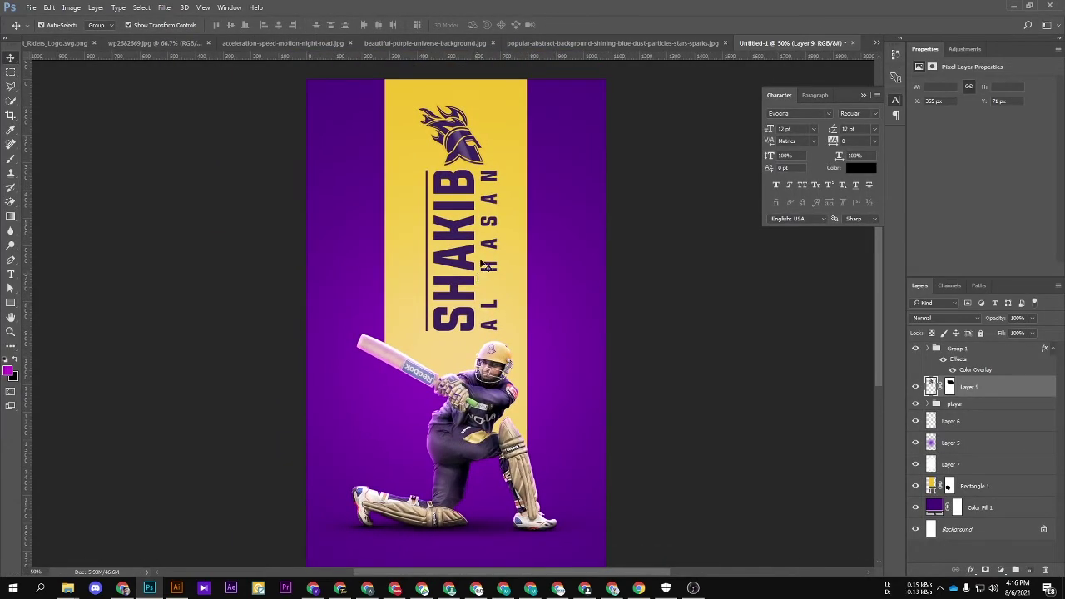
left_click(507, 138)
left_click(975, 571)
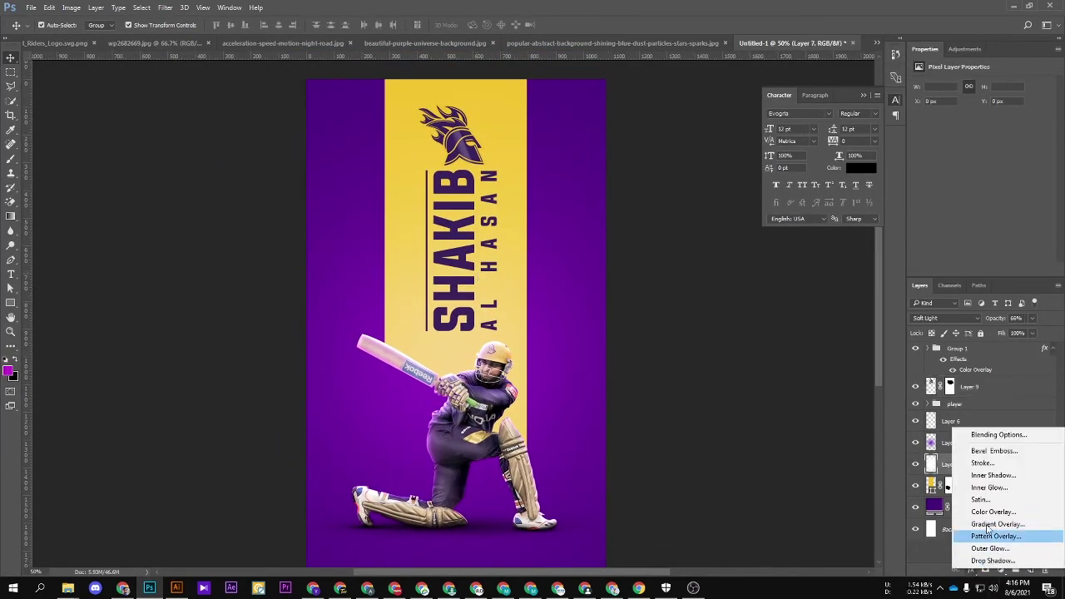
left_click(994, 487)
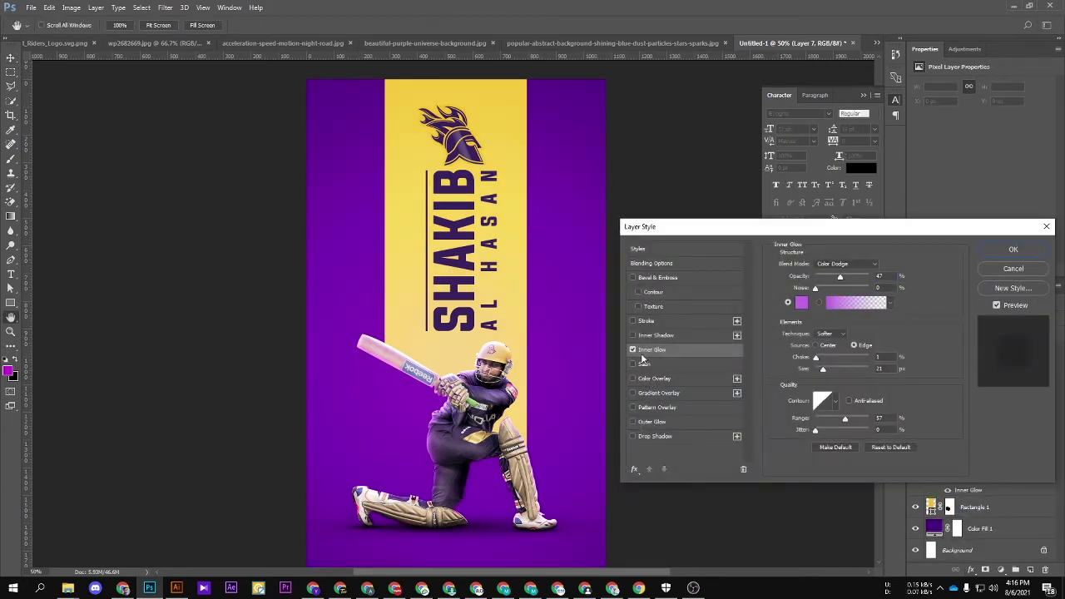
left_click(633, 350)
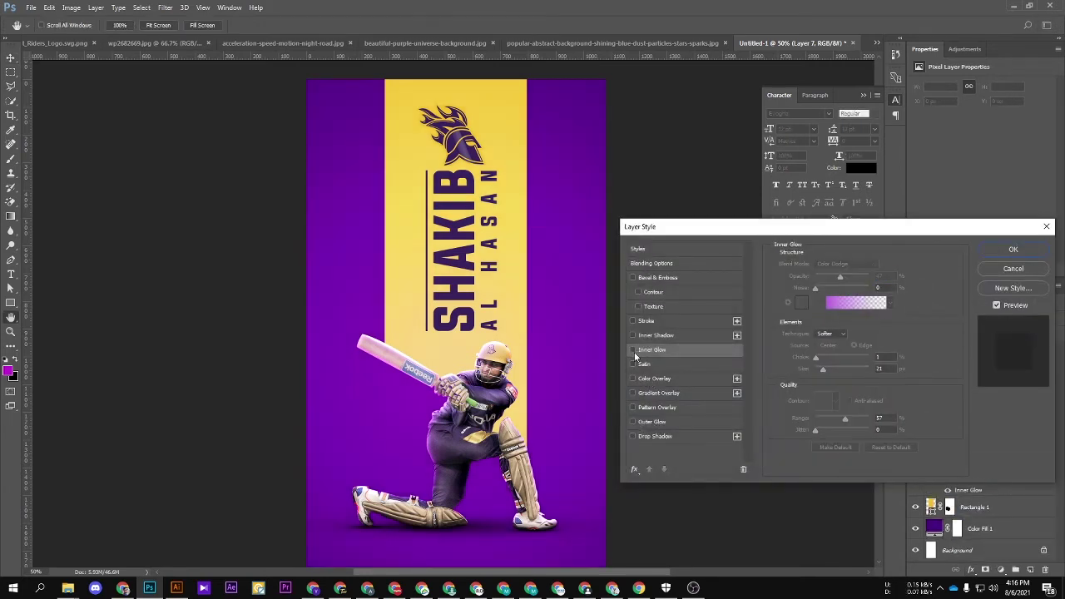
left_click(1008, 268)
left_click(973, 486)
left_click(970, 569)
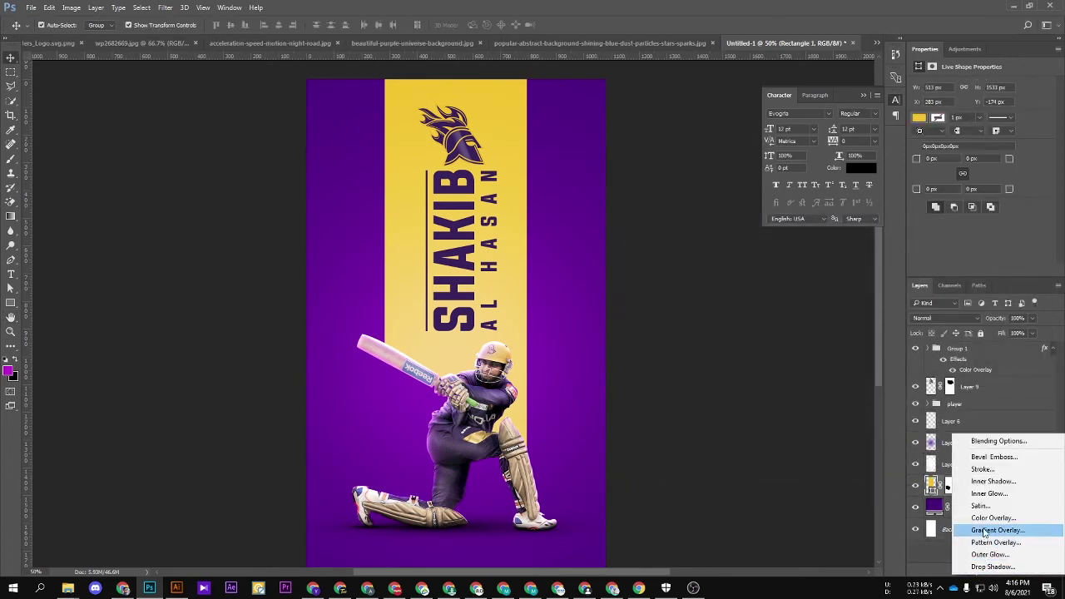
left_click(981, 553)
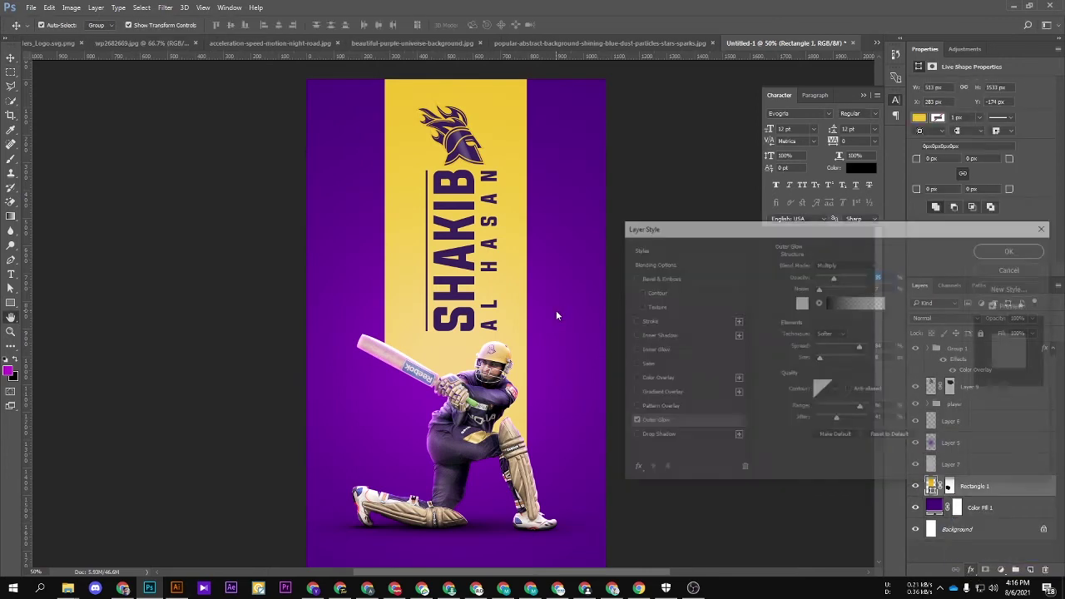
left_click(1006, 269)
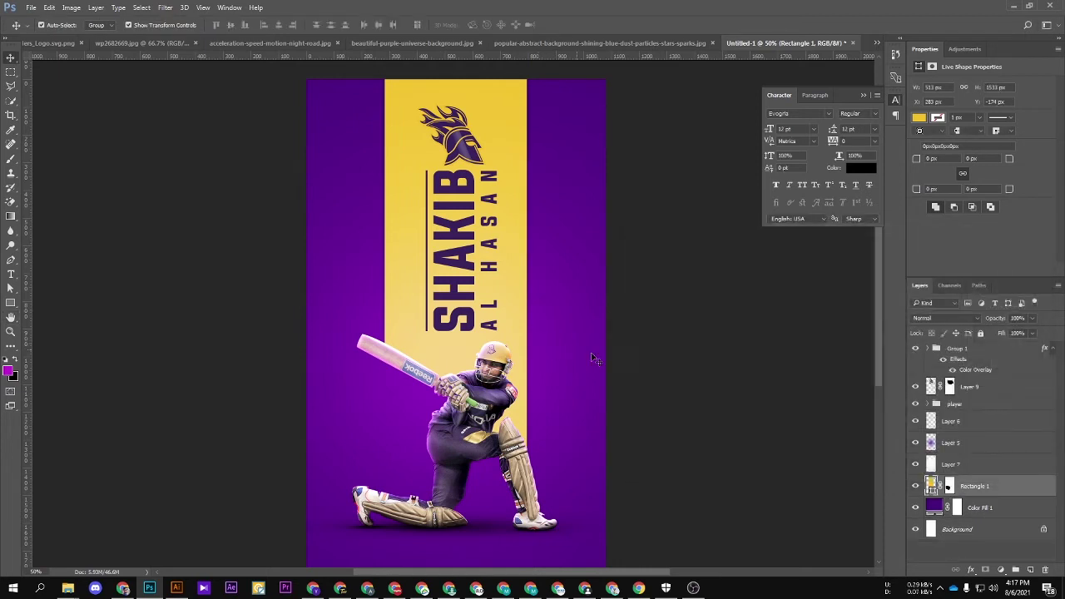
Step: Duplicate the Layer 9 logo and enlarge the copy across the poster
left_click_drag(574, 315, 572, 390)
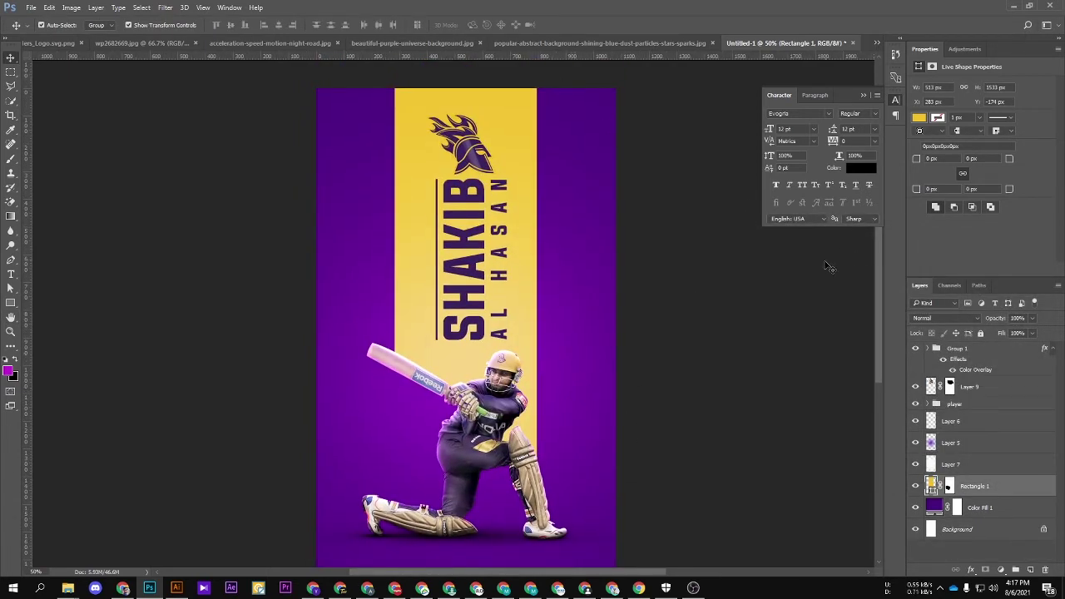
left_click(978, 385)
key("ctrl+j")
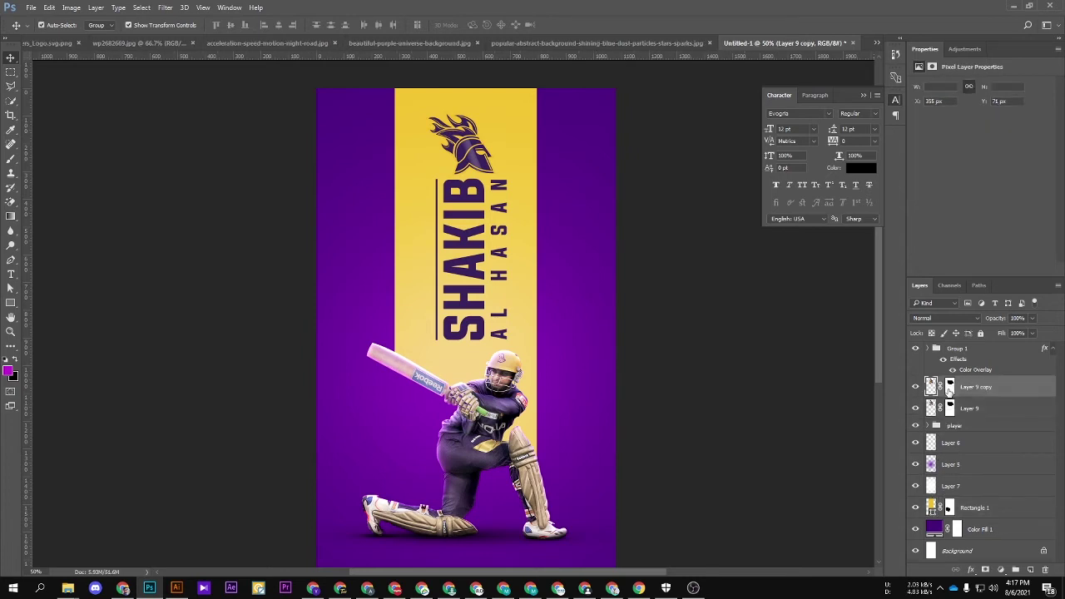
left_click(950, 385)
key("ctrl+i")
key("ctrl+i")
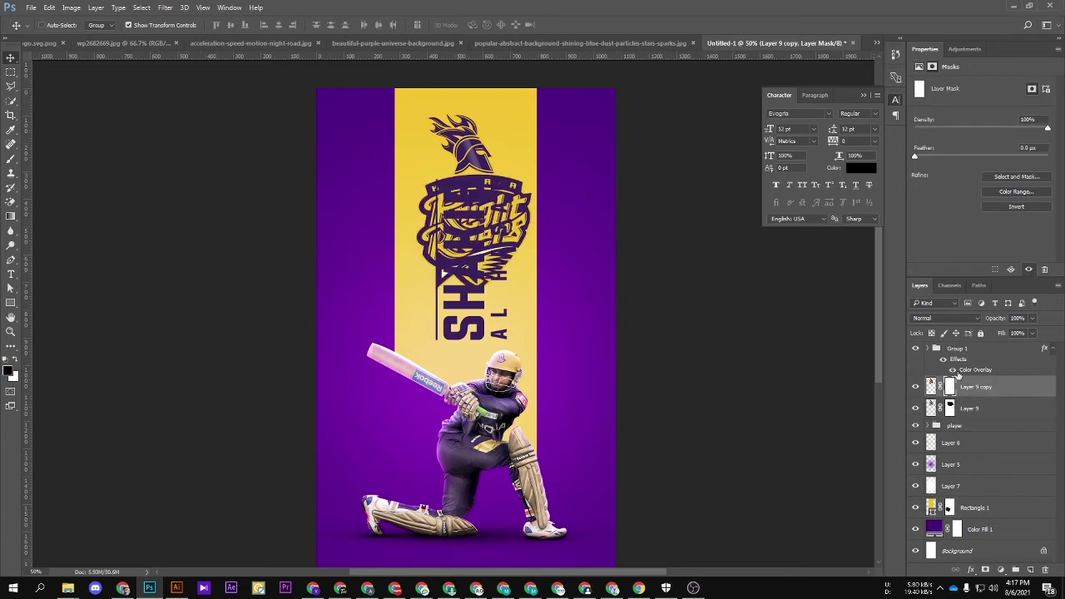
key("ctrl+t")
left_click_drag(499, 191, 474, 291)
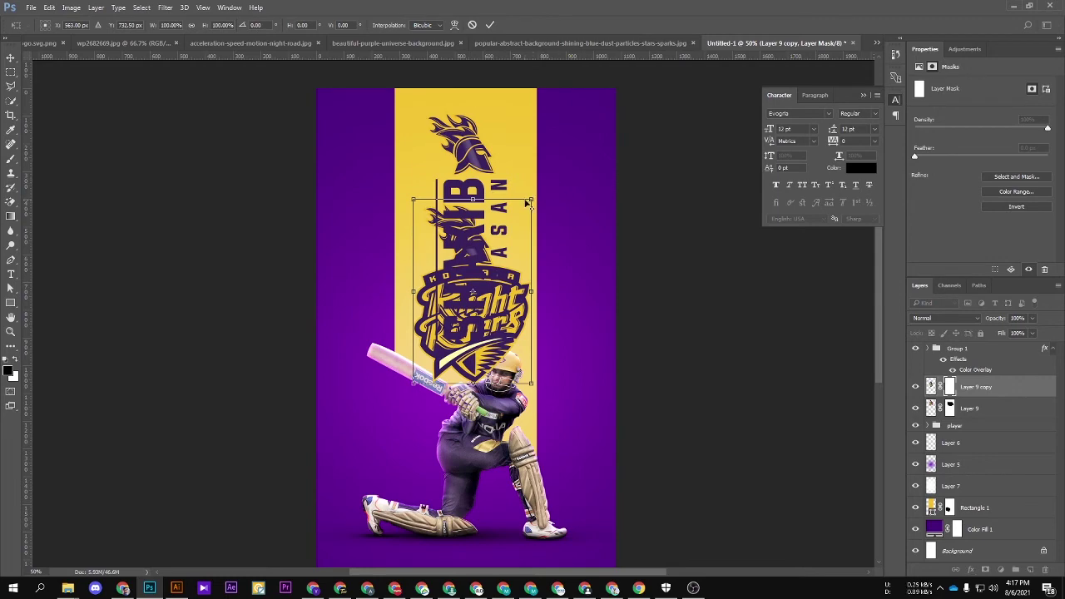
mouse_move(529, 202)
left_mouse_down()
mouse_move(594, 232)
mouse_move(584, 238)
left_mouse_up()
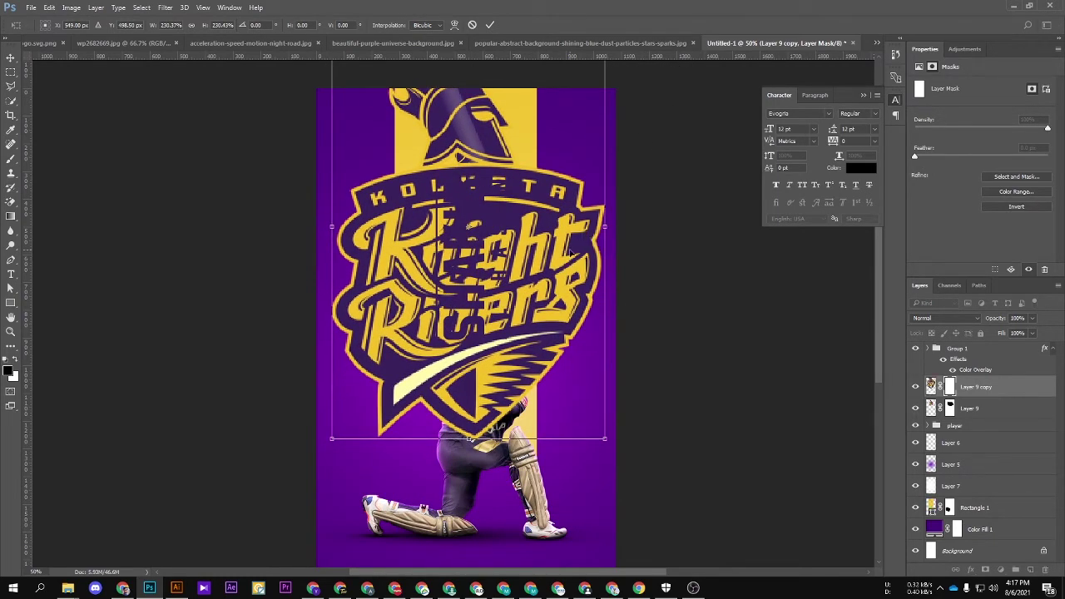
key("Return")
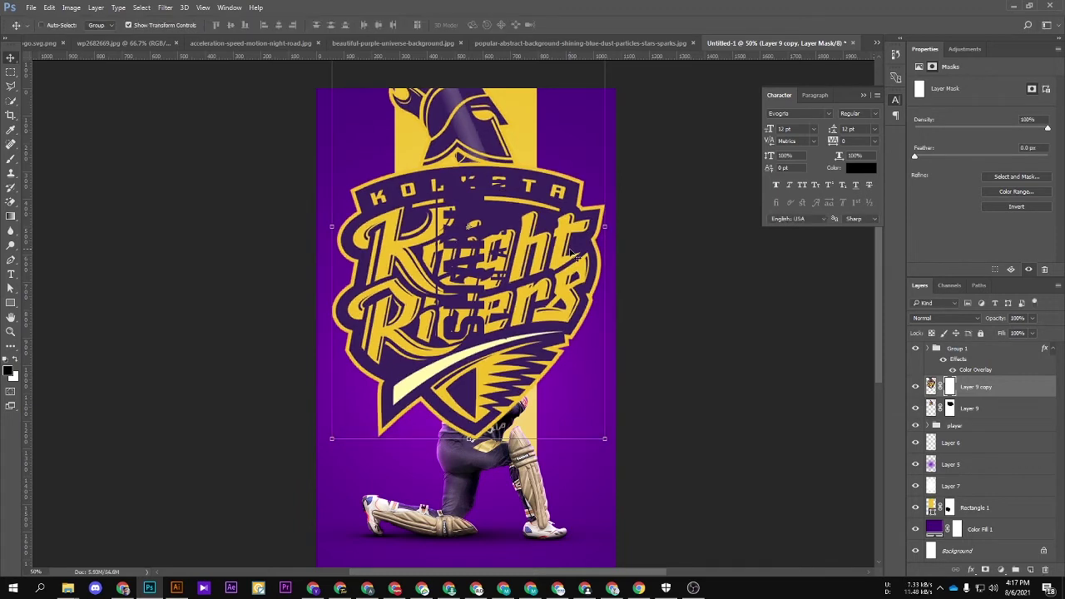
Step: Place the logo copy behind the text and batsman, faded to about 6% opacity
key("ctrl+shift+bracketleft")
key("ctrl+bracketright")
key("ctrl+bracketright")
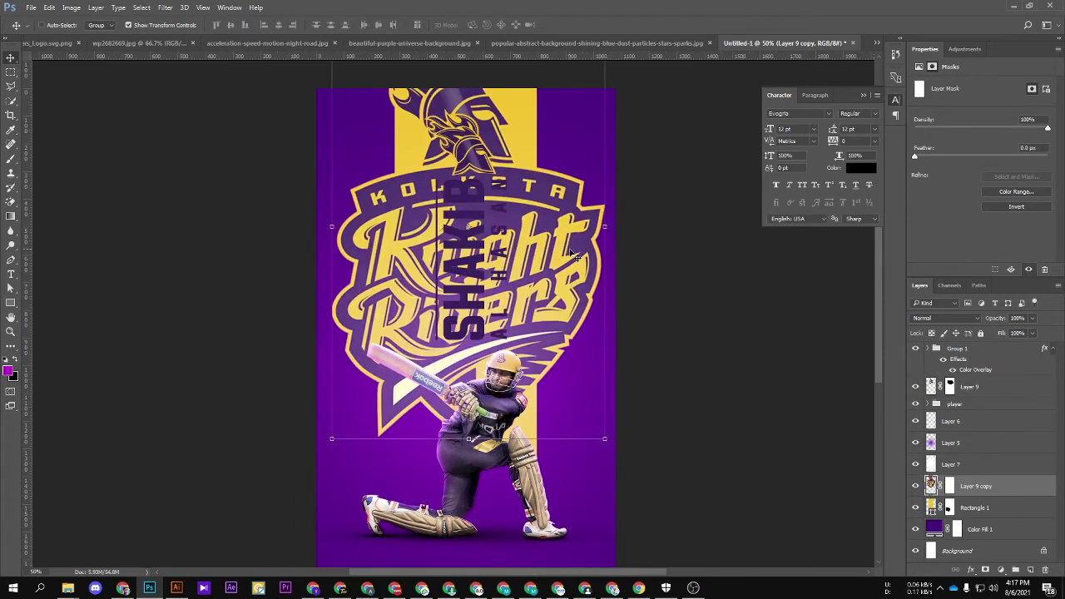
left_click(915, 317)
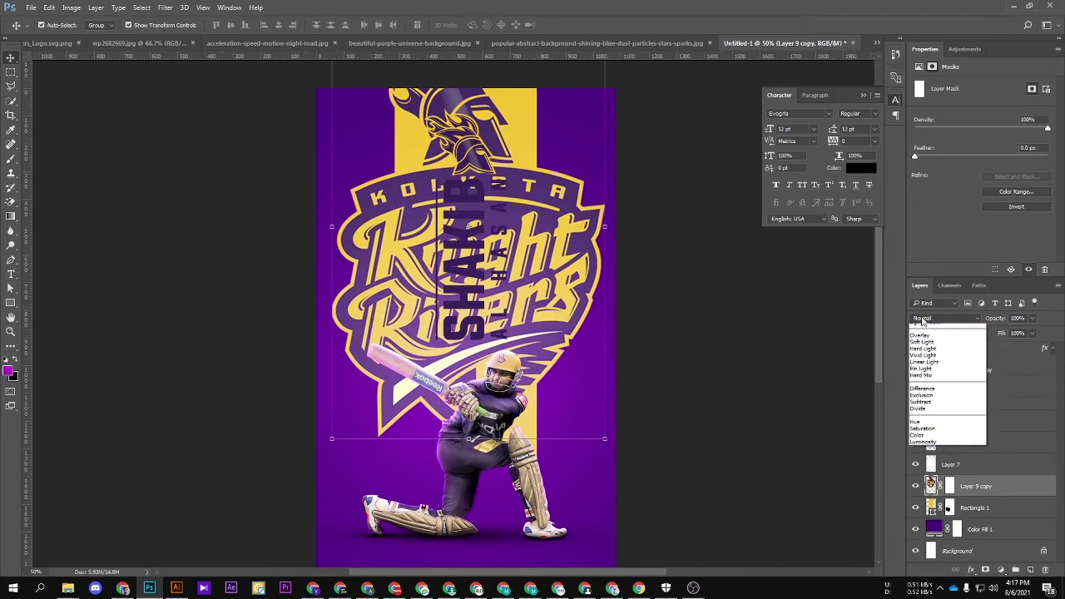
left_click(997, 320)
left_click_drag(957, 319, 942, 321)
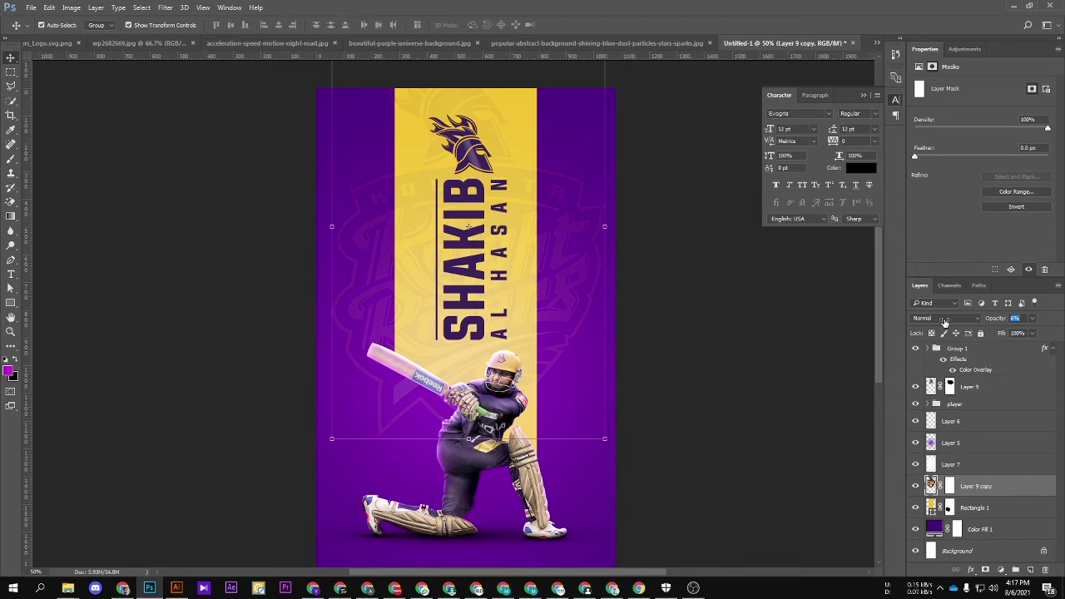
left_click(804, 336)
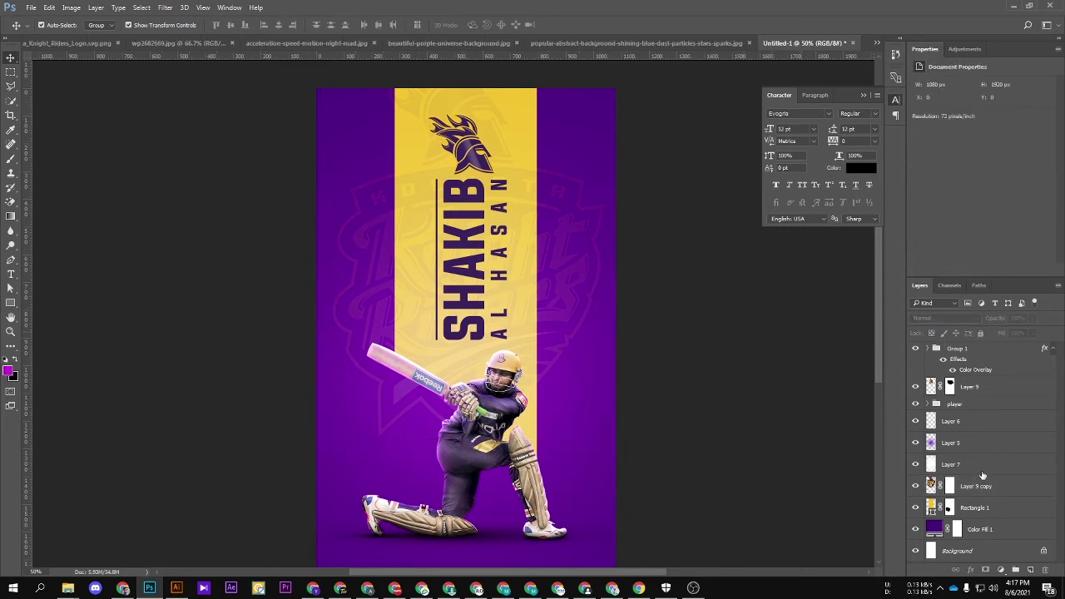
Step: Test blend modes on the faint logo copy and review the poster
left_click(982, 481)
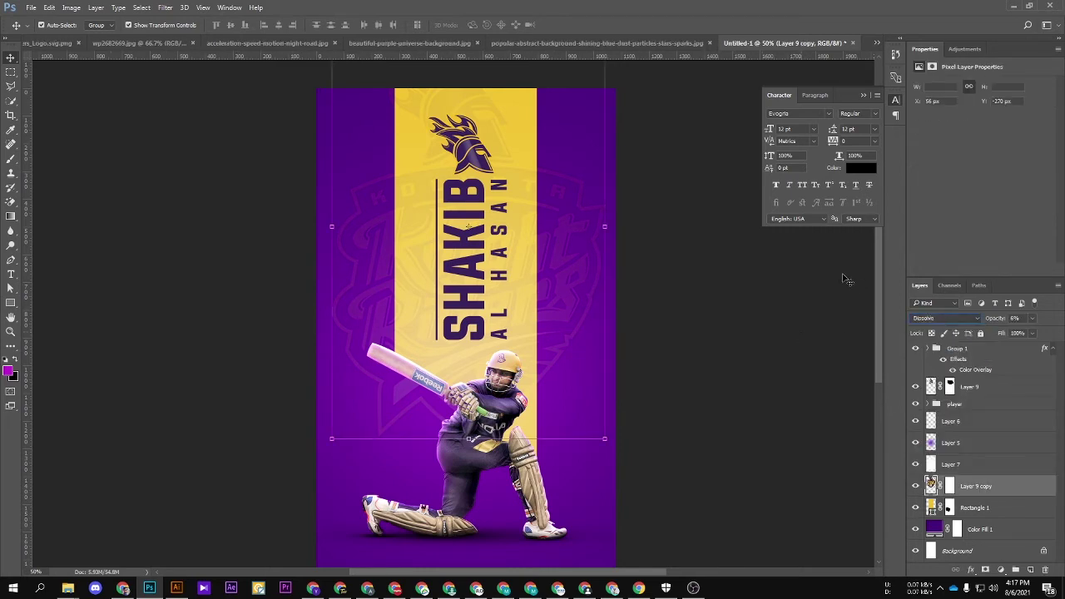
key("shift+plus")
key("shift+plus")
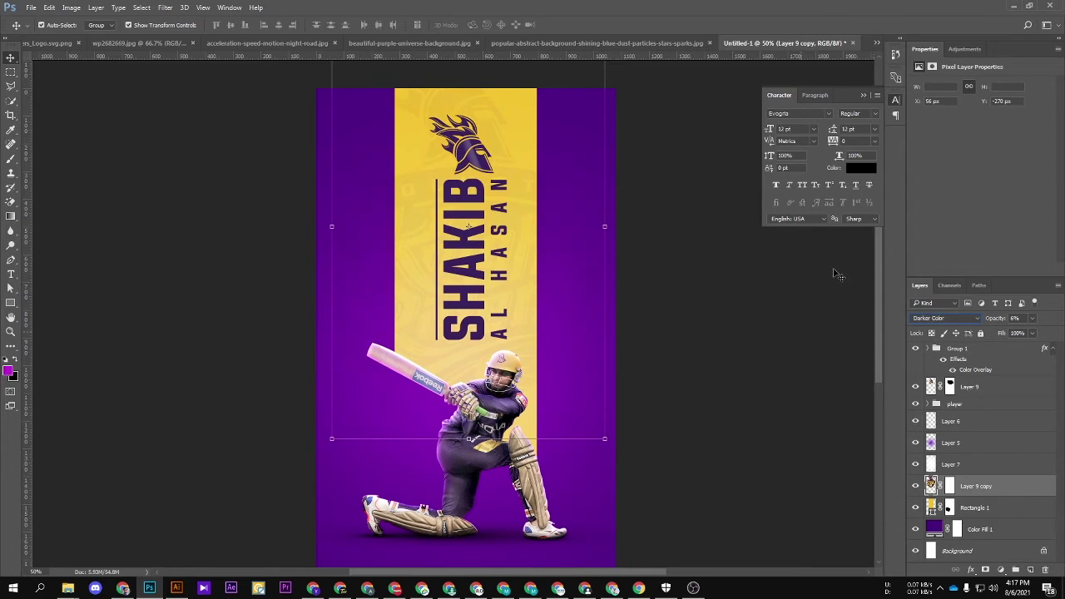
key("shift+plus")
key("shift+plus")
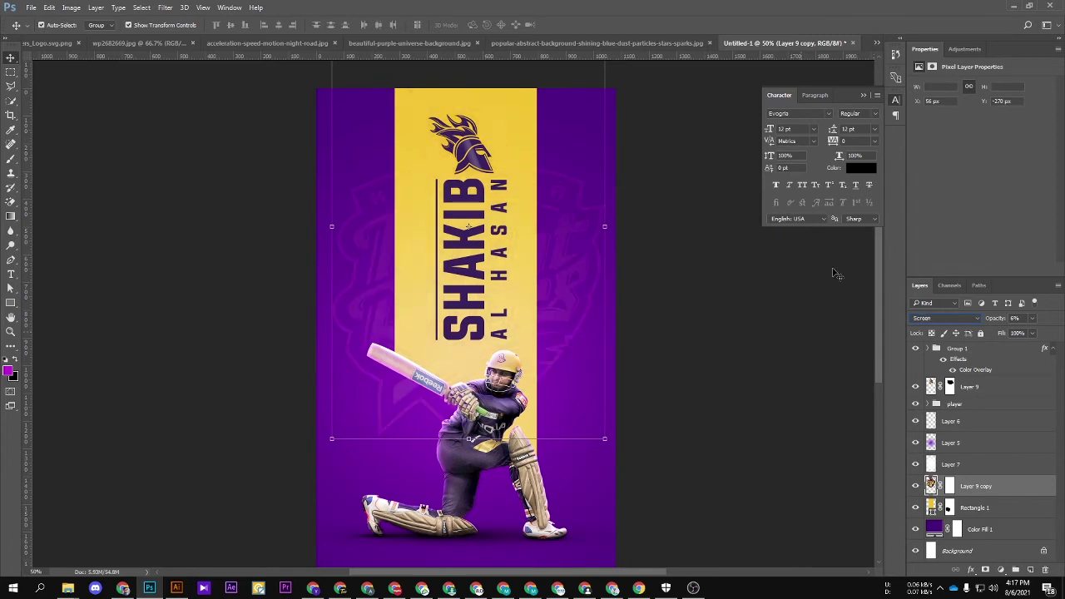
left_click(770, 249)
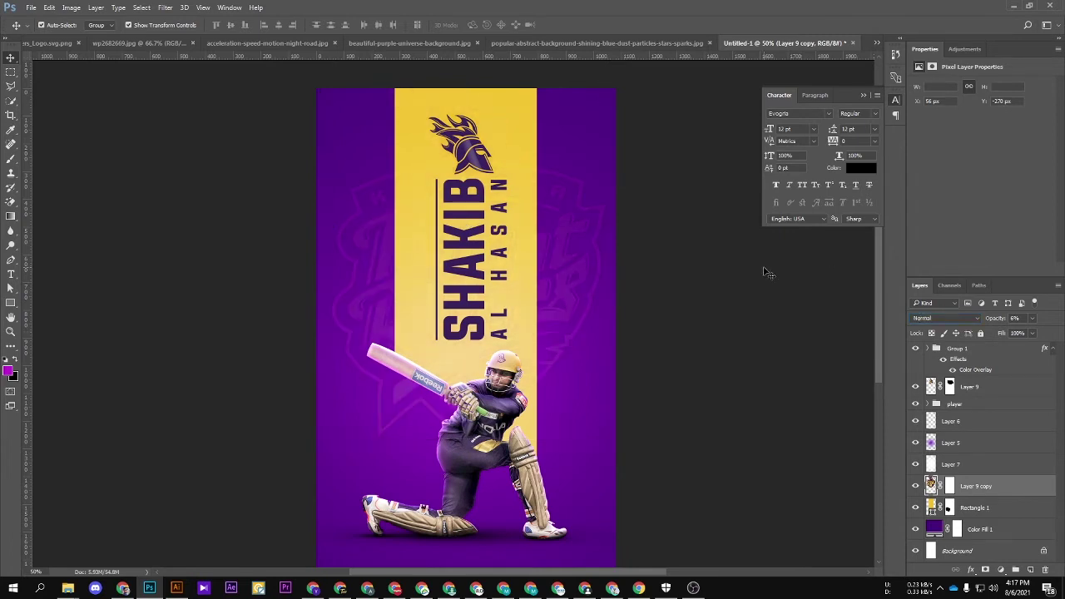
left_click_drag(686, 424, 685, 387)
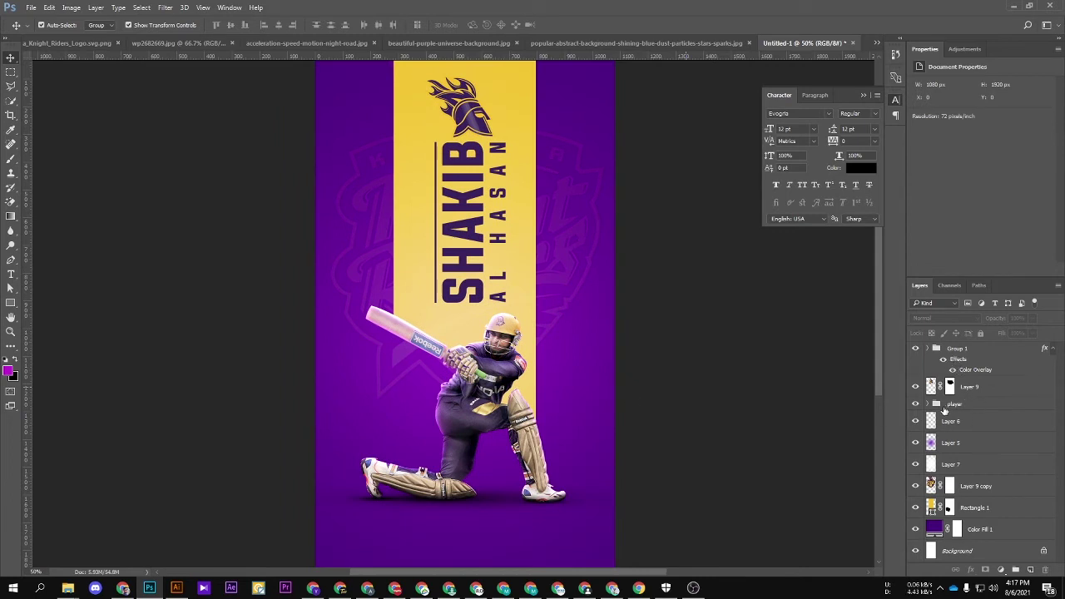
left_click(916, 349)
Step: Move the player group to the top and add a new empty layer above Layer 9
left_click_drag(953, 405, 949, 347)
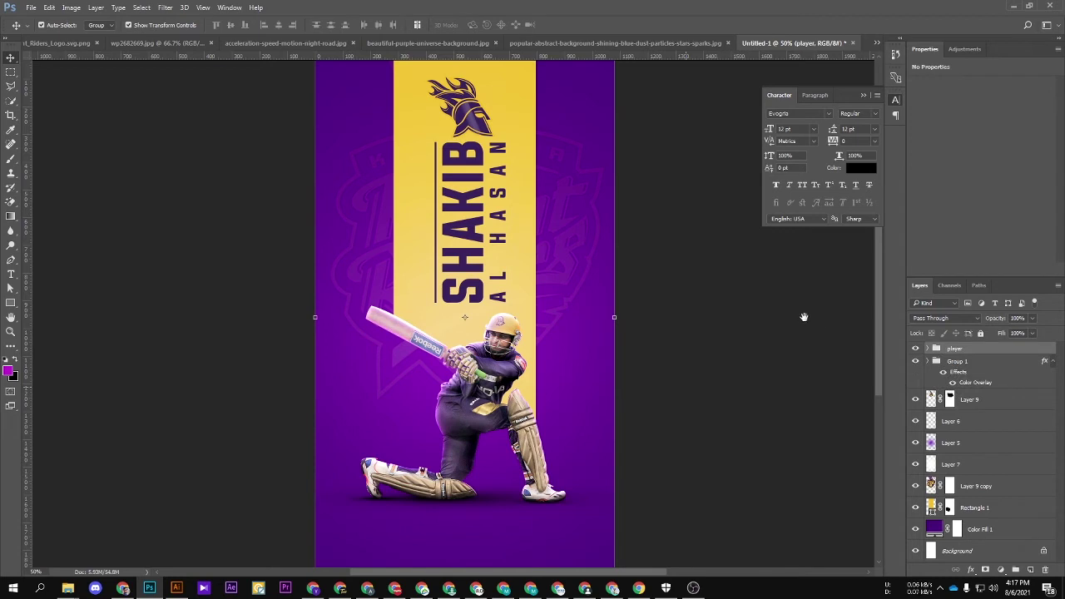
left_click(986, 396)
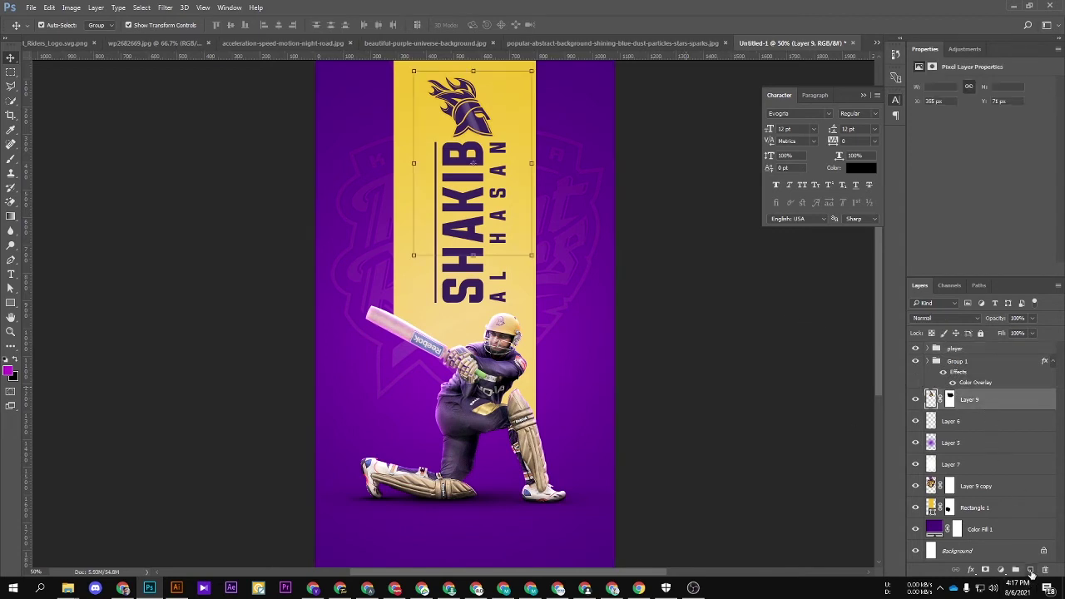
left_click(1030, 570)
Step: Fill Layer 10 with 50% gray
key("shift+F5")
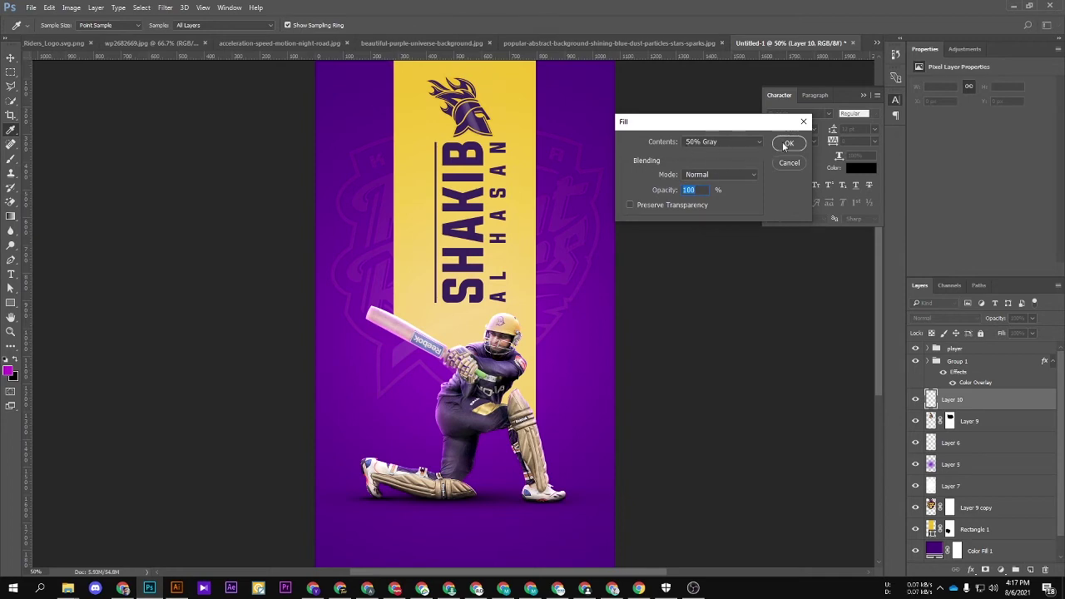
left_click(791, 165)
left_click(68, 8)
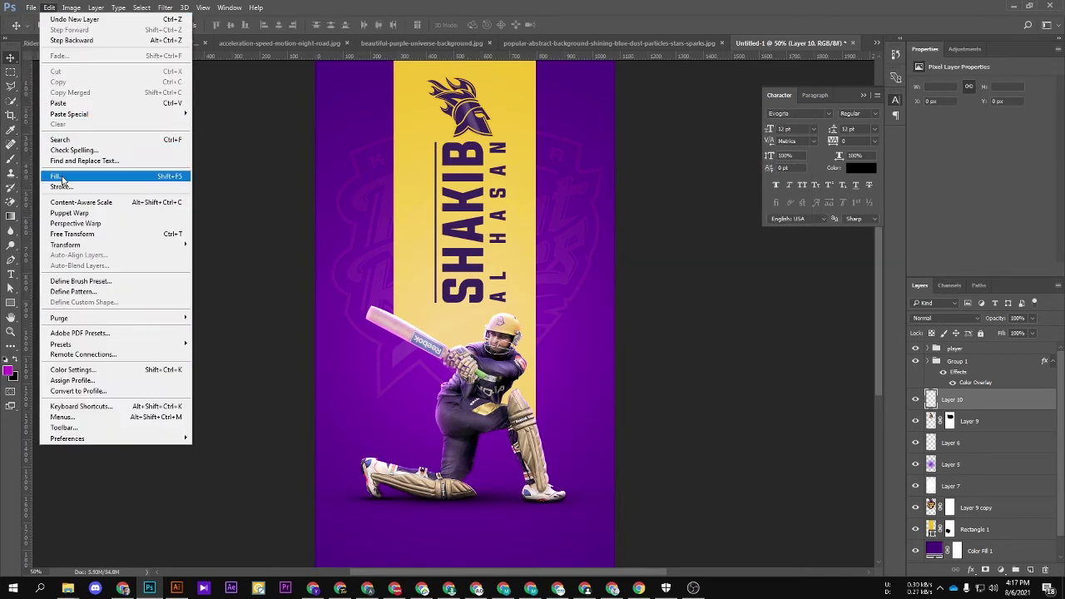
left_click(56, 175)
left_click(788, 144)
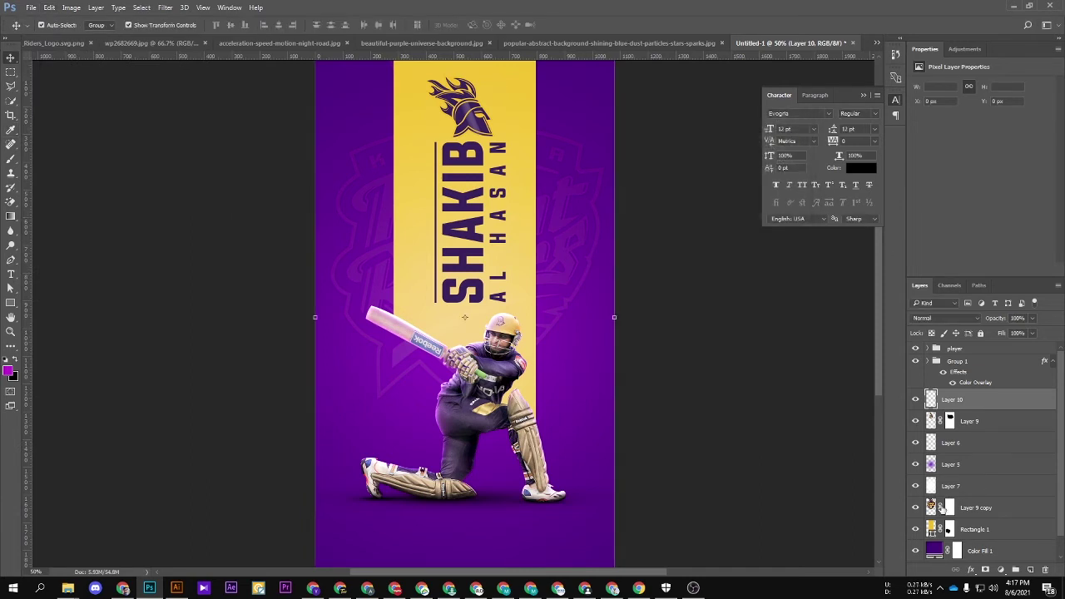
Step: Add noise to the gray layer and set its blend mode to Overlay
left_click(165, 7)
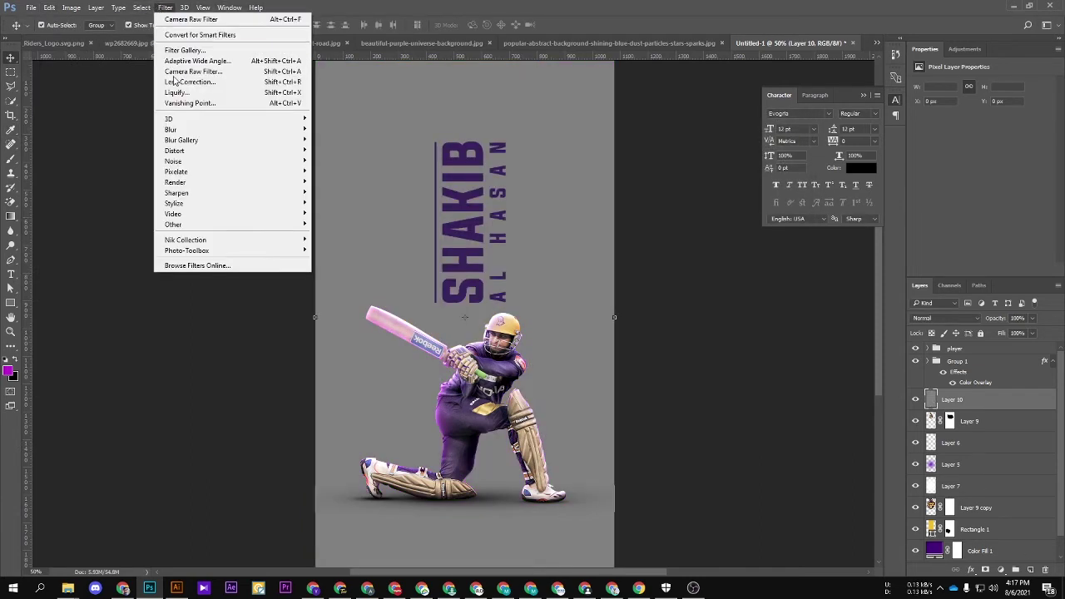
mouse_move(173, 161)
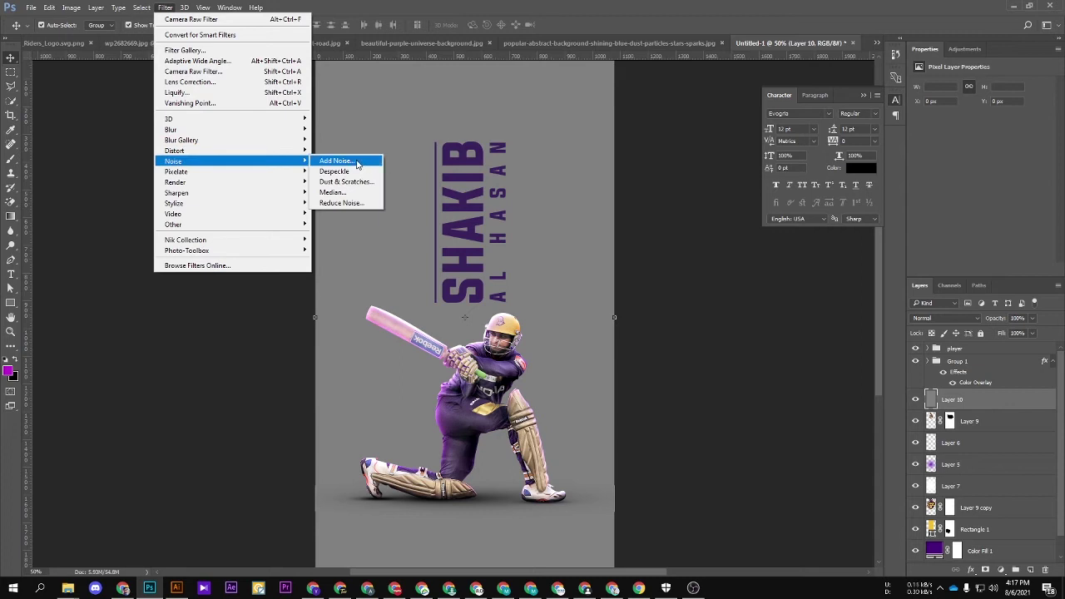
left_click(358, 163)
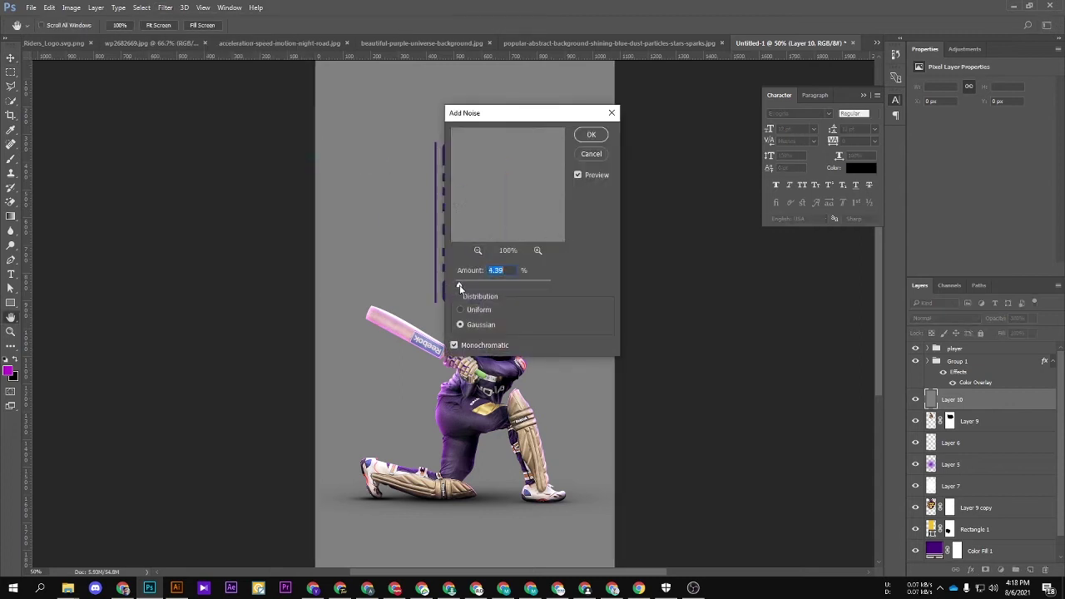
left_click(604, 137)
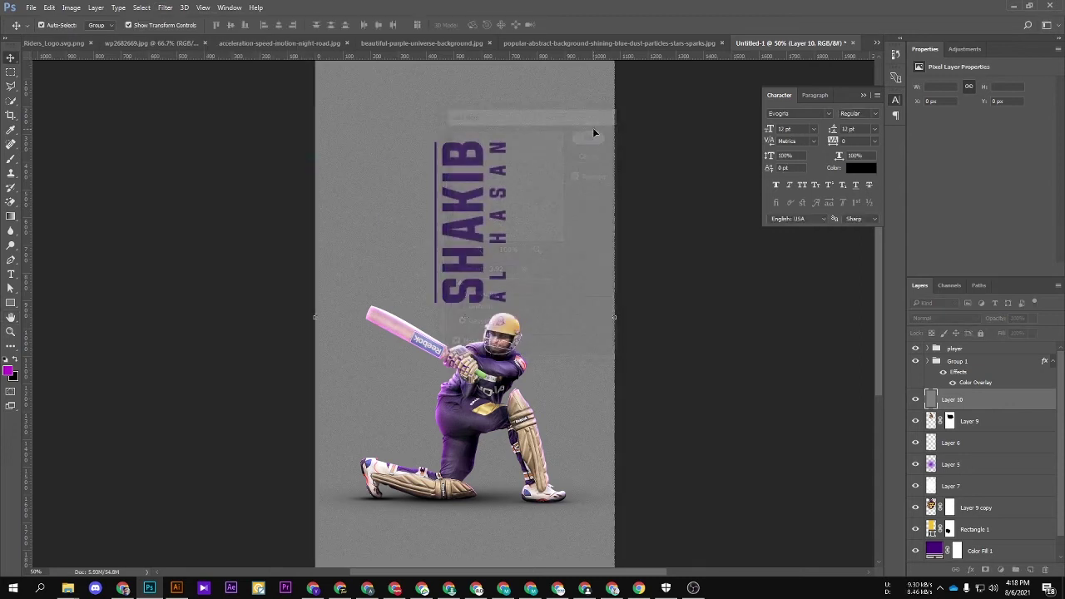
left_click(931, 319)
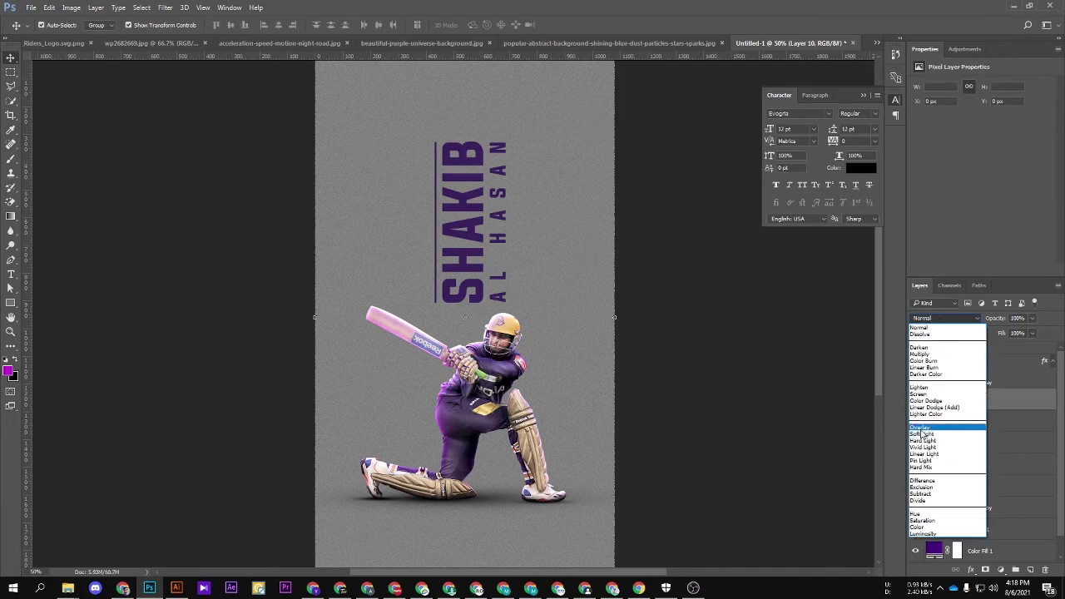
left_click(920, 428)
Step: Inspect the player and set Layer 10 to 62% opacity, then fit the poster in view
scroll(491, 341, "up", 2)
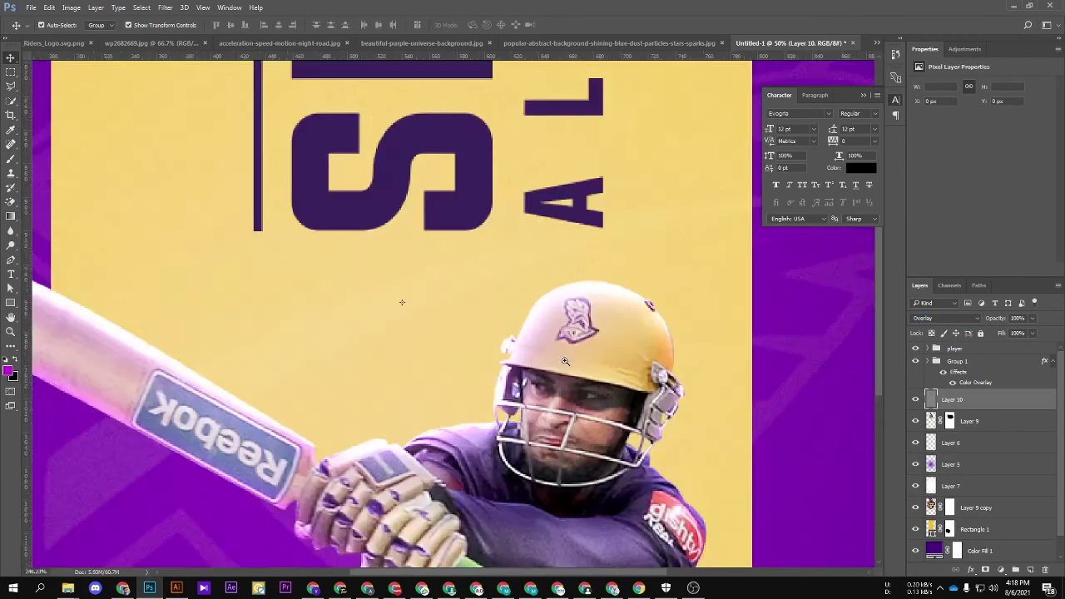
scroll(491, 341, "up", 2)
scroll(491, 341, "up", 1)
scroll(491, 341, "up", 1)
scroll(615, 403, "down", 3)
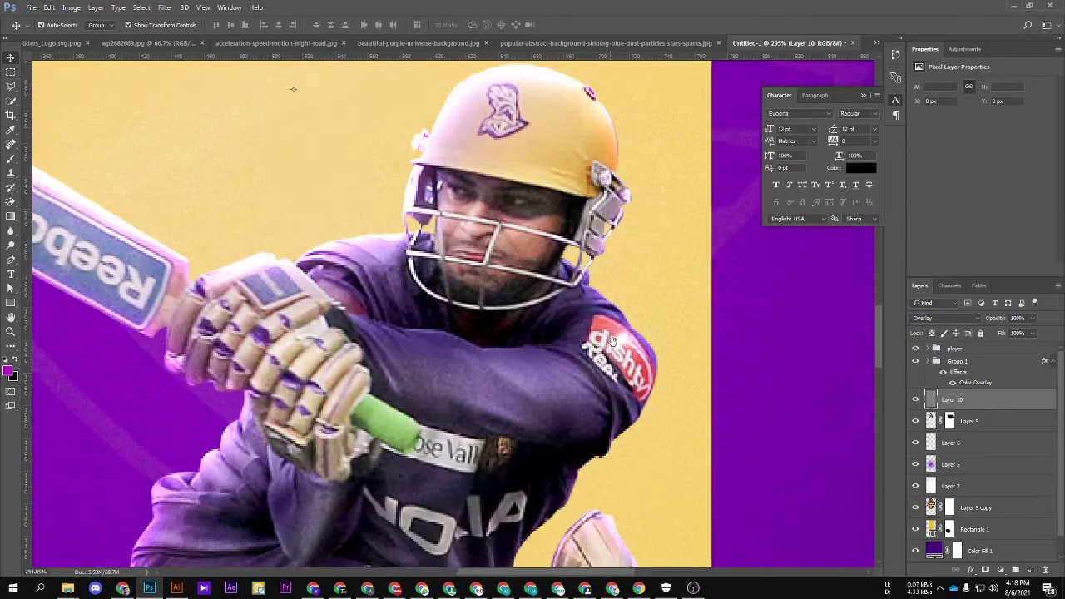
scroll(665, 404, "down", 1)
scroll(432, 405, "left", 3)
scroll(433, 405, "down", 2)
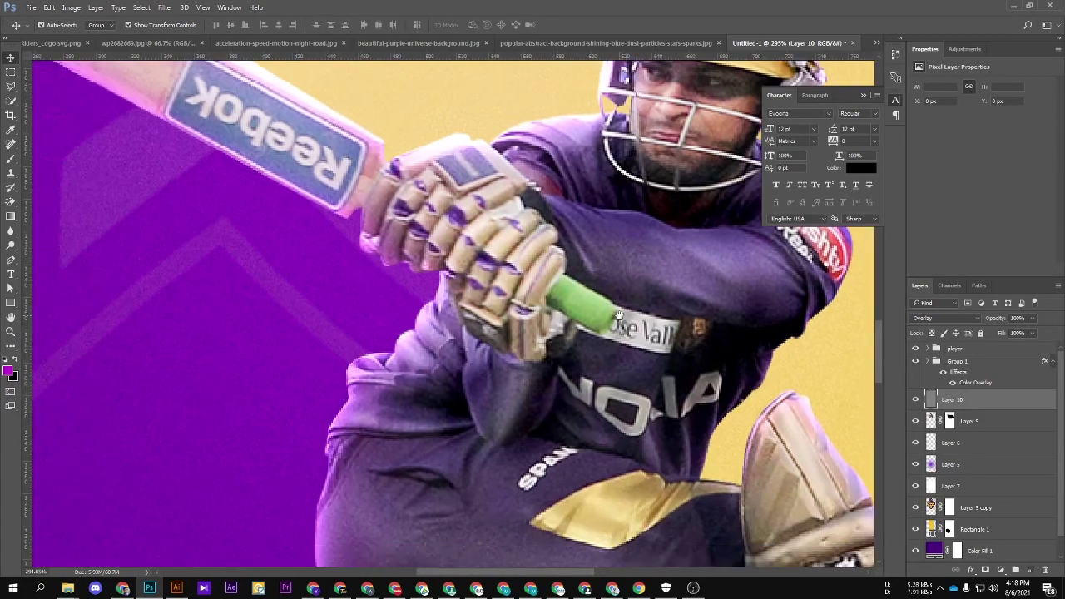
scroll(339, 292, "down", 3)
scroll(321, 352, "down", 3)
scroll(483, 438, "down", 1)
scroll(363, 405, "down", 1)
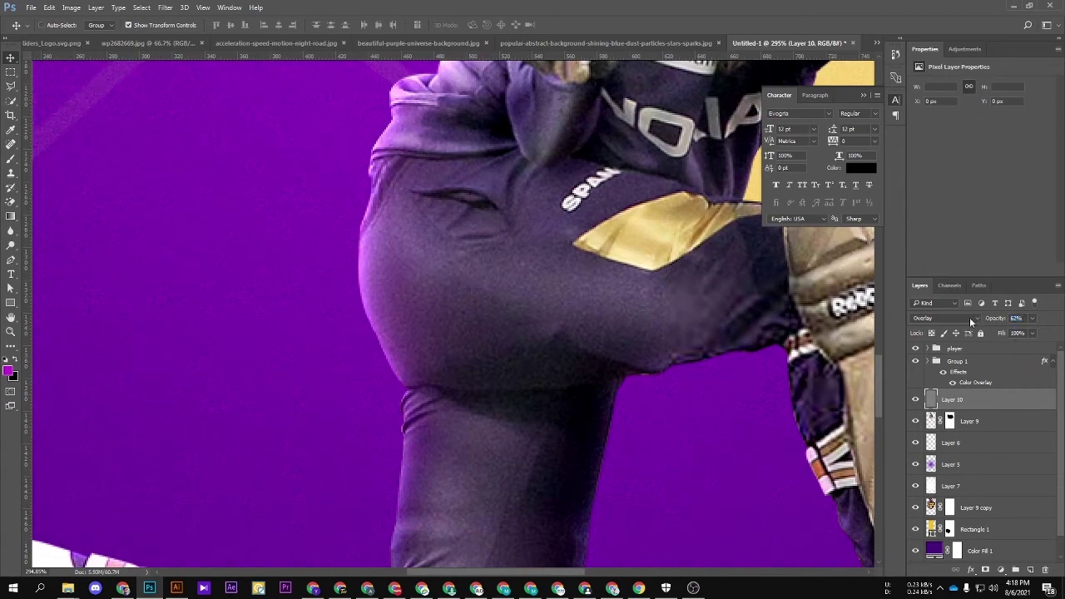
key("ctrl+minus")
key("ctrl+minus")
key("ctrl+minus")
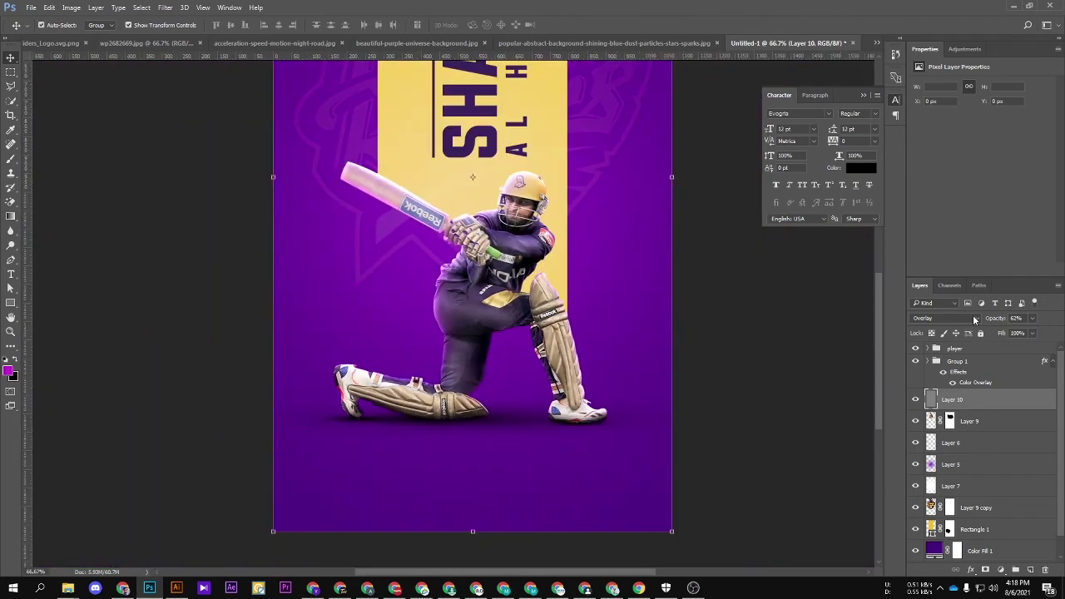
Step: Preview the poster and close the two logo source images
left_click(814, 364)
key("ctrl+minus")
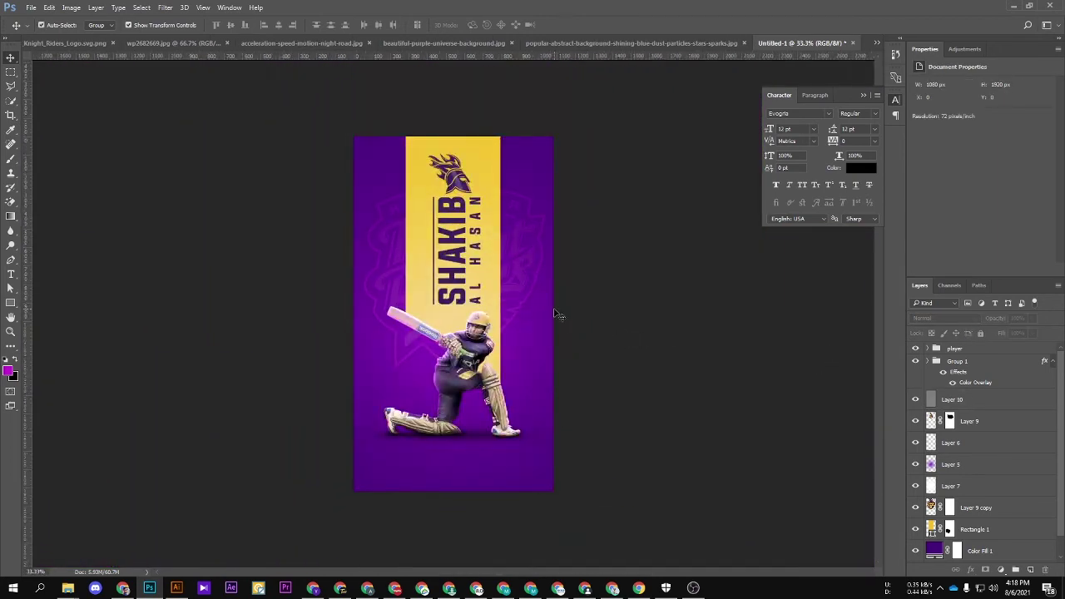
key("Tab")
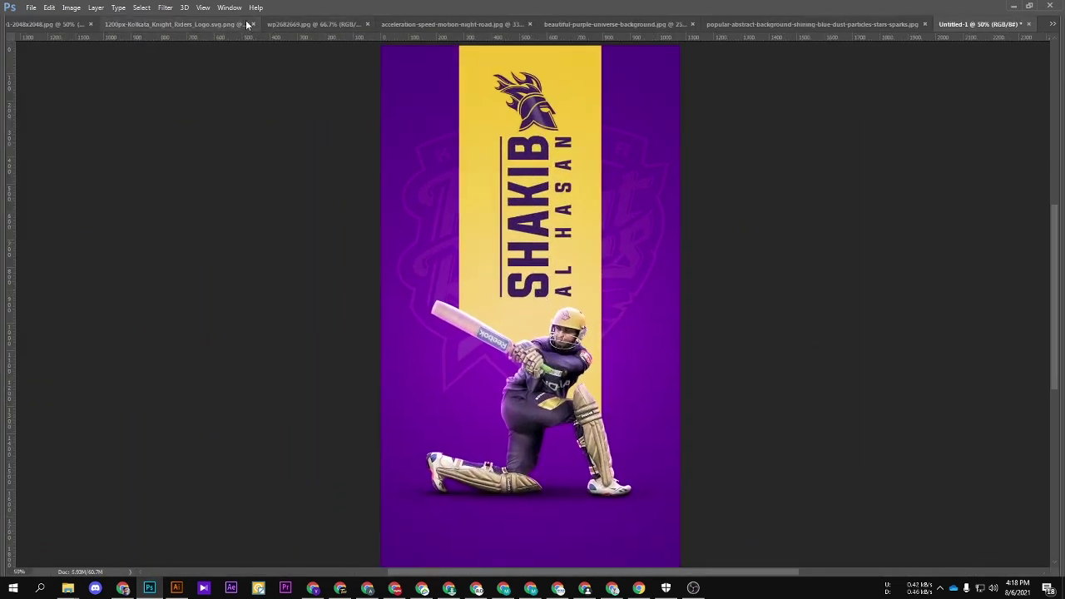
left_click(312, 24)
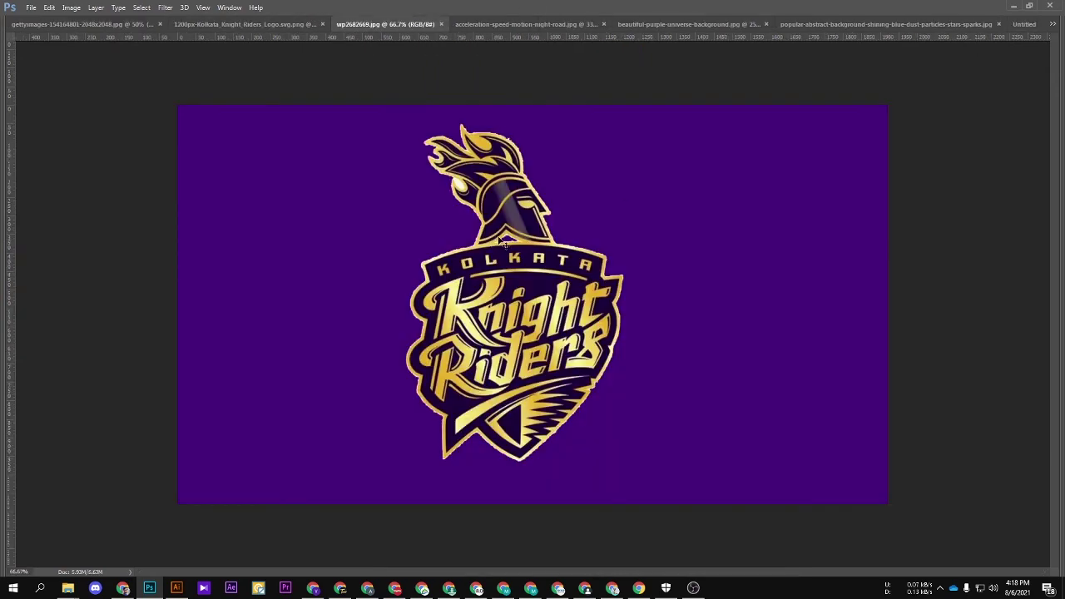
left_click(440, 24)
left_click(302, 25)
left_click(441, 23)
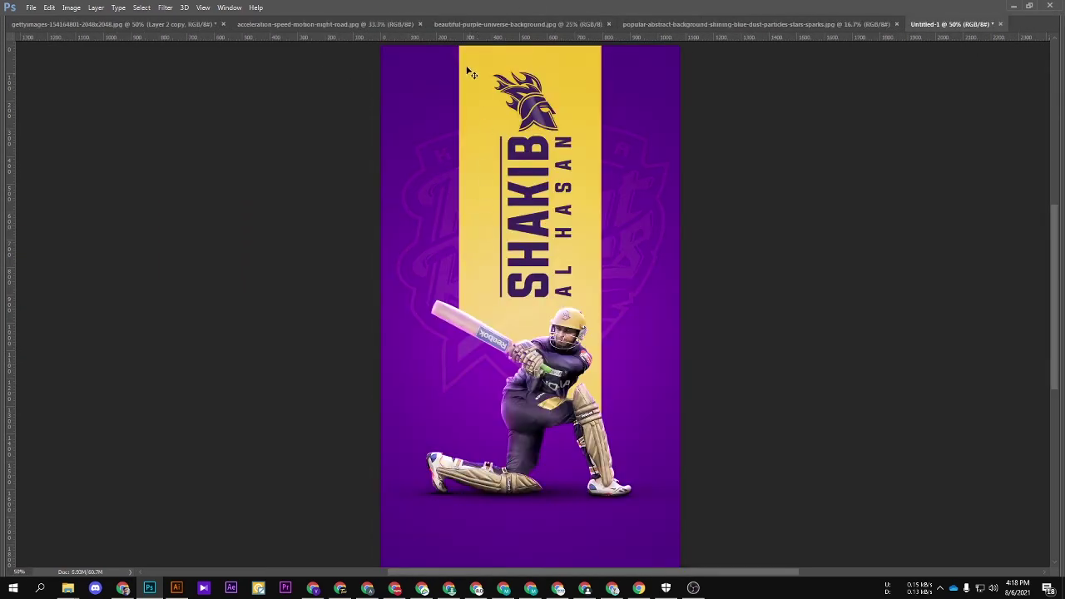
Step: Drop the pink light-burst image into the poster, centre it, and move it beneath the artwork
left_click(325, 24)
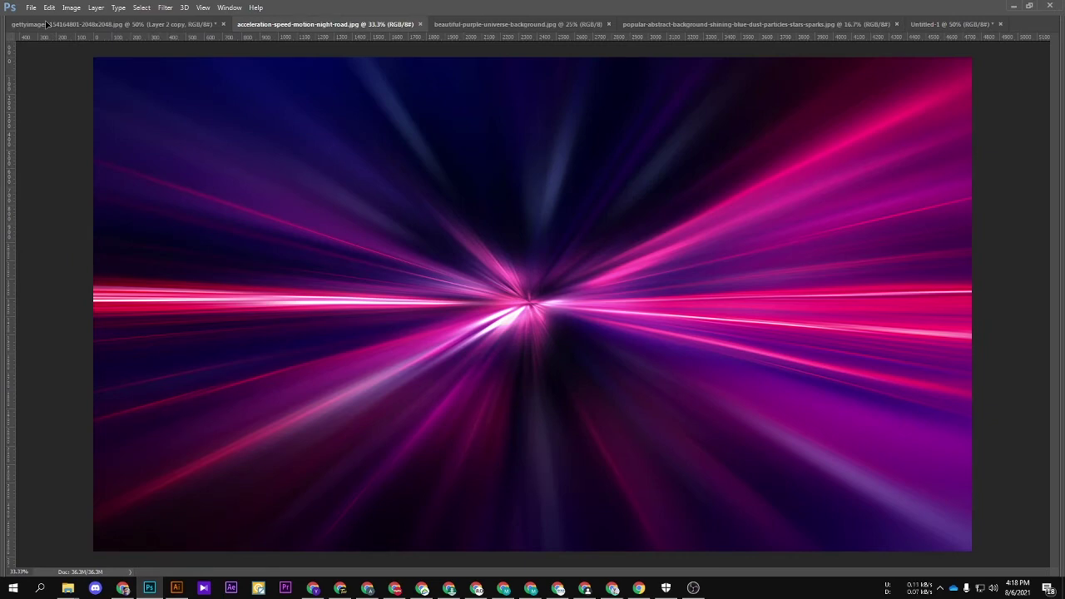
left_click(48, 23)
left_click(955, 25)
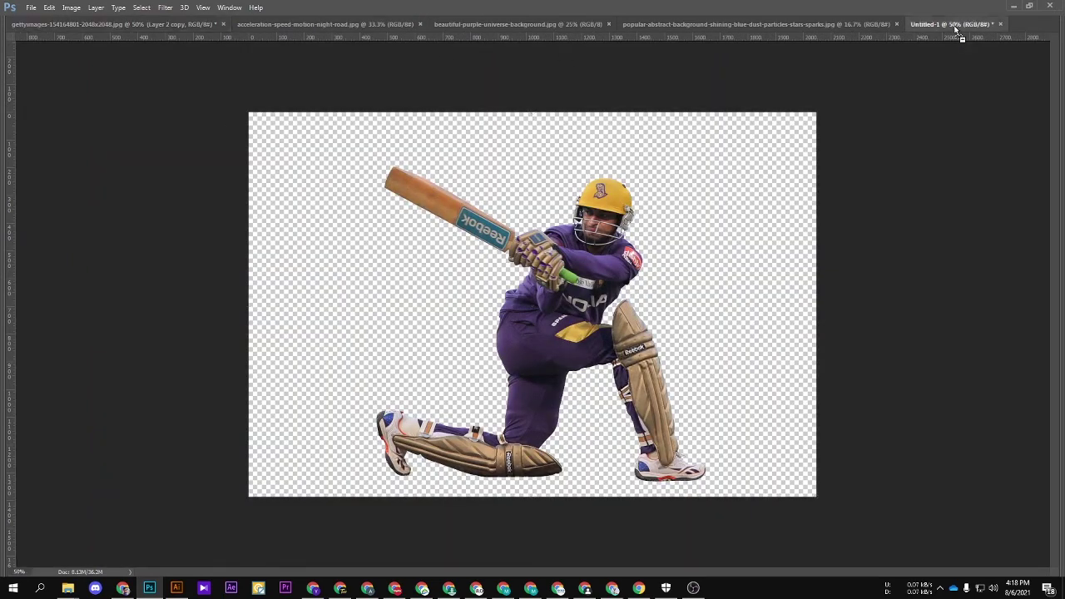
left_click_drag(954, 28, 684, 231)
key("ctrl+minus")
key("ctrl+minus")
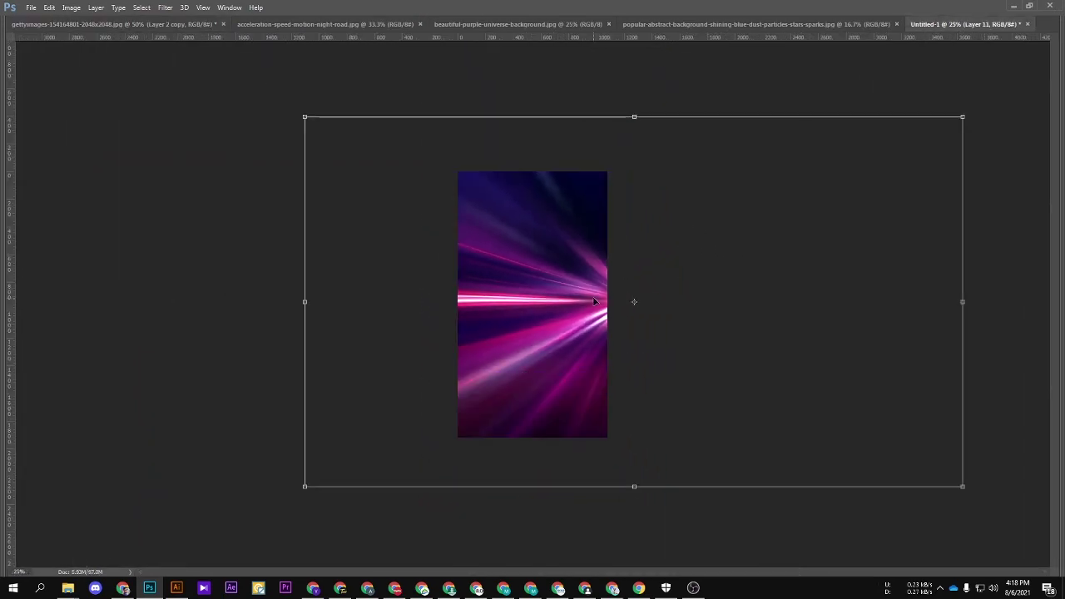
left_click_drag(594, 301, 510, 291)
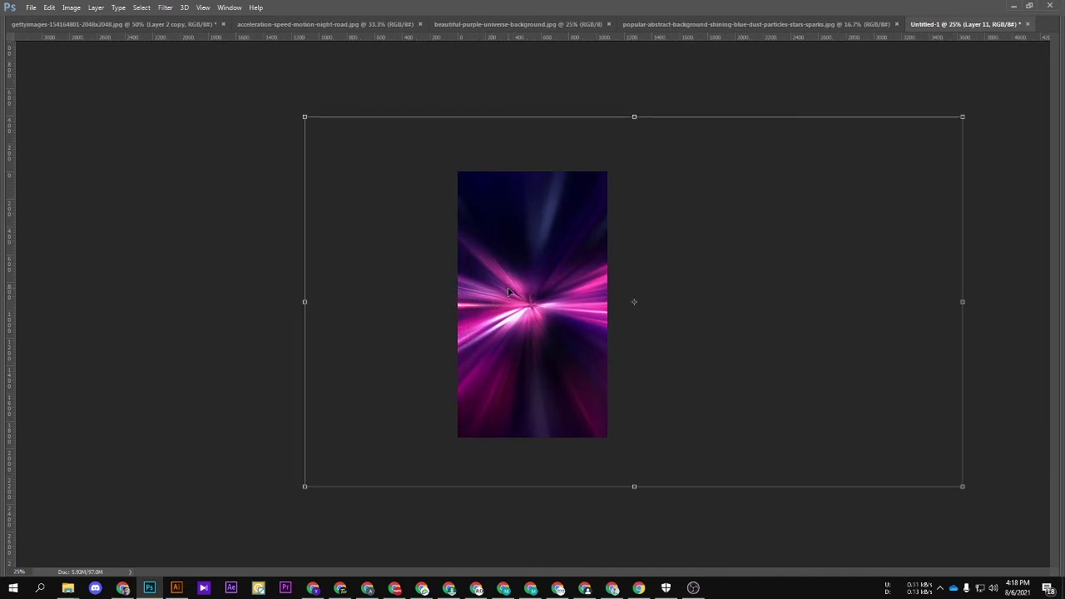
key("ctrl+bracketleft")
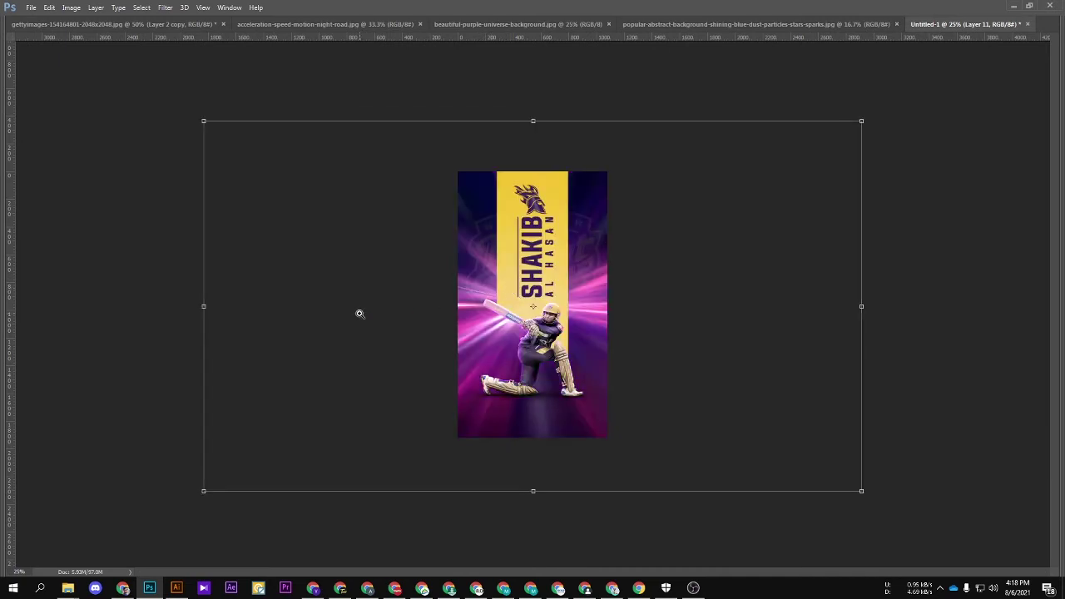
key("ctrl+plus")
key("ctrl+plus")
key("Tab")
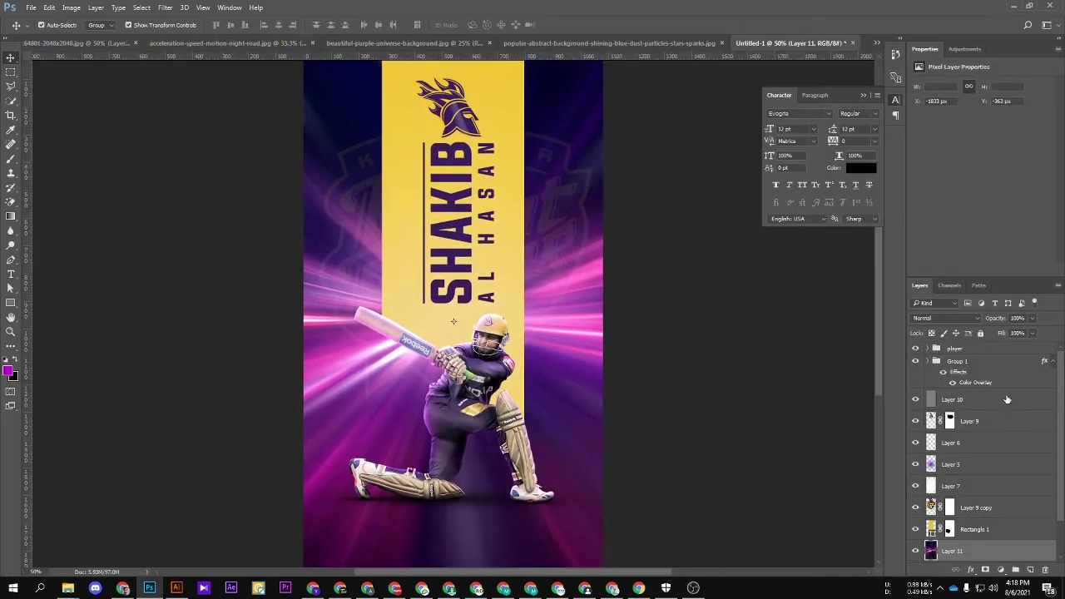
Step: Lower the light-burst layer's opacity and move it further down the poster
scroll(1002, 416, "down", 2)
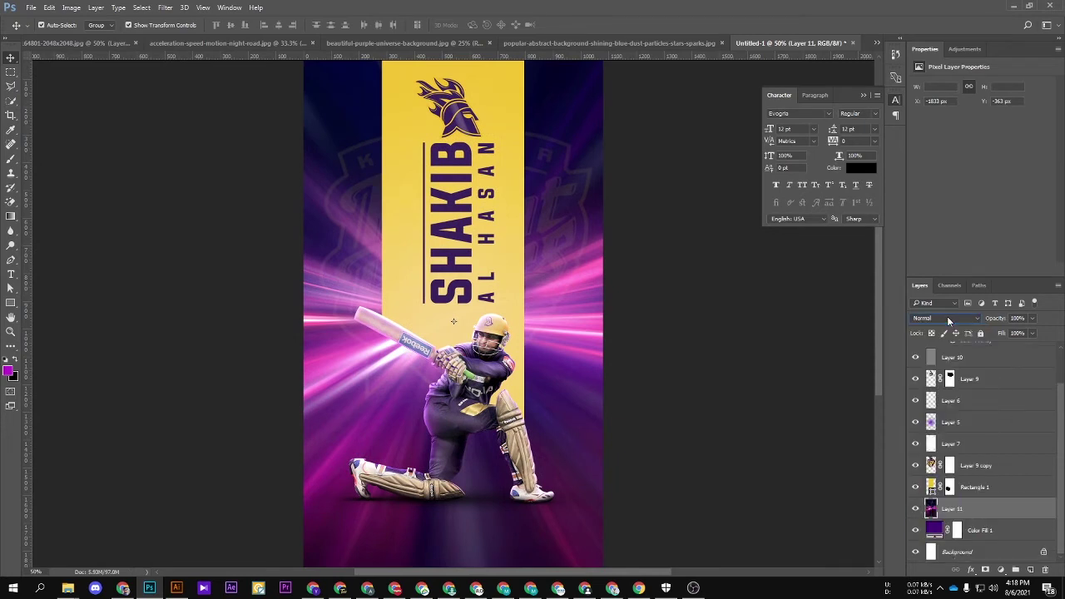
left_click_drag(999, 320, 962, 319)
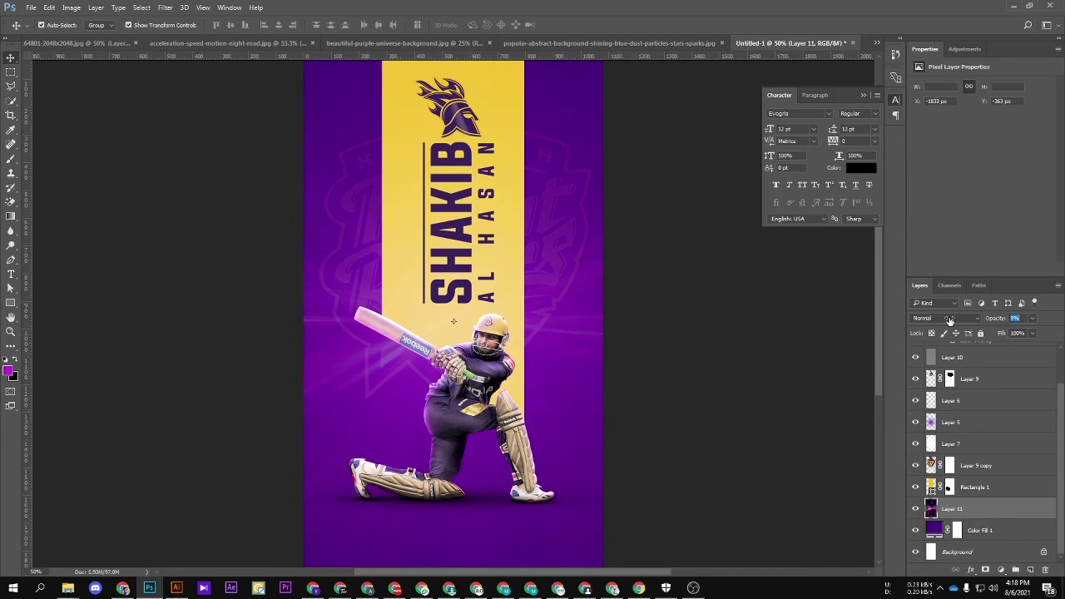
left_click(770, 325)
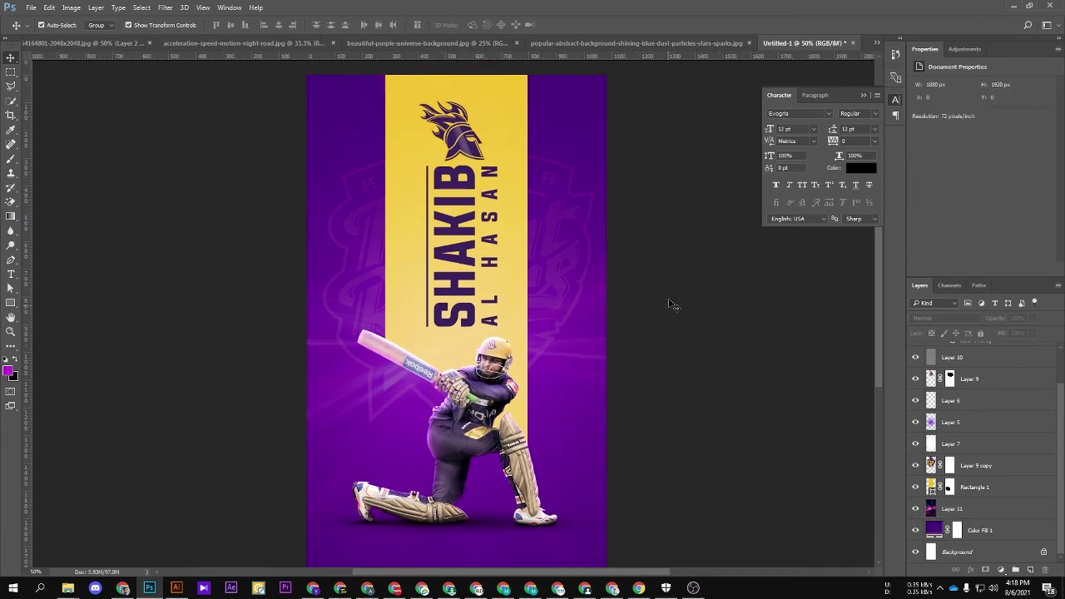
key("ctrl+minus")
left_click(950, 505)
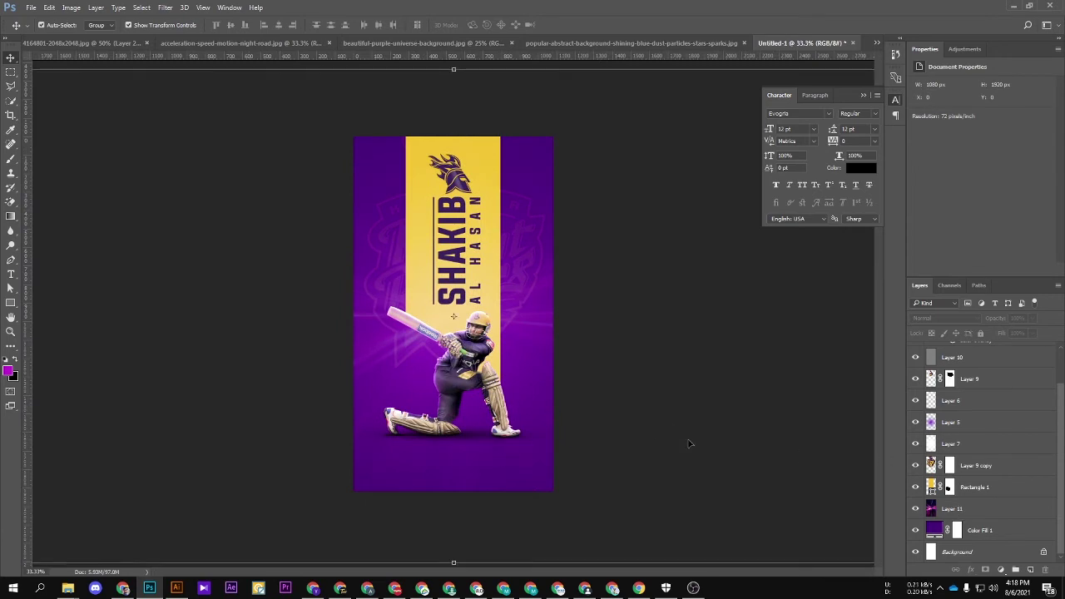
key("ctrl+t")
mouse_move(551, 307)
left_mouse_down()
mouse_move(550, 429)
mouse_move(551, 416)
left_mouse_up()
key("Return")
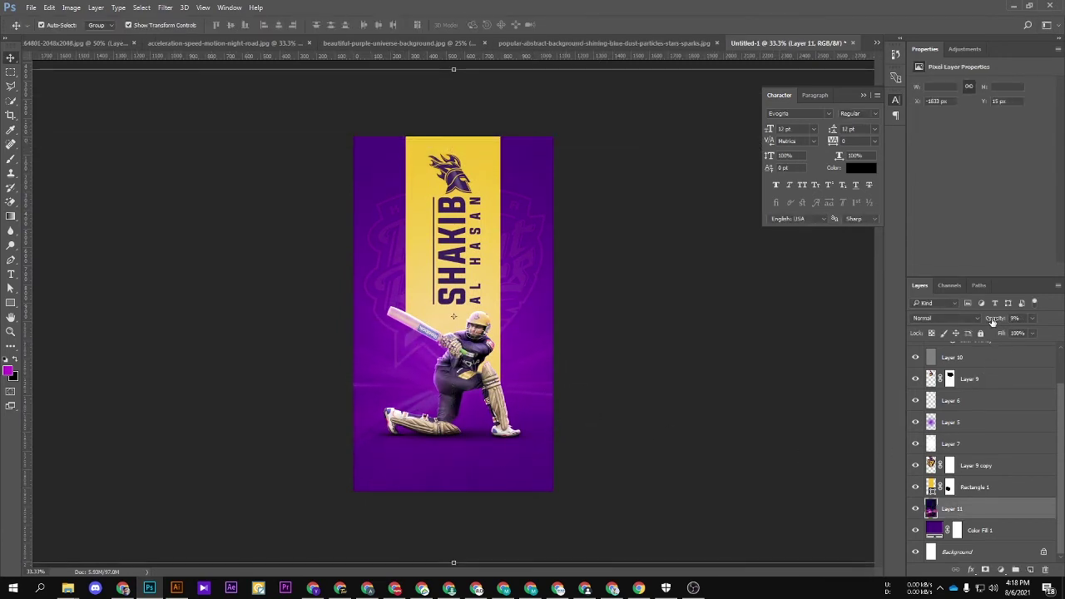
Step: Set the light-burst layer to Luminosity blending at 17% opacity
key("0")
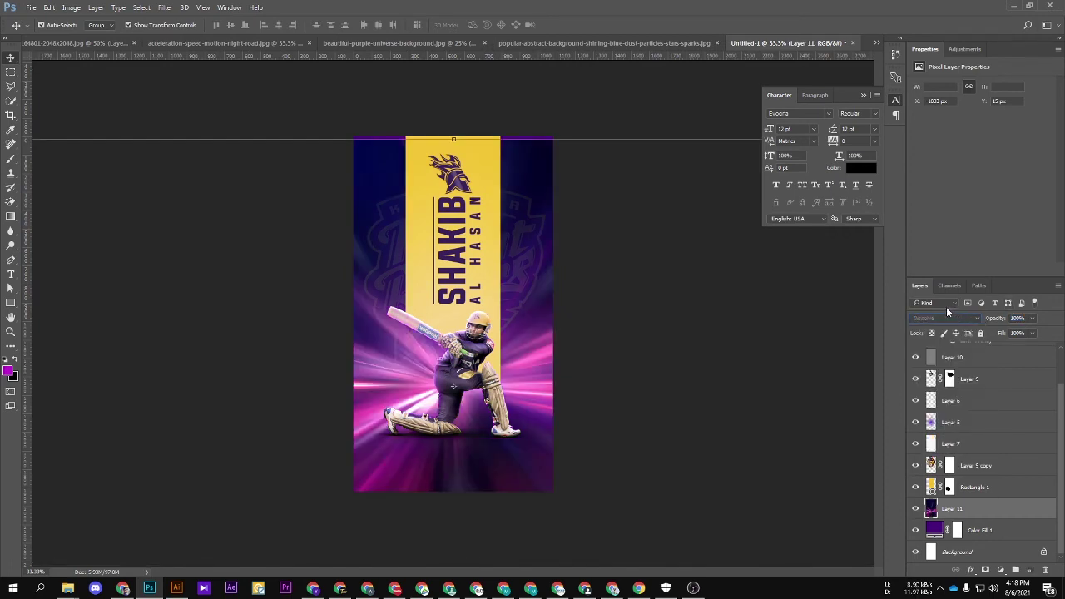
key("Down")
key("Down")
key("Down")
key("Down")
key("Down")
key("Down")
key("Down")
key("Down")
key("Down")
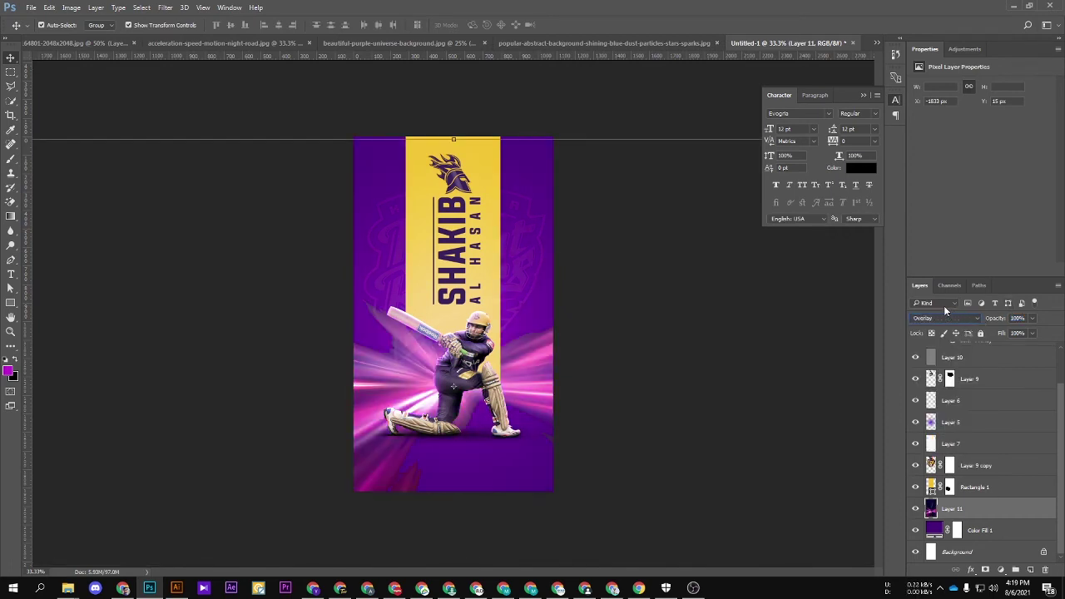
key("Down")
key("Down")
key("Down")
key("Down")
key("Down")
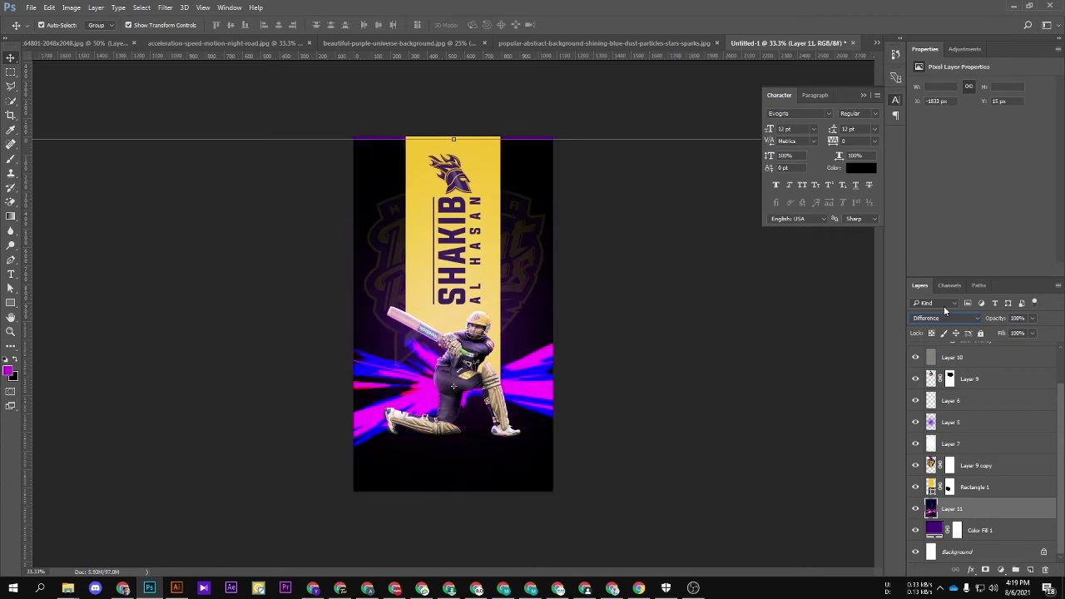
key("Down")
key("Down")
key("Down")
key("Down")
key("Down")
key("Down")
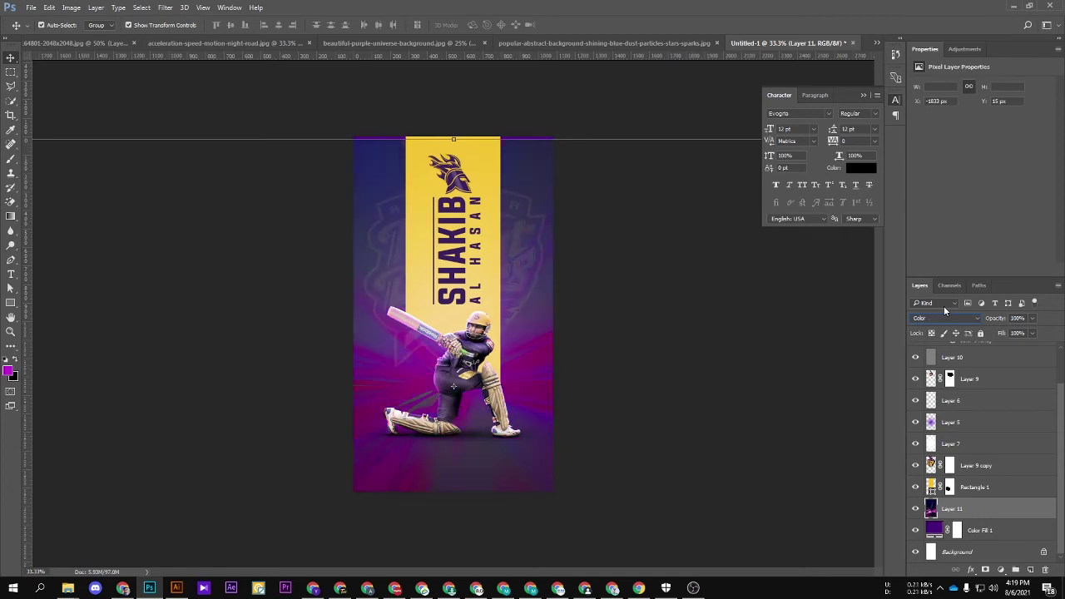
key("Down")
key("Down")
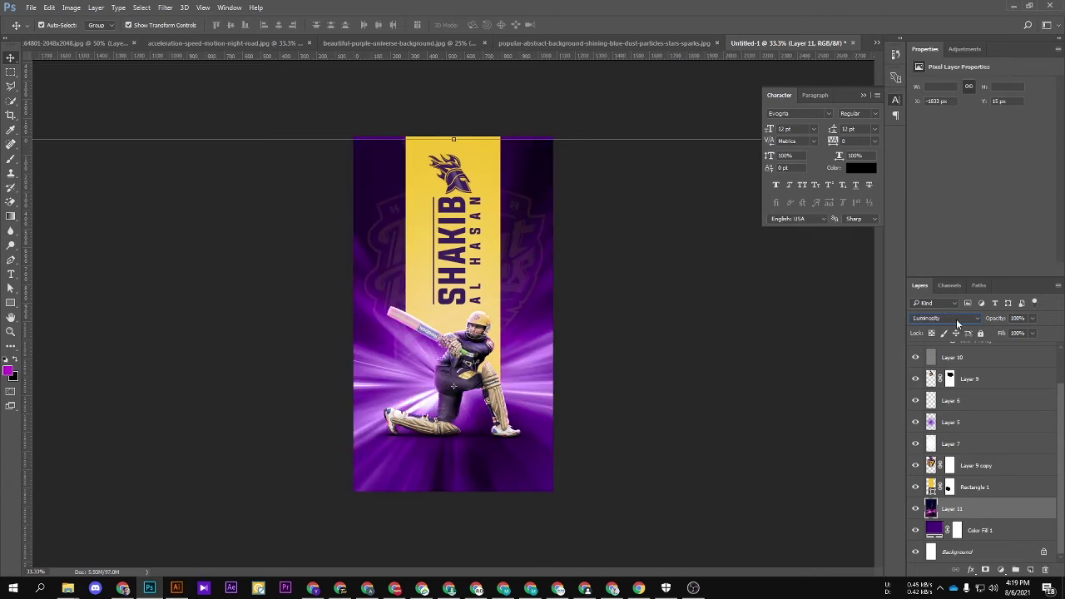
left_click_drag(965, 319, 947, 320)
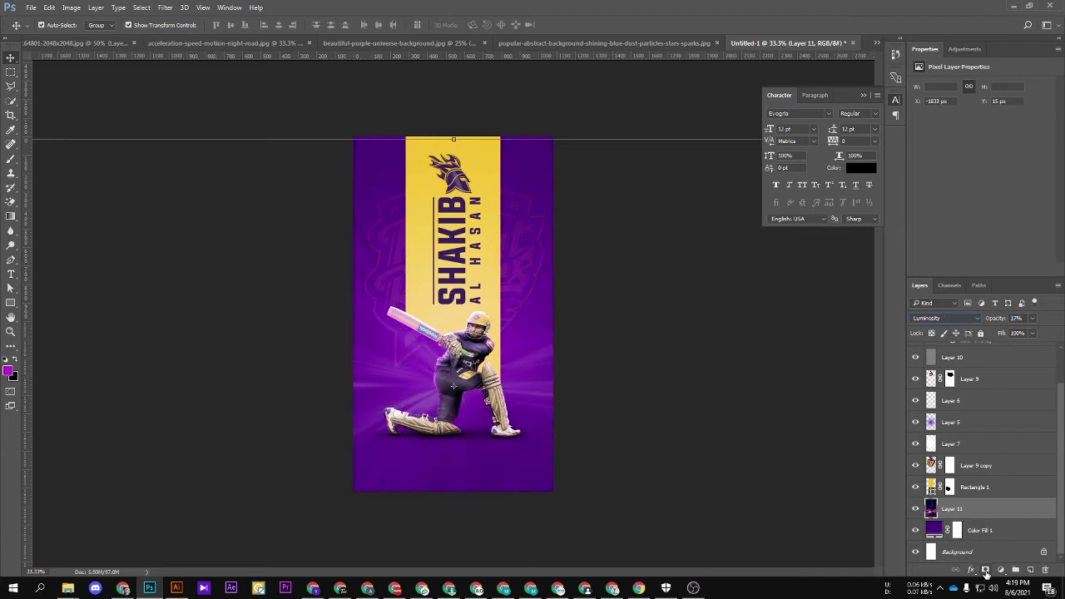
Step: Try masking the light burst, compare the poster without it, then delete Layer 11
left_click(985, 572)
key("o")
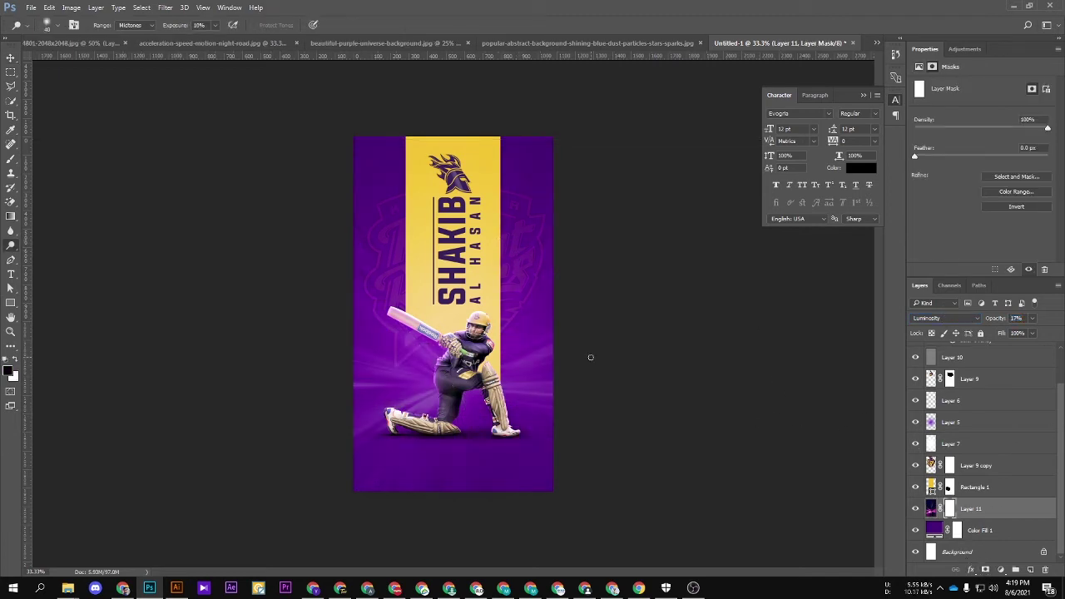
key("bracketright")
key("bracketright")
key("bracketright")
left_click(11, 159)
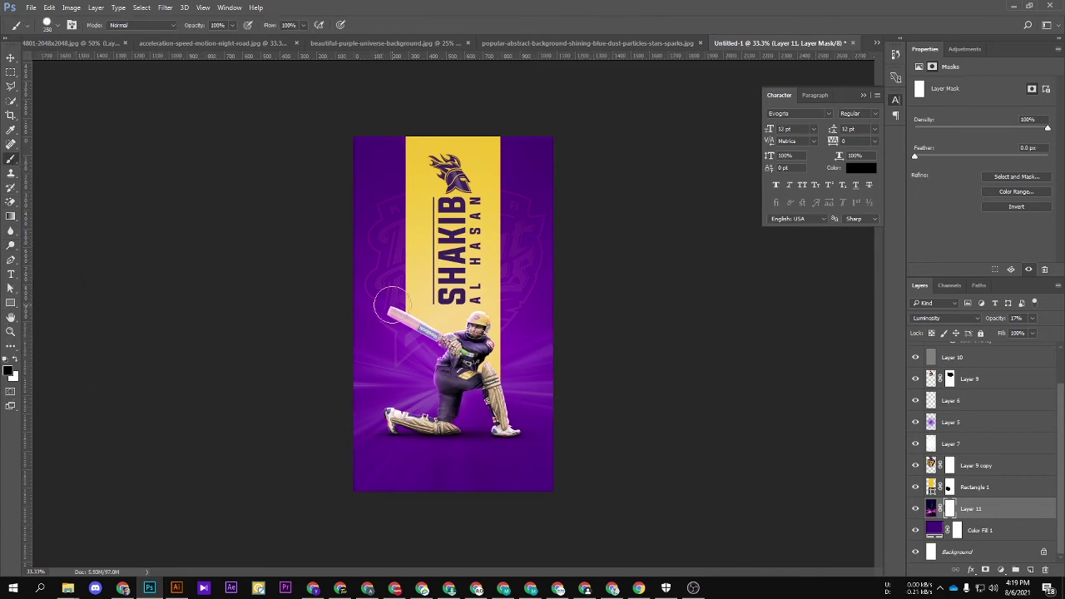
key("bracketright")
key("bracketright")
key("bracketright")
right_click(393, 235)
key("Escape")
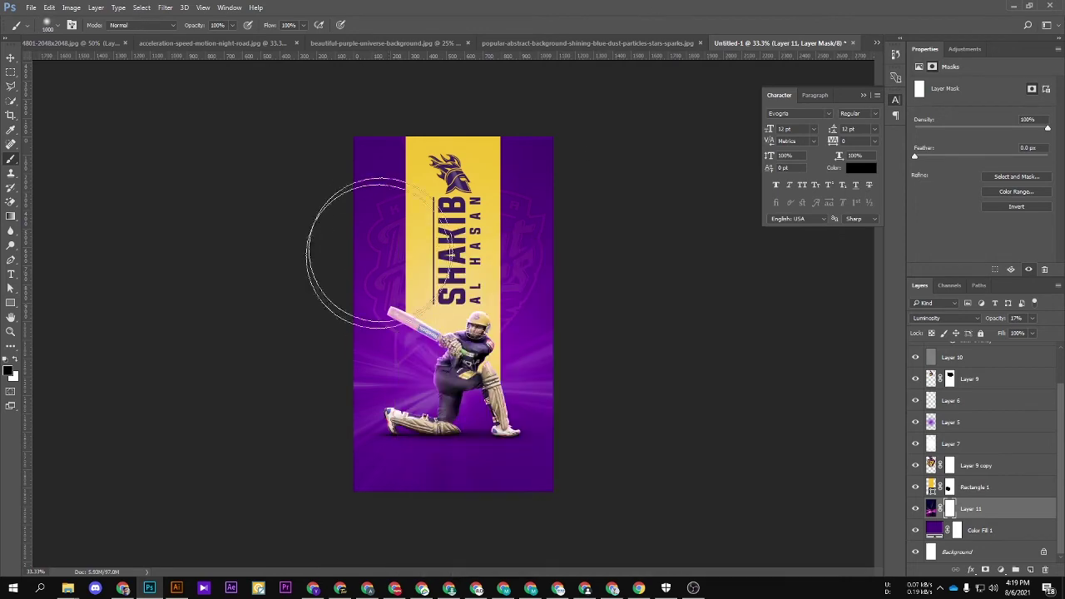
key("bracketright")
key("bracketright")
key("ctrl+i")
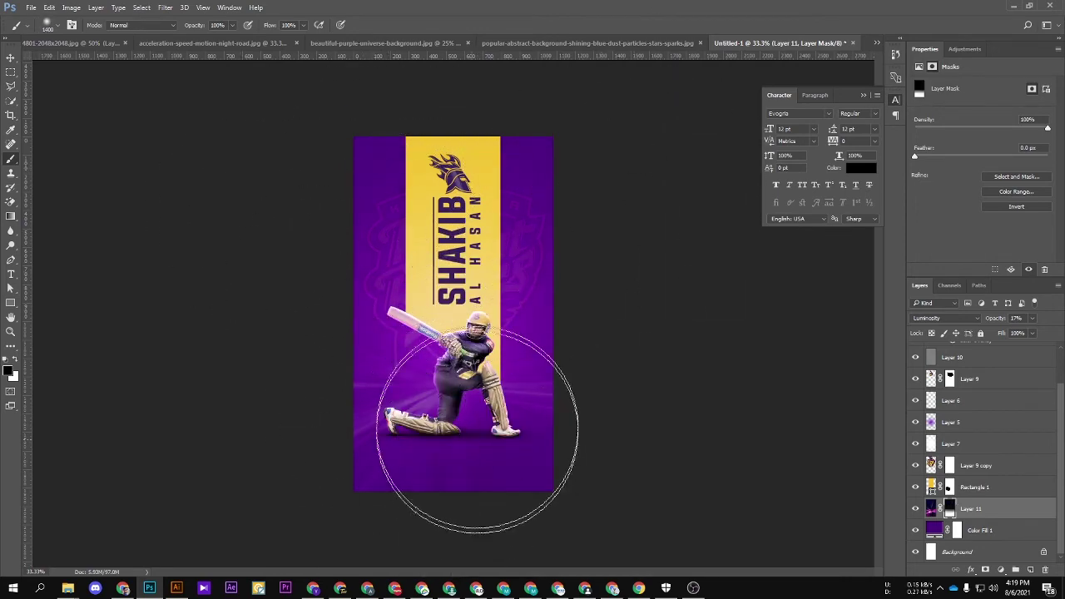
scroll(476, 430, "up", 1)
left_click(915, 509)
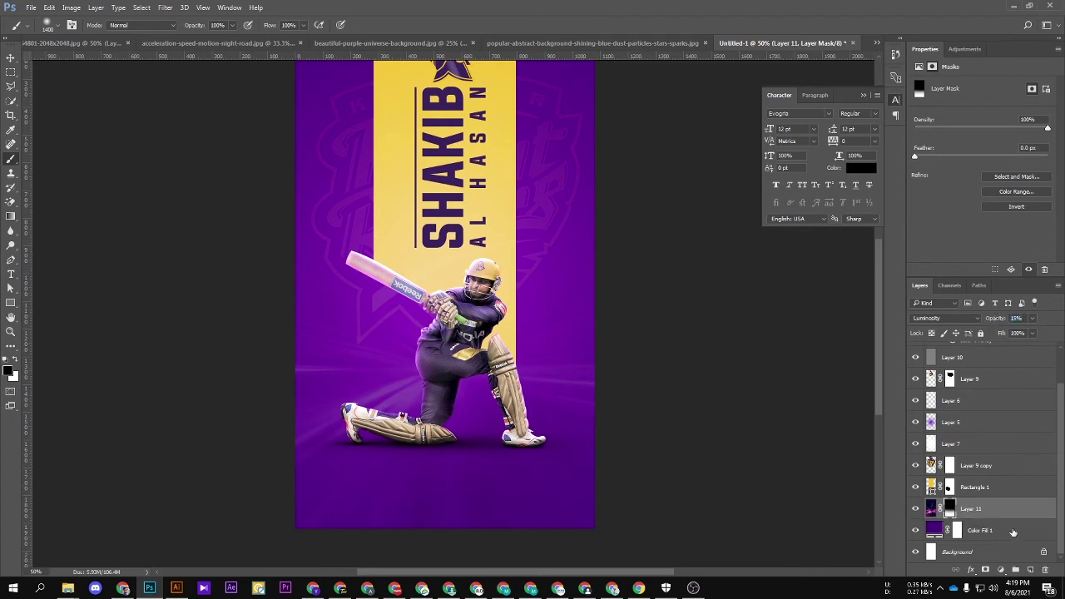
key("Delete")
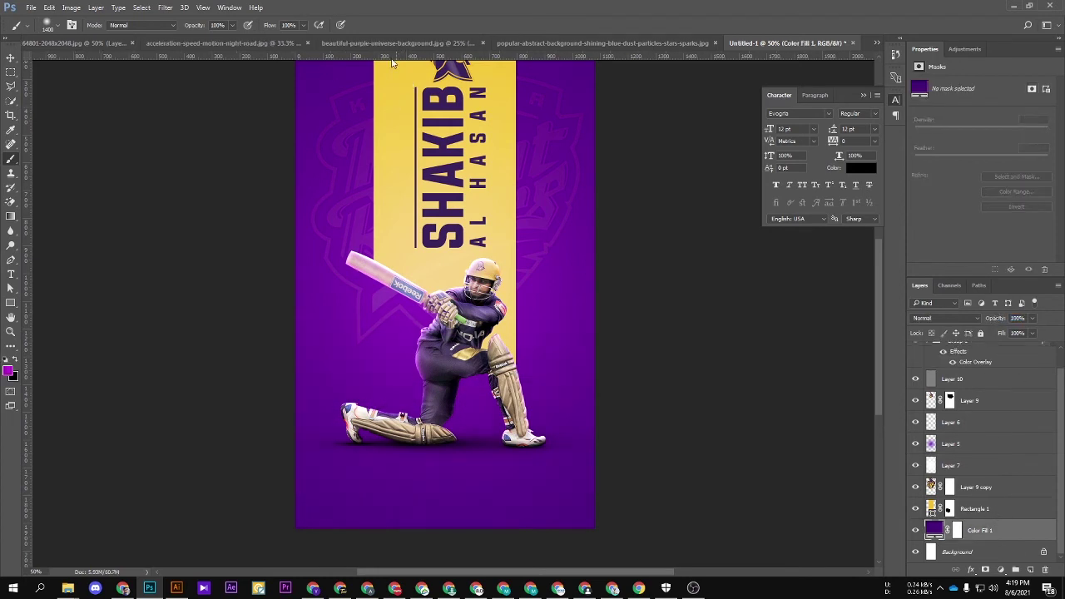
Step: Hide the panels and carry the purple universe image over to the poster document
left_click(398, 42)
key("Tab")
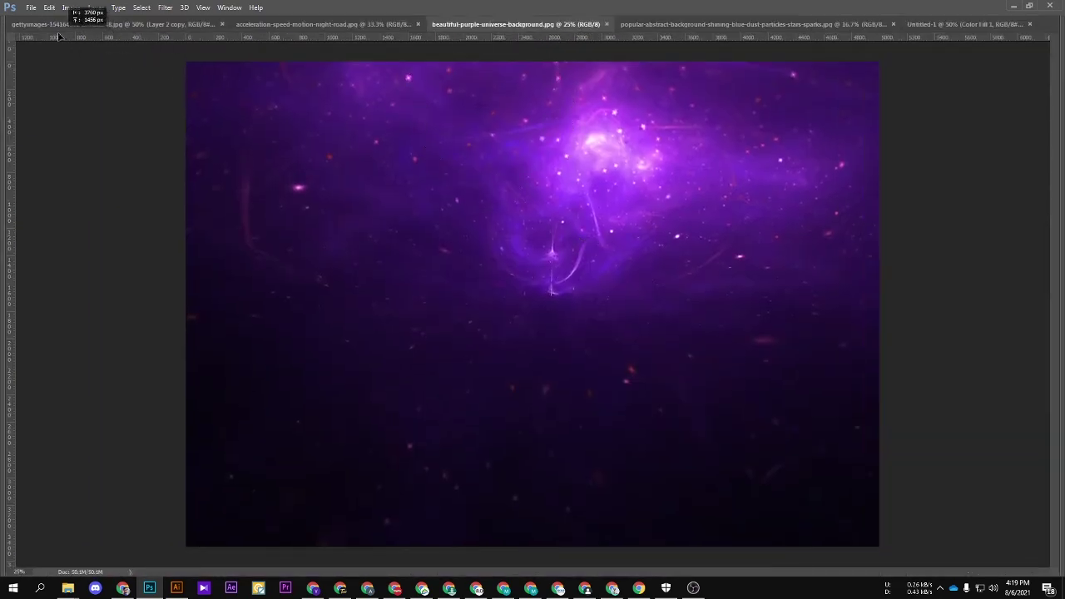
left_click(58, 24)
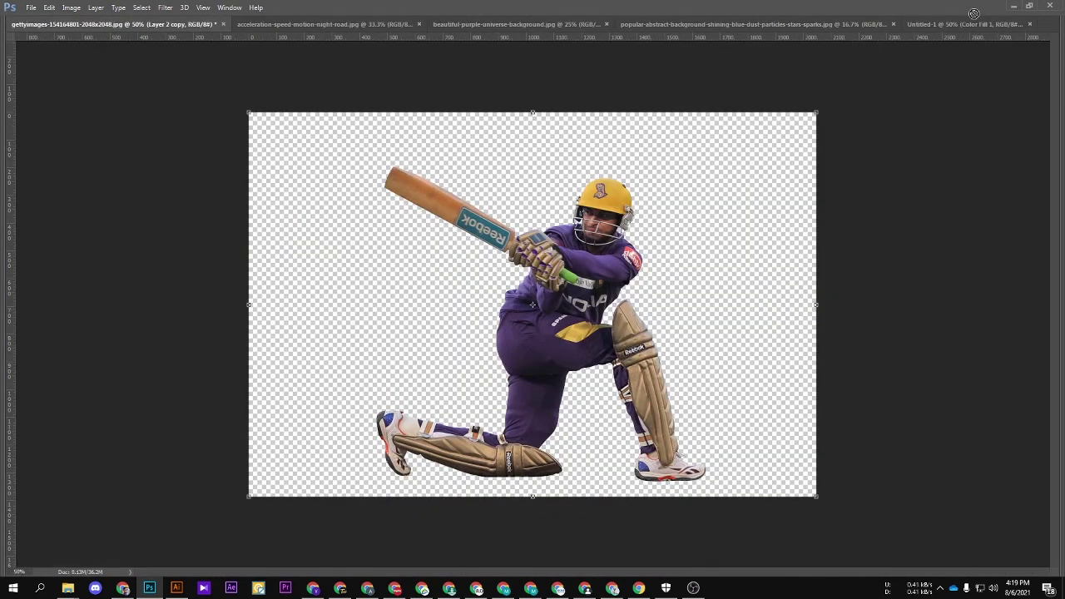
left_click_drag(969, 25, 951, 66)
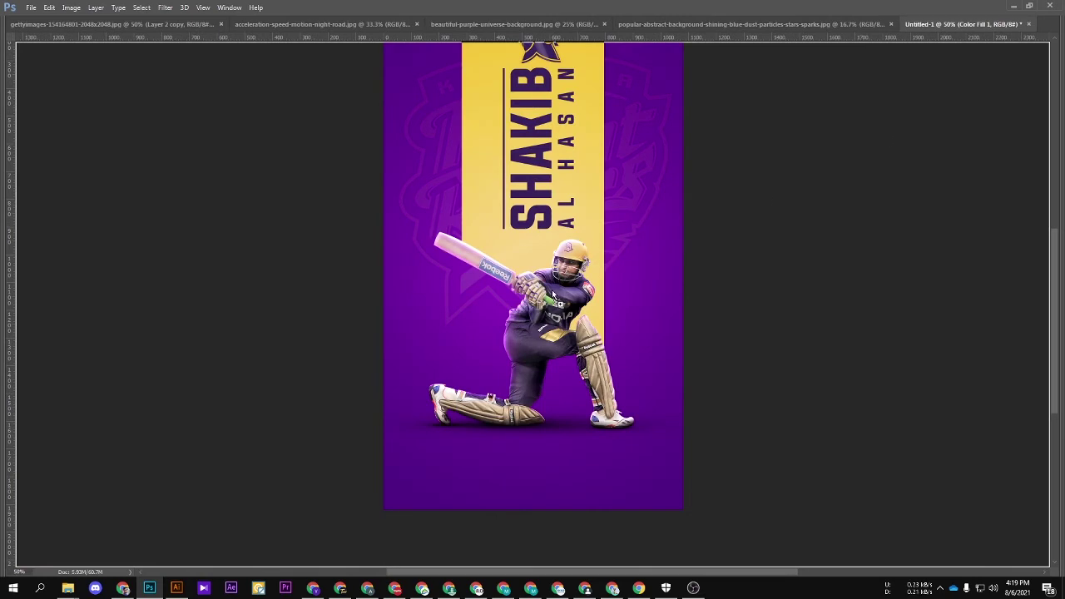
Step: Drop the universe image into the poster as Layer 11, shrink it, and nudge it right
left_click_drag(554, 295, 566, 333)
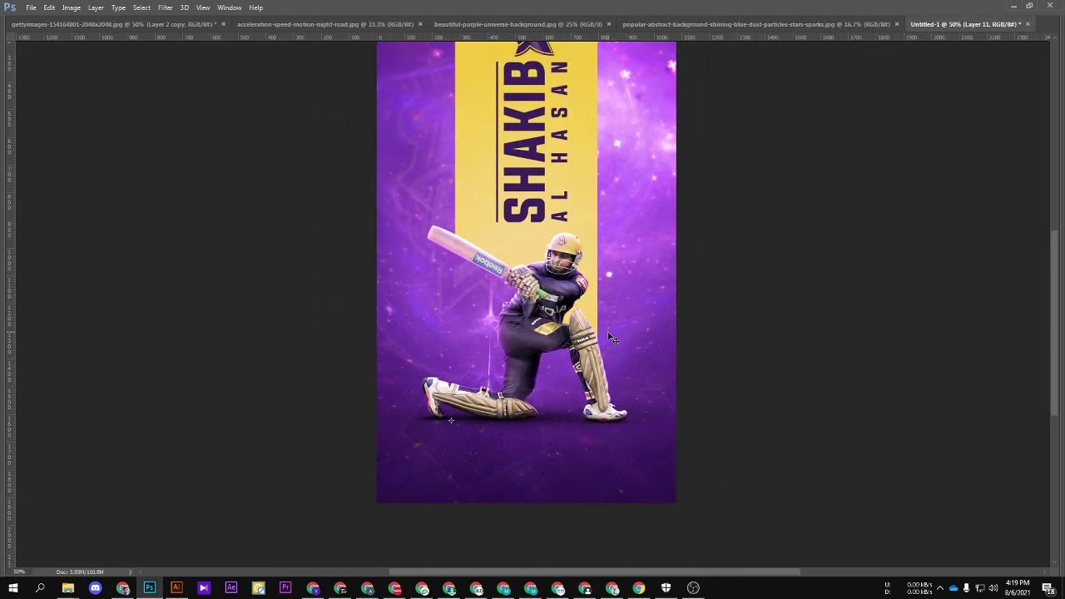
key("ctrl+t")
key("ctrl+minus")
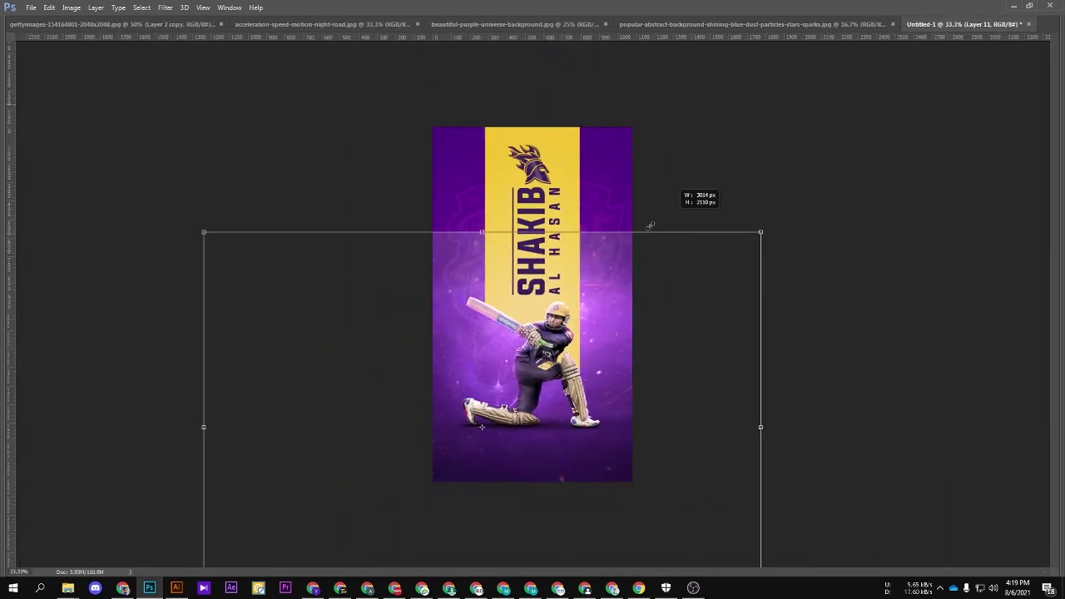
left_click_drag(945, 104, 640, 315)
left_click_drag(595, 351, 614, 353)
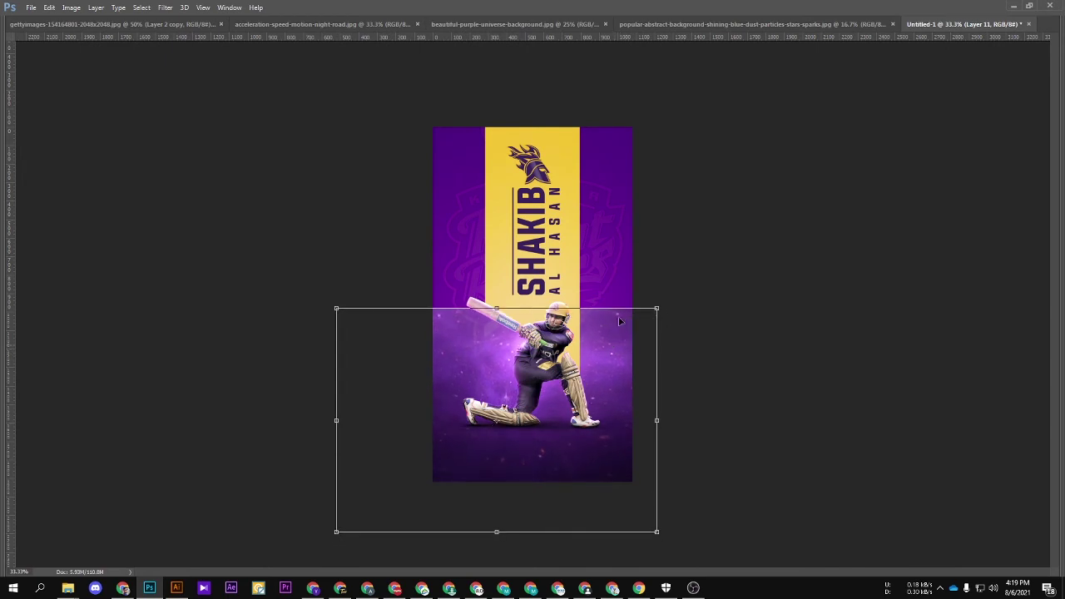
scroll(599, 353, "up", 1)
scroll(582, 366, "up", 1)
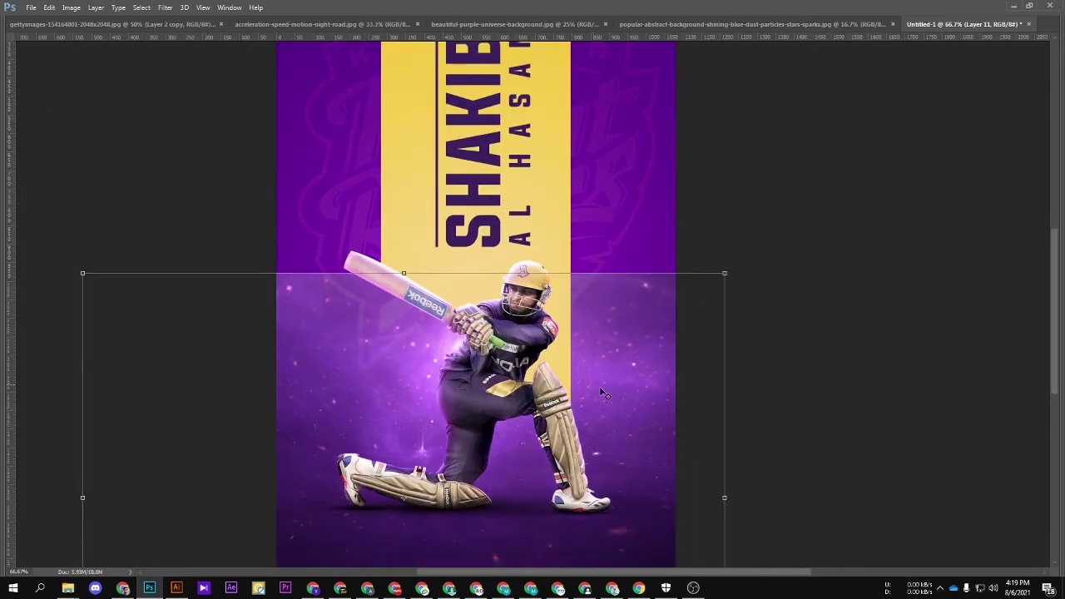
key("Right")
key("Right")
key("Right")
key("Right")
key("Right")
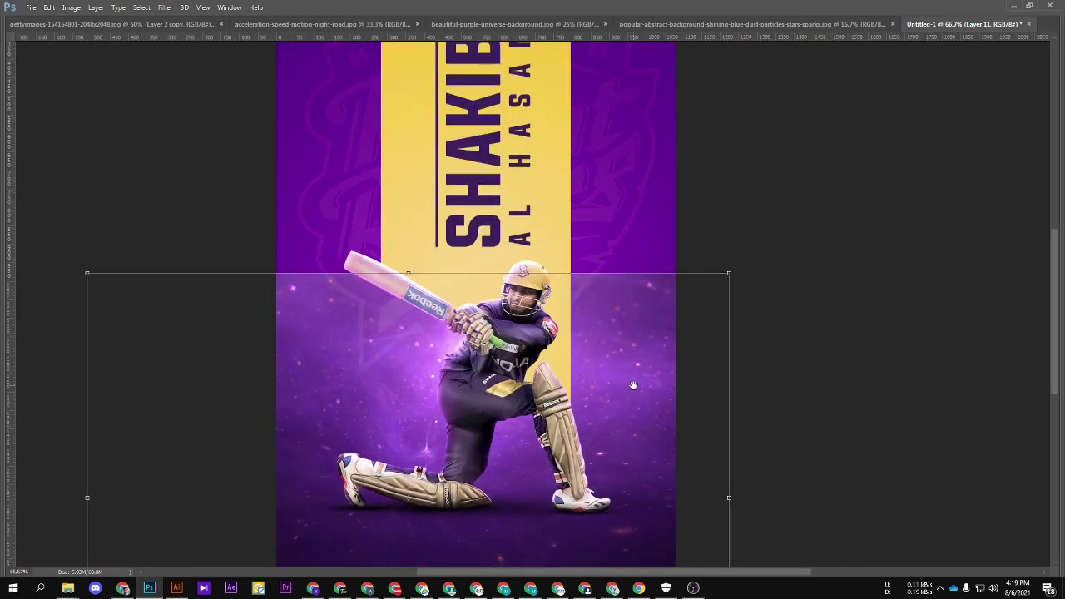
Step: Restore the panels and set the universe layer's blend mode to Screen
key("Tab")
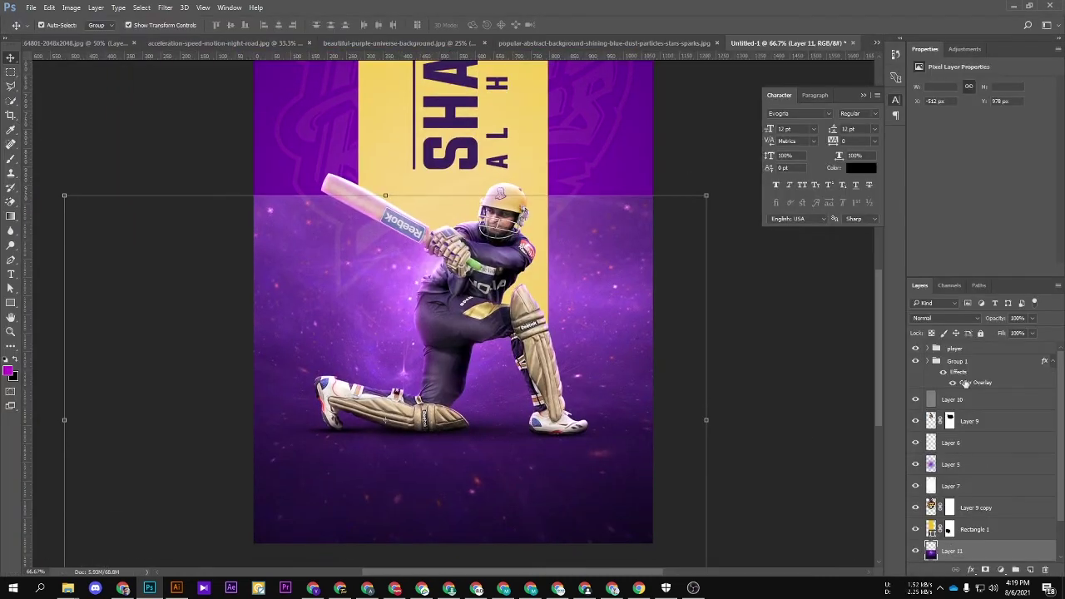
left_click(944, 318)
left_click(932, 394)
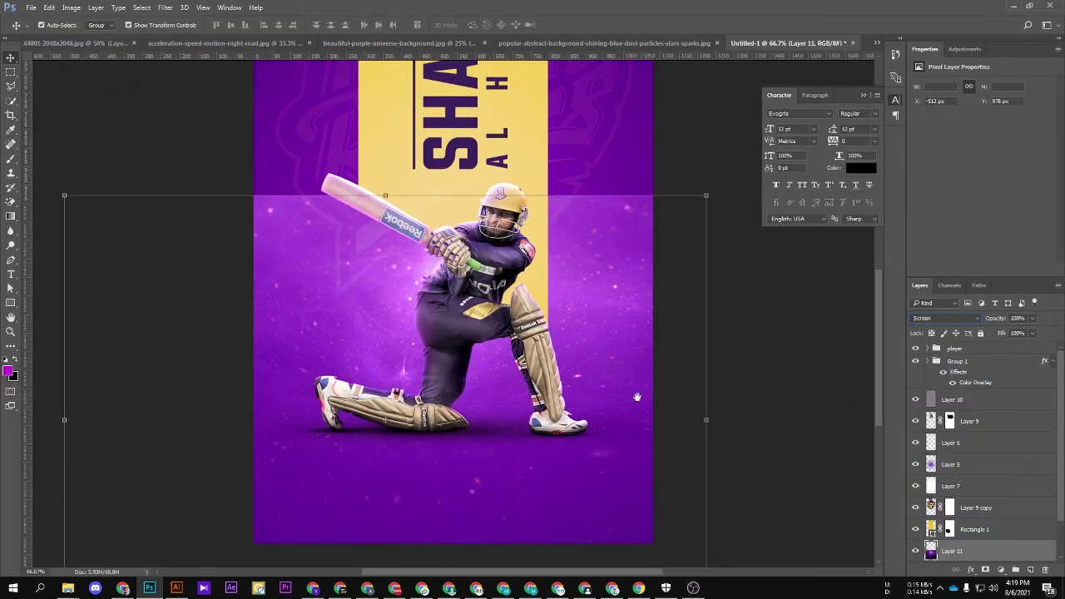
left_click_drag(636, 397, 599, 373)
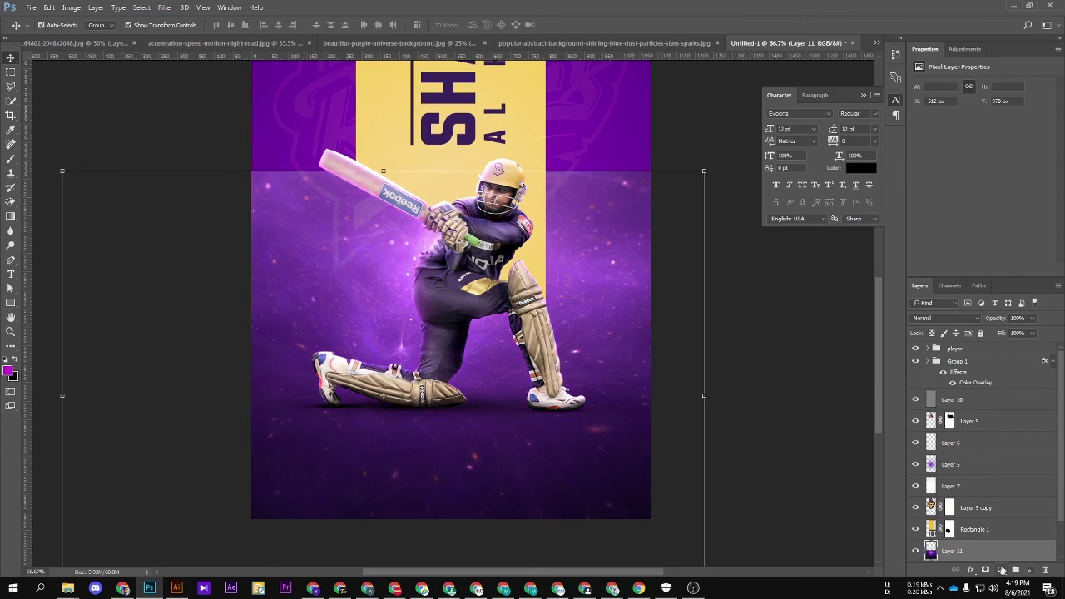
left_click(1000, 570)
Step: Clip a Black & White adjustment to the universe layer and group both as Group 2 in Screen mode
left_click(986, 457)
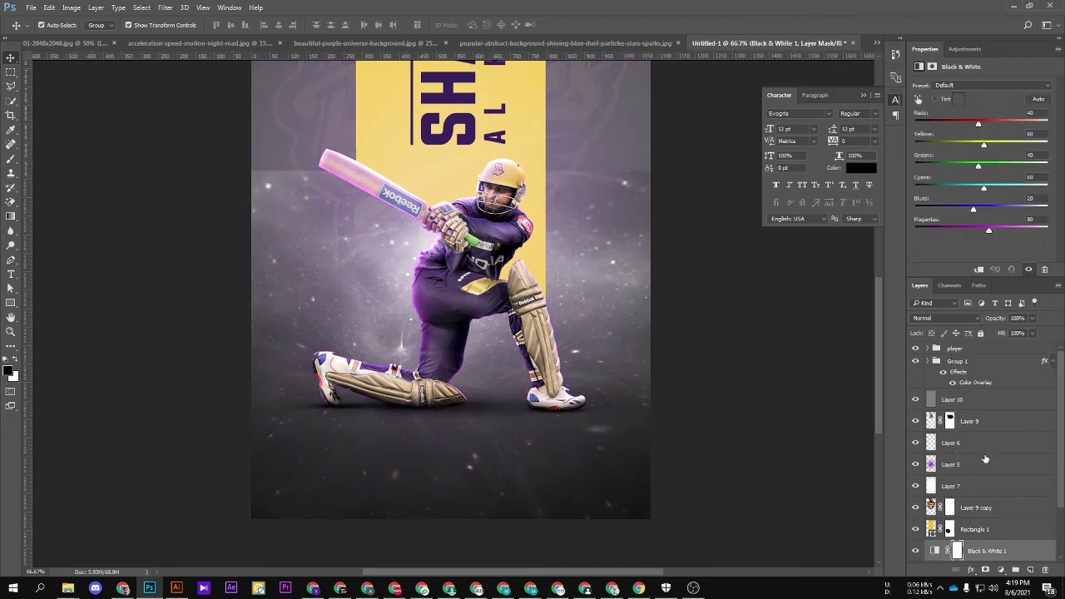
left_click(978, 271)
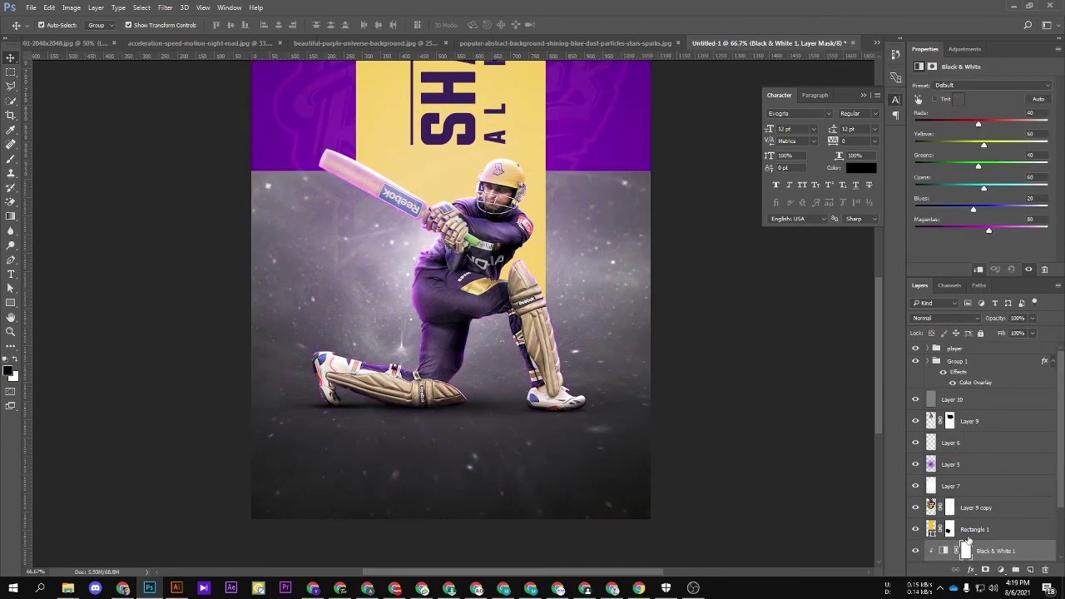
scroll(981, 449, "down", 3)
left_click(985, 509, "shift")
key("ctrl+g")
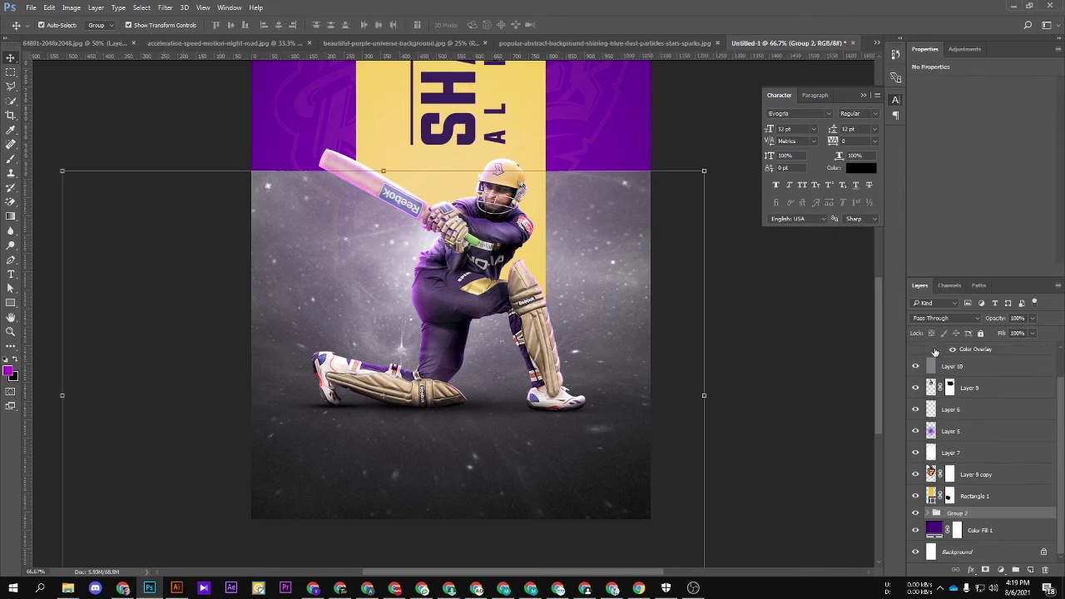
left_click(940, 319)
left_click(919, 407)
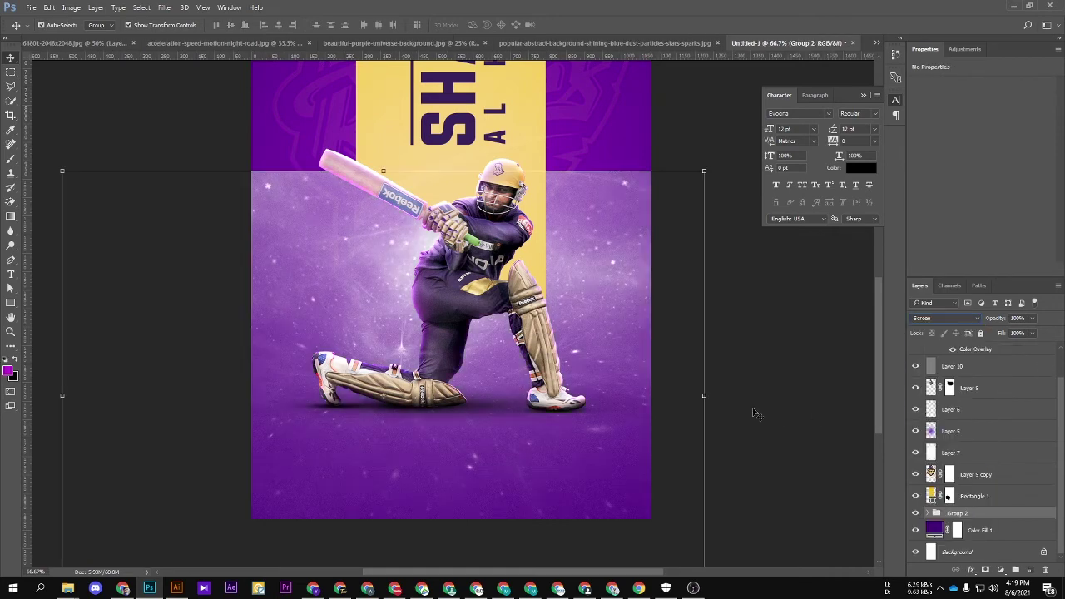
Step: Add a Levels adjustment inside Group 2 raising the black input to 67
left_click(929, 514)
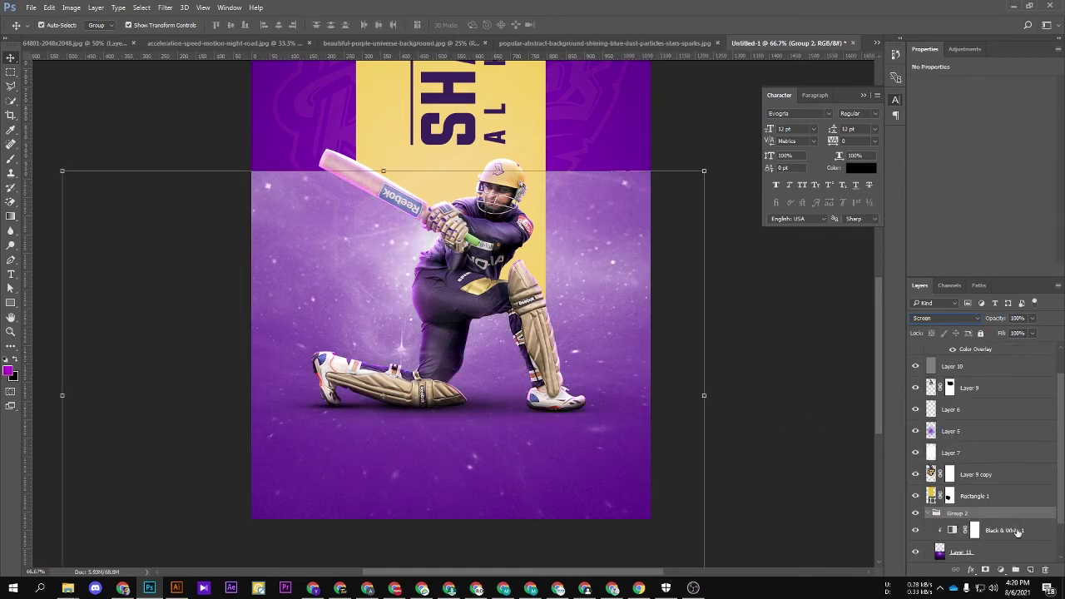
left_click(974, 529)
key("ctrl+l")
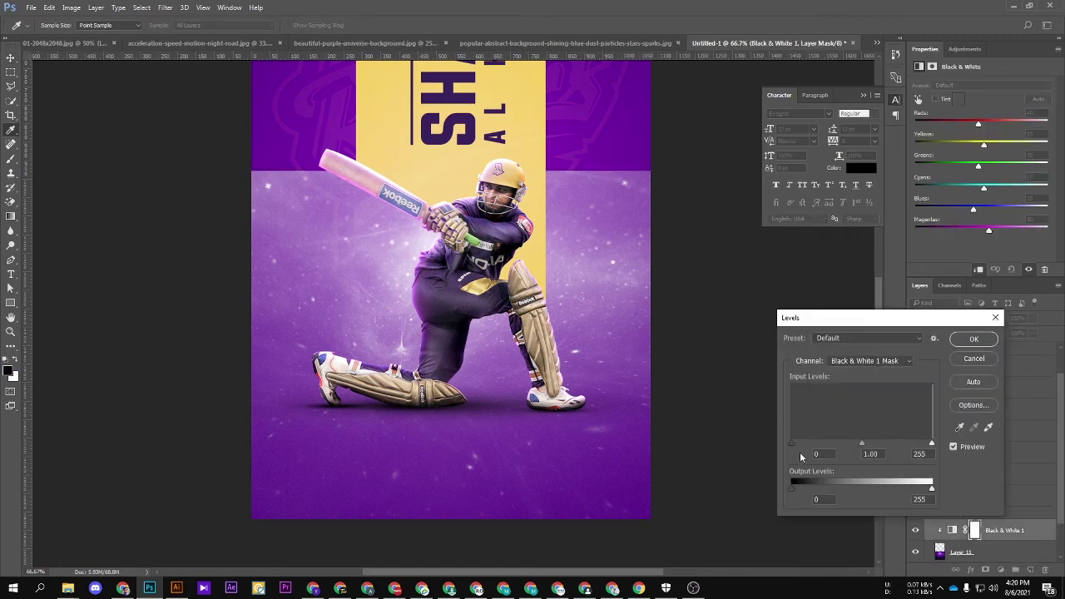
left_click(973, 359)
left_click(1001, 570)
left_click(974, 389)
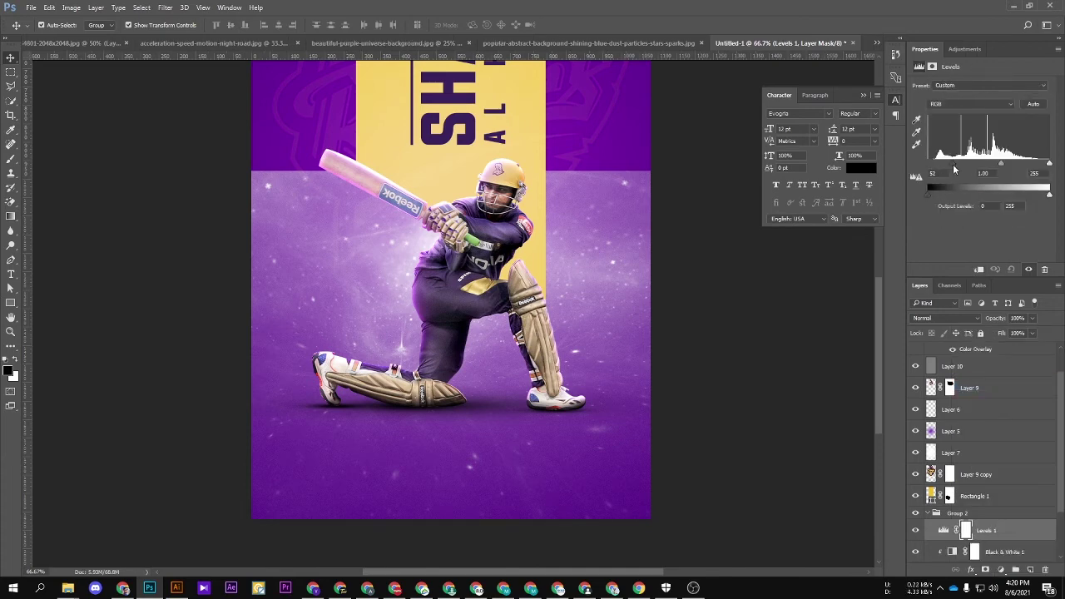
left_click_drag(954, 169, 960, 175)
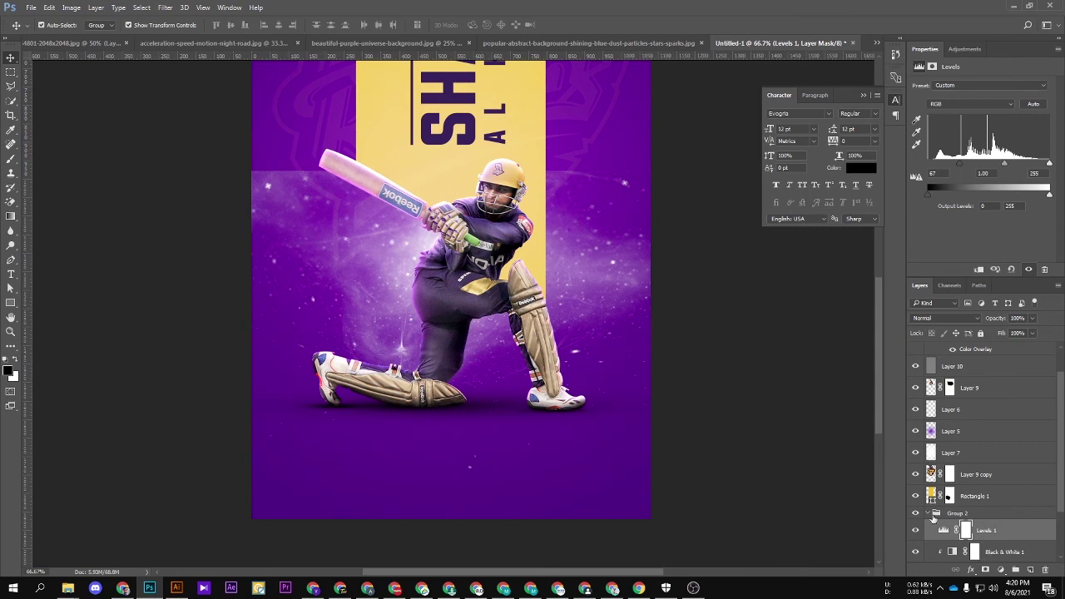
left_click(935, 513)
Step: Give Group 2 an inverted mask, paint white around the batsman, and set opacity to 34%
left_click(985, 569)
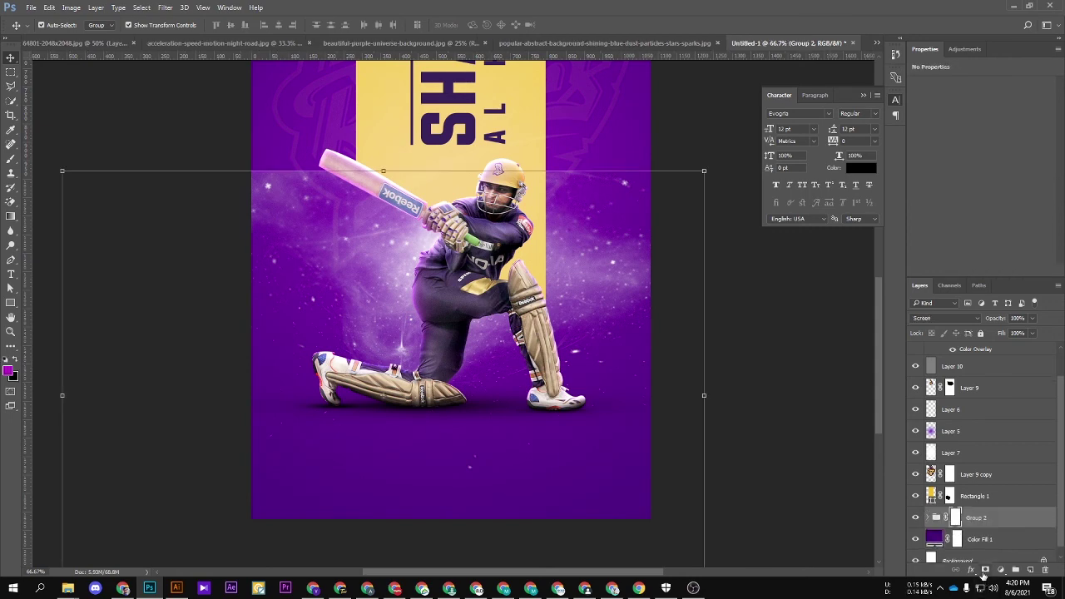
key("ctrl+i")
key("b")
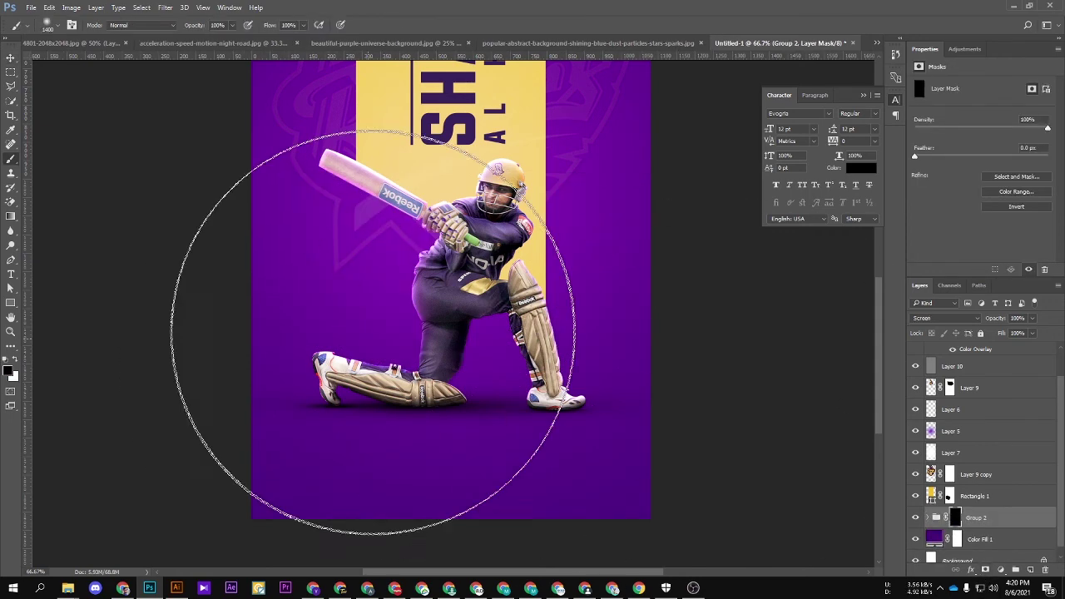
key("bracketleft")
key("bracketleft")
key("bracketleft")
key("bracketleft")
key("bracketleft")
key("bracketleft")
key("bracketleft")
key("bracketright")
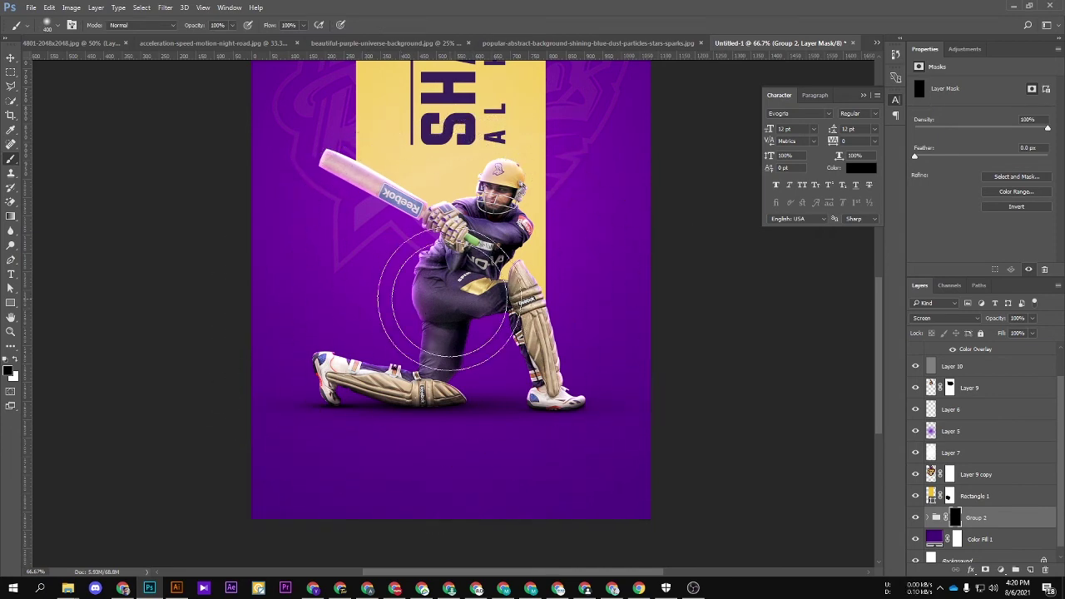
left_click(16, 359)
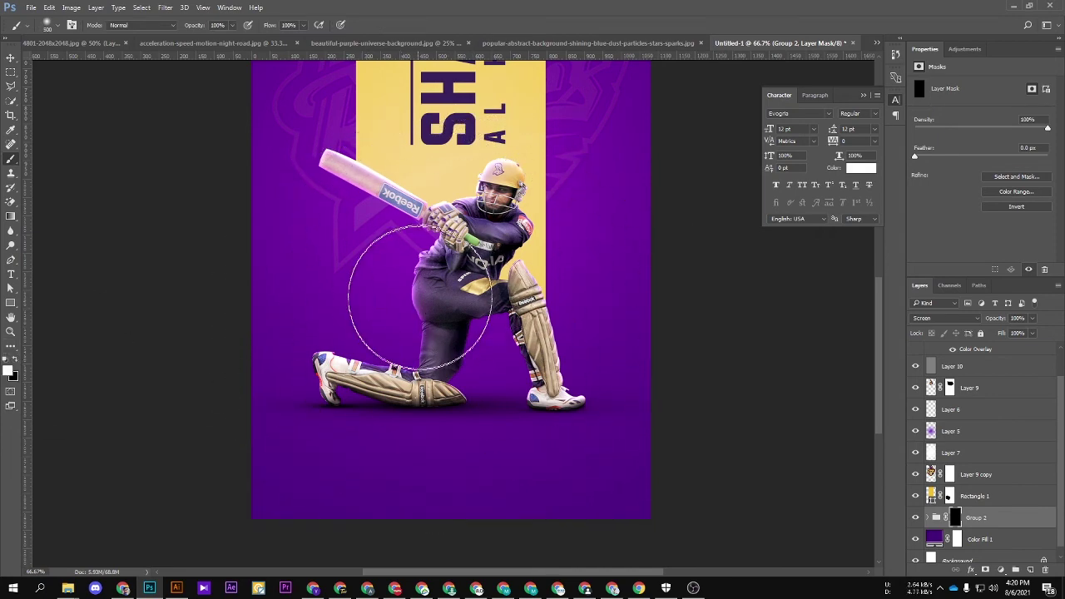
mouse_move(391, 278)
left_mouse_down()
mouse_move(374, 266)
mouse_move(380, 309)
mouse_move(488, 329)
mouse_move(451, 380)
mouse_move(386, 333)
mouse_move(534, 357)
left_mouse_up()
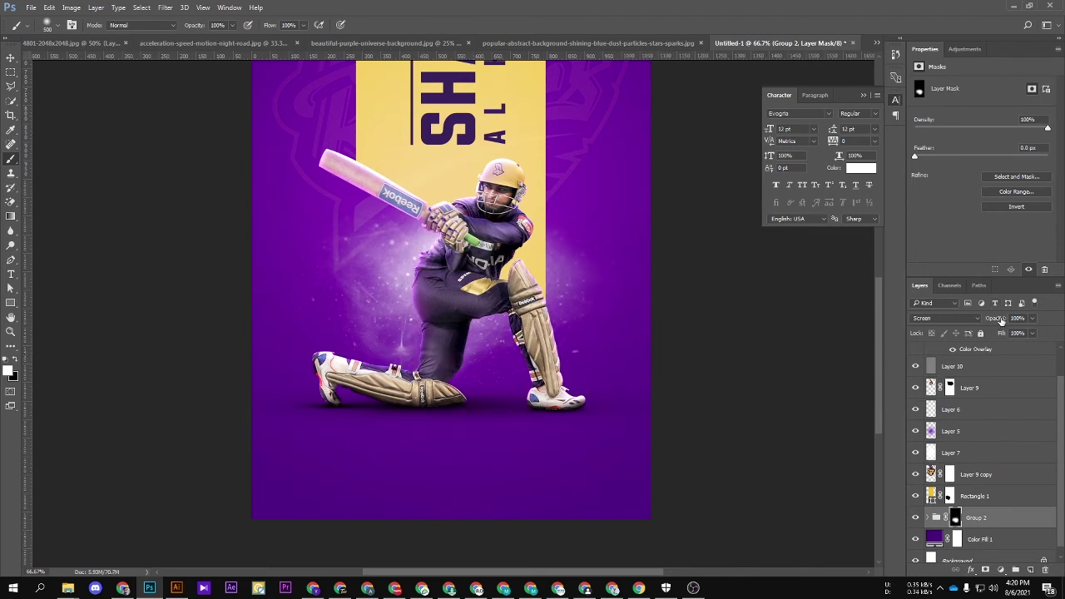
left_click_drag(1001, 321, 968, 320)
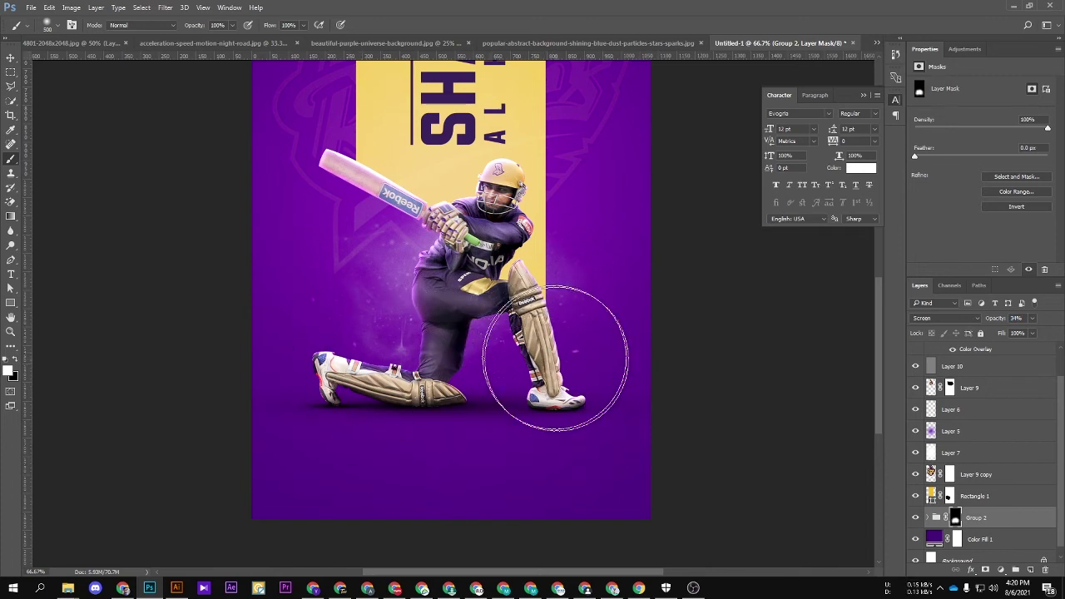
key("ctrl+minus")
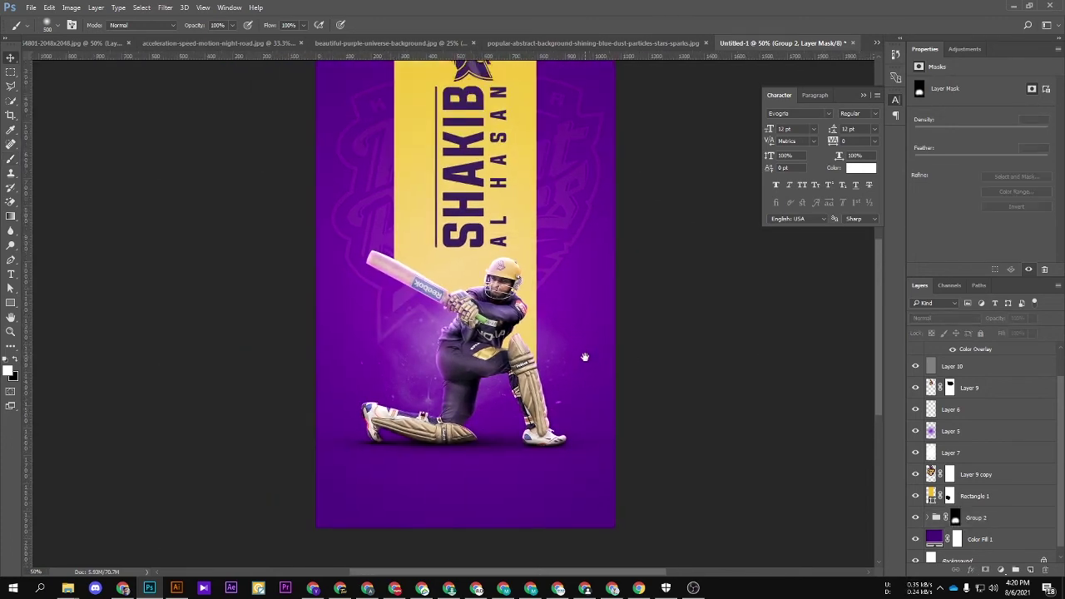
key("ctrl+plus")
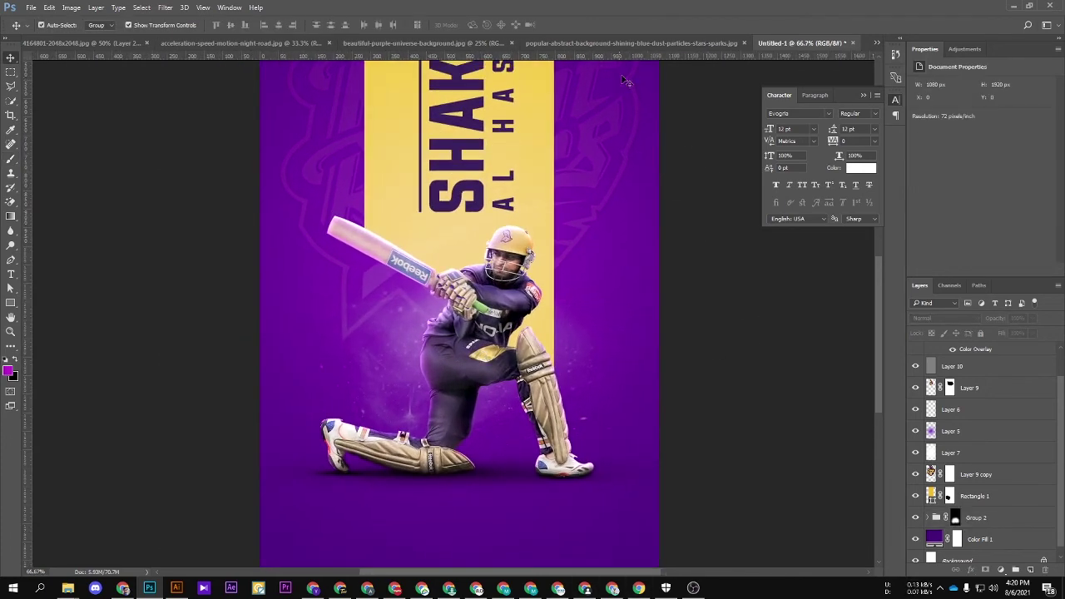
Step: Make the particles image black-and-white, flatten it, and paste it into the poster
left_click(618, 42)
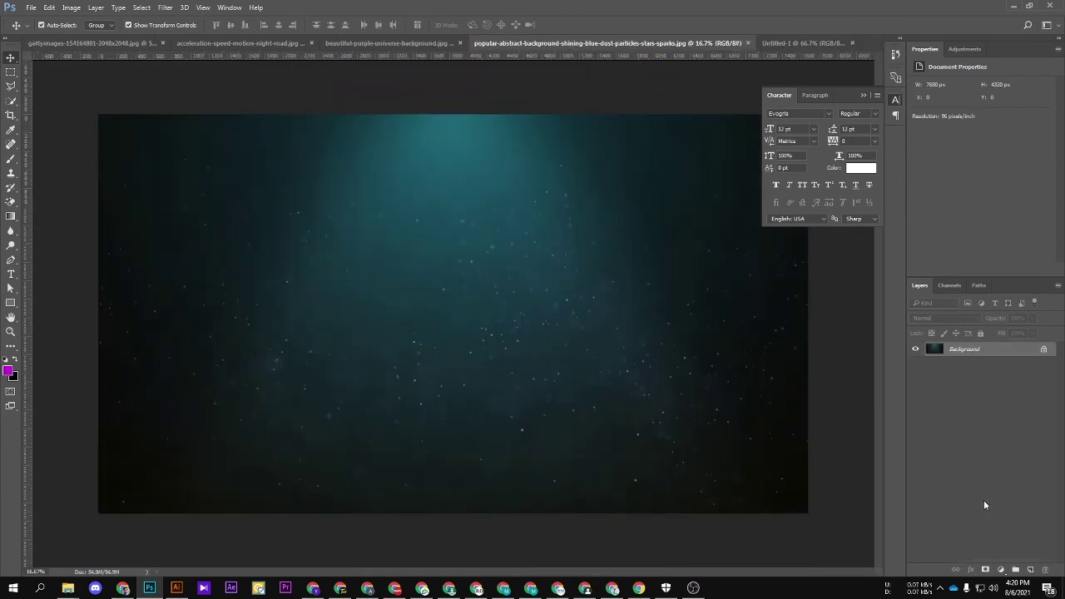
left_click(1000, 569)
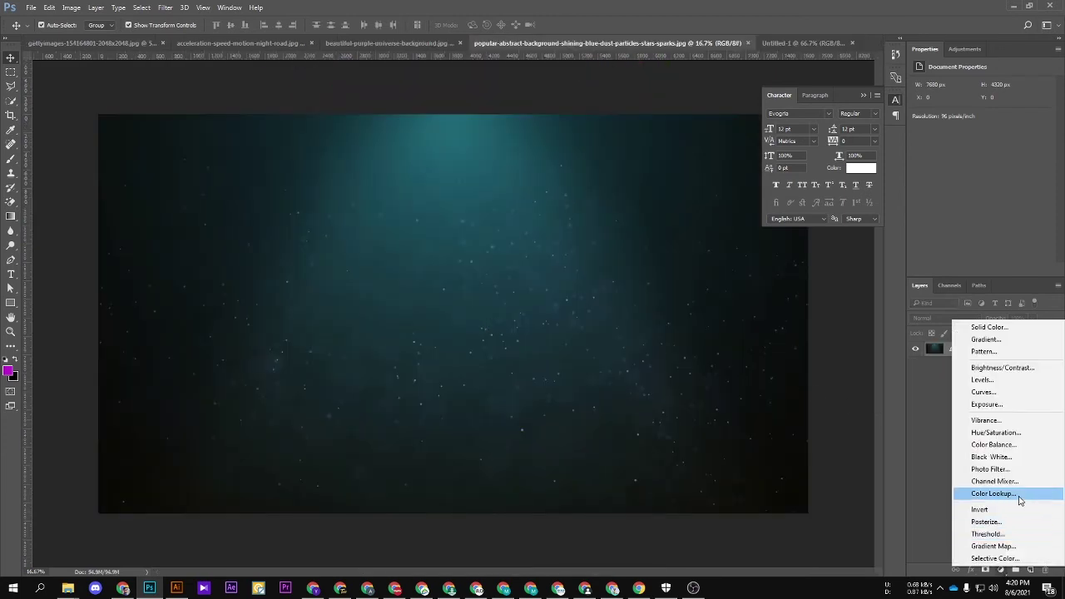
left_click(999, 456)
key("ctrl+e")
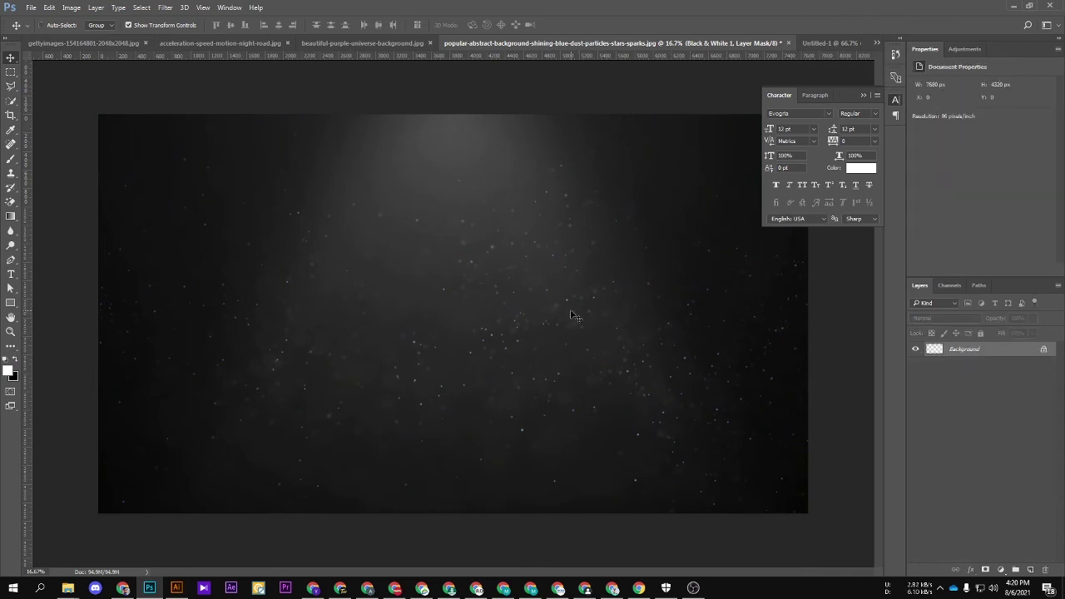
left_click(271, 44)
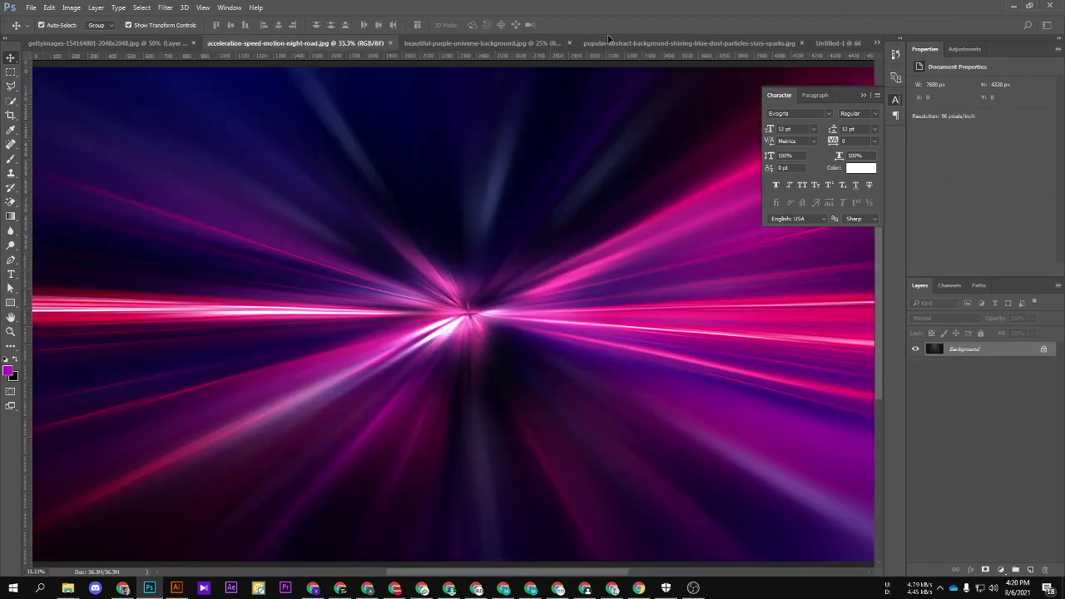
left_click(837, 43)
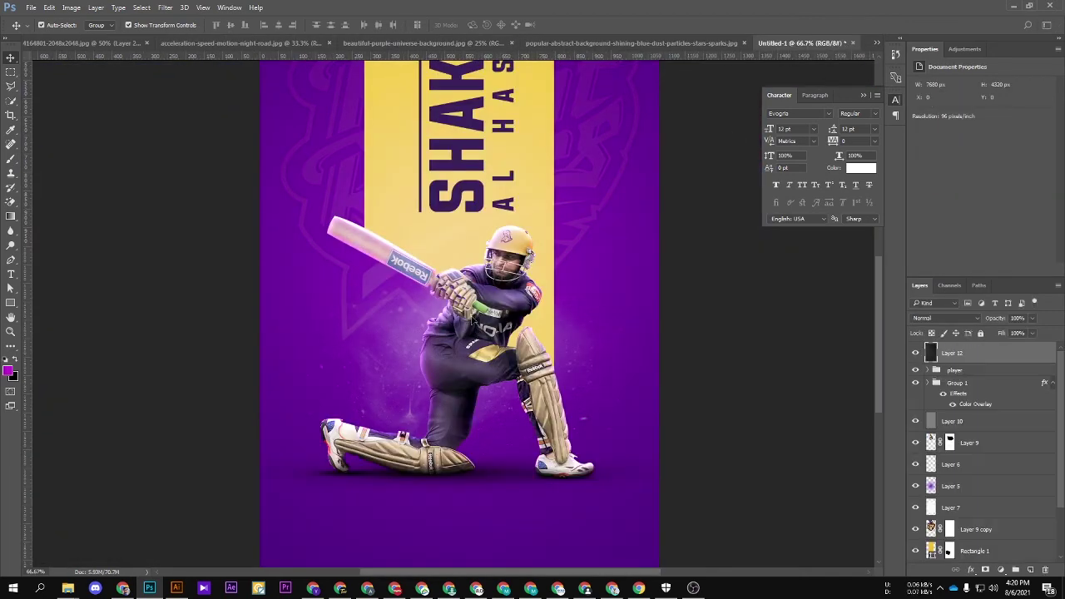
key("ctrl+v")
Step: Shrink the pasted particles layer and move it over the poster
key("Tab")
key("ctrl+minus")
key("ctrl+minus")
key("ctrl+minus")
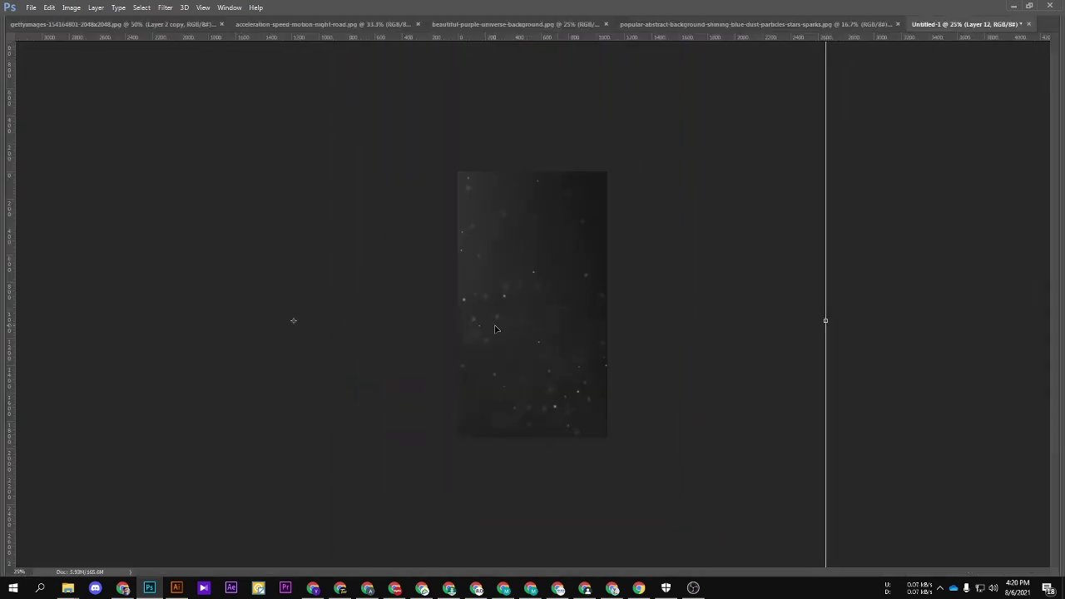
key("ctrl+minus")
key("ctrl+t")
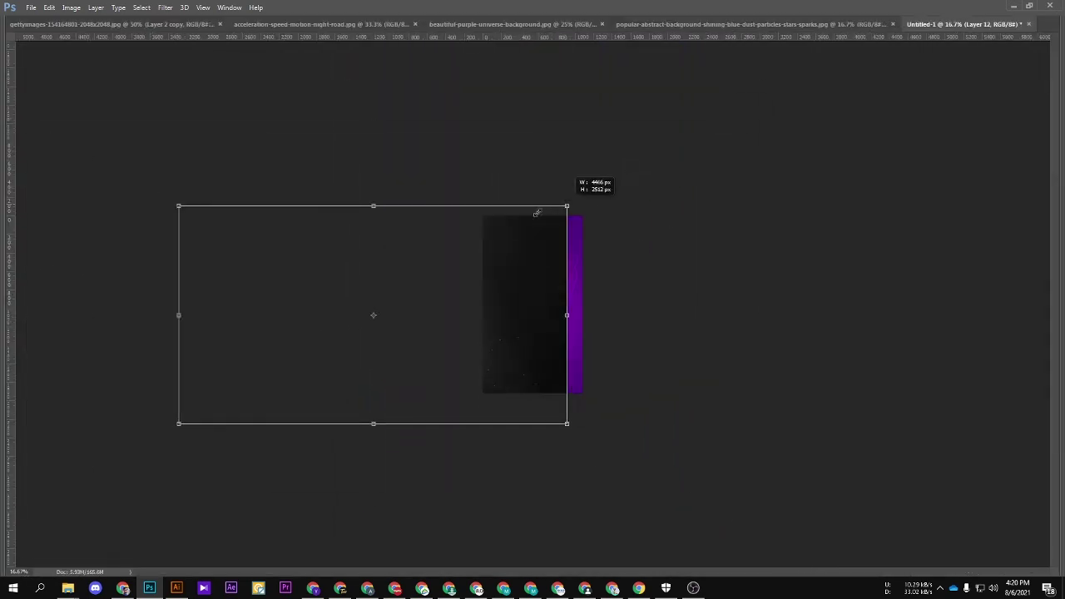
left_click_drag(730, 118, 488, 250)
left_click_drag(419, 284, 609, 299)
Step: Scale the particles to the poster's width and align them over its lower half
key("ctrl+plus")
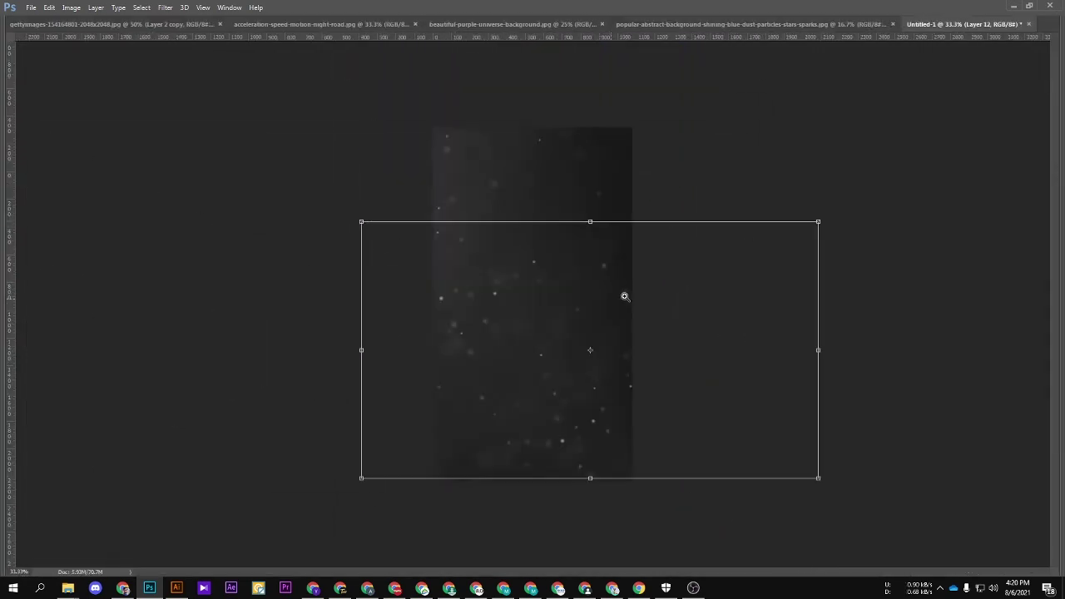
left_click_drag(817, 220, 678, 298)
left_click_drag(609, 357, 623, 357)
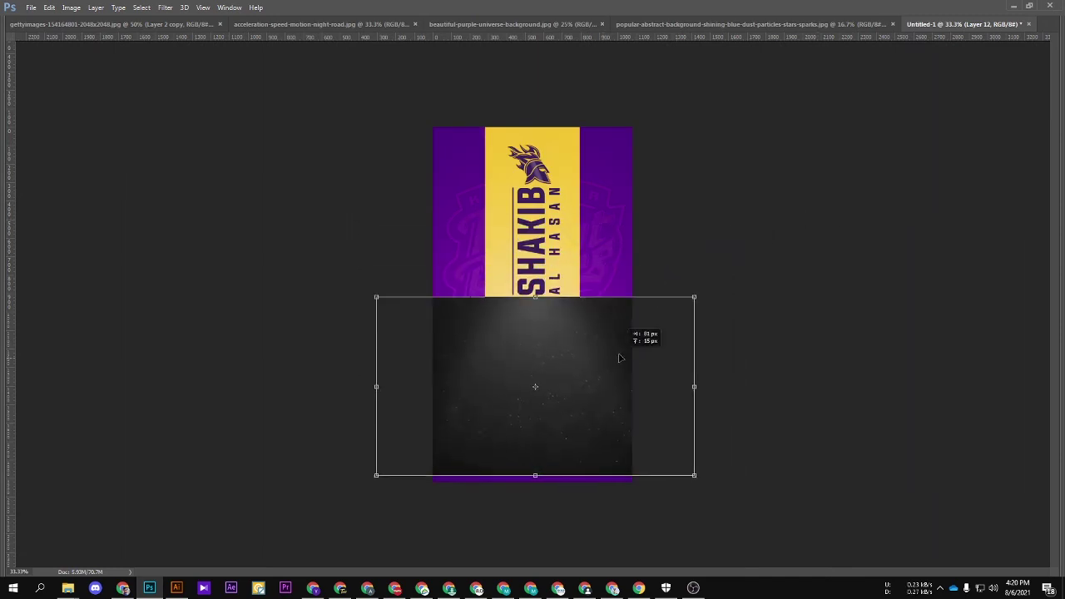
key("Return")
key("ctrl+t")
key("ctrl+plus")
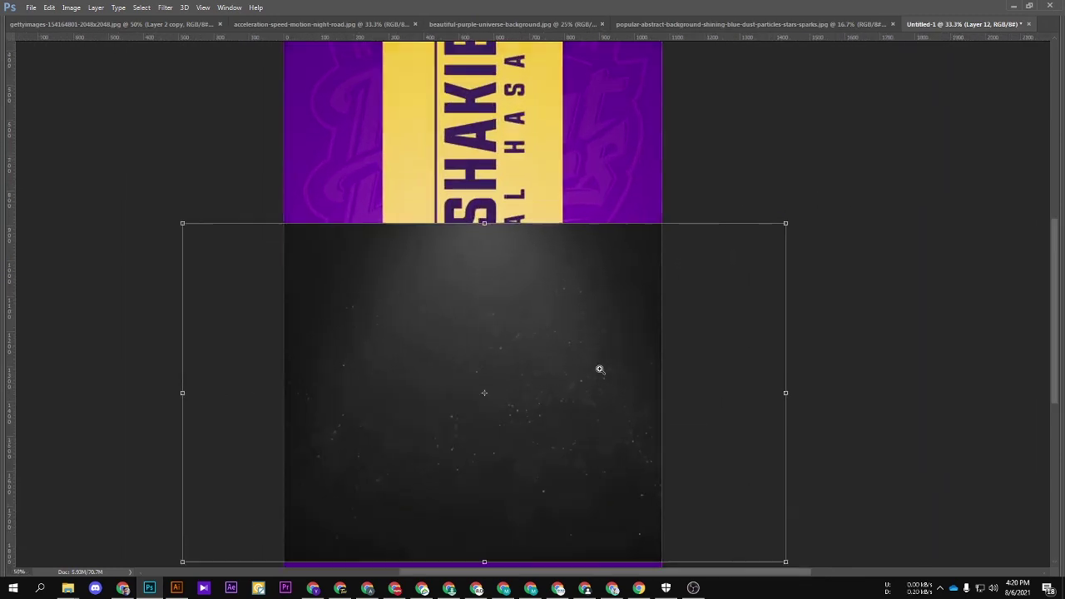
key("ctrl+plus")
key("Tab")
Step: Blend Layer 12's particles in Screen mode and enlarge them to about 112%, nudged slightly down
left_click(929, 319)
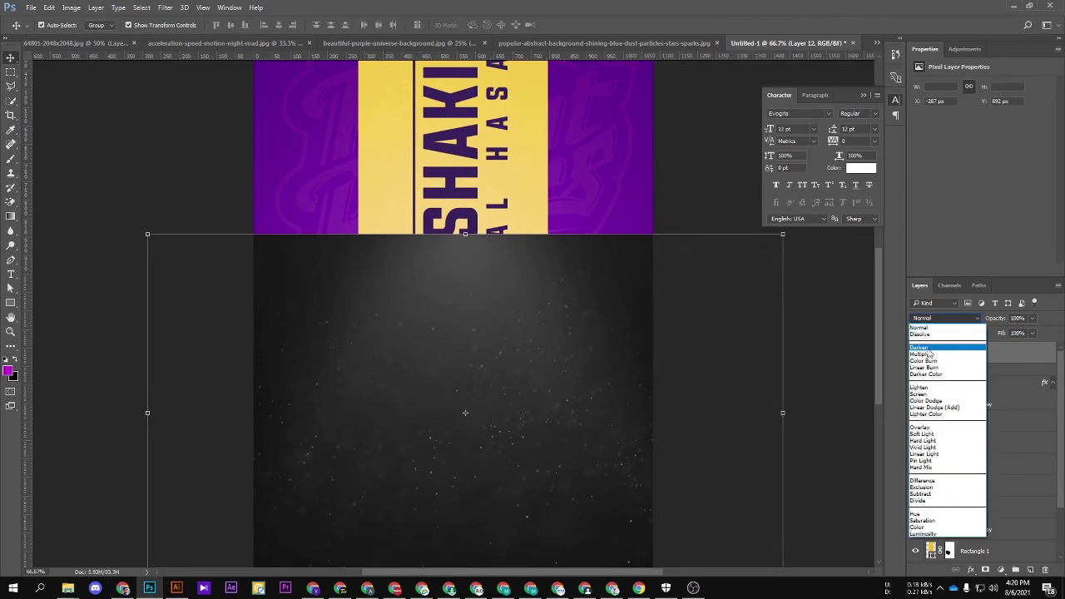
left_click(927, 400)
scroll(547, 451, "down", 3)
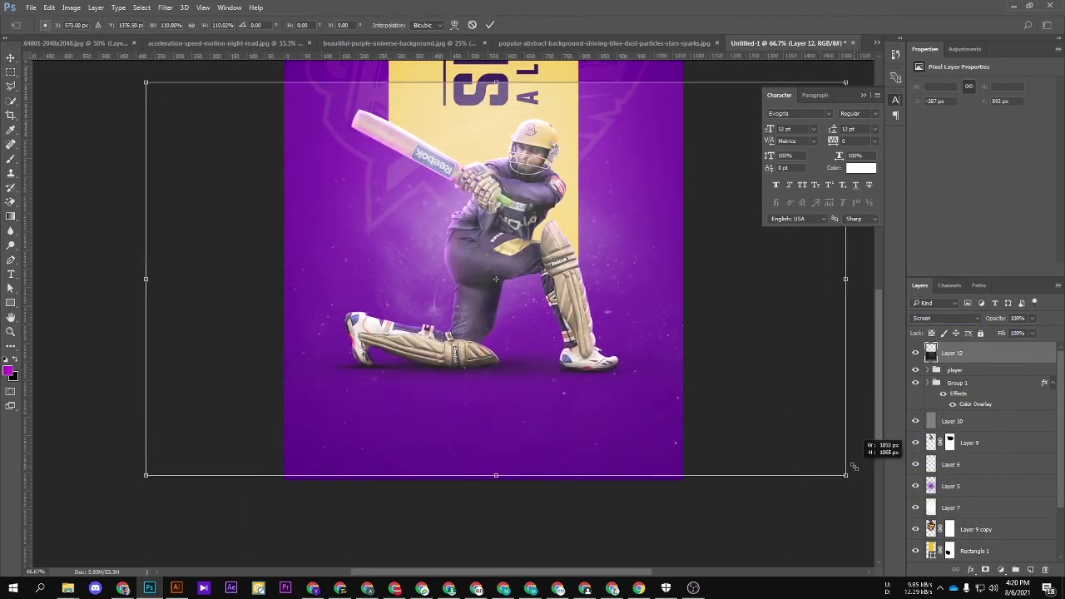
left_click_drag(813, 457, 854, 479)
left_click_drag(714, 397, 712, 411)
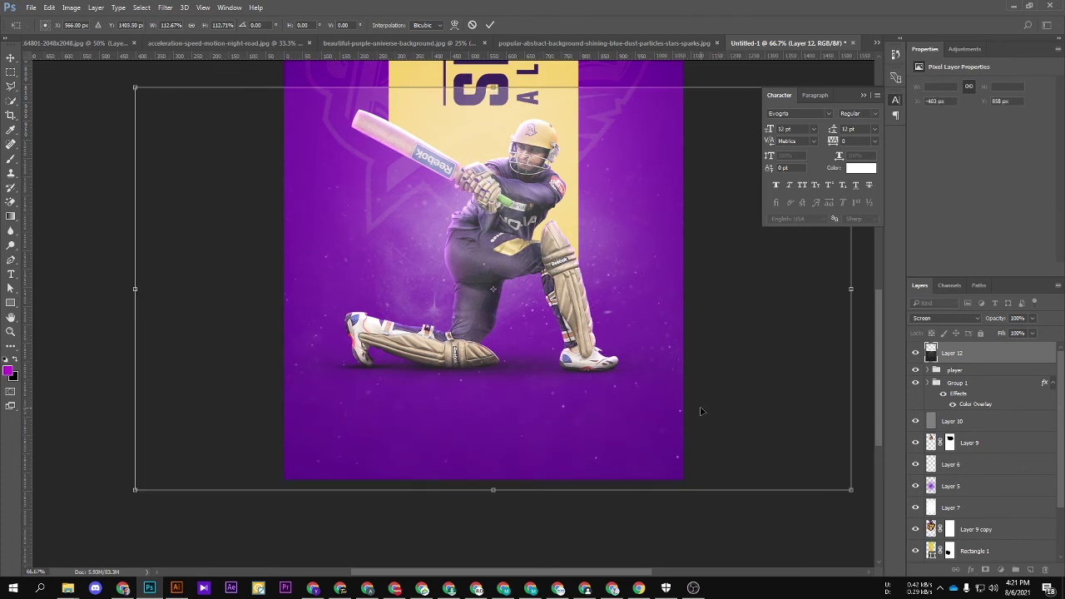
key("Return")
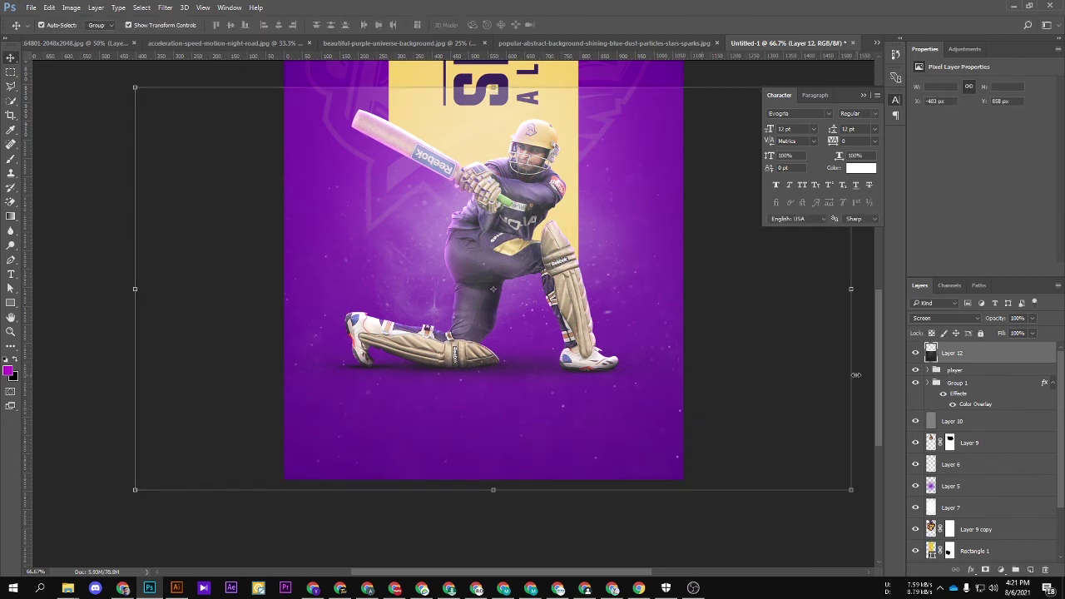
Step: Move the particles beneath the player and darken them with Levels by raising the black point
key("ctrl+bracketleft")
key("ctrl+bracketleft")
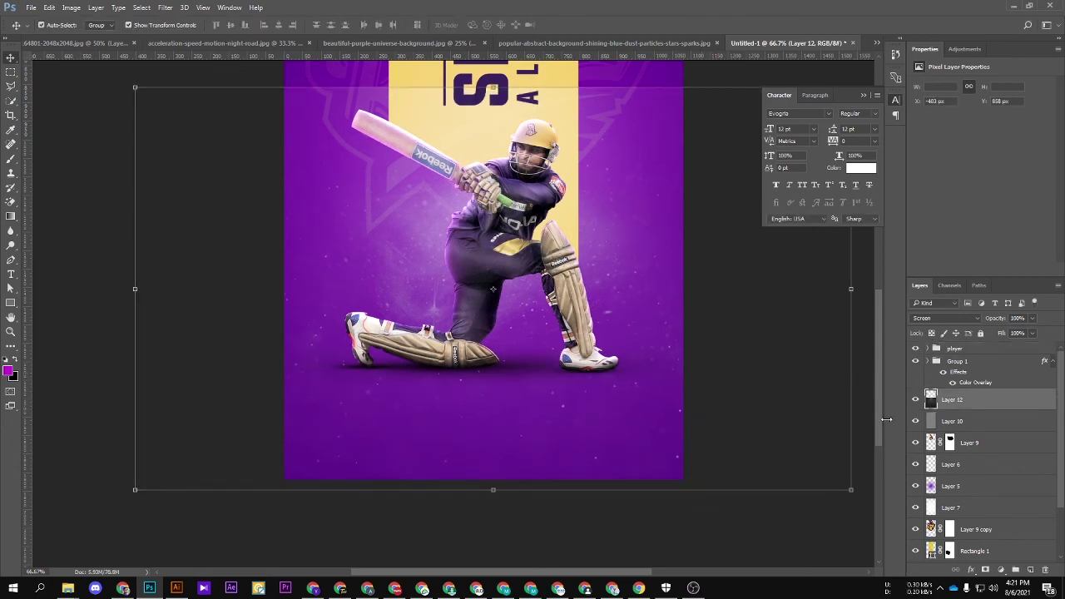
key("ctrl+l")
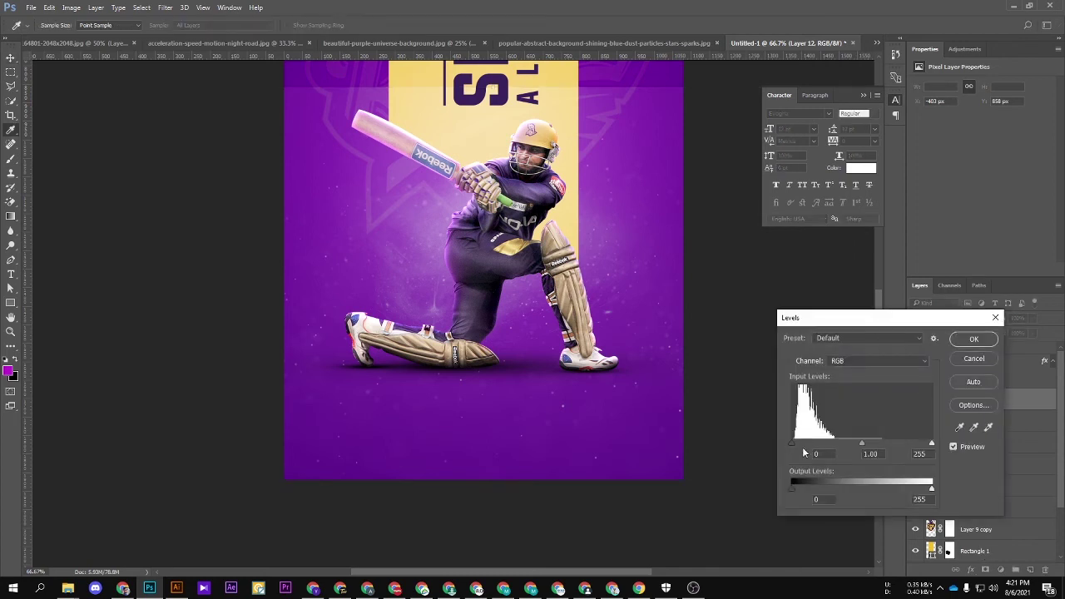
left_click_drag(811, 450, 816, 454)
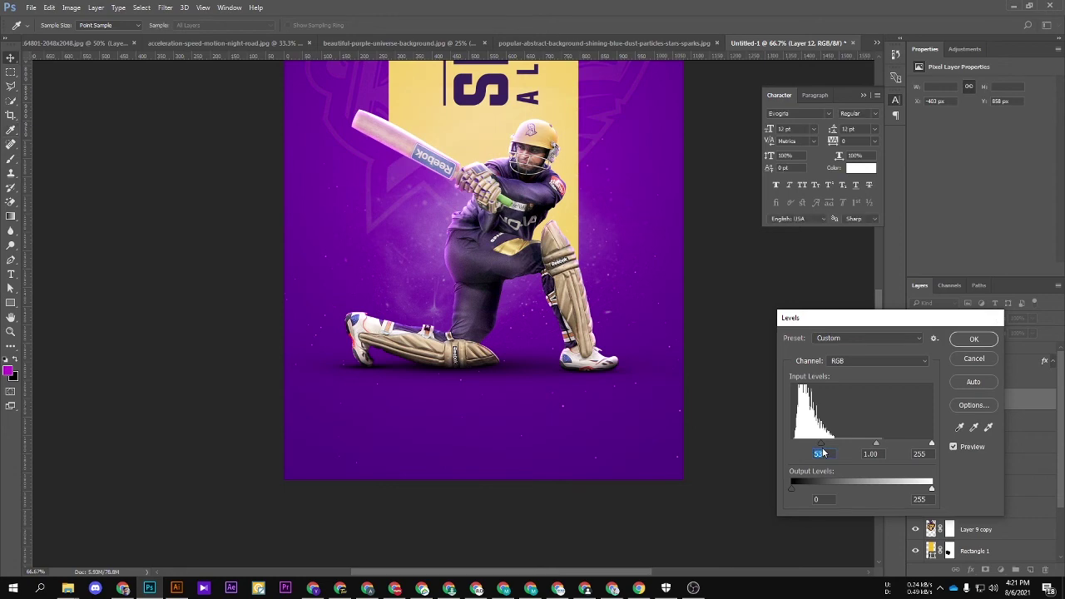
key("Return")
Step: Duplicate the particles layer and move the copy over the poster's upper half
key("v")
key("ctrl+0")
key("ctrl+j")
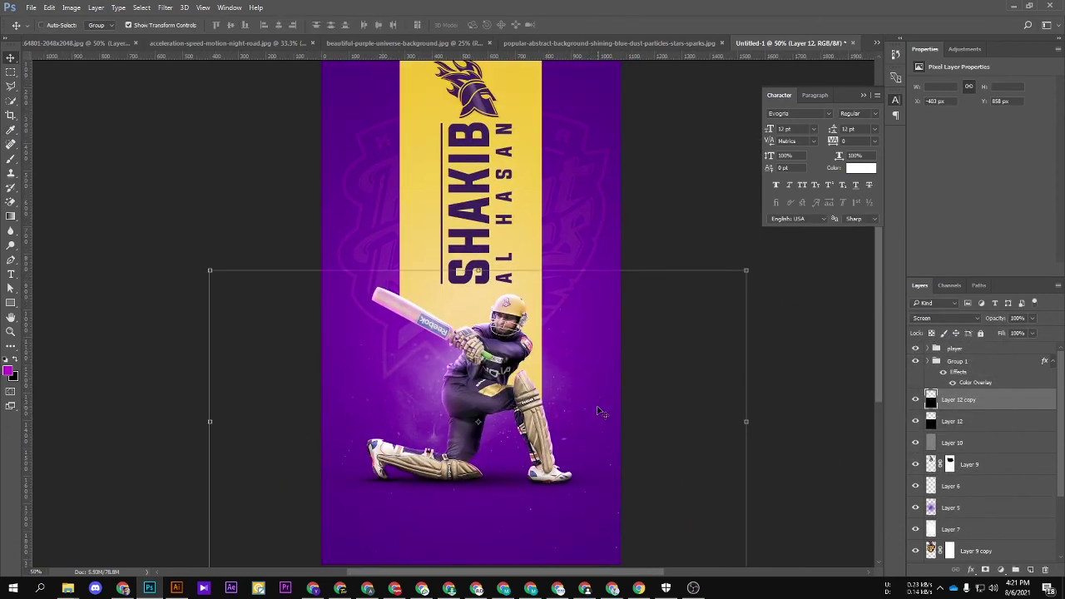
key("ctrl+t")
mouse_move(589, 416)
left_mouse_down()
mouse_move(574, 140)
mouse_move(575, 287)
mouse_move(587, 281)
left_mouse_up()
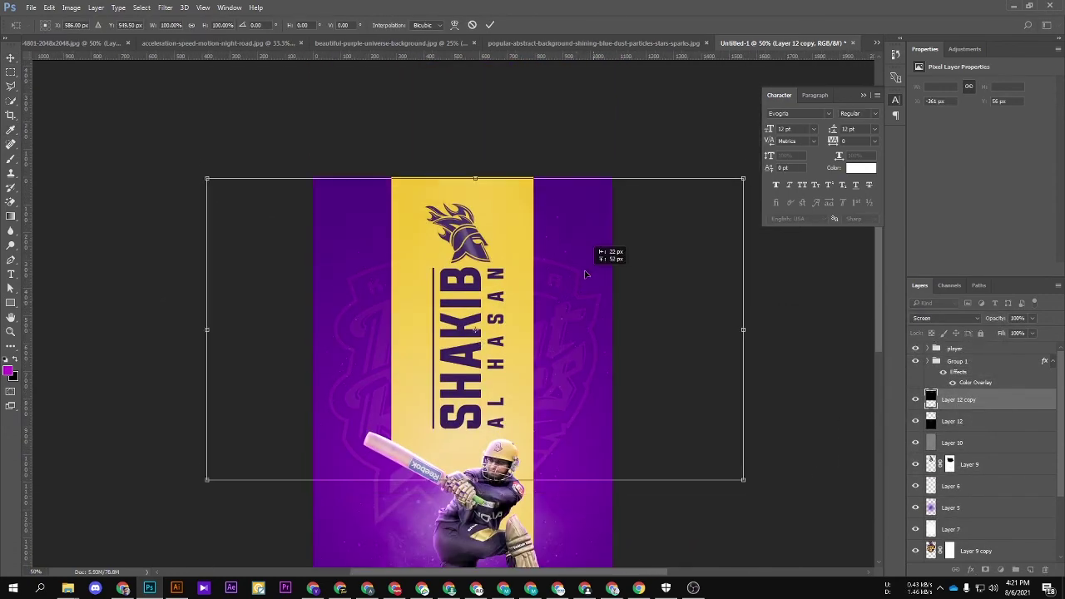
key("Return")
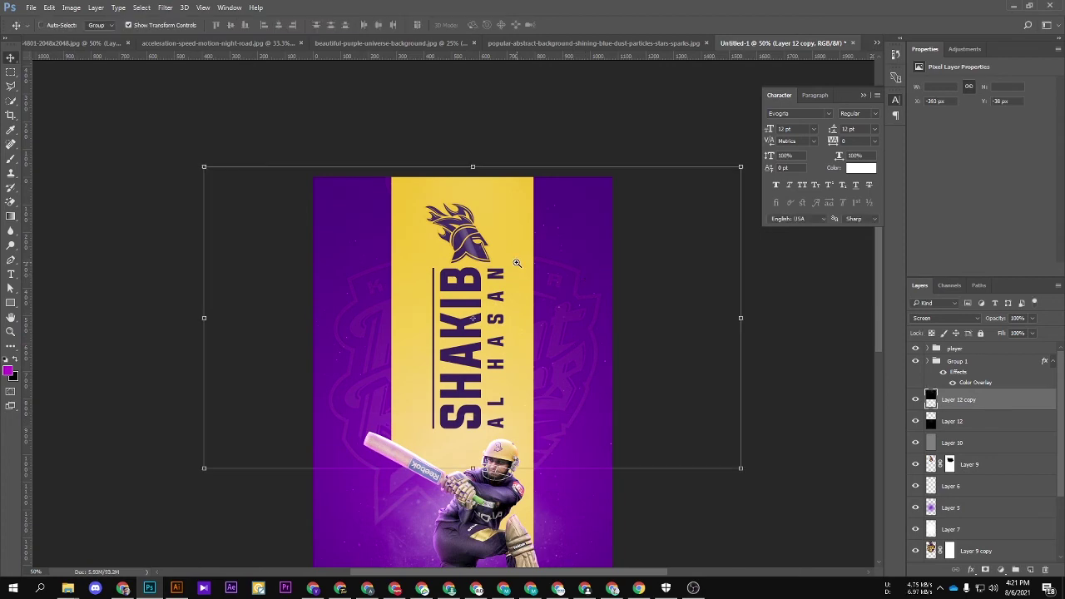
Step: Zoom in to check the particles near the logo, then deselect the duplicate layer
scroll(516, 266, "up", 1)
left_click(516, 262, "ctrl")
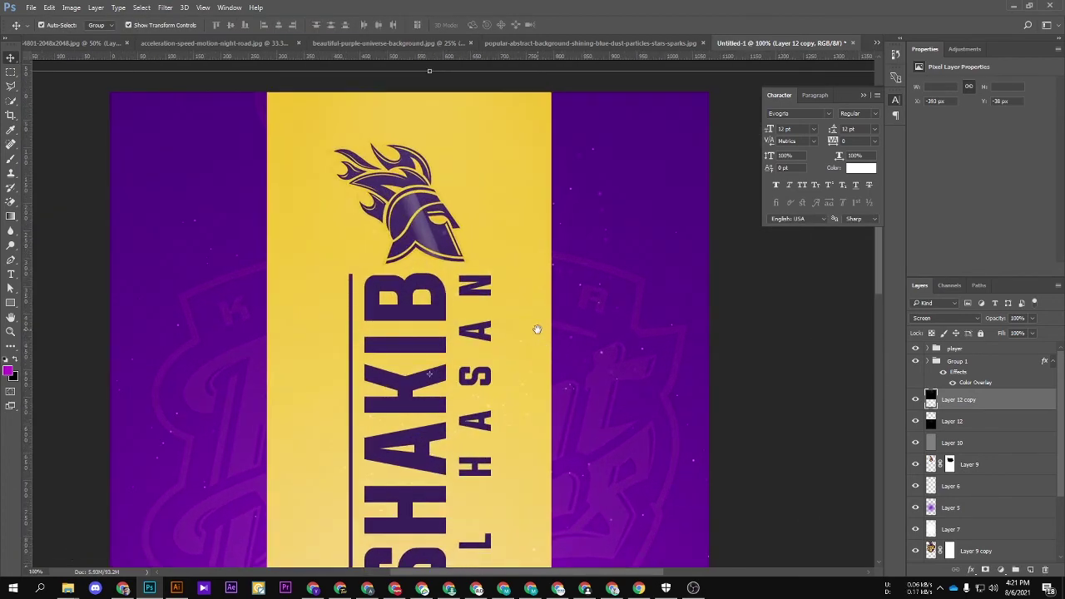
scroll(536, 330, "down", 1)
scroll(542, 302, "down", 1)
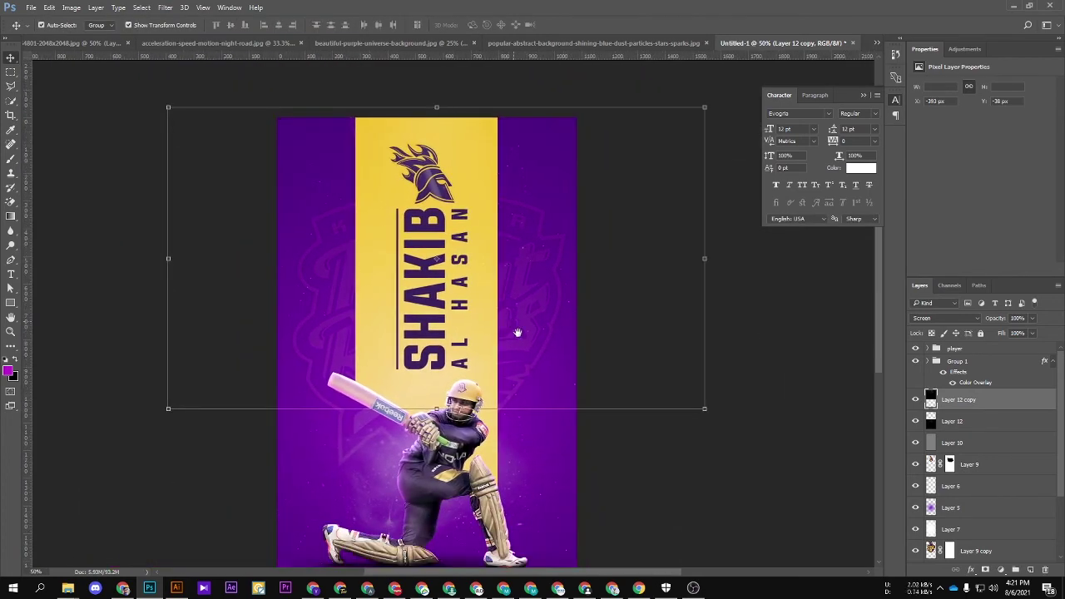
left_click(652, 497)
scroll(671, 435, "down", 1)
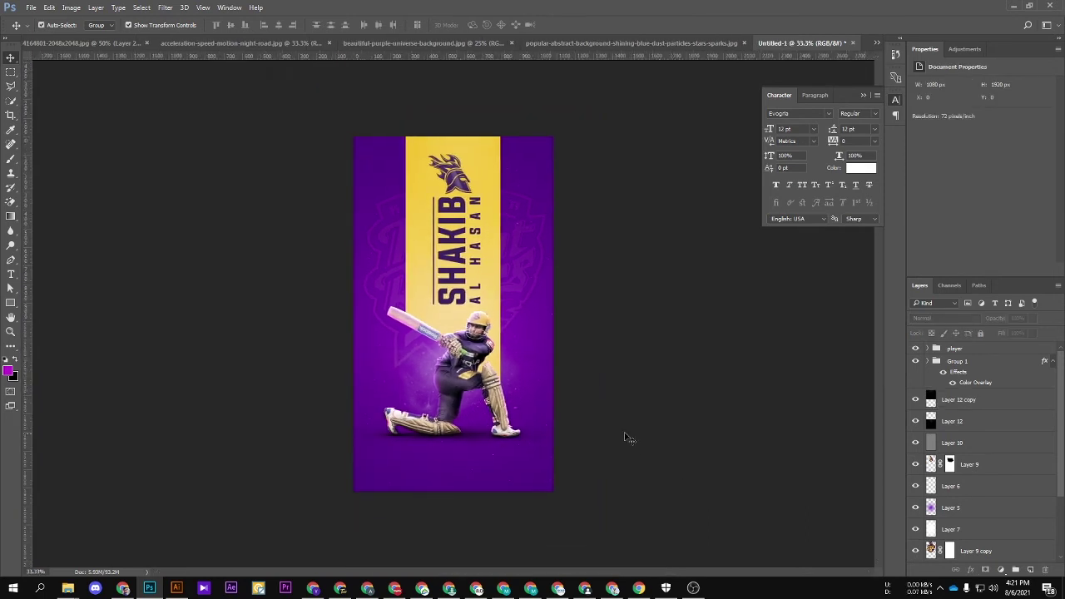
Step: Convert the merged poster layer, Layer 13, into a smart object
left_click(519, 417)
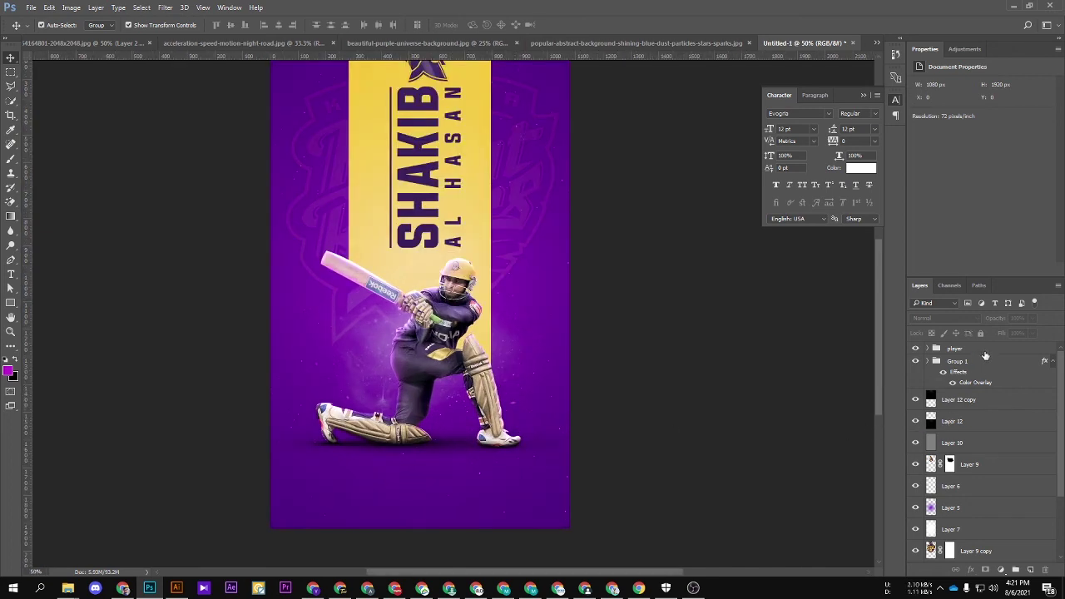
left_click(985, 356)
left_click(985, 356)
right_click(985, 356)
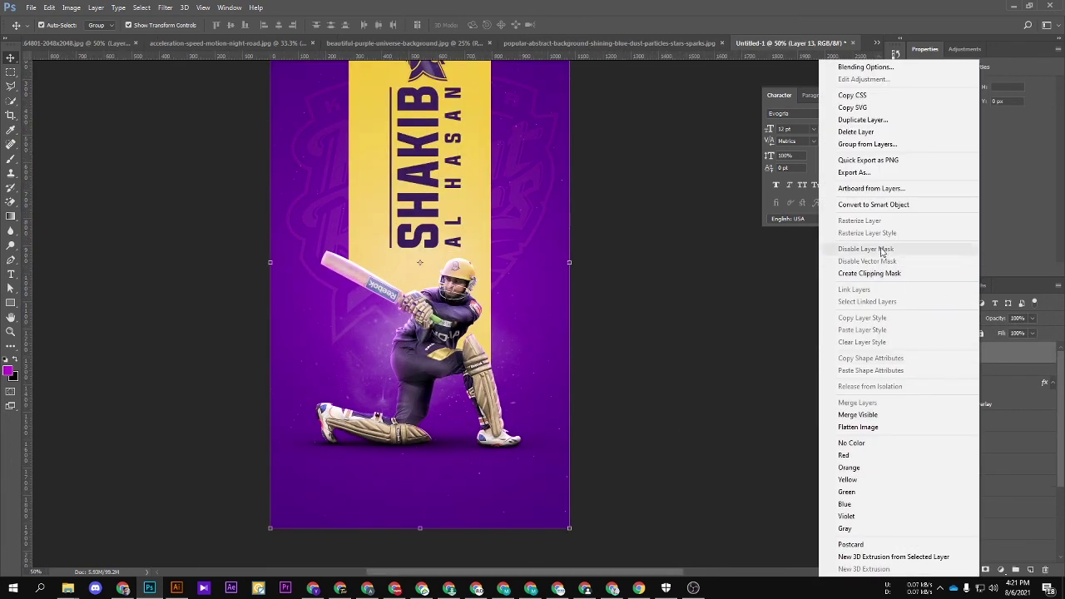
left_click(874, 205)
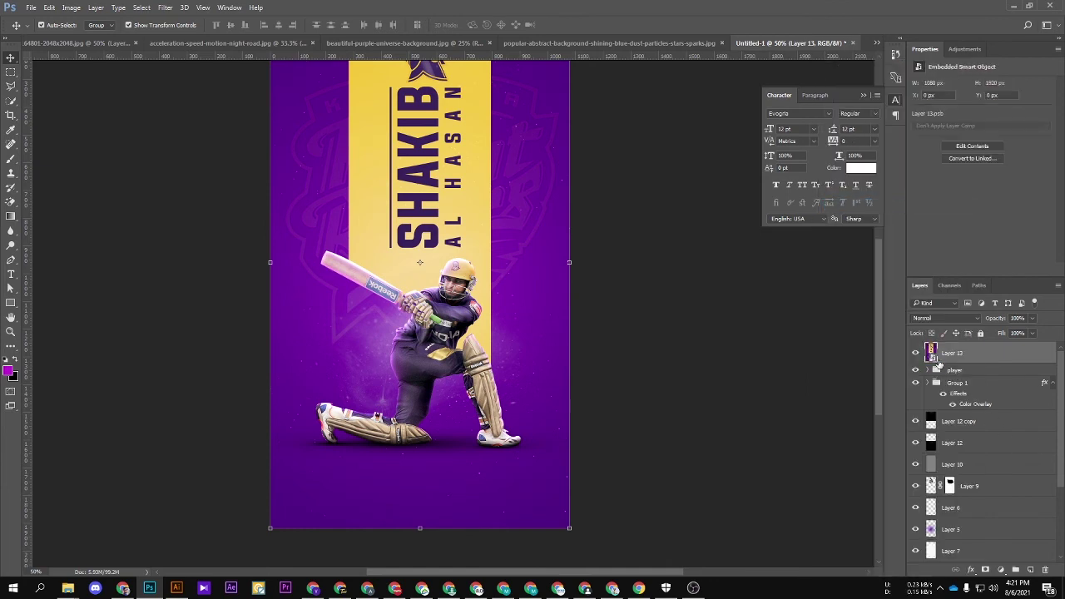
Step: Apply the Camera Raw filter with Color Grading shadows luminance -18 and highlights -41
left_click(166, 6)
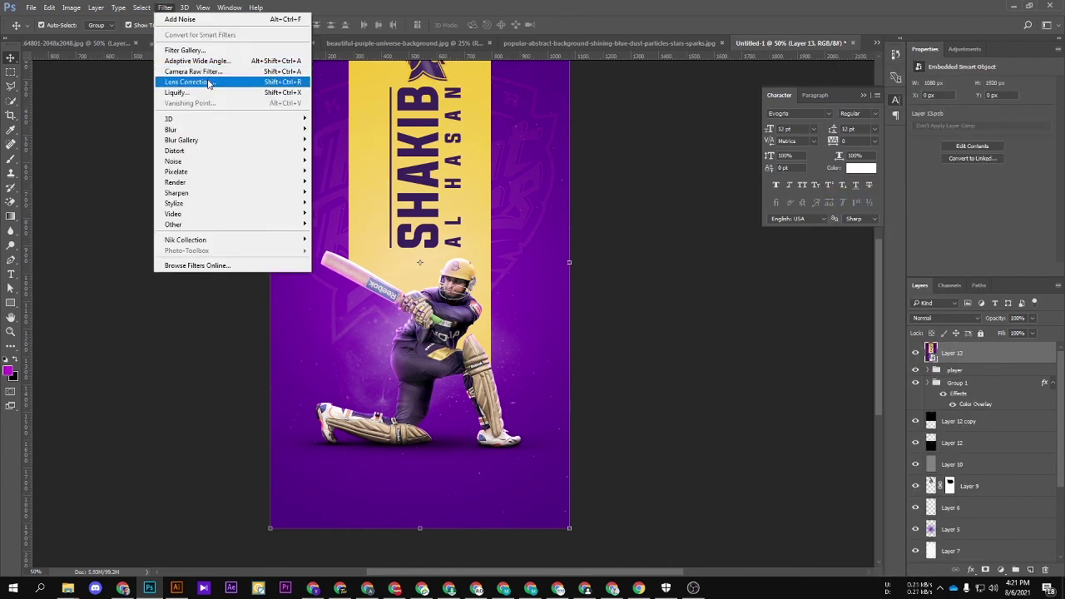
left_click(191, 71)
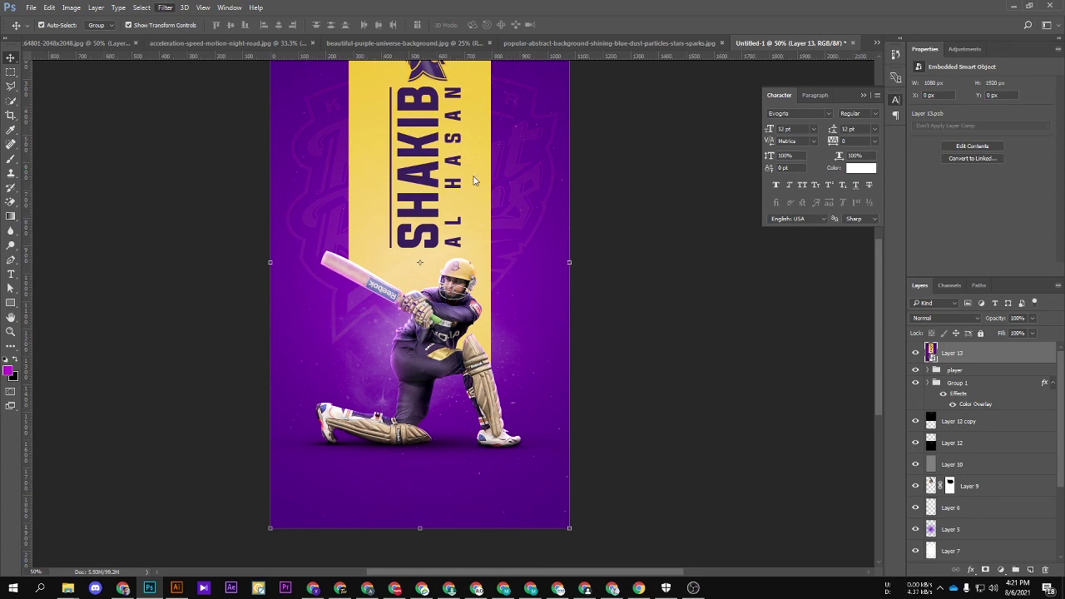
scroll(875, 333, "down", 1)
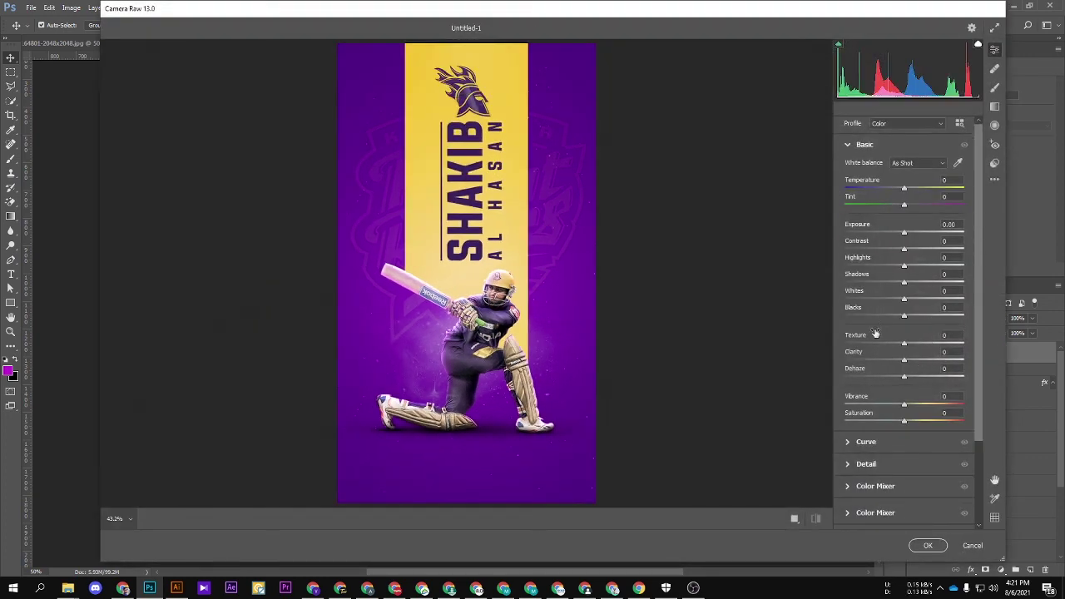
scroll(875, 334, "down", 3)
left_click(846, 430)
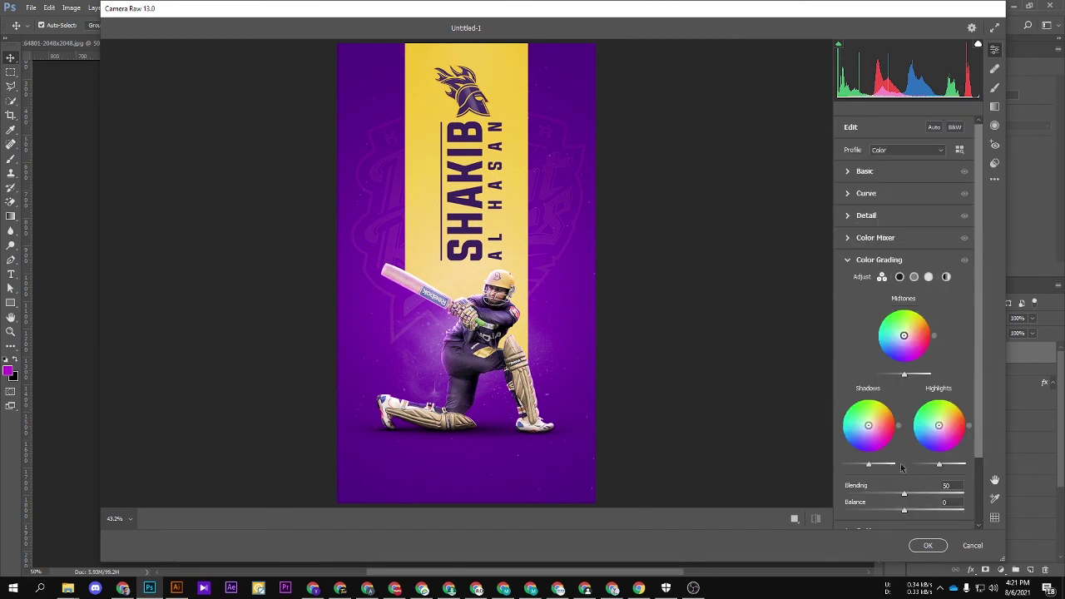
left_click_drag(869, 464, 862, 466)
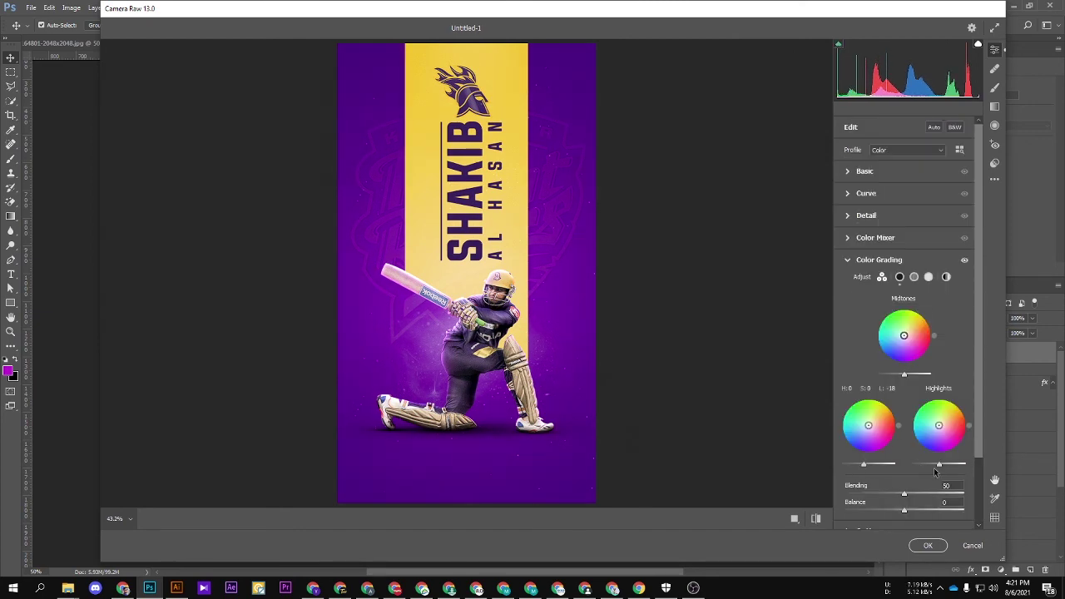
left_click_drag(938, 466, 929, 469)
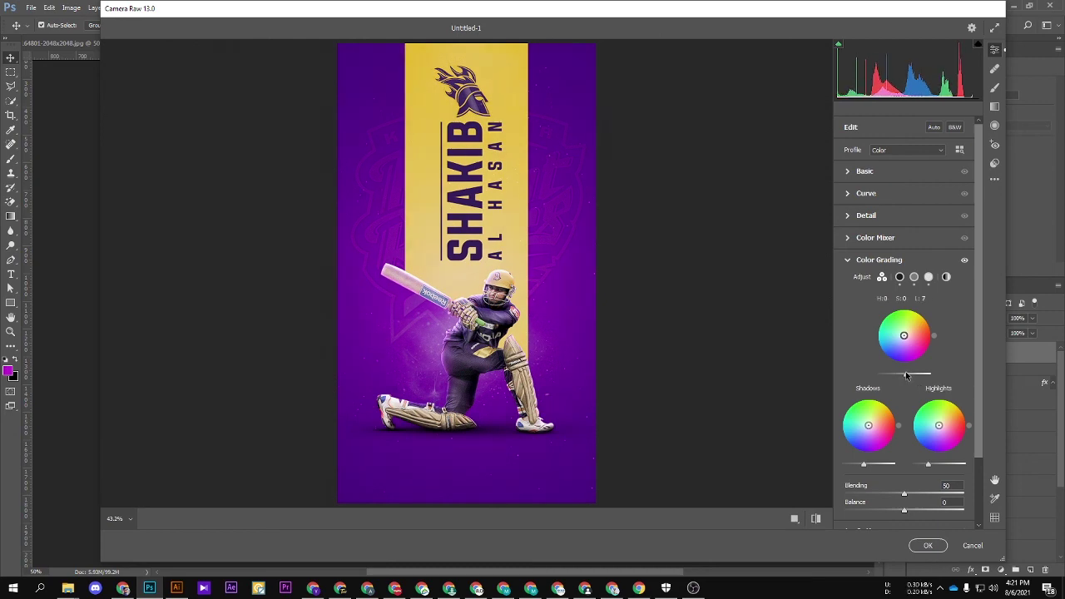
Step: Give the point tone curve a gentle S-shape: shadow point lowered, highlight point lifted
left_click(850, 193)
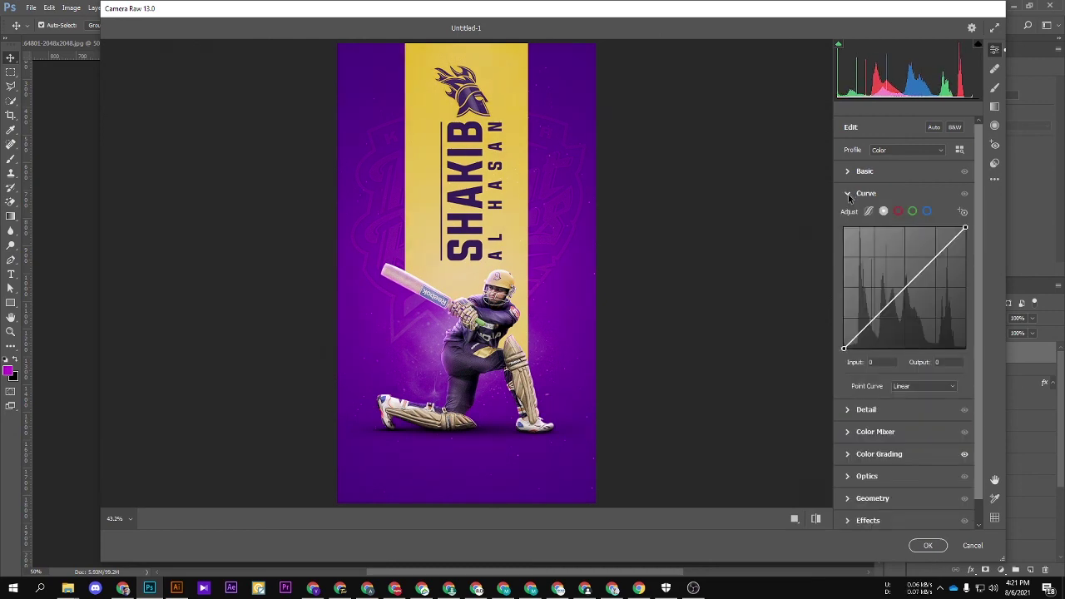
left_click_drag(863, 327, 867, 333)
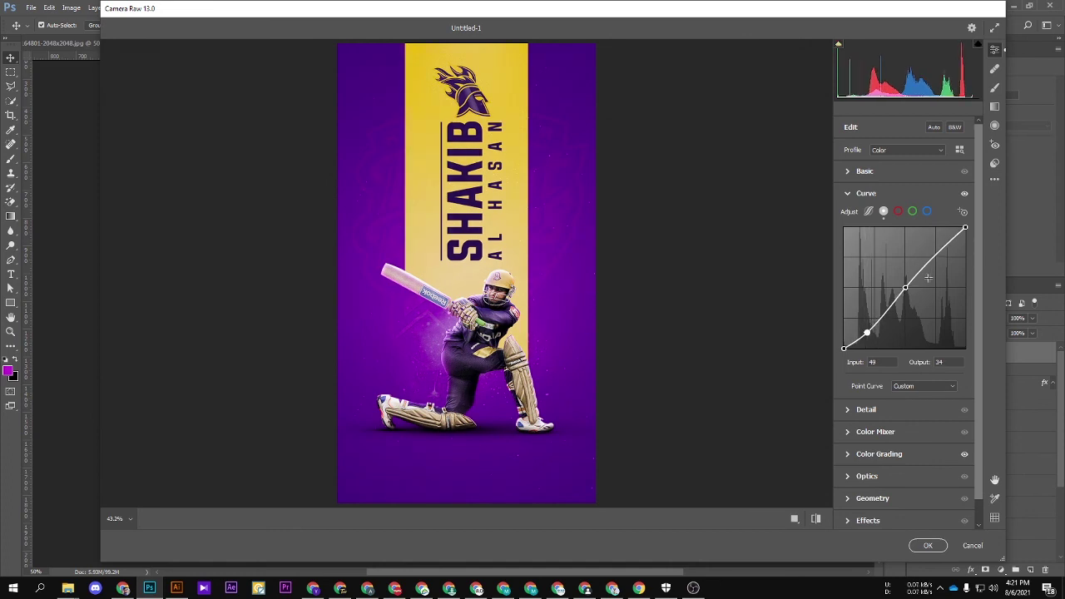
left_click_drag(937, 251, 937, 253)
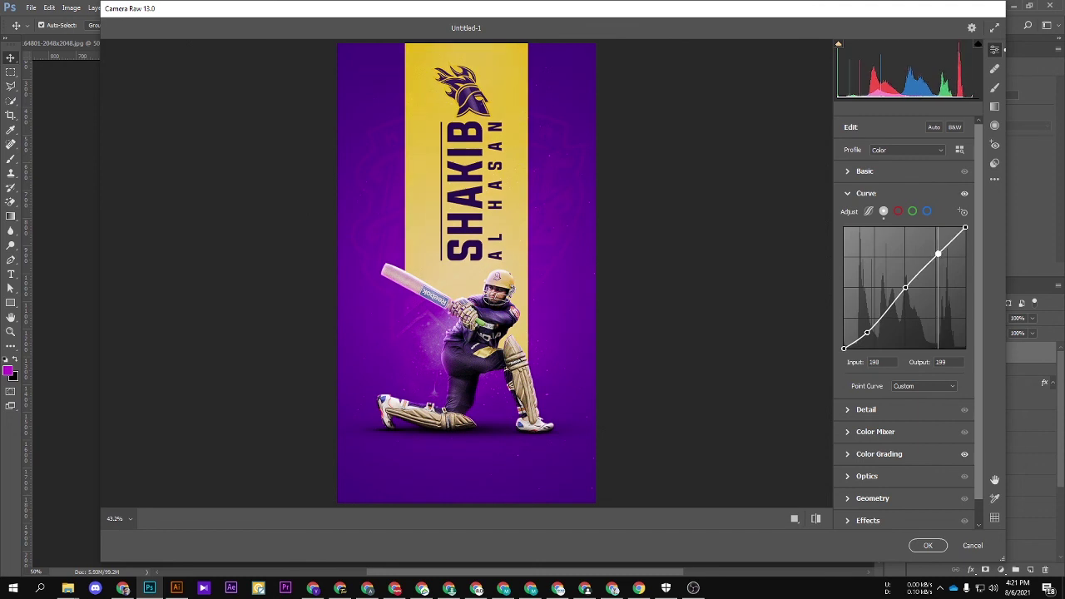
scroll(902, 374, "down", 1)
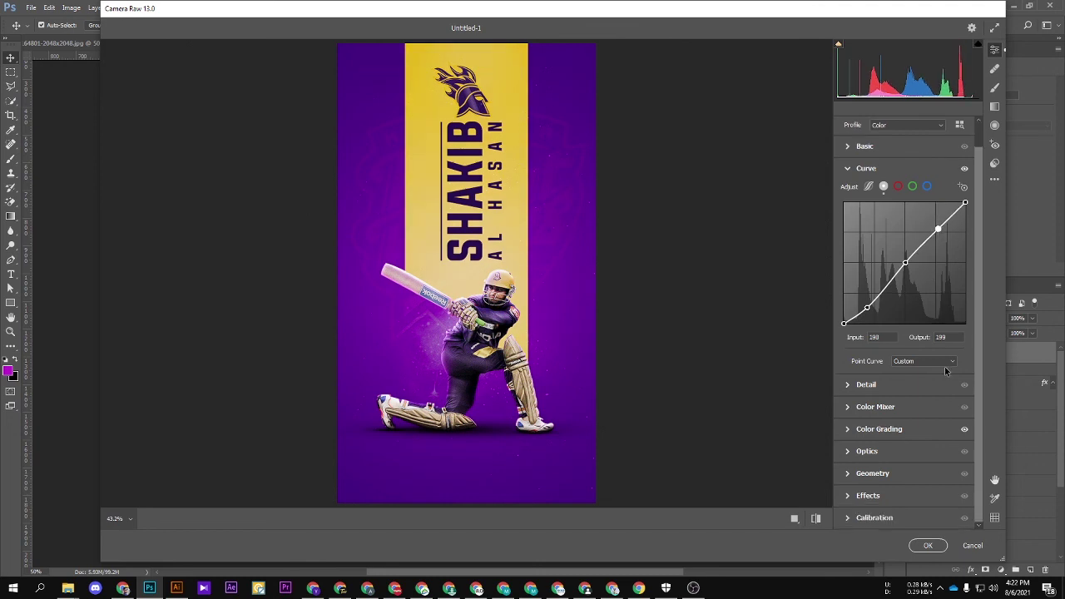
Step: Review the Geometry and Effects grain settings, inspecting the preview at 100%, then reach Calibration
left_click(847, 475)
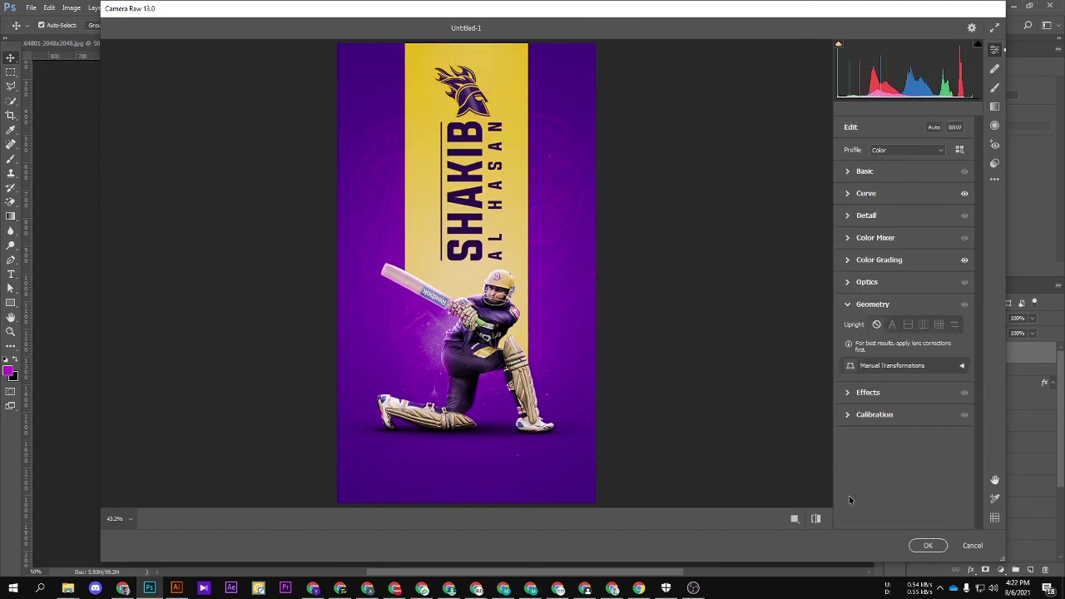
left_click(850, 395)
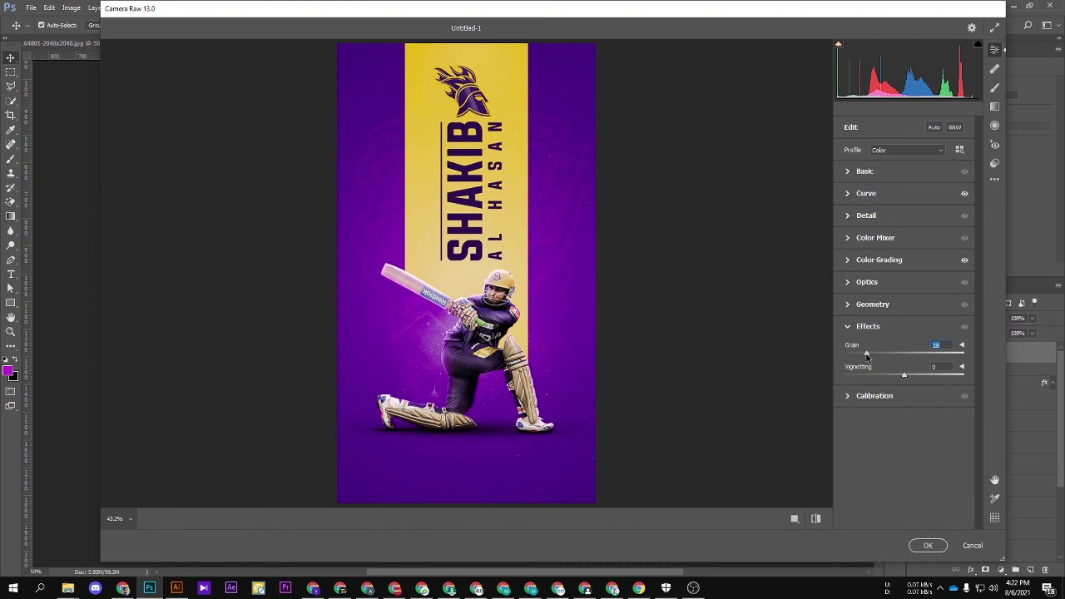
left_click(582, 295)
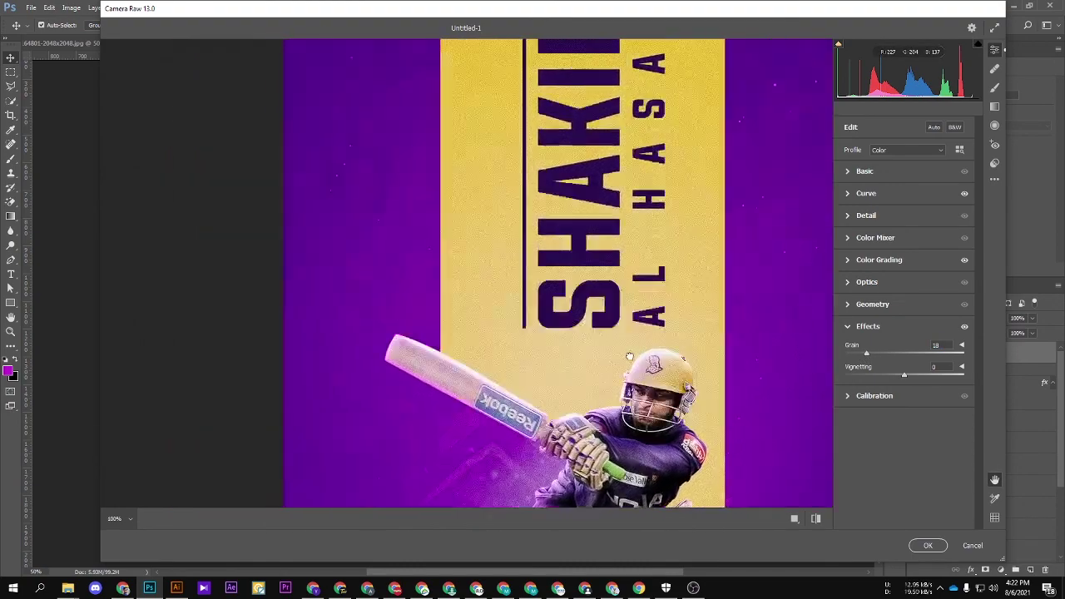
scroll(630, 356, "down", 4)
scroll(630, 356, "down", 1)
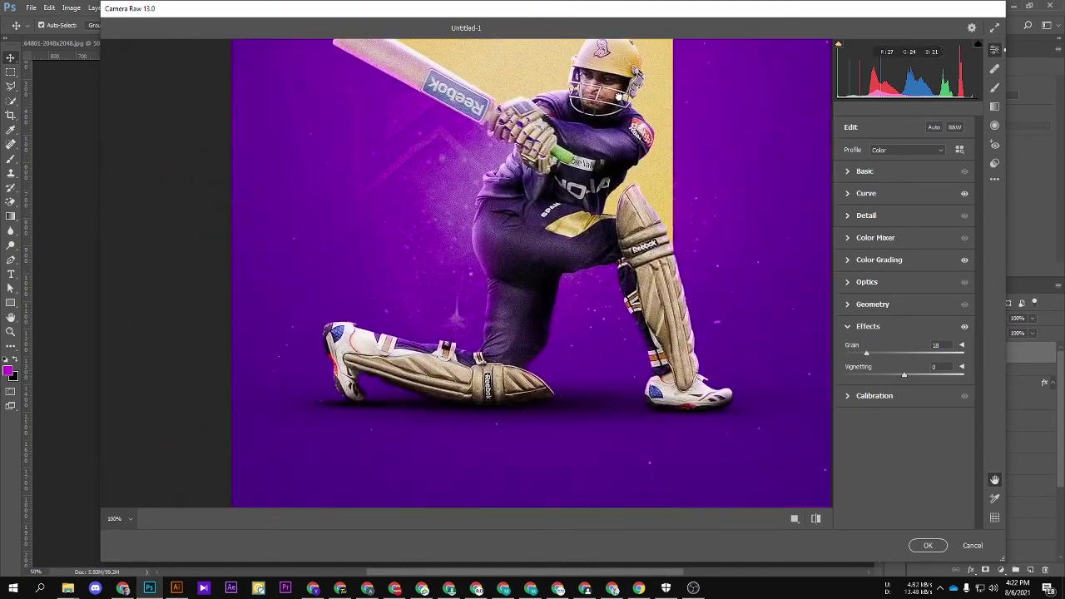
left_click(855, 398)
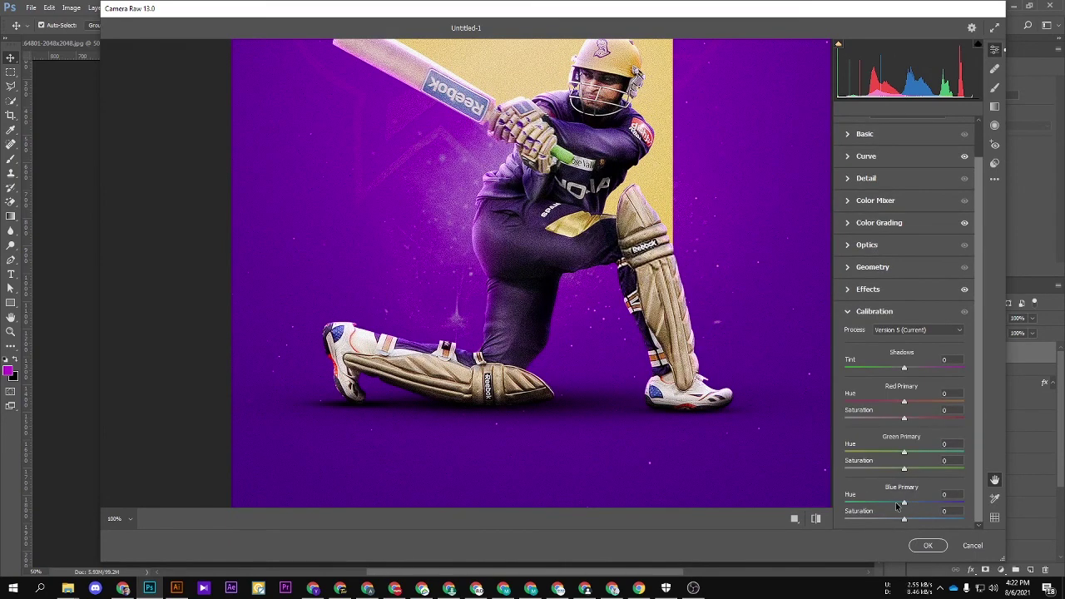
Step: Set calibration primary hues to Blue +25, Green +13 and Red +27
left_click_drag(901, 503, 930, 504)
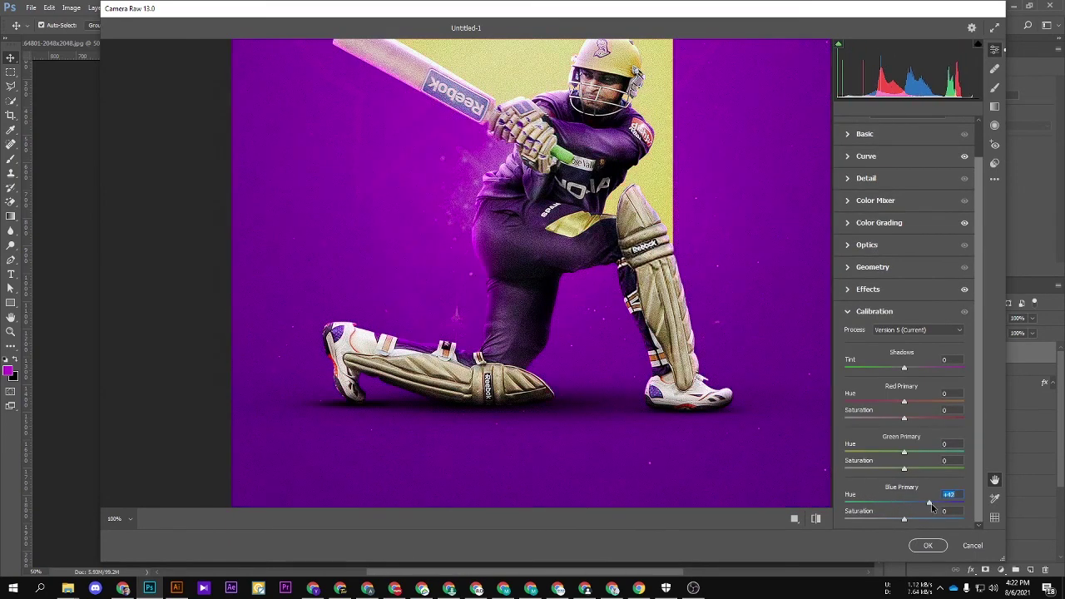
double_click(930, 504)
left_click_drag(911, 506, 918, 504)
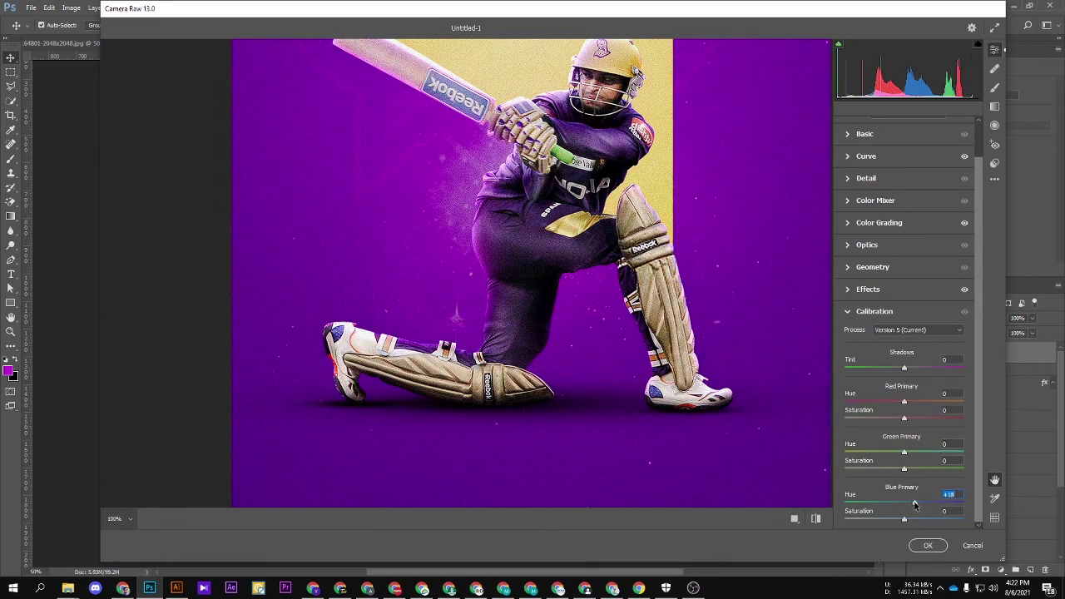
scroll(615, 278, "up", 5)
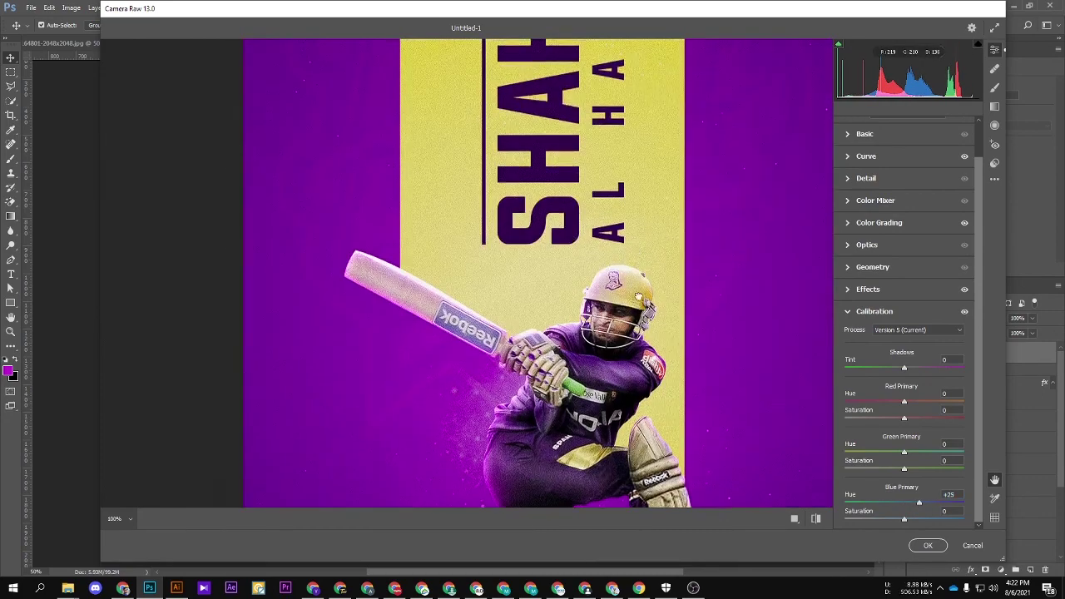
scroll(615, 278, "up", 4)
key("ctrl+0")
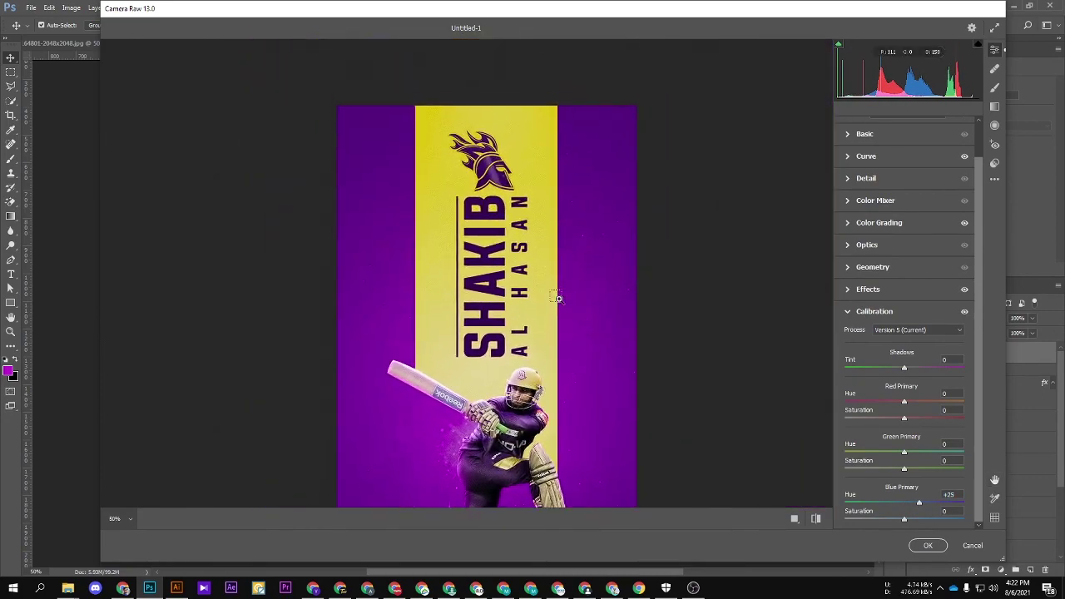
scroll(554, 295, "down", 3)
double_click(994, 480)
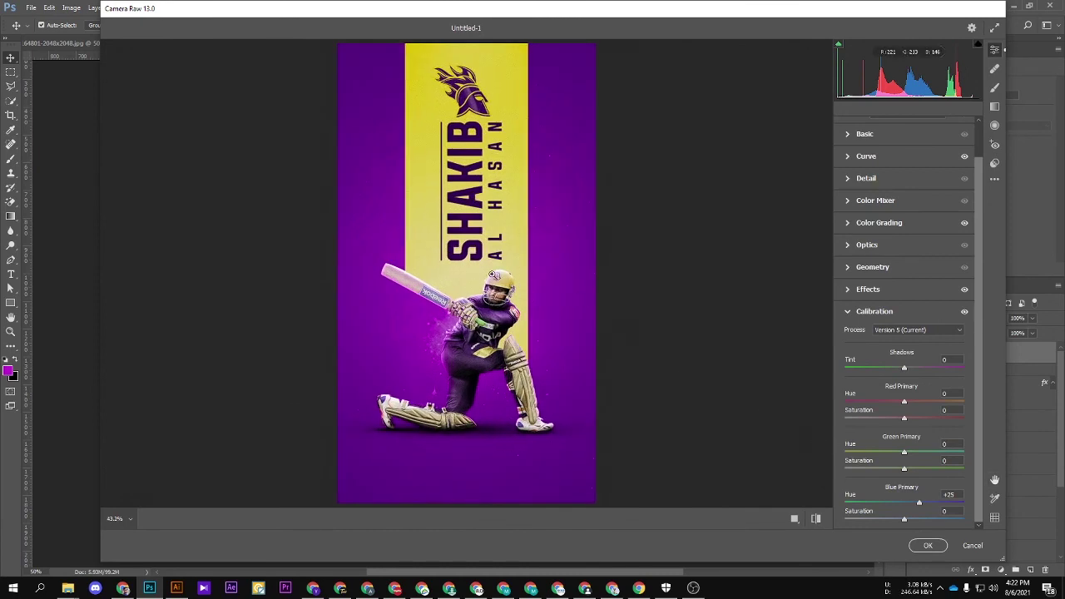
left_click_drag(904, 452, 911, 459)
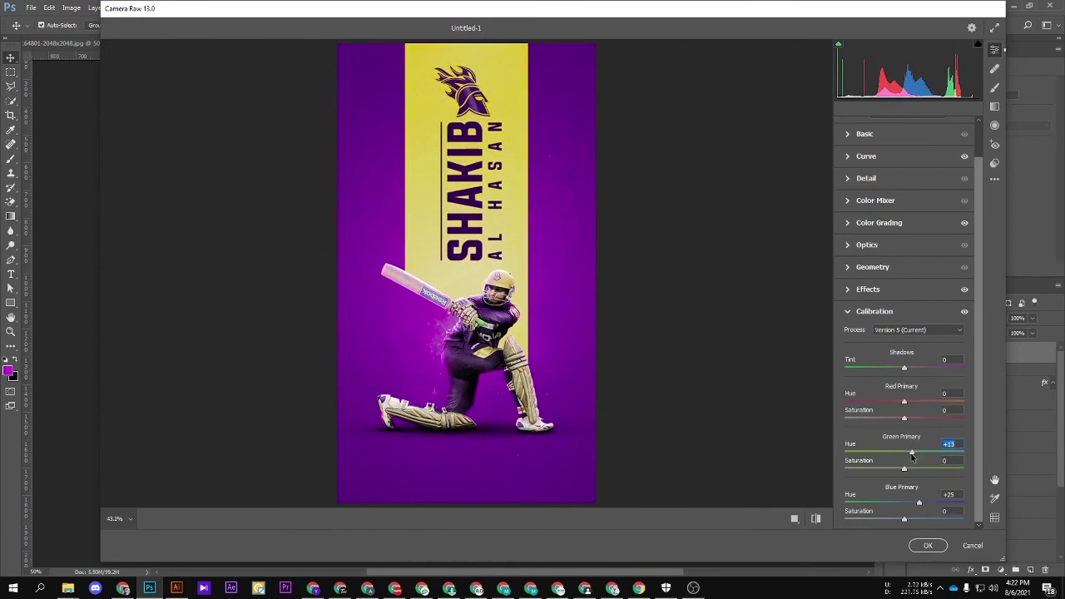
left_click_drag(909, 407, 920, 406)
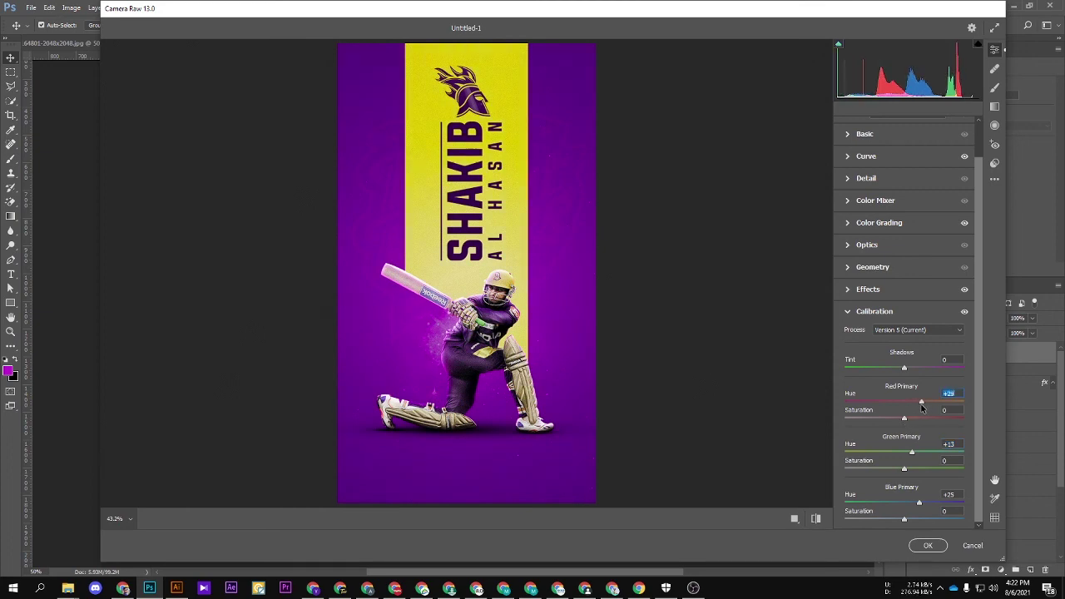
left_click_drag(504, 218, 537, 217)
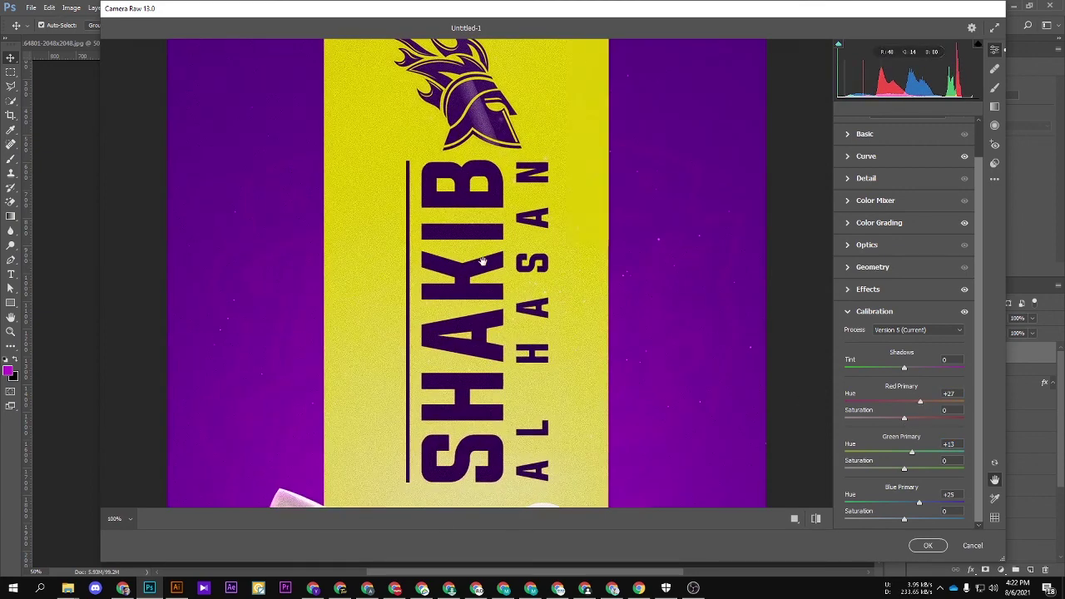
Step: Compare the side-by-side Before/After view, panning both images to show the logo
left_click(793, 518)
left_click_drag(444, 304, 295, 231)
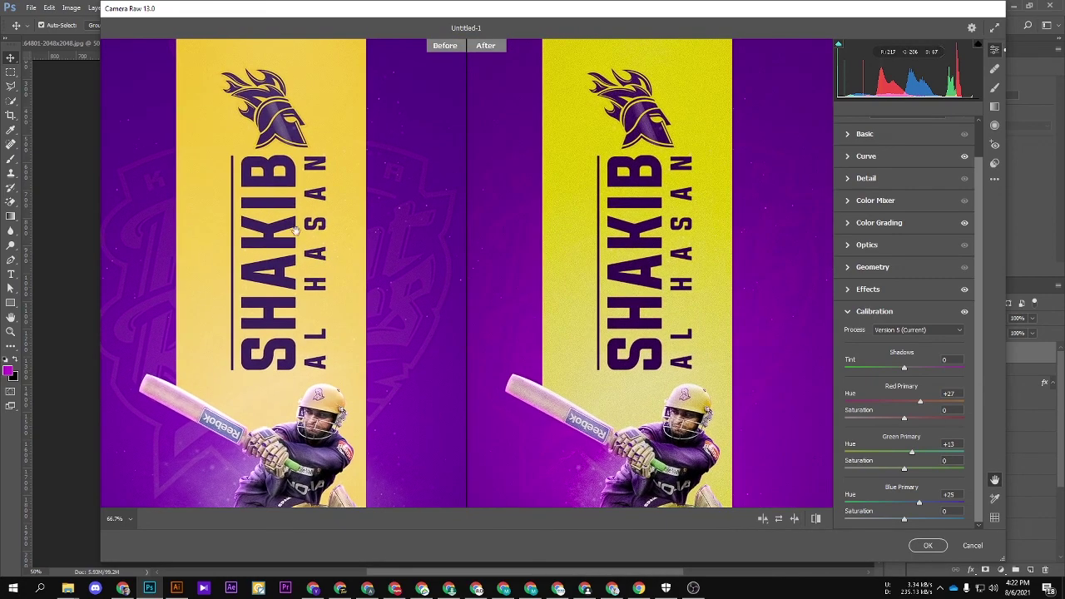
scroll(581, 235, "down", 2)
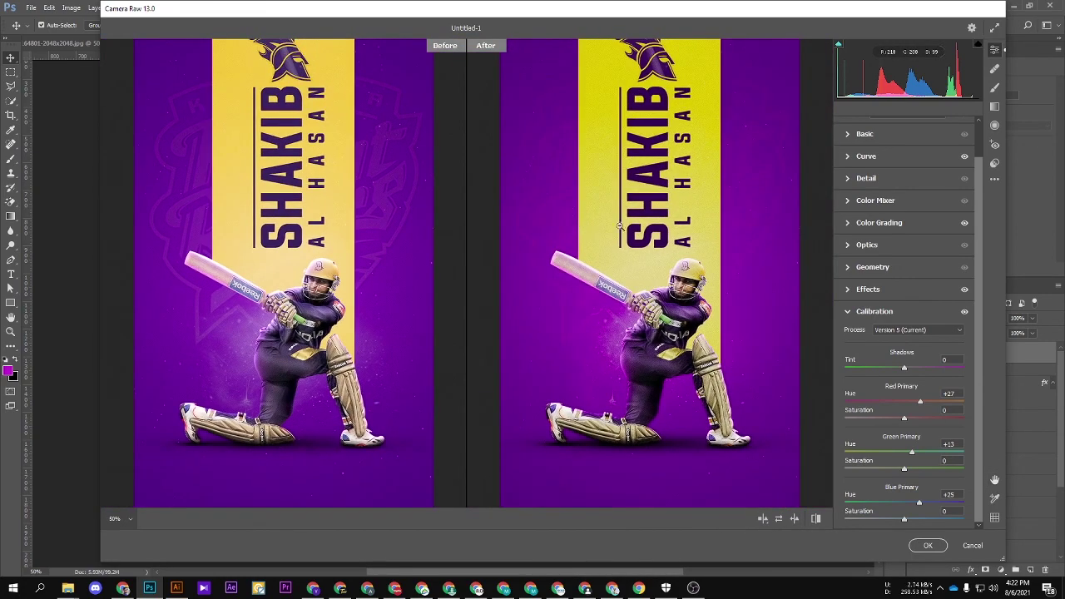
scroll(650, 297, "up", 1)
scroll(649, 297, "down", 1)
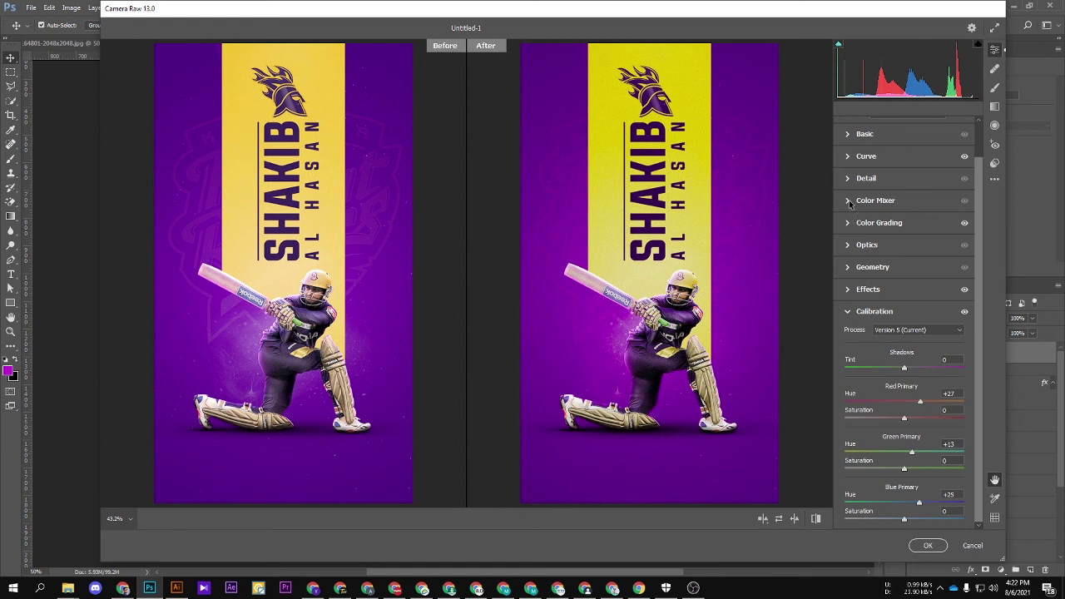
Step: Brighten the Oranges luminance in the Color Mixer and check the Hue values
left_click(849, 202)
left_click_drag(916, 318, 930, 318)
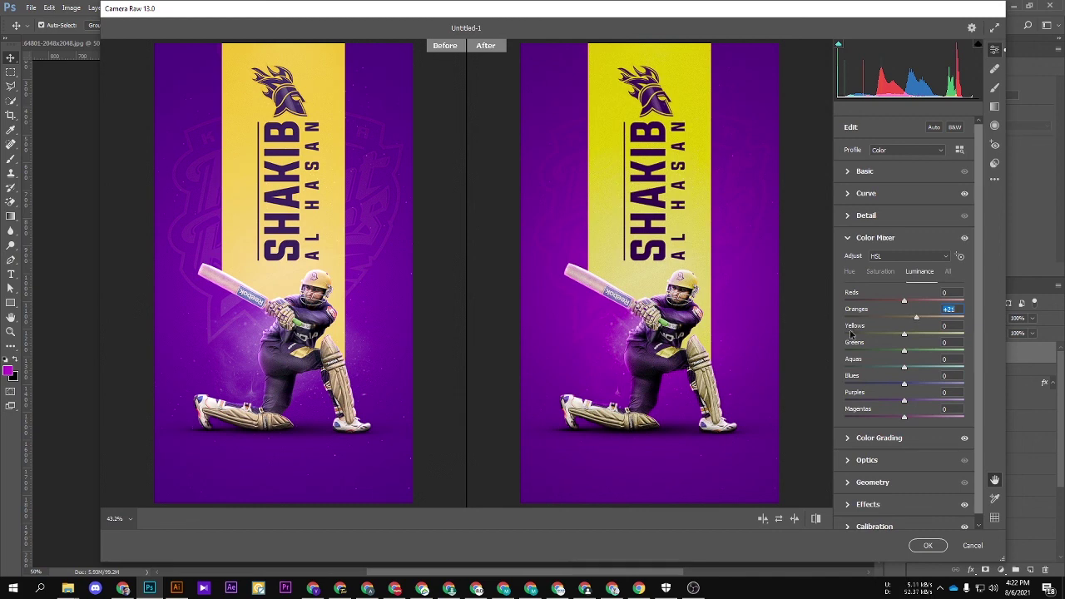
left_click(849, 272)
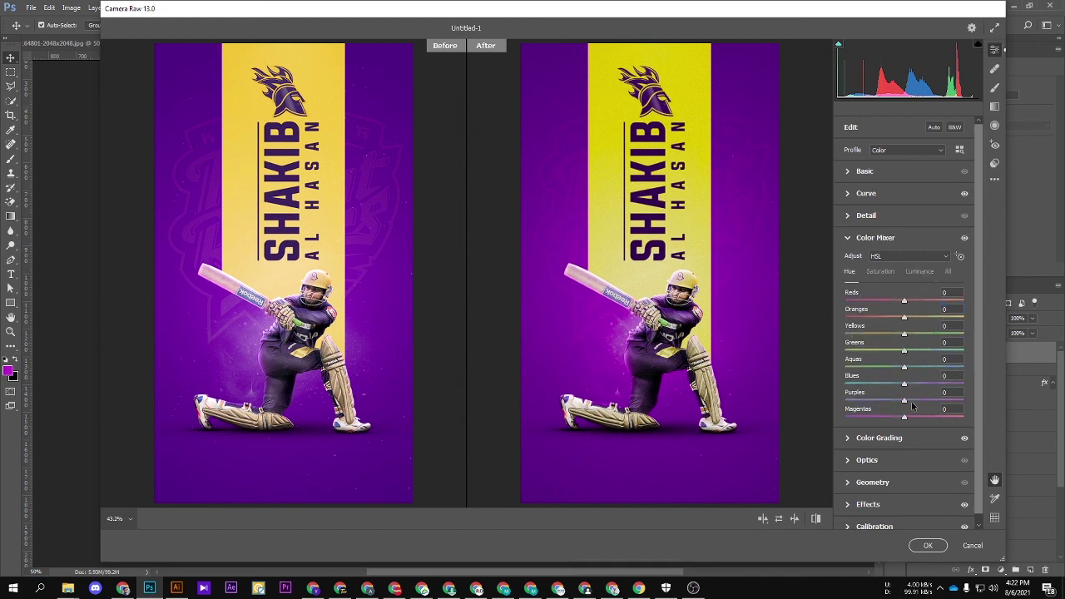
left_click(945, 375)
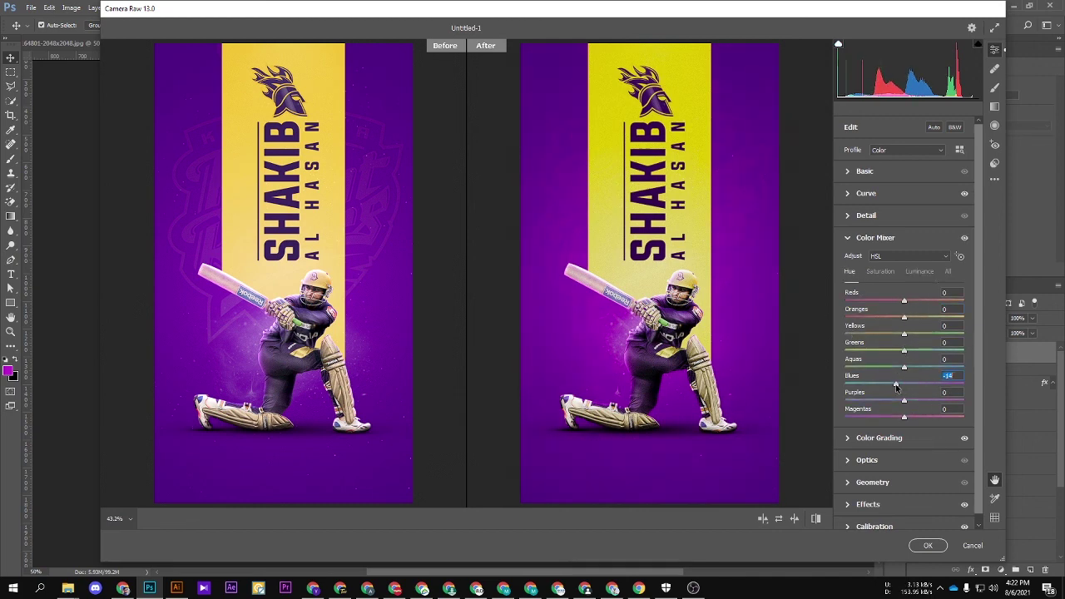
Step: Commit the Camera Raw grade to Layer 13 and fit the poster to the window
left_click(927, 545)
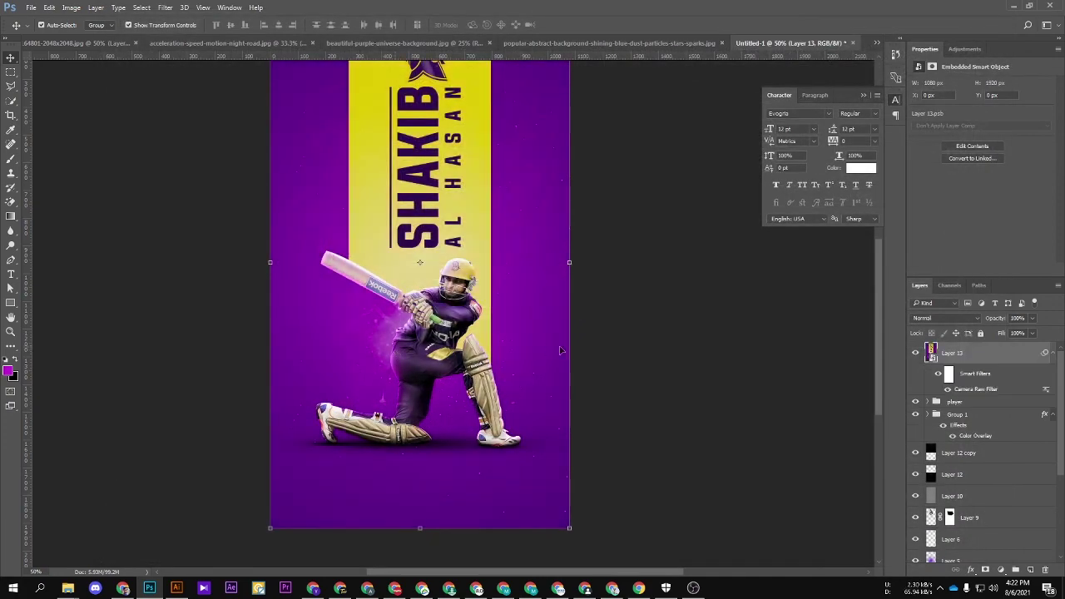
left_click(719, 308)
key("ctrl+0")
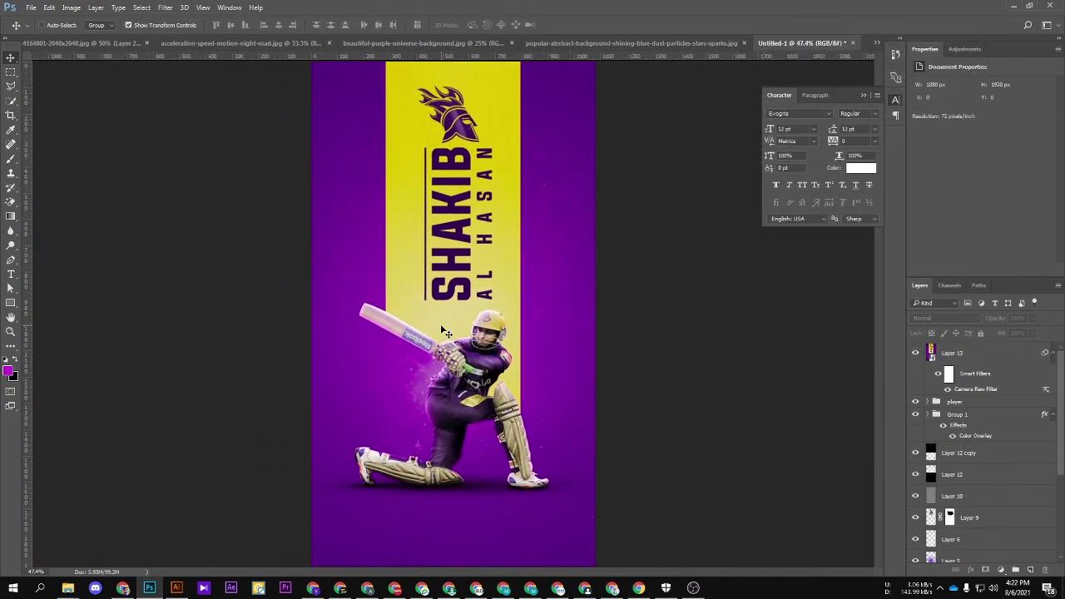